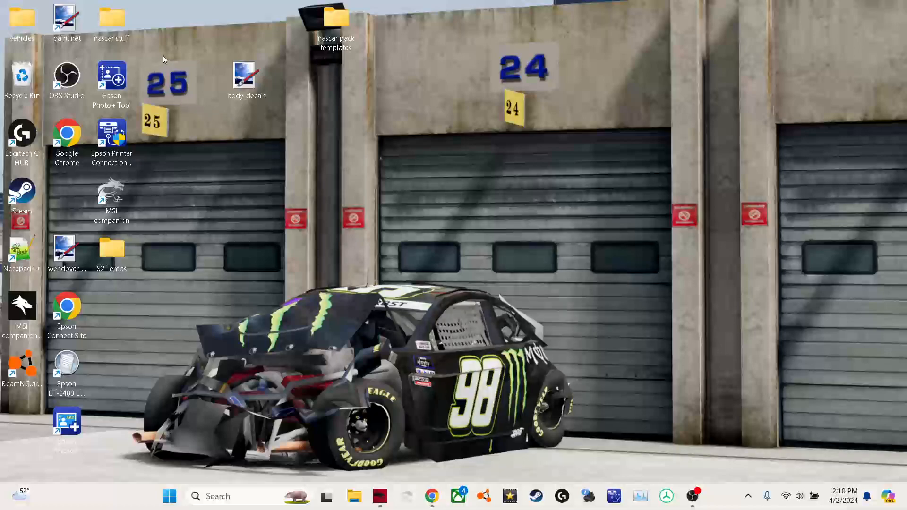
{"action": "right_click", "coordinate": [192, 38]}
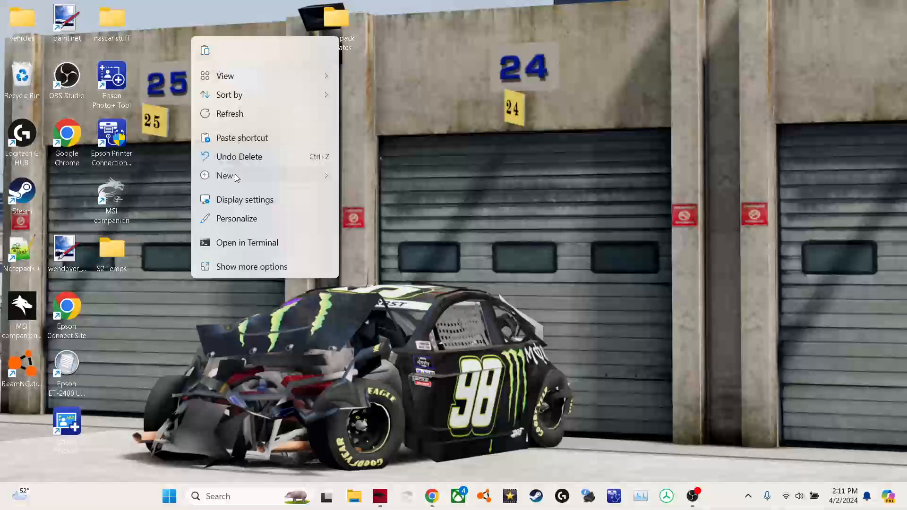
{"action": "mouse_move", "coordinate": [234, 176]}
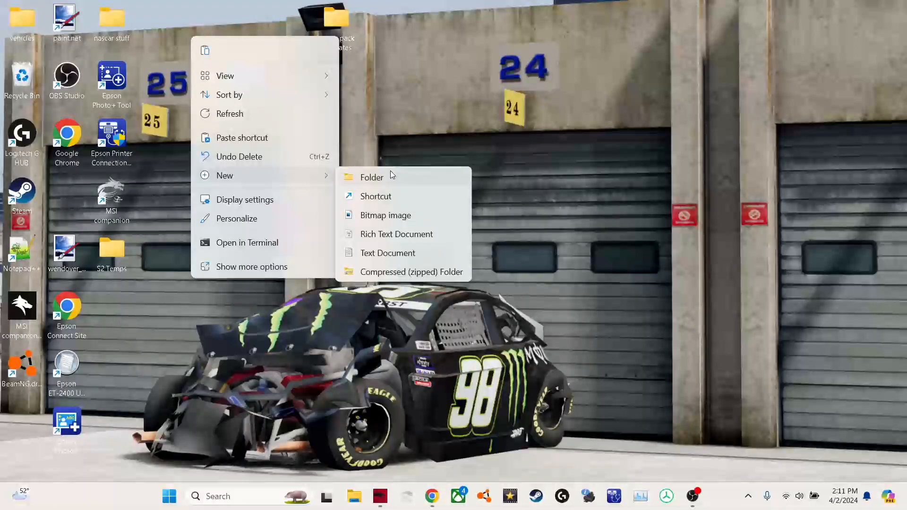
{"action": "left_click", "coordinate": [382, 107]}
- Open the nascar_mustang folder inside the desktop's vehicles folder
{"action": "double_click", "coordinate": [16, 21]}
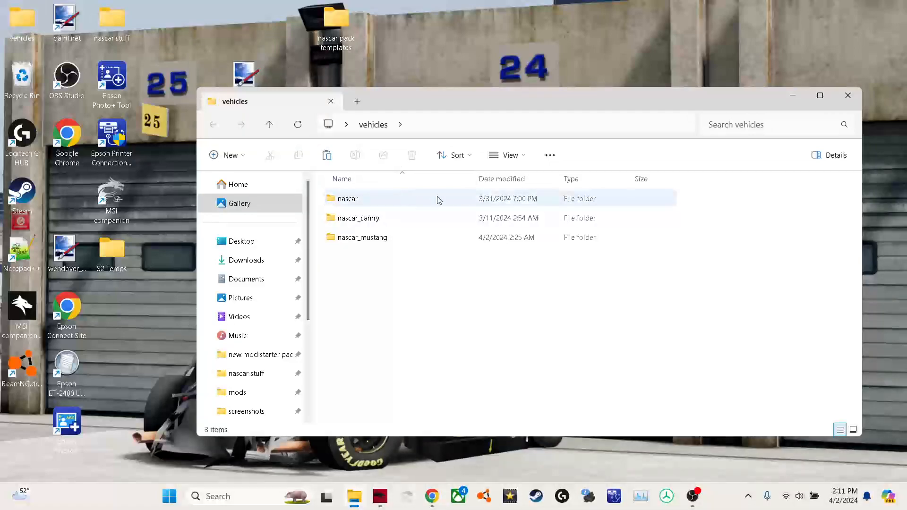
{"action": "mouse_move", "coordinate": [423, 200]}
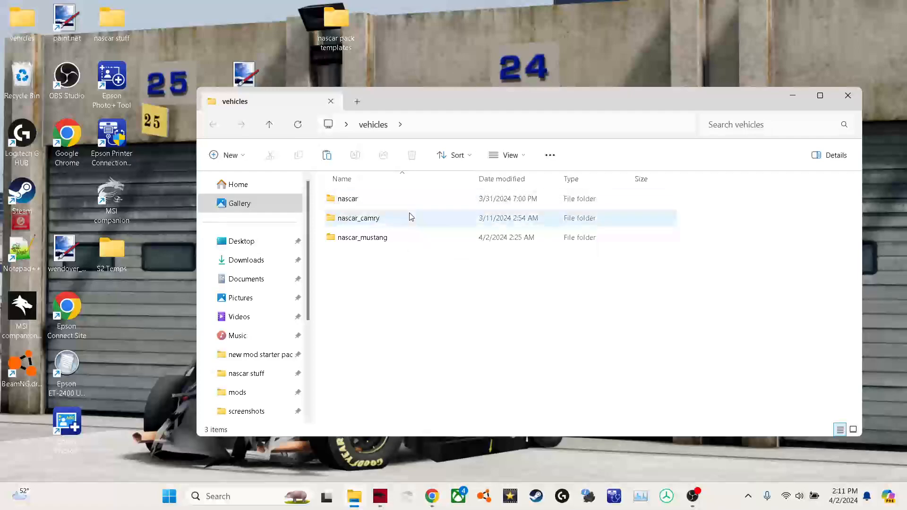
{"action": "mouse_move", "coordinate": [418, 242]}
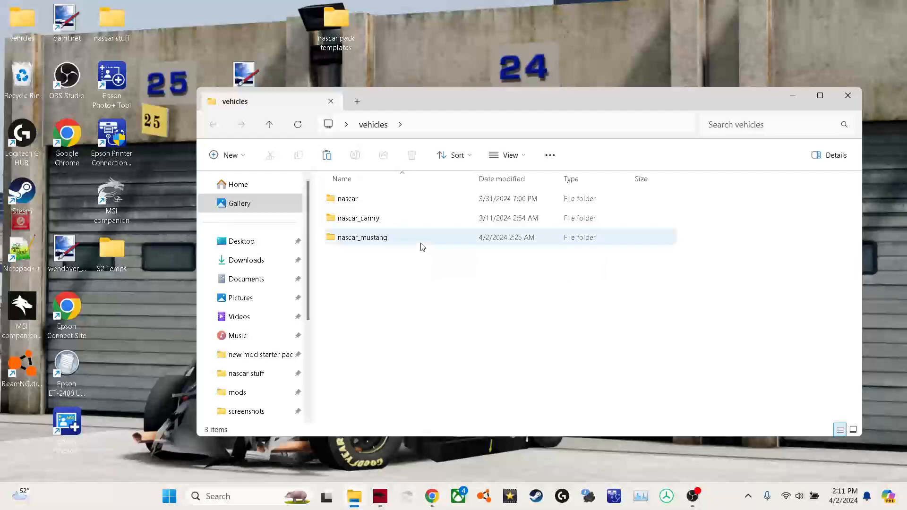
{"action": "double_click", "coordinate": [420, 243]}
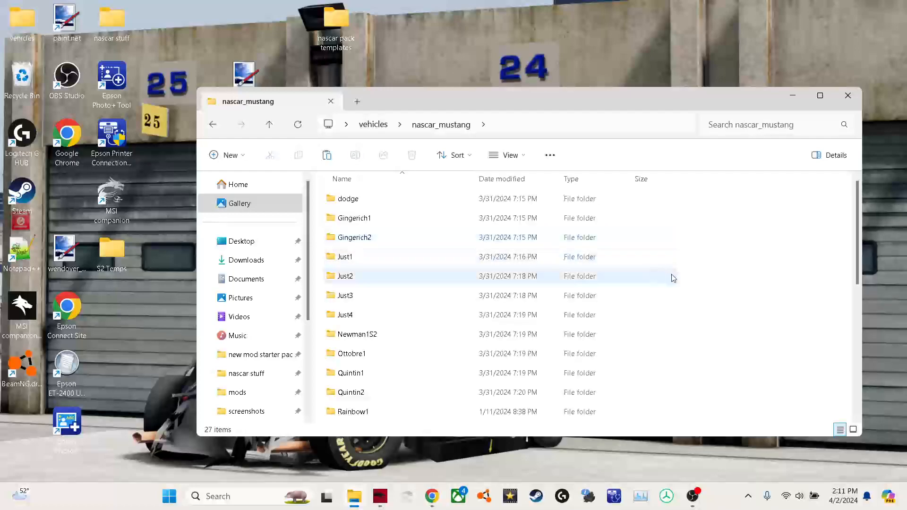
- Create a new folder named Just5 in nascar_mustang and copy its name
{"action": "right_click", "coordinate": [730, 274]}
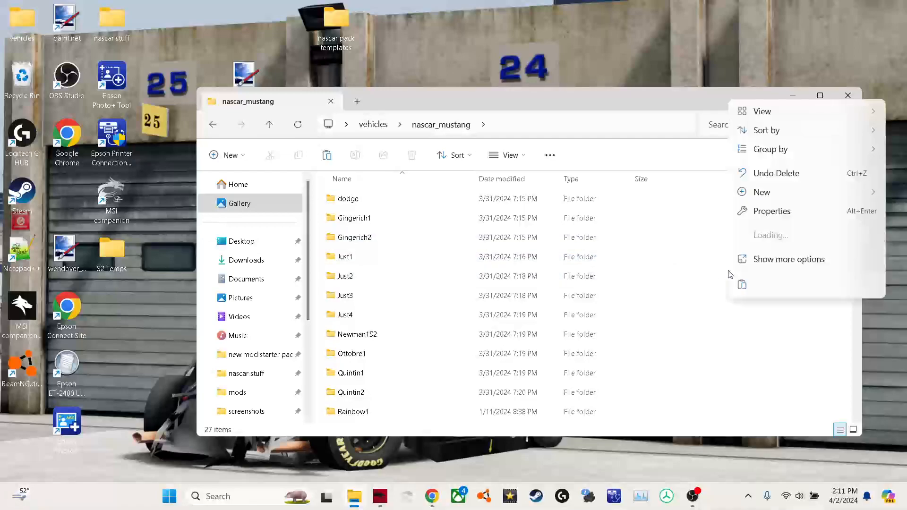
{"action": "mouse_move", "coordinate": [756, 194]}
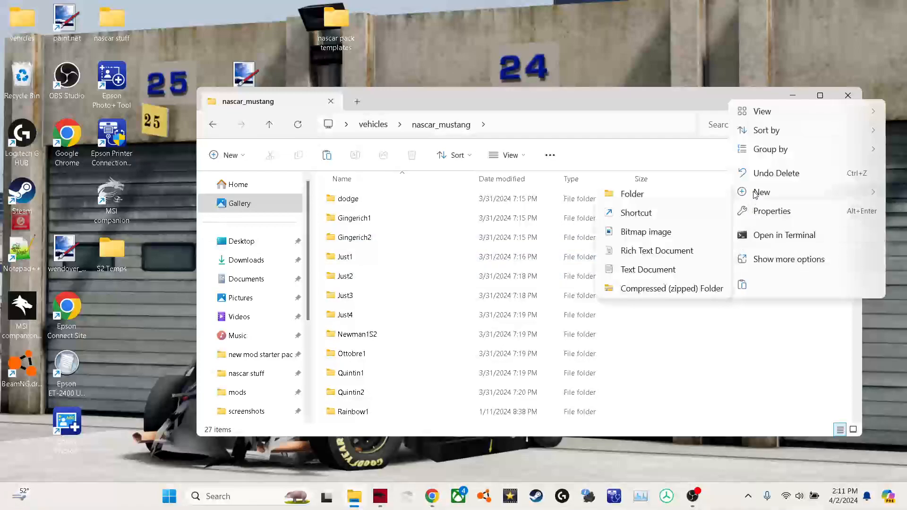
{"action": "left_click", "coordinate": [696, 198]}
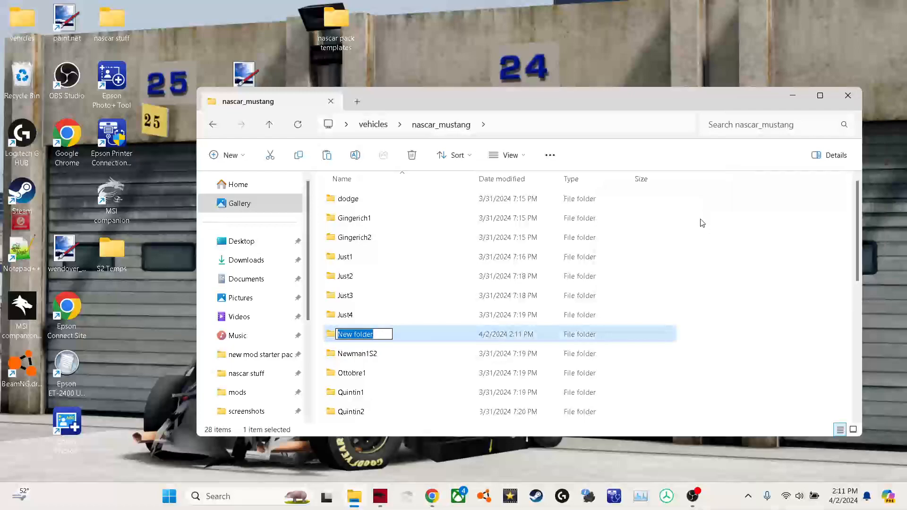
{"action": "type", "text": "Just5"}
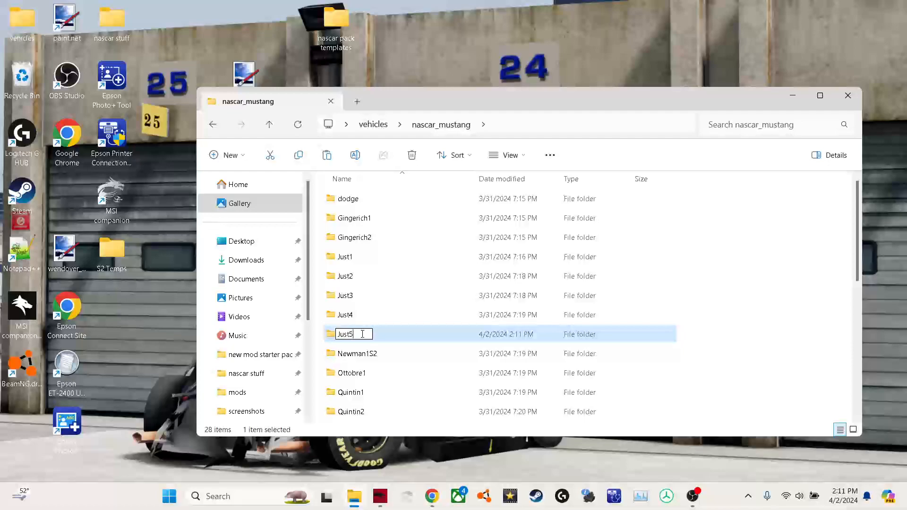
{"action": "left_click_drag", "start_coordinate": [362, 335], "coordinate": [337, 333]}
{"action": "right_click", "coordinate": [338, 334]}
{"action": "left_click", "coordinate": [376, 211]}
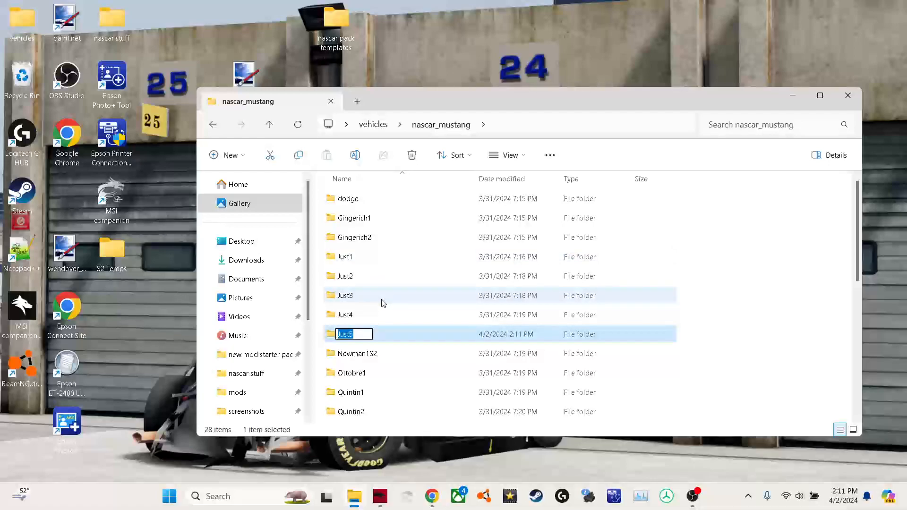
{"action": "left_click", "coordinate": [387, 311]}
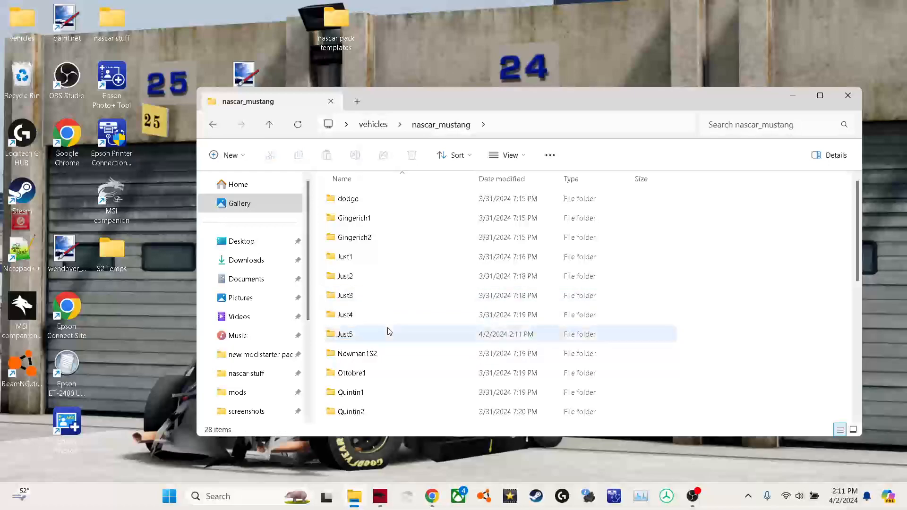
- Copy the nameplates folder and the nascar and skin.materials files from the Just4 folder
{"action": "double_click", "coordinate": [385, 318]}
{"action": "left_click_drag", "start_coordinate": [392, 270], "coordinate": [392, 237]}
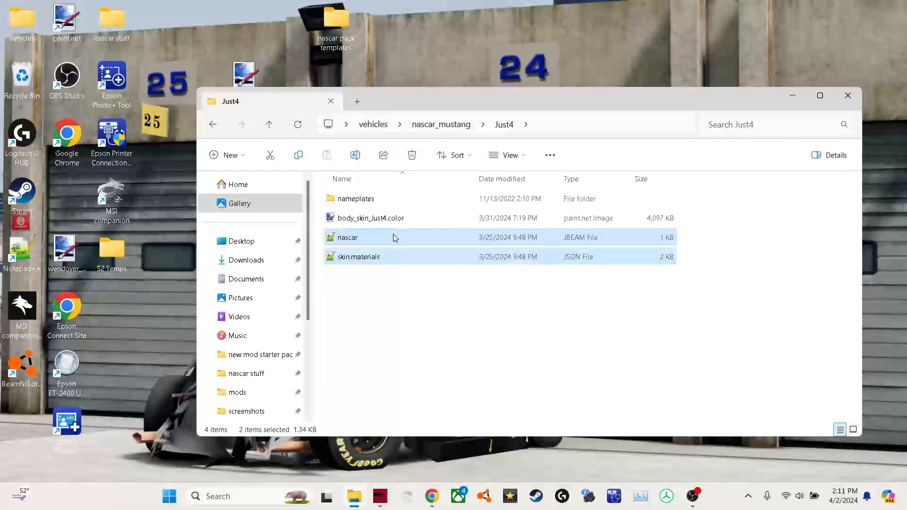
{"action": "left_click", "coordinate": [388, 197], "text": "ctrl"}
{"action": "right_click", "coordinate": [391, 197]}
{"action": "left_click", "coordinate": [425, 206]}
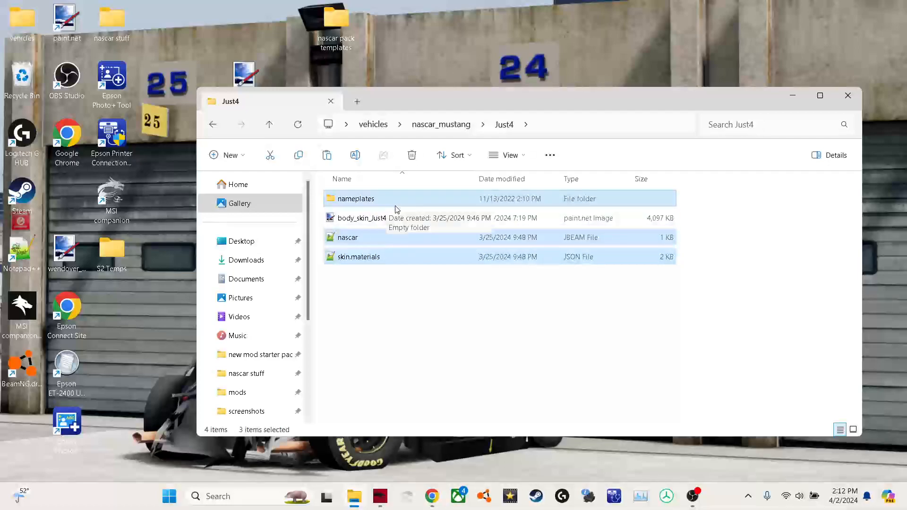
{"action": "right_click", "coordinate": [418, 198]}
{"action": "left_click", "coordinate": [450, 211]}
- Paste the copied nameplates folder, nascar and skin.materials files into the Just5 folder
{"action": "left_click", "coordinate": [443, 126]}
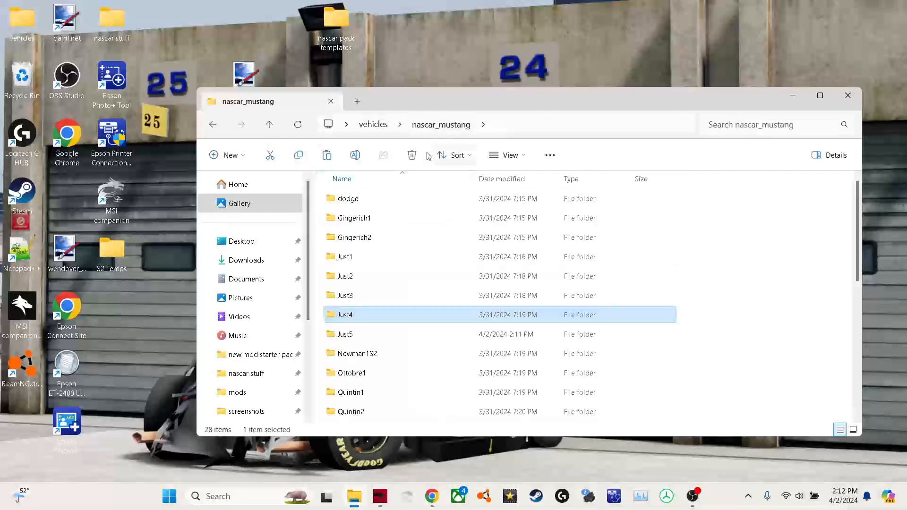
{"action": "left_click", "coordinate": [371, 338]}
{"action": "double_click", "coordinate": [370, 338]}
{"action": "right_click", "coordinate": [386, 266]}
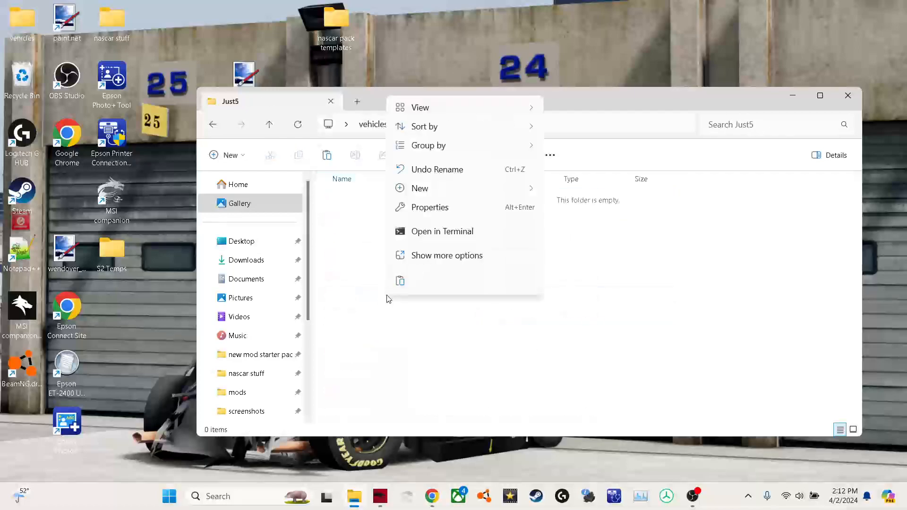
{"action": "left_click", "coordinate": [397, 281]}
- Copy the body_skin_dodgetemp.color template from the S2 Temps folder in Documents
{"action": "left_click", "coordinate": [236, 279]}
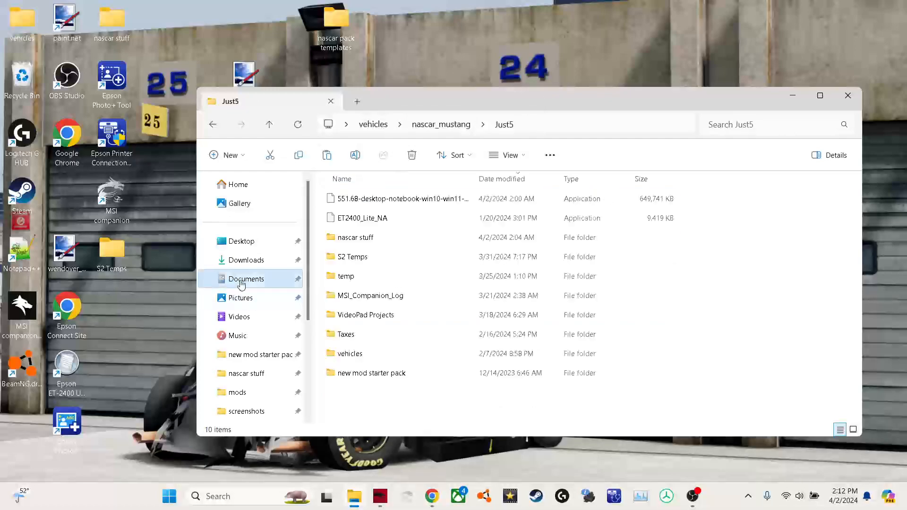
{"action": "double_click", "coordinate": [373, 256]}
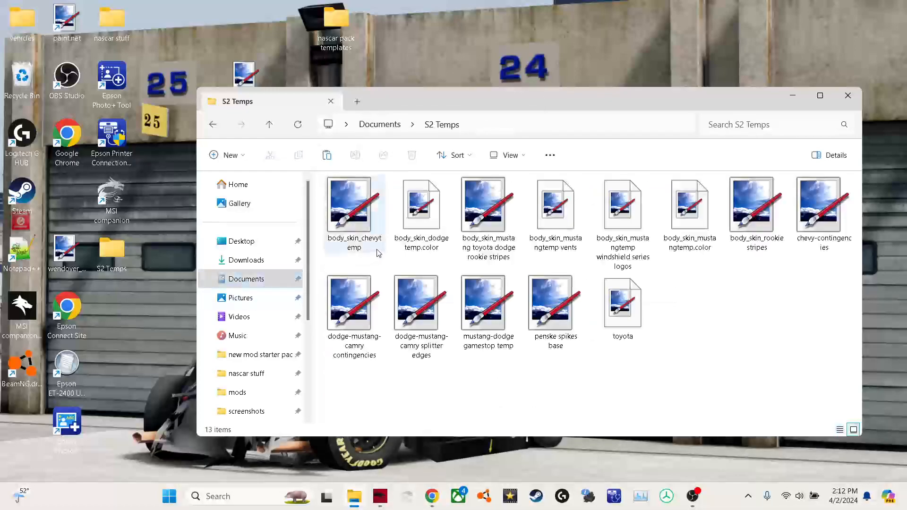
{"action": "left_click", "coordinate": [411, 239]}
{"action": "right_click", "coordinate": [411, 239]}
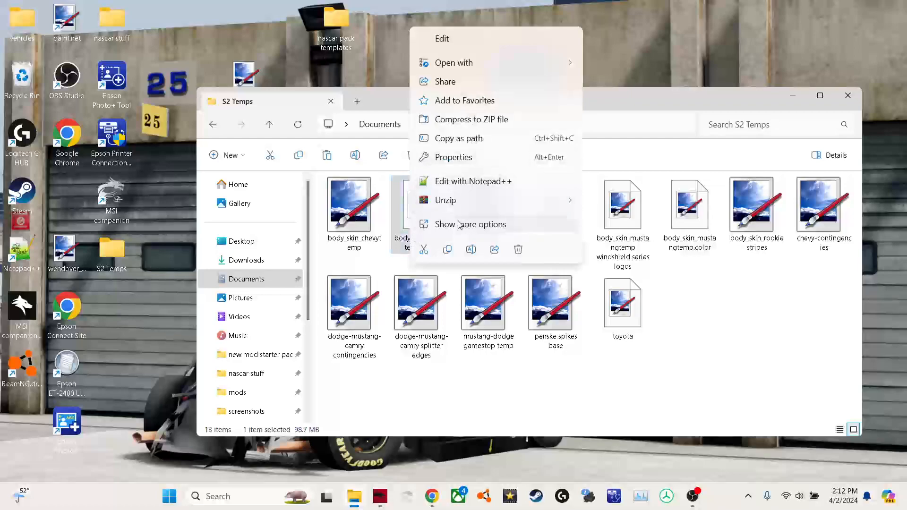
{"action": "left_click", "coordinate": [448, 249]}
- Paste the copied template into the Just5 folder under vehicles, nascar_mustang on the desktop
{"action": "left_click", "coordinate": [246, 241]}
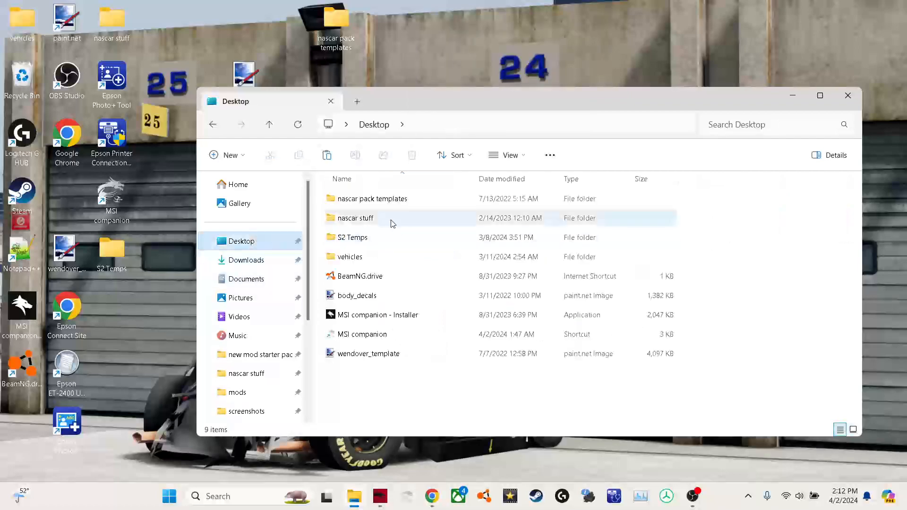
{"action": "double_click", "coordinate": [395, 256]}
{"action": "double_click", "coordinate": [382, 238]}
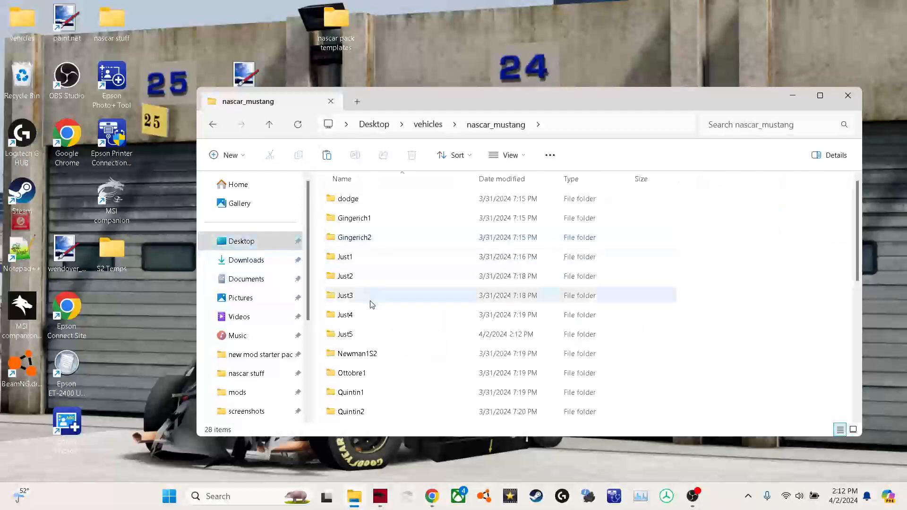
{"action": "double_click", "coordinate": [371, 333]}
{"action": "right_click", "coordinate": [375, 314]}
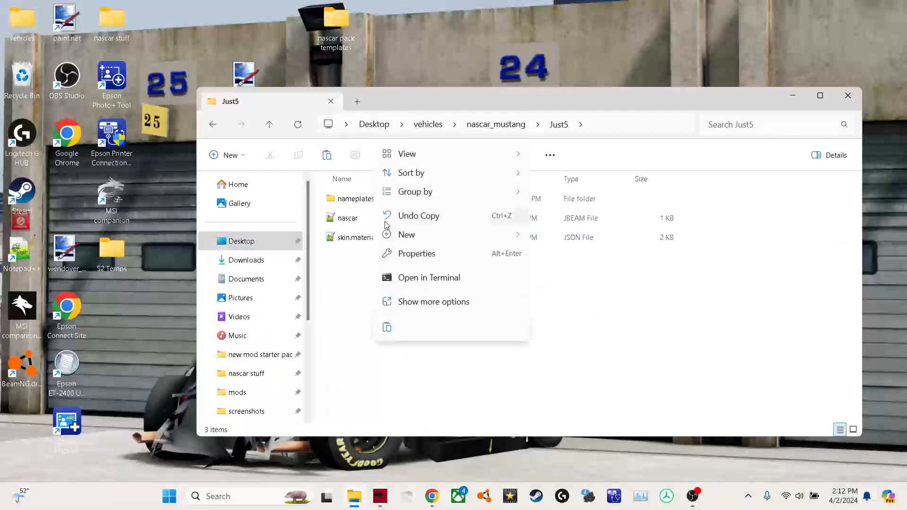
{"action": "left_click", "coordinate": [386, 329]}
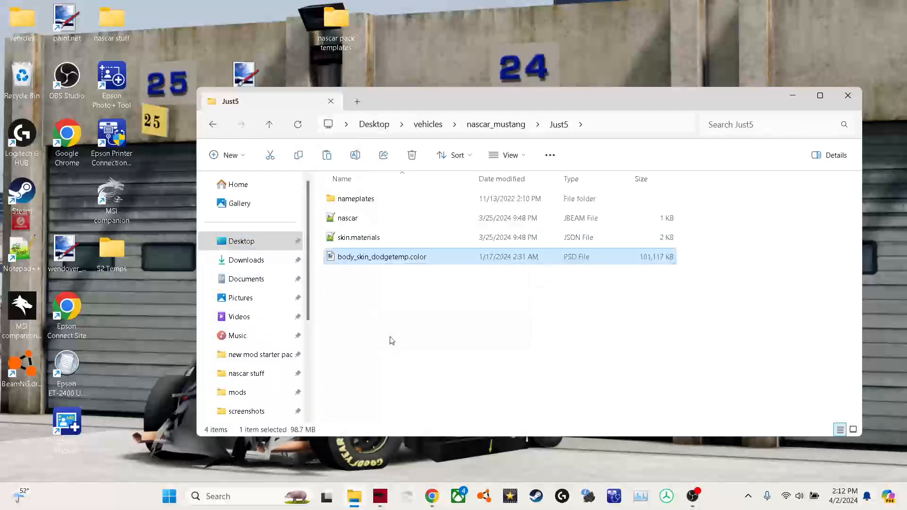
- Rename the pasted PSD template in Just5 as body_skin_Just5.color
{"action": "right_click", "coordinate": [405, 259]}
{"action": "left_click", "coordinate": [471, 260]}
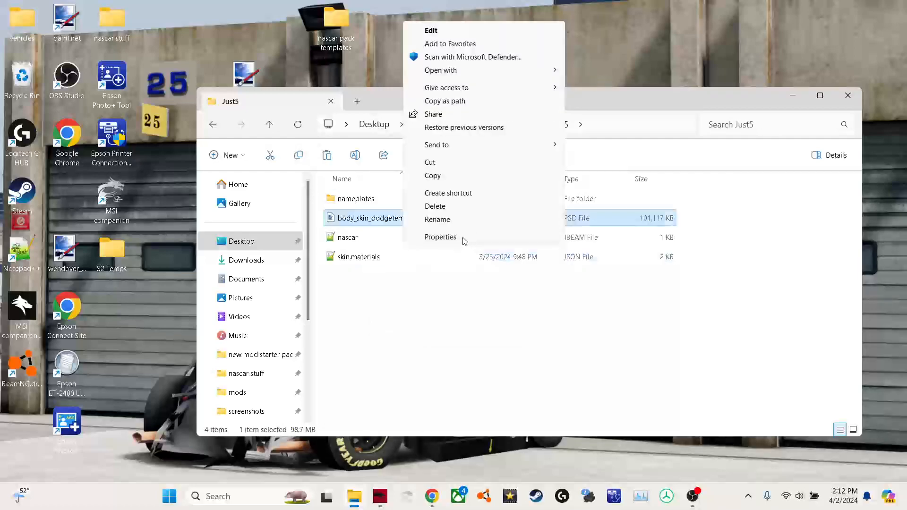
{"action": "left_click", "coordinate": [468, 220]}
{"action": "left_click_drag", "start_coordinate": [372, 218], "coordinate": [409, 217]}
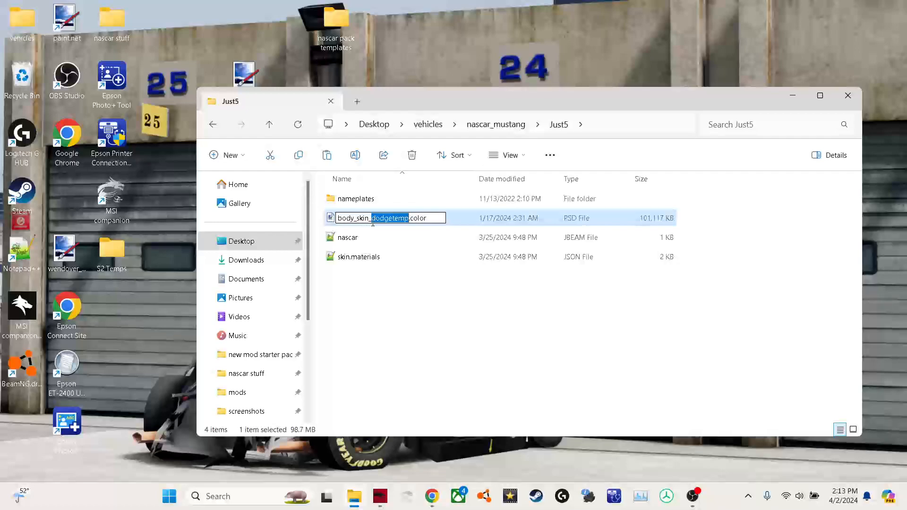
{"action": "type", "text": "Just5"}
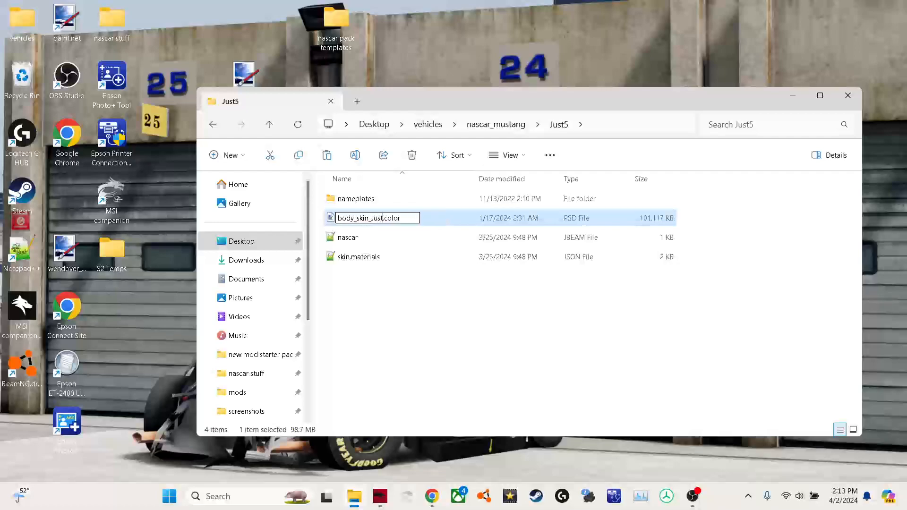
{"action": "left_click", "coordinate": [433, 328]}
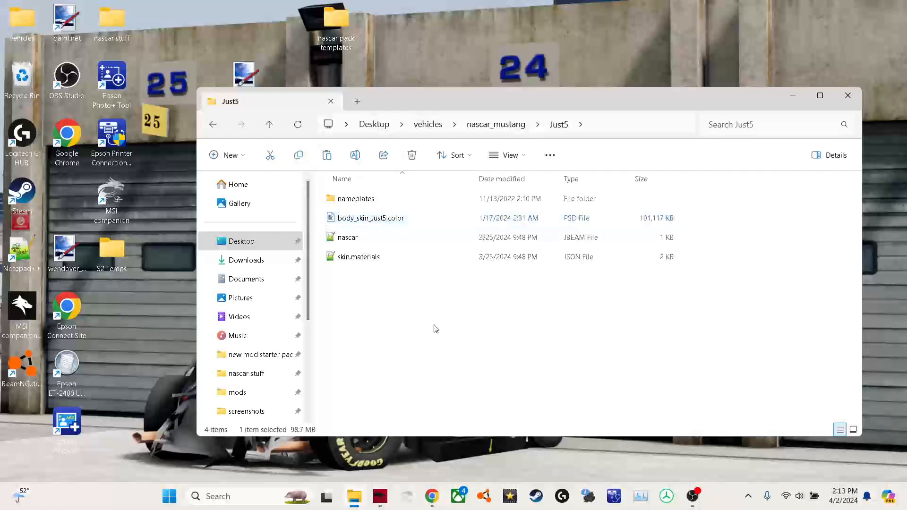
- Open the nascar JBEAM file from Just5 in Notepad++ and replace all occurrences of Just4 with Just5
{"action": "left_click", "coordinate": [402, 245]}
{"action": "double_click", "coordinate": [404, 246]}
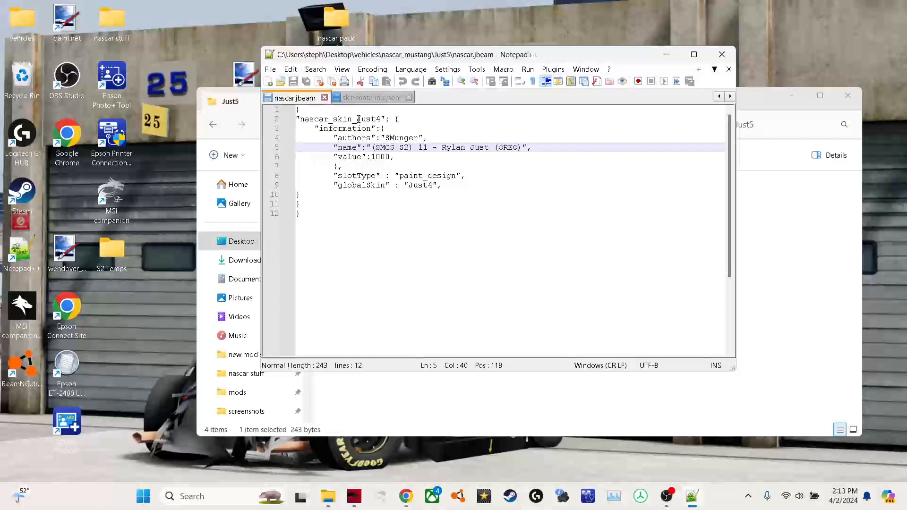
{"action": "left_click_drag", "start_coordinate": [359, 119], "coordinate": [381, 122]}
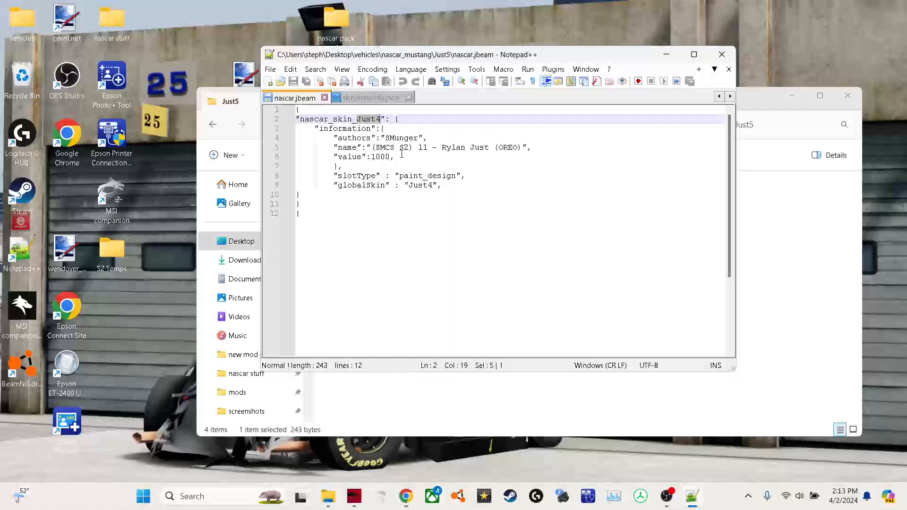
{"action": "left_click", "coordinate": [326, 69]}
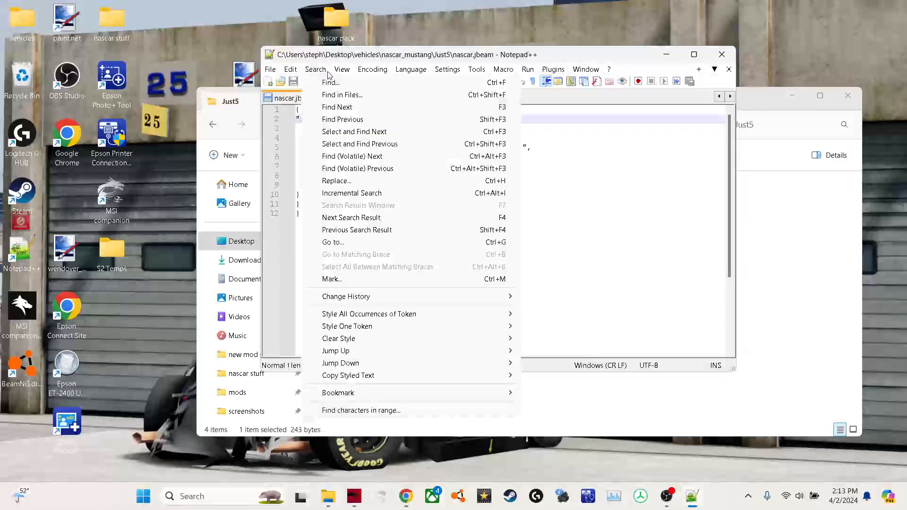
{"action": "left_click", "coordinate": [352, 181]}
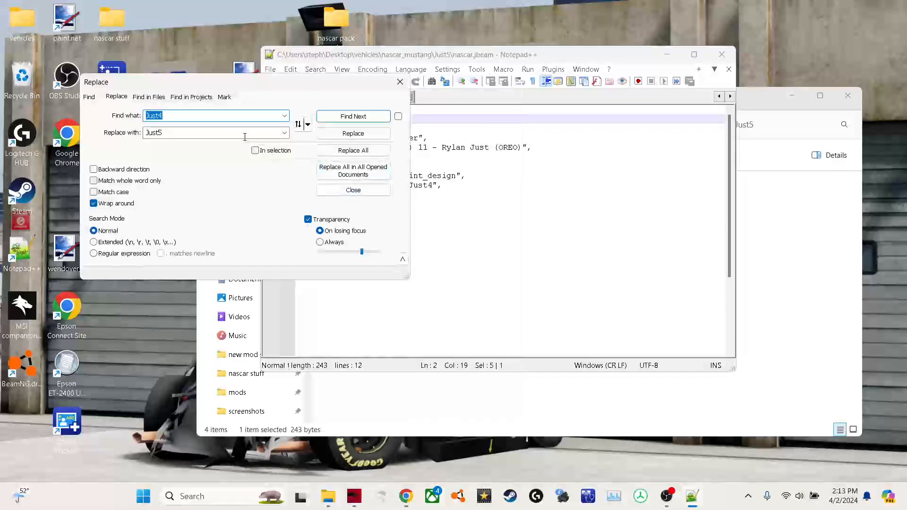
{"action": "left_click", "coordinate": [353, 150]}
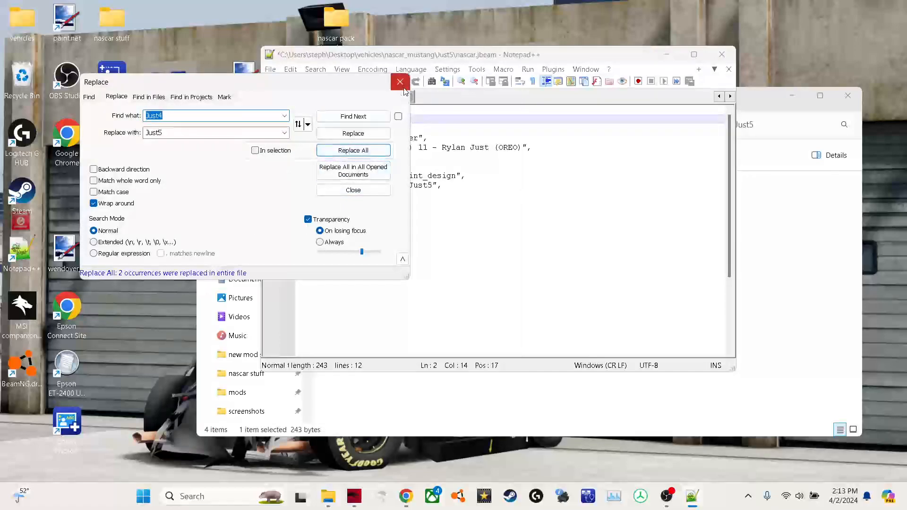
{"action": "left_click_drag", "start_coordinate": [336, 87], "coordinate": [272, 92]}
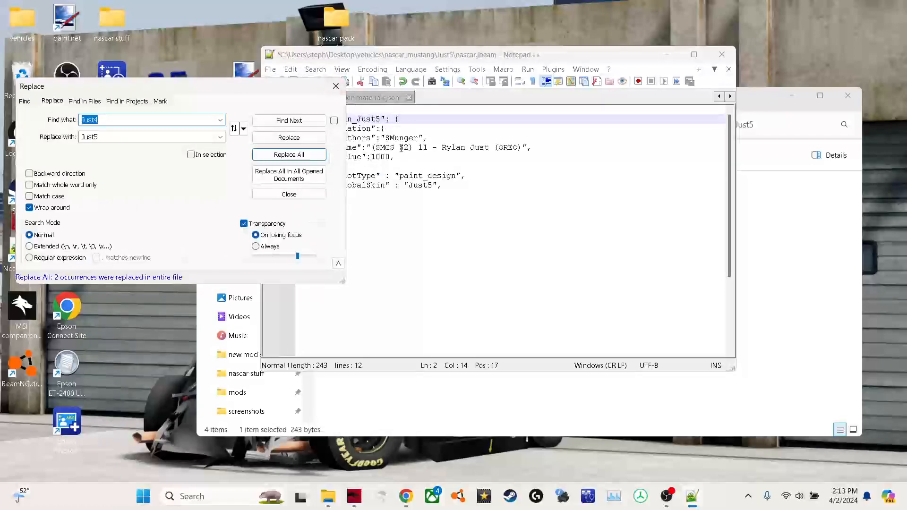
{"action": "left_click", "coordinate": [336, 86]}
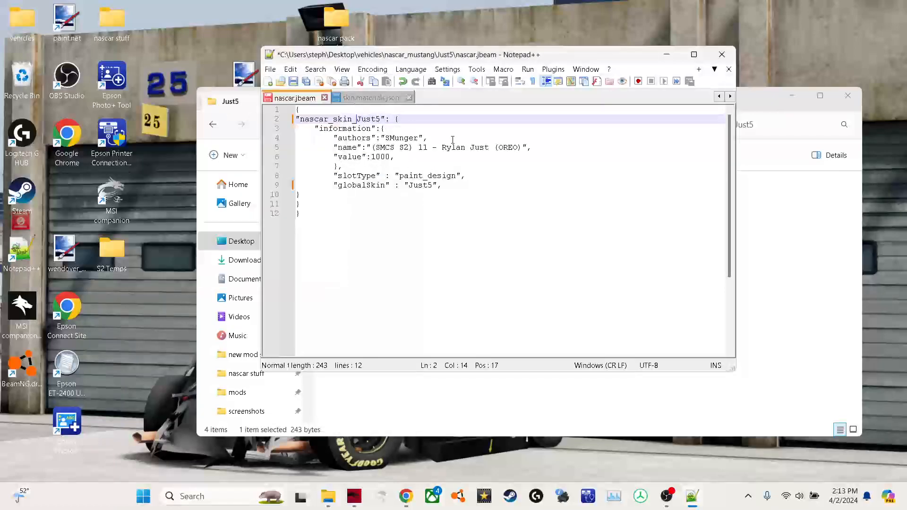
- Change the sponsor text in the skin's name entry from OREO to Viagra Patriotic, then save and close nascar.jbeam
{"action": "left_click_drag", "start_coordinate": [501, 147], "coordinate": [519, 147]}
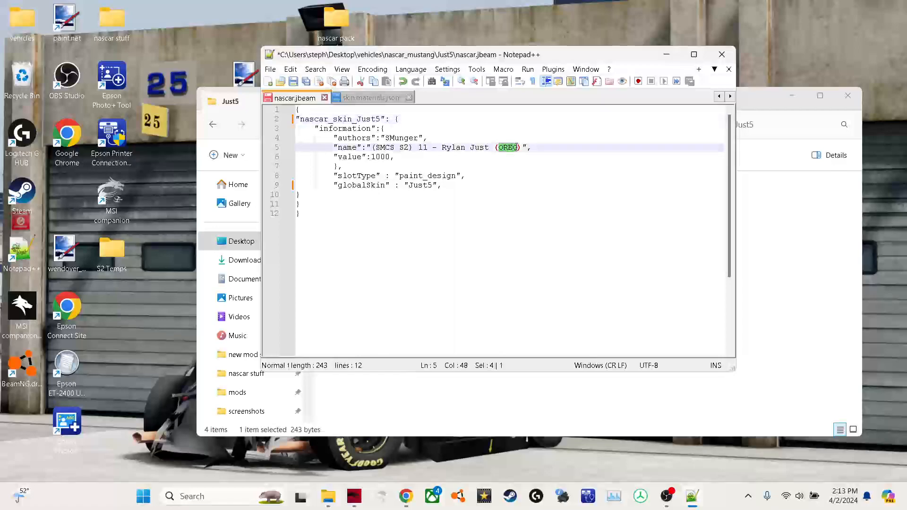
{"action": "type", "text": "Viagra Patriotic"}
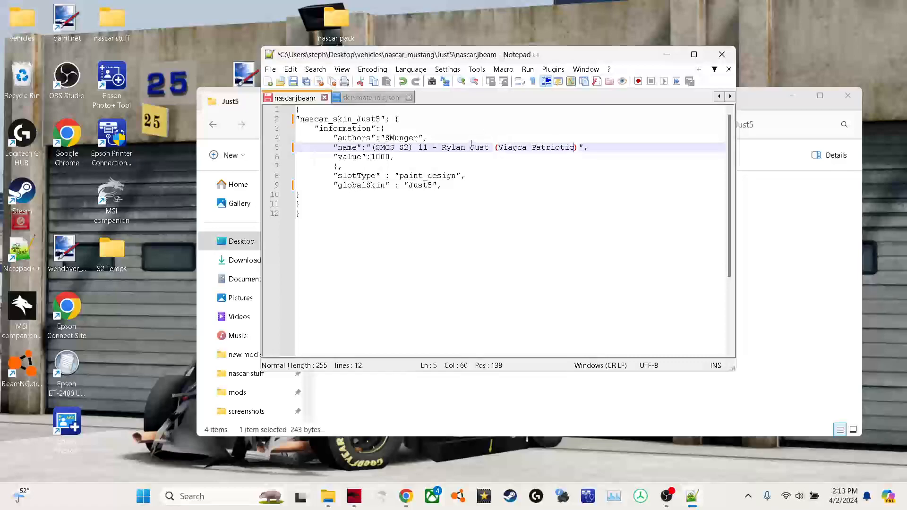
{"action": "left_click", "coordinate": [269, 71]}
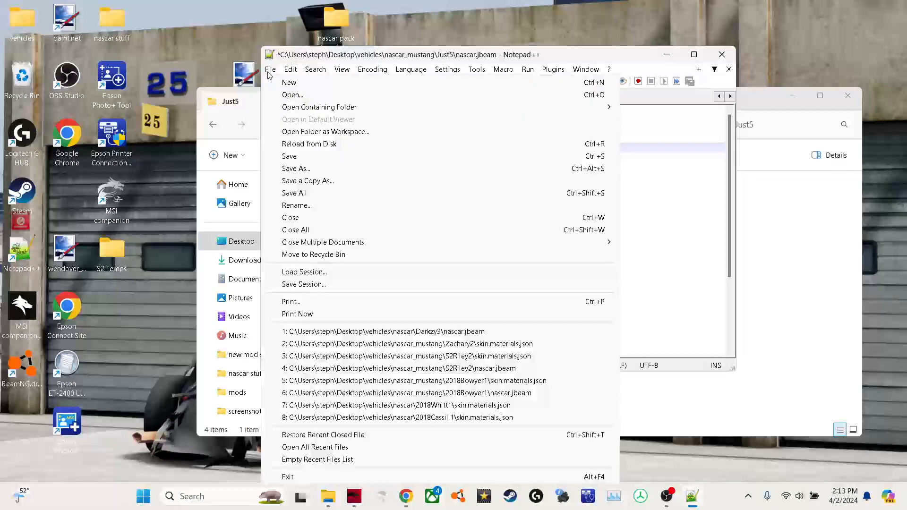
{"action": "left_click", "coordinate": [303, 157]}
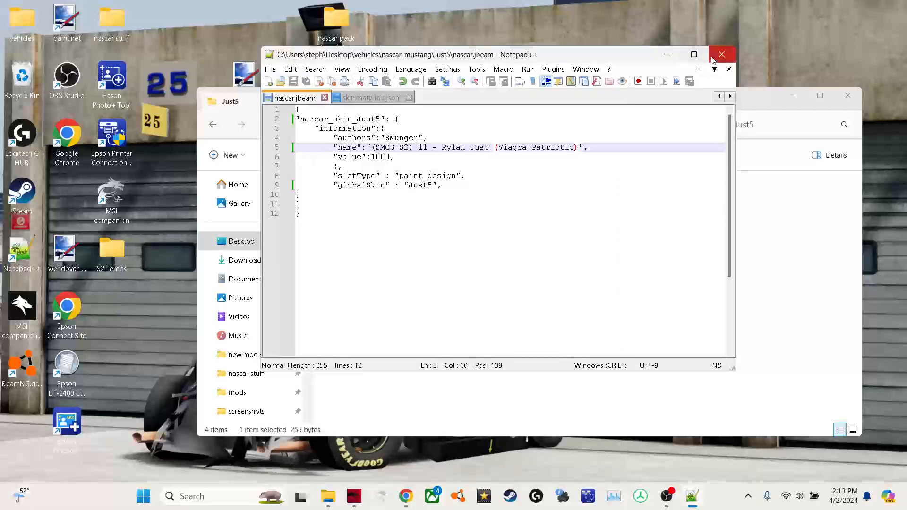
{"action": "left_click", "coordinate": [714, 55]}
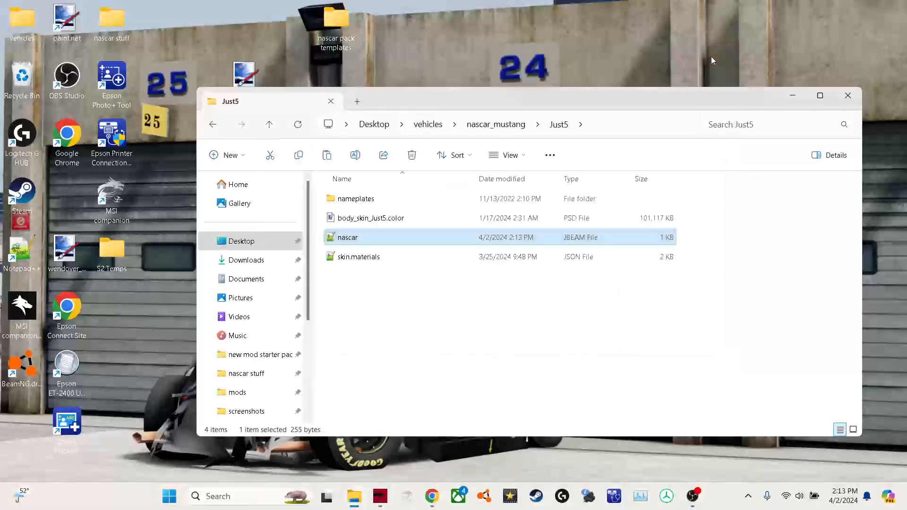
- Open skin.materials from the Just5 folder, replace all occurrences of Just4 with Just5, and save and close the file
{"action": "double_click", "coordinate": [408, 257]}
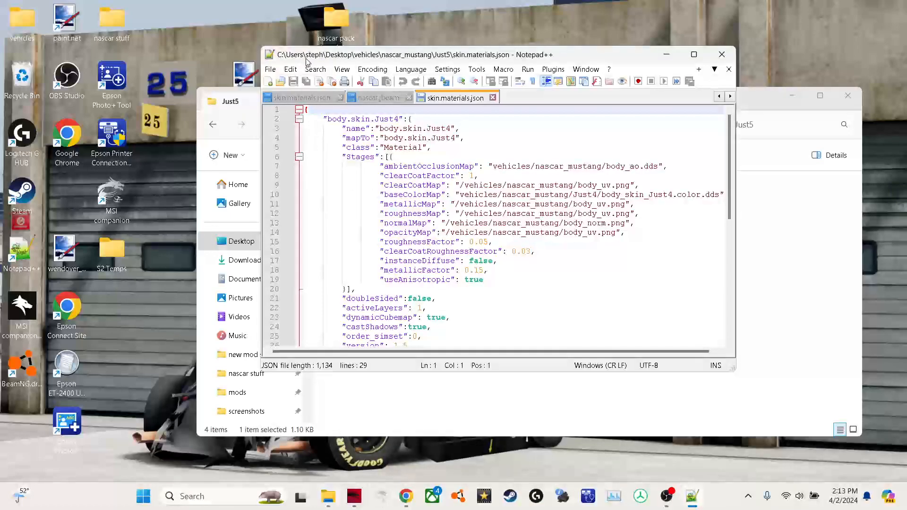
{"action": "left_click", "coordinate": [315, 70]}
{"action": "left_click", "coordinate": [373, 180]}
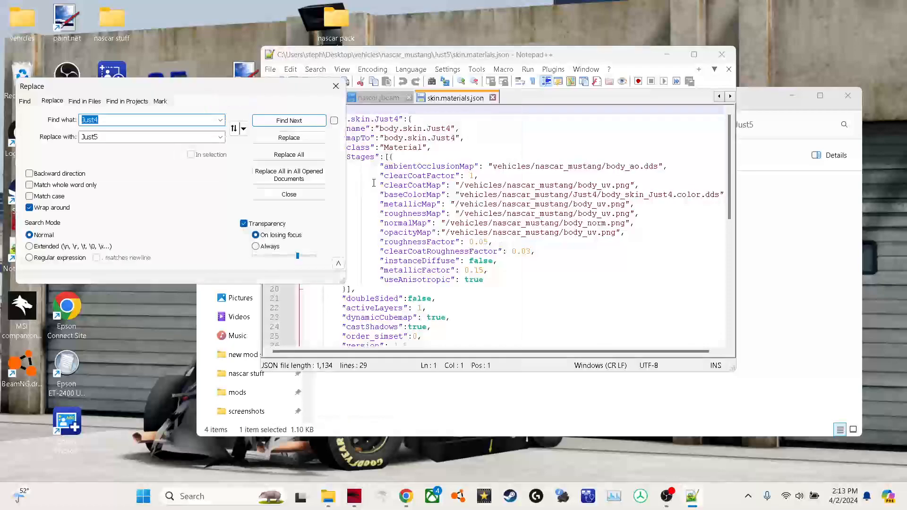
{"action": "left_click", "coordinate": [288, 154]}
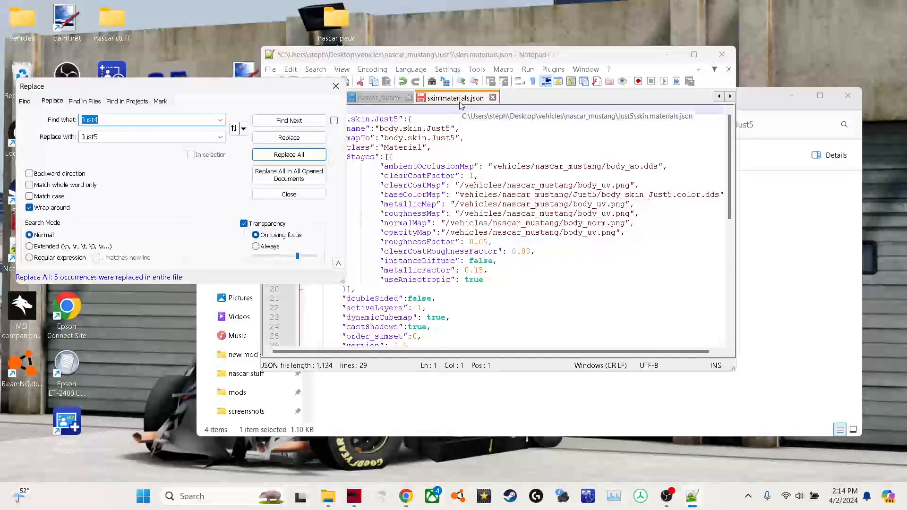
{"action": "left_click", "coordinate": [336, 86]}
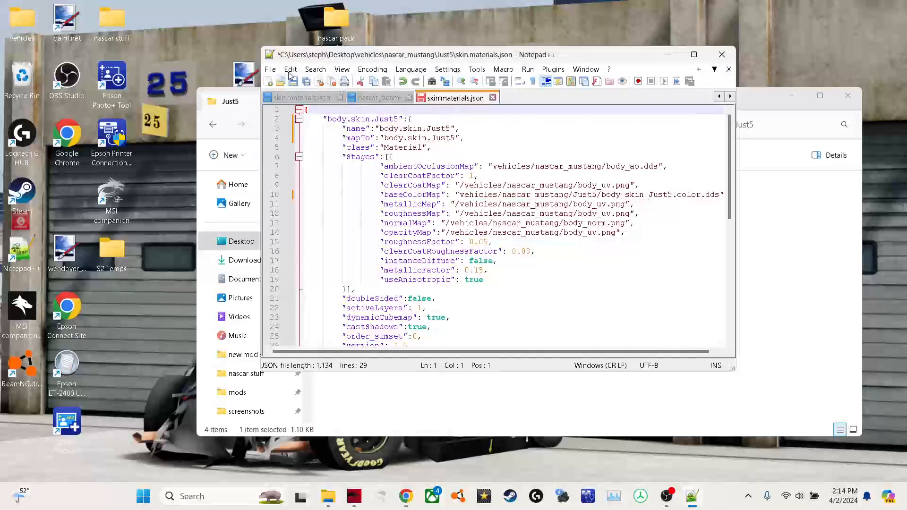
{"action": "left_click", "coordinate": [271, 70]}
{"action": "left_click", "coordinate": [304, 155]}
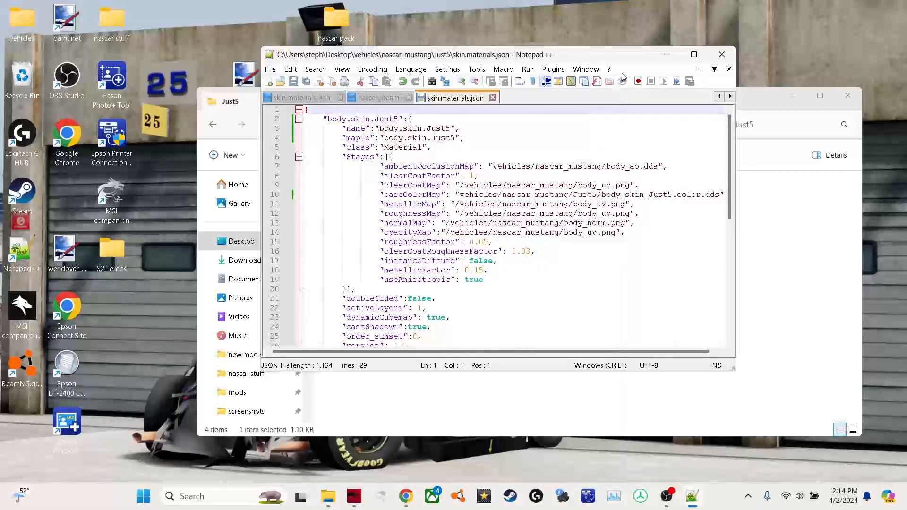
{"action": "left_click", "coordinate": [722, 55]}
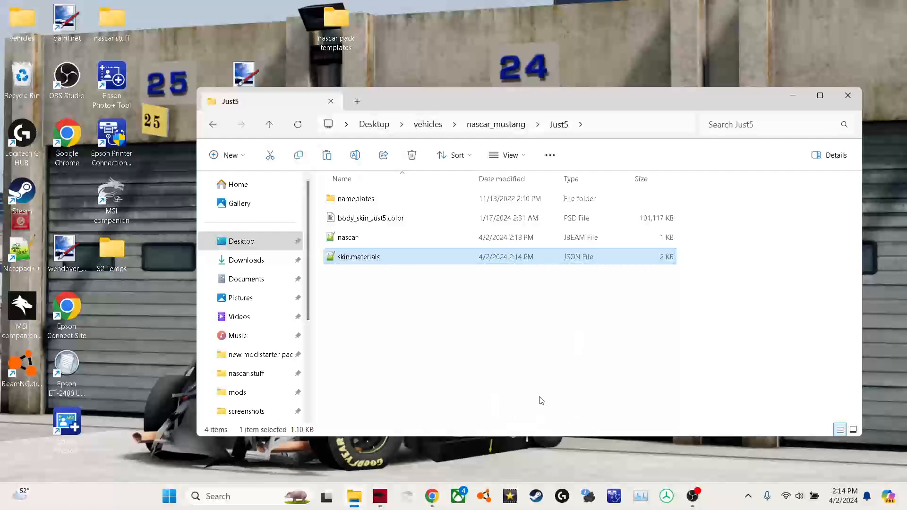
- Open the body_skin_Just5.color PSD in paint.net, then switch to Chrome and show the whole reference photo of the Budweiser car
{"action": "double_click", "coordinate": [392, 224]}
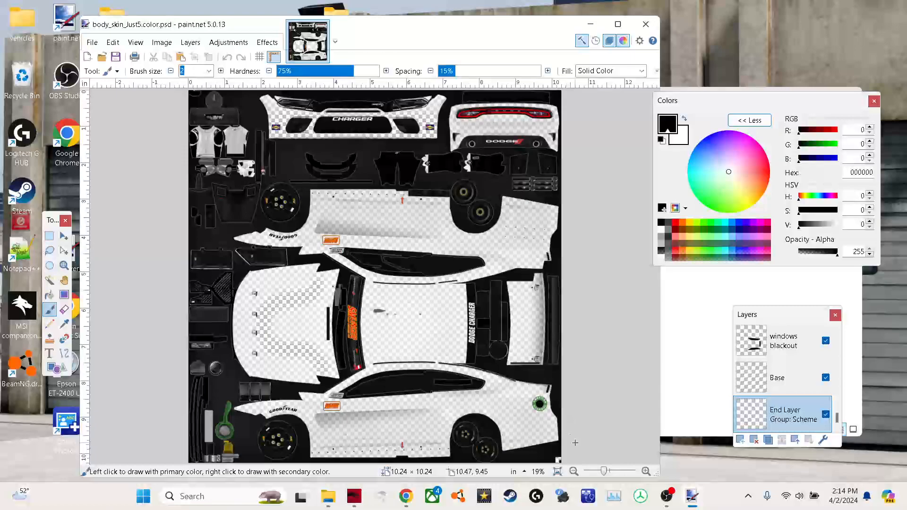
{"action": "left_click", "coordinate": [405, 496]}
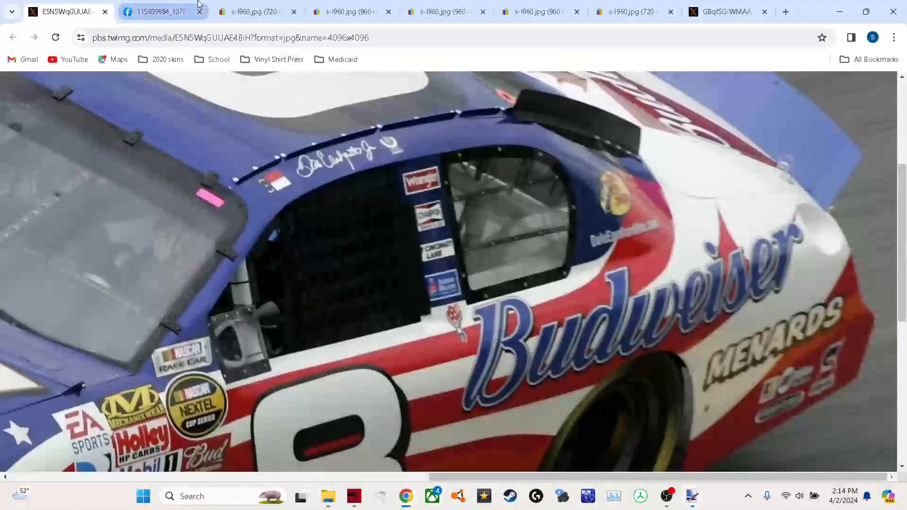
{"action": "left_click", "coordinate": [443, 338]}
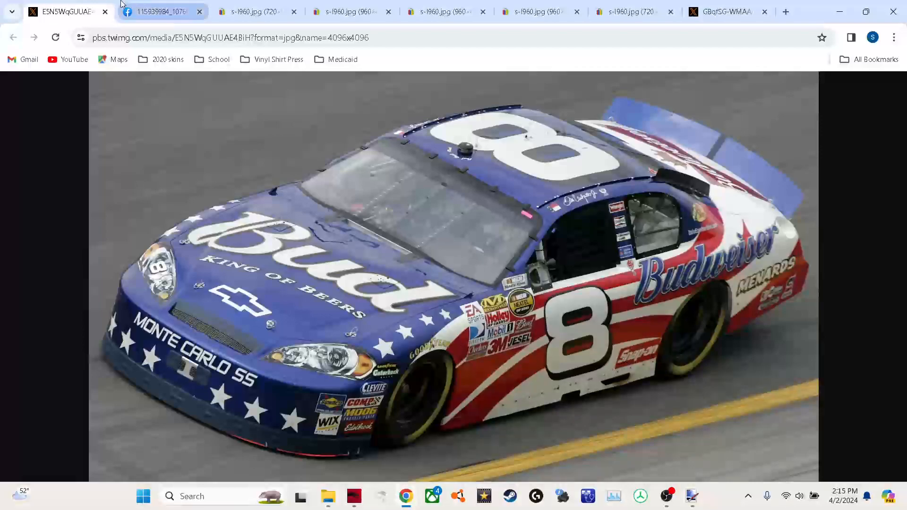
- Examine the open reference images of the Budweiser number 8 car, checking its paint scheme from the sides, front and rear
{"action": "left_click", "coordinate": [151, 13]}
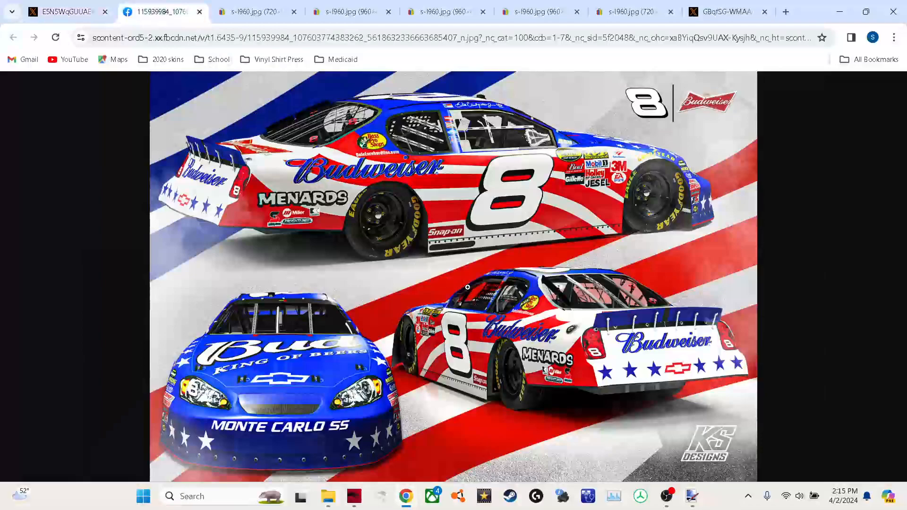
{"action": "left_click", "coordinate": [252, 12]}
{"action": "left_click", "coordinate": [344, 13]}
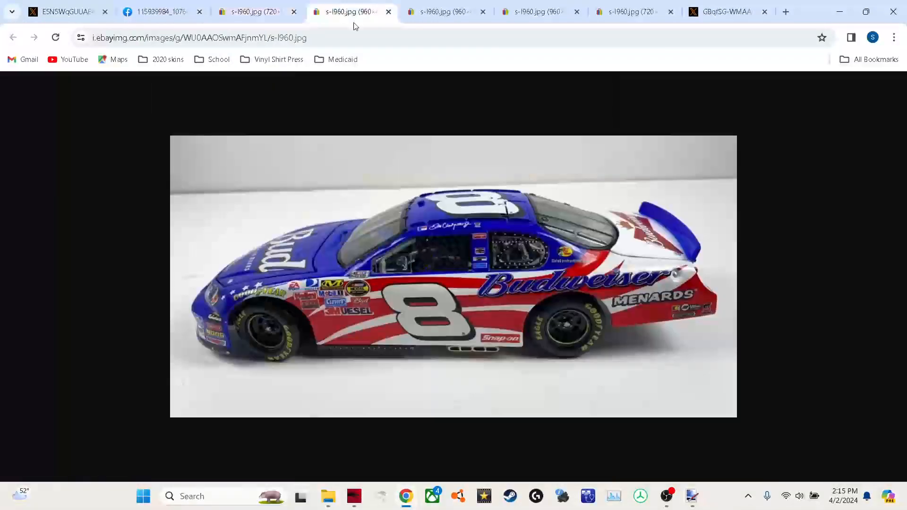
{"action": "left_click", "coordinate": [628, 11]}
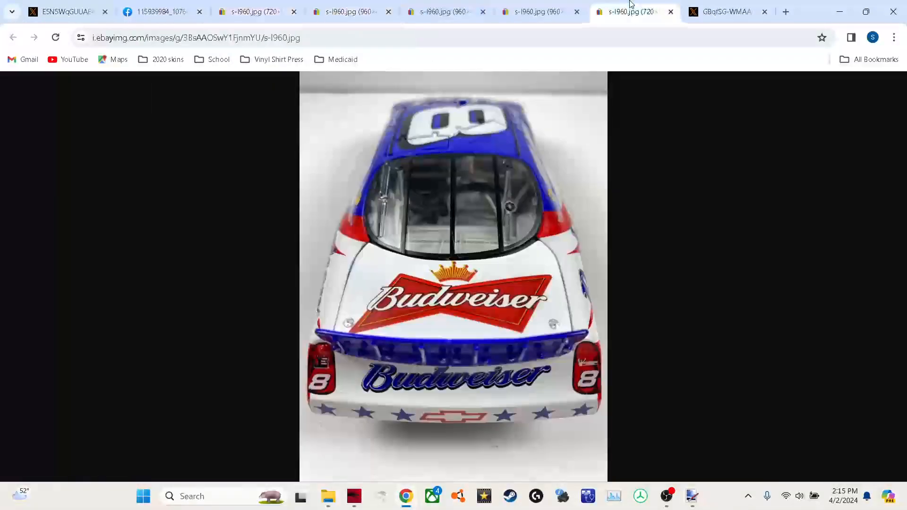
{"action": "left_click", "coordinate": [567, 7]}
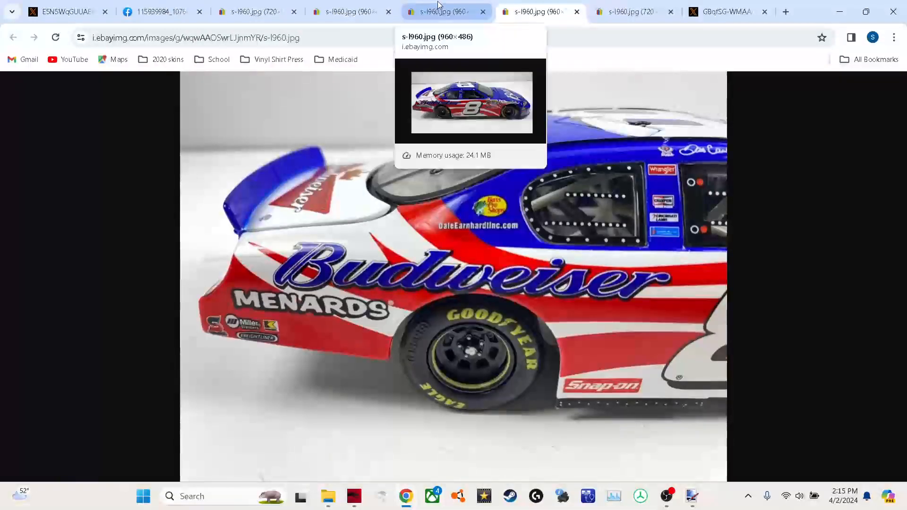
{"action": "left_click", "coordinate": [438, 5]}
{"action": "left_click", "coordinate": [359, 6]}
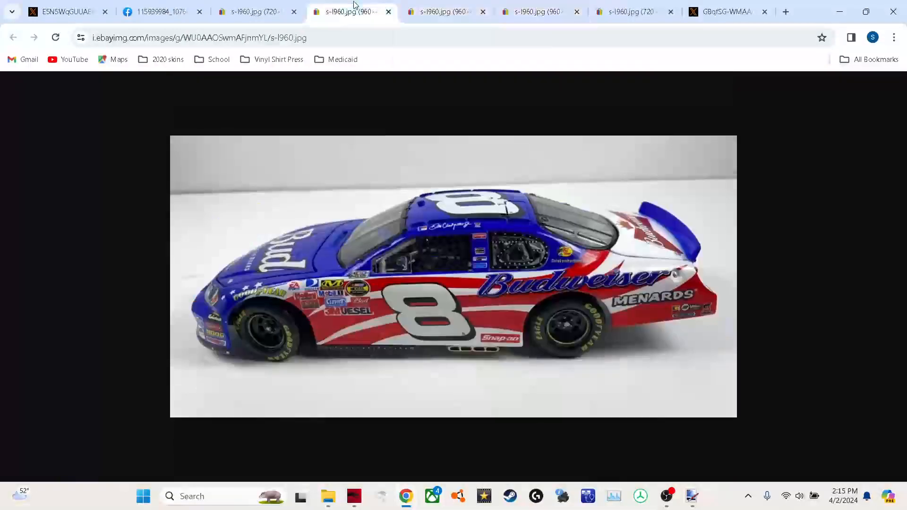
{"action": "left_click", "coordinate": [237, 5]}
{"action": "left_click", "coordinate": [176, 7]}
{"action": "left_click", "coordinate": [50, 7]}
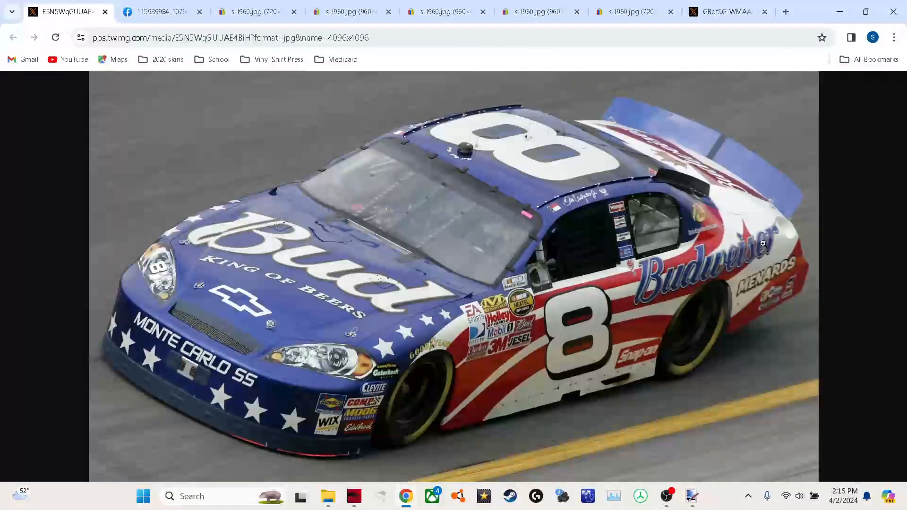
{"action": "left_click", "coordinate": [265, 9]}
{"action": "left_click", "coordinate": [385, 19]}
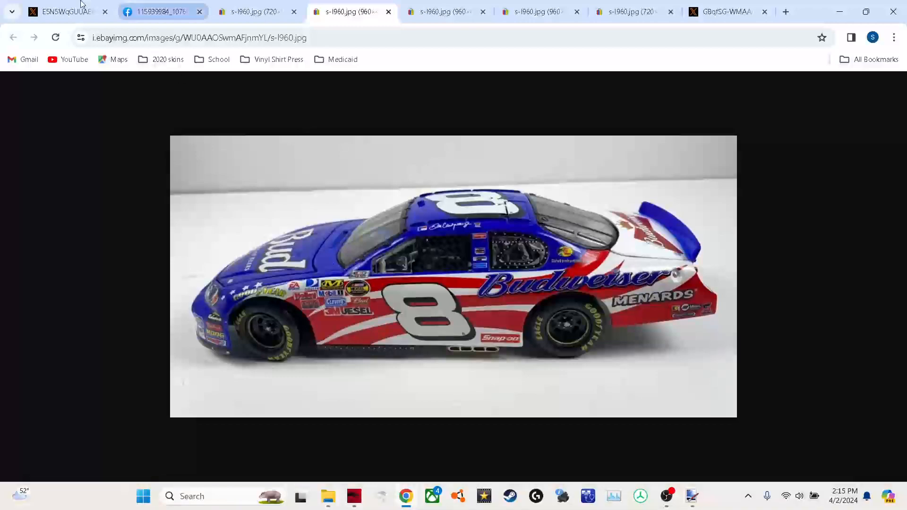
{"action": "left_click", "coordinate": [71, 11]}
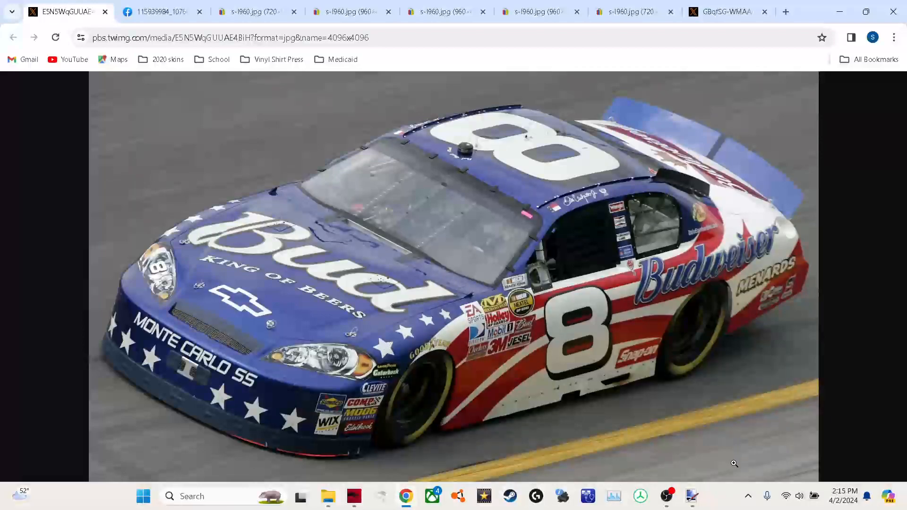
- Compare the blank car template in paint.net with the race photo in Chrome, inspecting the windshield and roof up close
{"action": "left_click", "coordinate": [695, 506]}
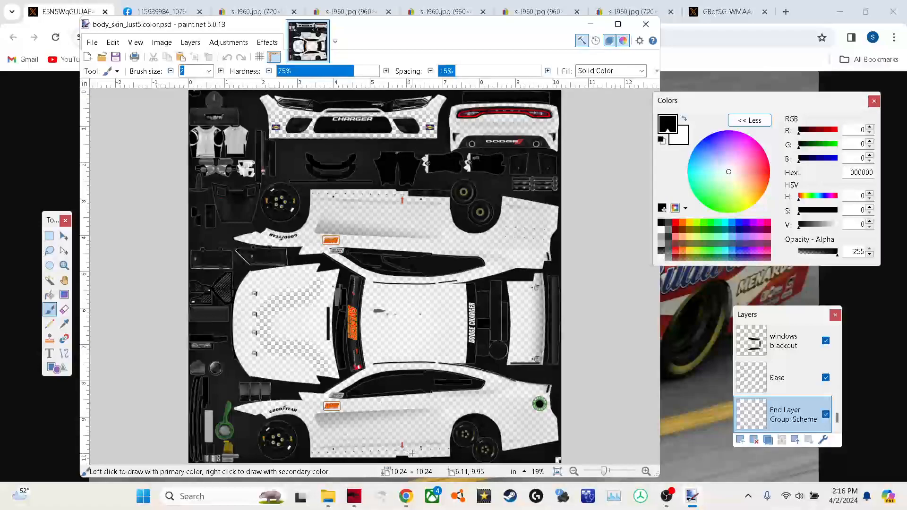
{"action": "left_click", "coordinate": [406, 498]}
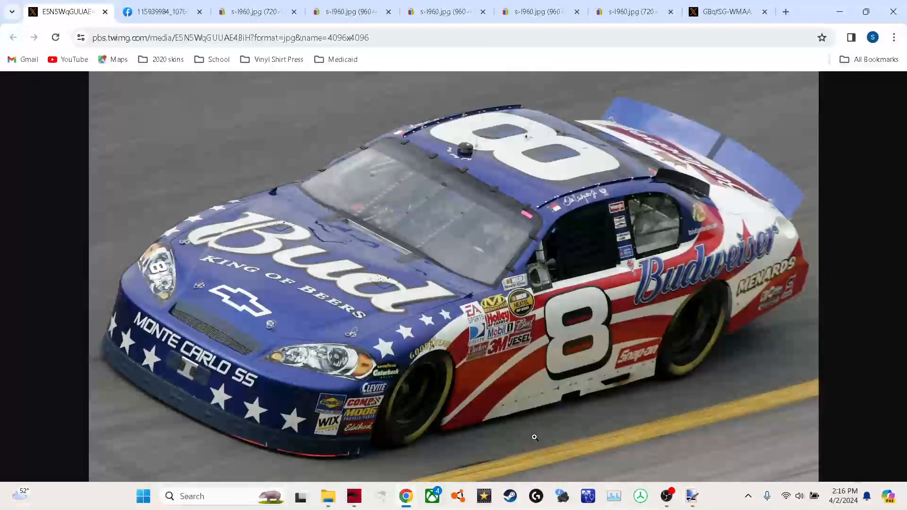
{"action": "left_click", "coordinate": [693, 497]}
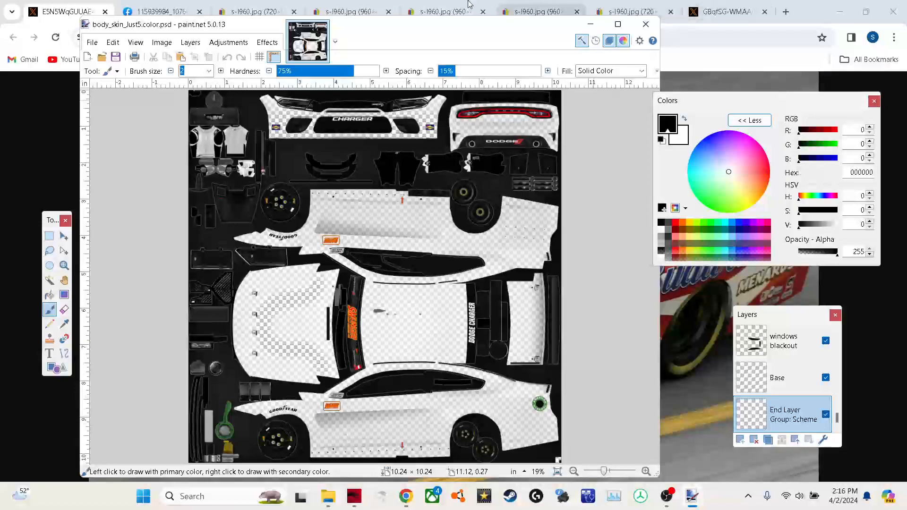
{"action": "left_click", "coordinate": [11, 11]}
{"action": "left_click", "coordinate": [473, 212]}
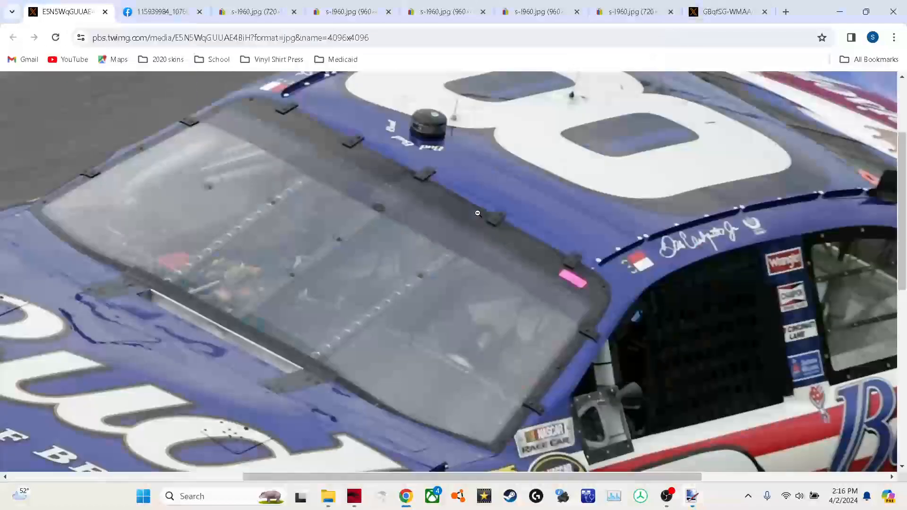
{"action": "left_click", "coordinate": [562, 249]}
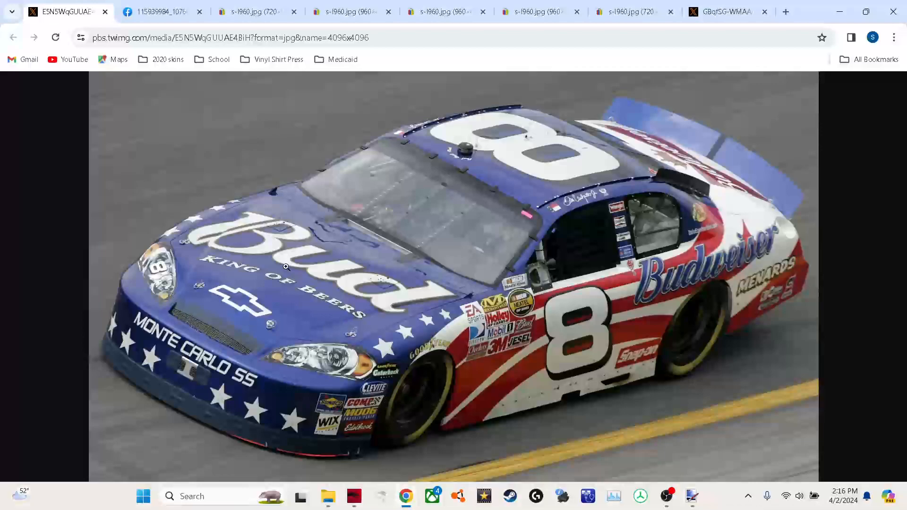
- Return to paint.net and set the primary color to blue 001ECC
{"action": "left_click", "coordinate": [692, 496]}
{"action": "key", "text": "r"}
{"action": "left_click", "coordinate": [739, 222]}
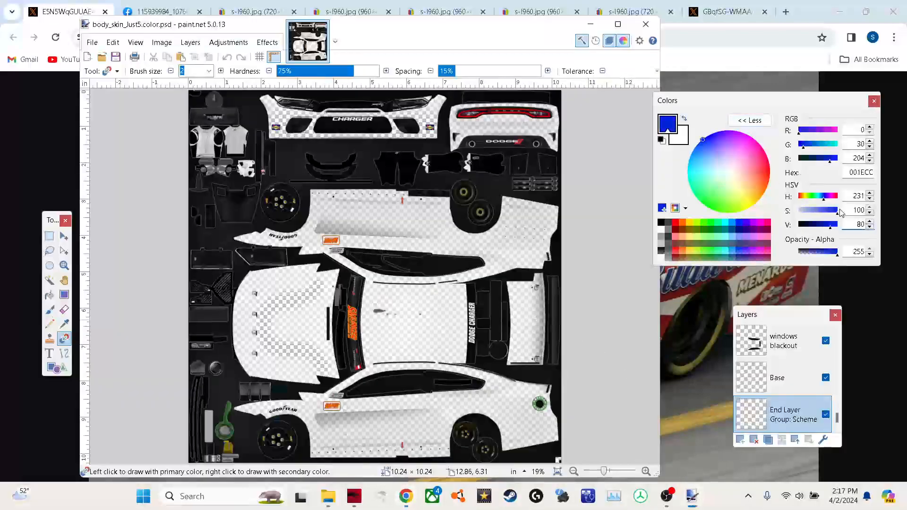
- Fill the Base layer with solid white and add a new layer directly above it
{"action": "left_click", "coordinate": [684, 118]}
{"action": "left_click", "coordinate": [785, 378]}
{"action": "key", "text": "f"}
{"action": "left_click", "coordinate": [395, 310]}
{"action": "left_click", "coordinate": [740, 440]}
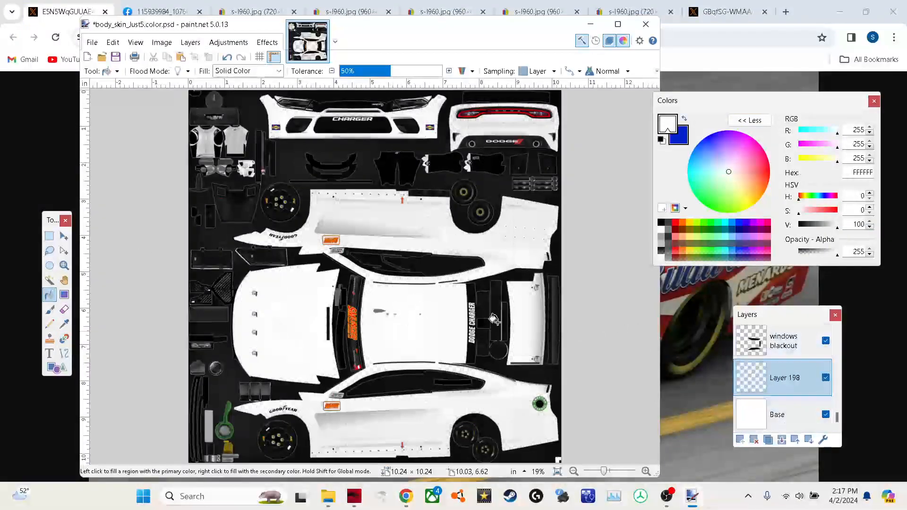
- Outline the hood on the new layer with blue lines at brush size 100, curving the line along its front edge
{"action": "left_click", "coordinate": [49, 309]}
{"action": "left_click", "coordinate": [646, 472]}
{"action": "left_click", "coordinate": [646, 471]}
{"action": "left_click", "coordinate": [64, 353]}
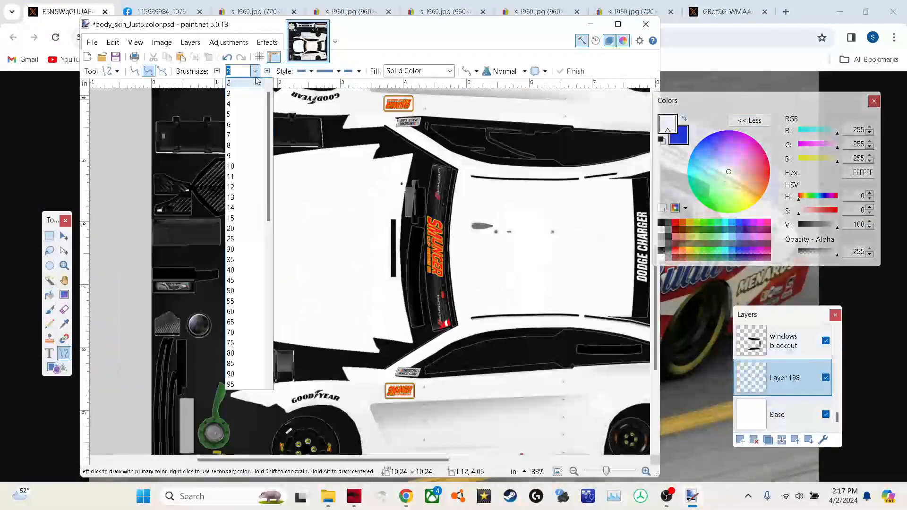
{"action": "mouse_move", "coordinate": [389, 353]}
{"action": "left_mouse_down"}
{"action": "mouse_move", "coordinate": [405, 354]}
{"action": "mouse_move", "coordinate": [416, 338]}
{"action": "left_mouse_up"}
{"action": "left_click", "coordinate": [684, 118]}
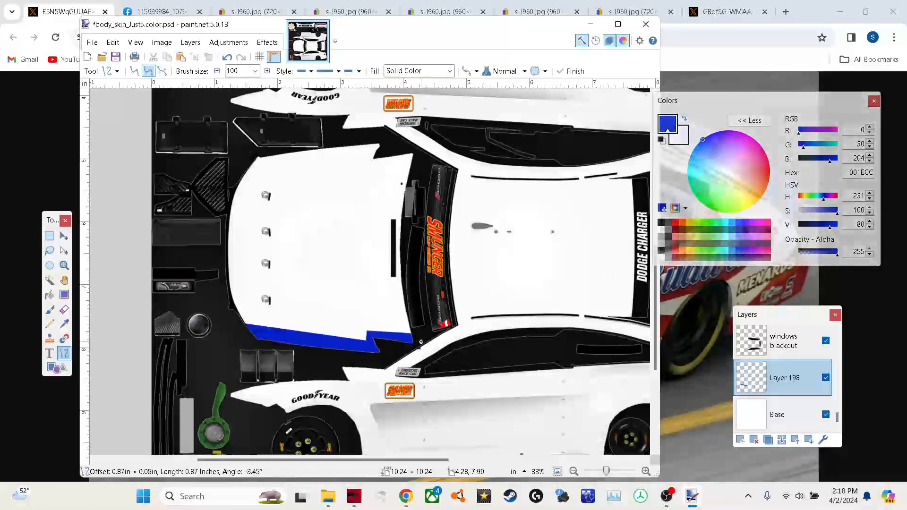
{"action": "left_click_drag", "start_coordinate": [410, 153], "coordinate": [369, 161]}
{"action": "left_click_drag", "start_coordinate": [400, 283], "coordinate": [406, 341]}
{"action": "mouse_move", "coordinate": [382, 146]}
{"action": "left_mouse_down"}
{"action": "mouse_move", "coordinate": [251, 163]}
{"action": "mouse_move", "coordinate": [248, 341]}
{"action": "left_mouse_up"}
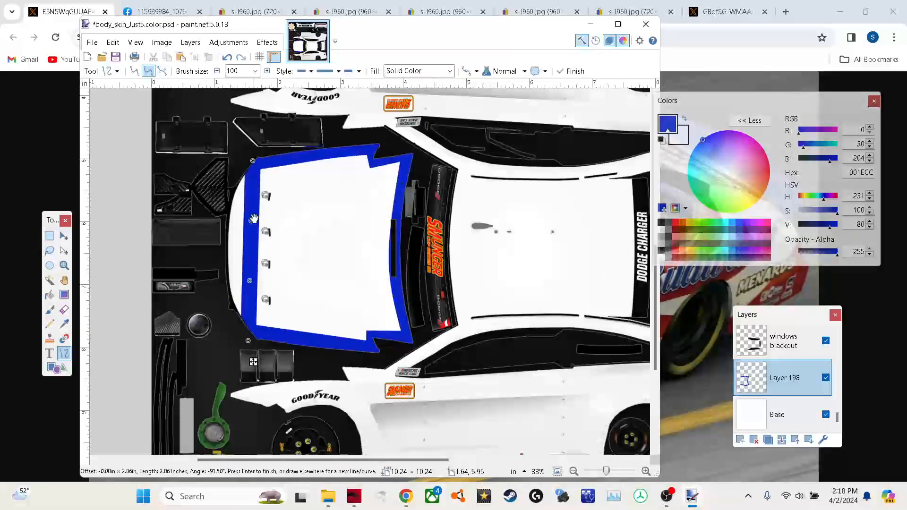
{"action": "left_click_drag", "start_coordinate": [251, 220], "coordinate": [233, 213]}
{"action": "left_click_drag", "start_coordinate": [249, 280], "coordinate": [231, 282]}
{"action": "left_click_drag", "start_coordinate": [233, 213], "coordinate": [228, 212]}
- Select the outlined hood area with the Magic Wand, fill it with blue 001ECC, and deselect
{"action": "left_click", "coordinate": [49, 280]}
{"action": "left_click", "coordinate": [330, 198]}
{"action": "left_click", "coordinate": [336, 154], "text": "ctrl"}
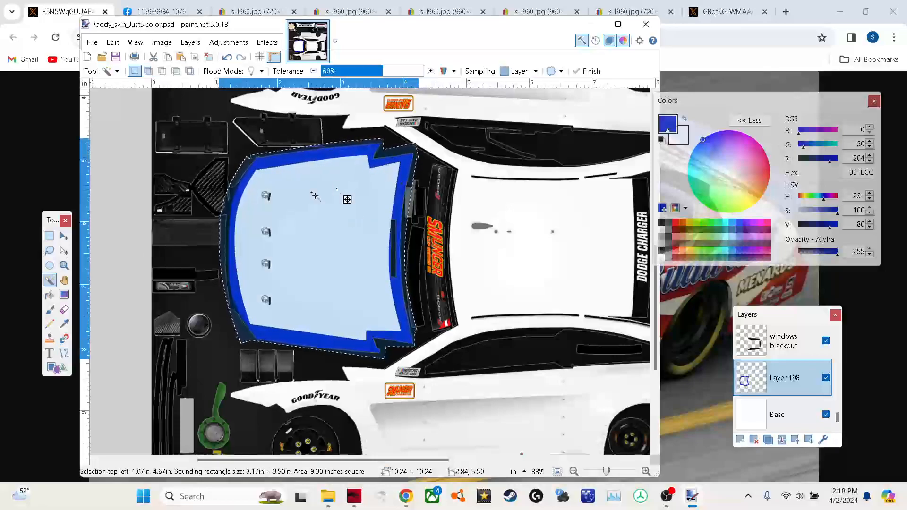
{"action": "left_click", "coordinate": [49, 295]}
{"action": "left_click", "coordinate": [299, 278]}
{"action": "left_click", "coordinate": [49, 236]}
{"action": "left_click", "coordinate": [376, 227]}
- Select a rectangle around the front bumper, fill it with the same blue, and clear the selection
{"action": "scroll", "coordinate": [376, 227], "scroll_direction": "up", "scroll_amount": 7}
{"action": "scroll", "coordinate": [376, 227], "scroll_direction": "right", "scroll_amount": 1}
{"action": "left_click_drag", "start_coordinate": [252, 241], "coordinate": [589, 329]}
{"action": "key", "text": "f"}
{"action": "left_click", "coordinate": [293, 299]}
{"action": "key", "text": "s"}
{"action": "left_click", "coordinate": [272, 184]}
{"action": "scroll", "coordinate": [284, 180], "scroll_direction": "down", "scroll_amount": 5}
{"action": "key", "text": "ctrl+b"}
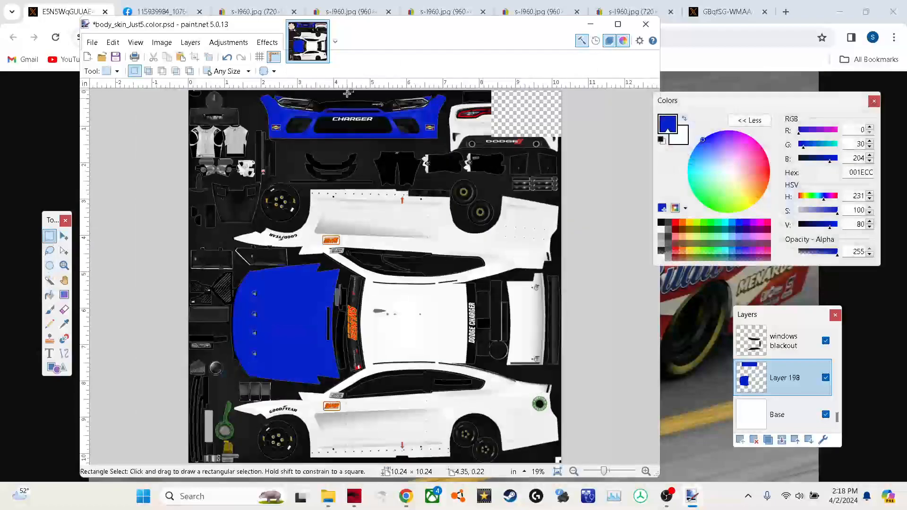
{"action": "left_click", "coordinate": [590, 25]}
{"action": "left_click", "coordinate": [692, 495]}
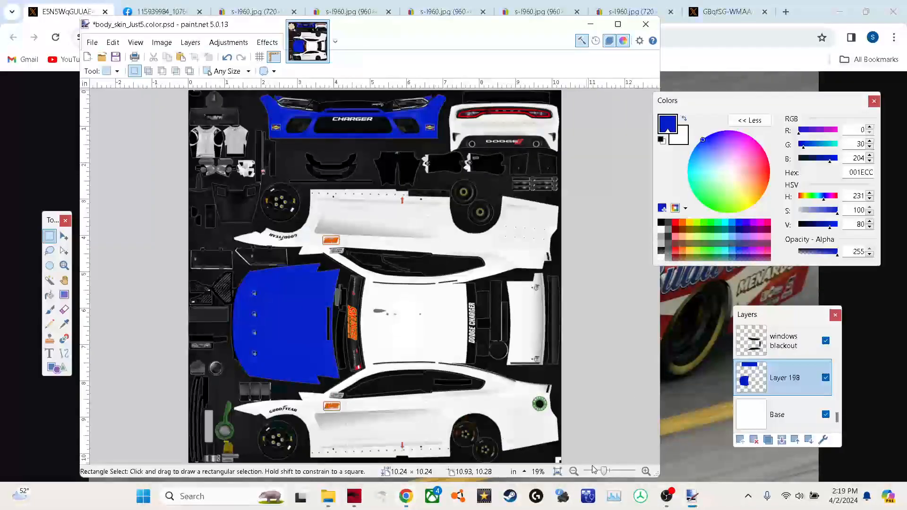
- Rename the blue layer to Hood/Nose and add a new layer named Driver Side above it
{"action": "scroll", "coordinate": [364, 378], "scroll_direction": "up", "scroll_amount": 4}
{"action": "scroll", "coordinate": [364, 378], "scroll_direction": "down", "scroll_amount": 3}
{"action": "scroll", "coordinate": [364, 378], "scroll_direction": "left", "scroll_amount": 4}
{"action": "double_click", "coordinate": [796, 396]}
{"action": "type", "text": "Hood/Nose"}
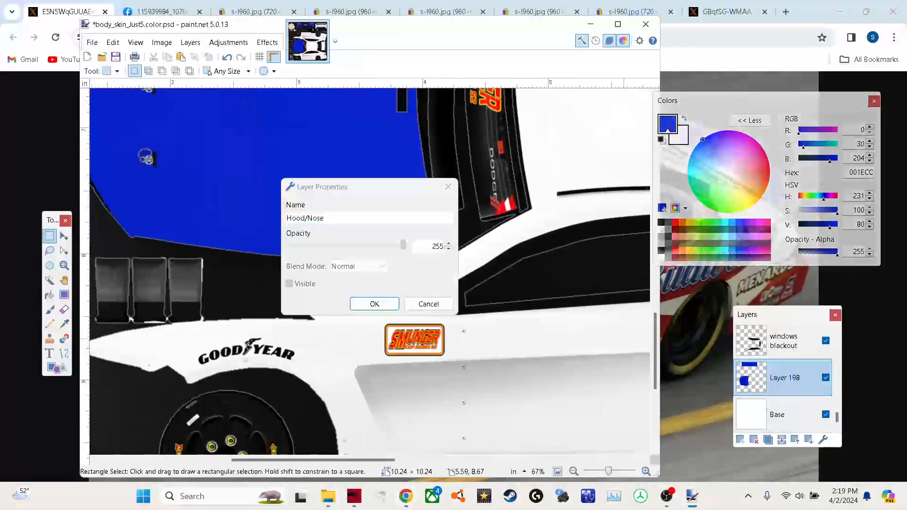
{"action": "key", "text": "Return"}
{"action": "key", "text": "ctrl+shift+n"}
{"action": "double_click", "coordinate": [795, 392]}
{"action": "type", "text": "Driver Side"}
{"action": "key", "text": "Return"}
- Draw a blue line on the Driver Side layer across the front fender at brush size 100 and curve it like the photo
{"action": "key", "text": "ctrl+b"}
{"action": "key", "text": "alt+Tab"}
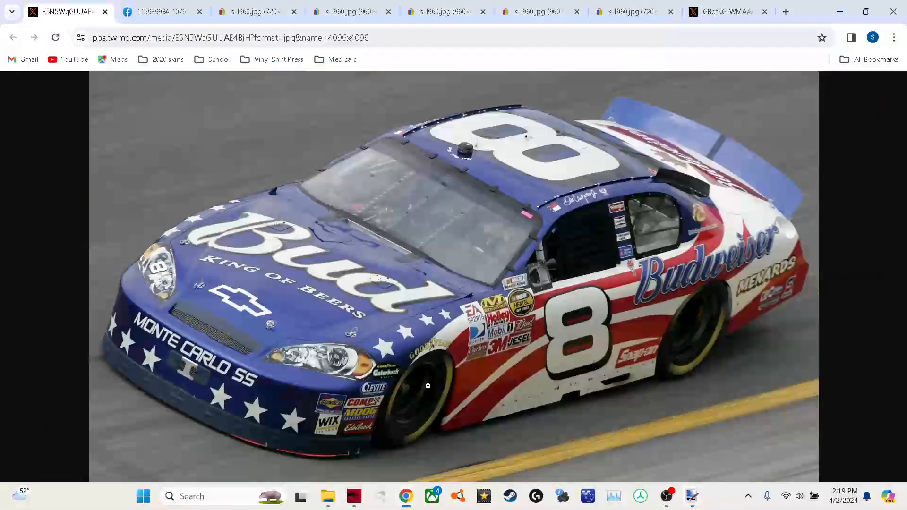
{"action": "left_click", "coordinate": [428, 348]}
{"action": "left_click", "coordinate": [692, 497]}
{"action": "scroll", "coordinate": [392, 212], "scroll_direction": "up", "scroll_amount": 3}
{"action": "key", "text": "alt+Tab"}
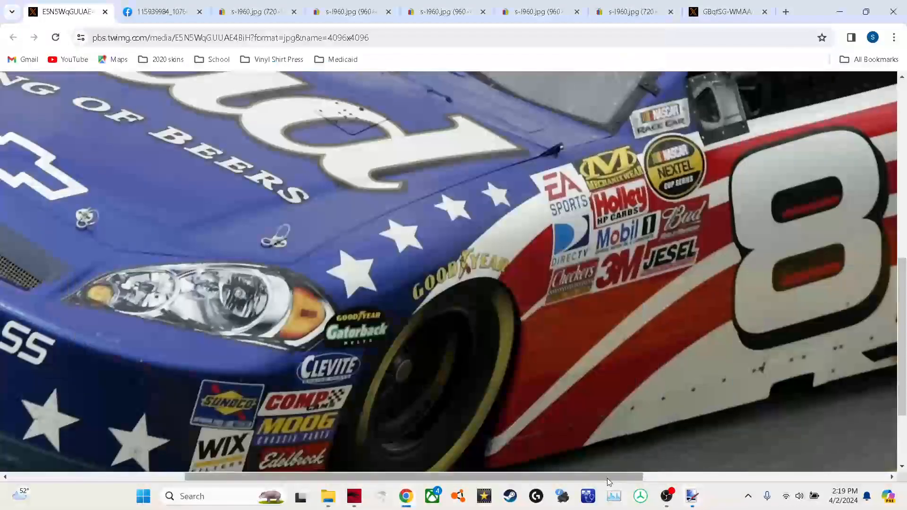
{"action": "left_click", "coordinate": [692, 497]}
{"action": "mouse_move", "coordinate": [274, 260]}
{"action": "left_mouse_down"}
{"action": "mouse_move", "coordinate": [343, 184]}
{"action": "mouse_move", "coordinate": [512, 160]}
{"action": "left_mouse_up"}
{"action": "left_click_drag", "start_coordinate": [356, 236], "coordinate": [336, 215]}
{"action": "left_click_drag", "start_coordinate": [432, 198], "coordinate": [412, 178]}
{"action": "left_click_drag", "start_coordinate": [512, 160], "coordinate": [514, 134]}
{"action": "left_click_drag", "start_coordinate": [409, 182], "coordinate": [396, 178]}
{"action": "mouse_move", "coordinate": [276, 273]}
{"action": "left_mouse_down"}
{"action": "mouse_move", "coordinate": [145, 208]}
{"action": "mouse_move", "coordinate": [341, 174]}
{"action": "left_mouse_up"}
- Extend the blue fender area with more blue lines toward the windshield base, nudging the last one up and to the left
{"action": "left_click", "coordinate": [405, 497]}
{"action": "left_click", "coordinate": [408, 502]}
{"action": "left_click", "coordinate": [407, 502]}
{"action": "left_click", "coordinate": [407, 503]}
{"action": "left_click_drag", "start_coordinate": [206, 246], "coordinate": [335, 175]}
{"action": "left_click_drag", "start_coordinate": [316, 460], "coordinate": [345, 459]}
{"action": "left_click_drag", "start_coordinate": [355, 146], "coordinate": [443, 124]}
{"action": "key", "text": "Up"}
{"action": "key", "text": "Up"}
{"action": "key", "text": "Up"}
{"action": "key", "text": "Up"}
{"action": "key", "text": "Up"}
{"action": "key", "text": "Up"}
{"action": "key", "text": "Up"}
{"action": "key", "text": "Up"}
{"action": "key", "text": "Up"}
{"action": "key", "text": "Up"}
{"action": "key", "text": "Up"}
{"action": "key", "text": "Left"}
{"action": "key", "text": "Left"}
{"action": "key", "text": "Left"}
{"action": "key", "text": "Left"}
{"action": "key", "text": "Left"}
{"action": "key", "text": "Left"}
{"action": "key", "text": "Left"}
{"action": "key", "text": "Left"}
{"action": "key", "text": "Return"}
- Add a blue line about 1.45 in long across the upper fender below the windshield pillar, nudging and bending it into place
{"action": "scroll", "coordinate": [191, 262], "scroll_direction": "down", "scroll_amount": 1}
{"action": "left_click", "coordinate": [406, 497]}
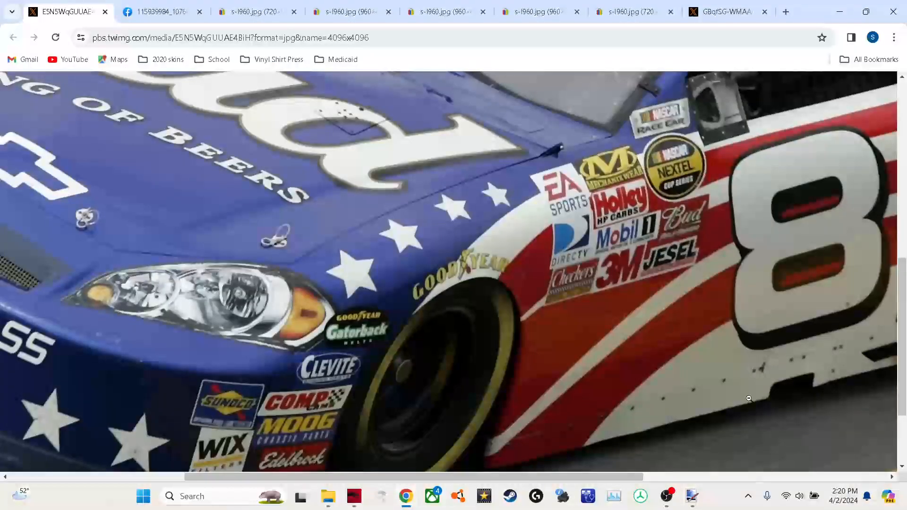
{"action": "left_click", "coordinate": [692, 496]}
{"action": "left_click_drag", "start_coordinate": [276, 199], "coordinate": [458, 199]}
{"action": "key", "text": "ctrl+Up"}
{"action": "key", "text": "ctrl+Up"}
{"action": "key", "text": "ctrl+Up"}
{"action": "key", "text": "ctrl+Up"}
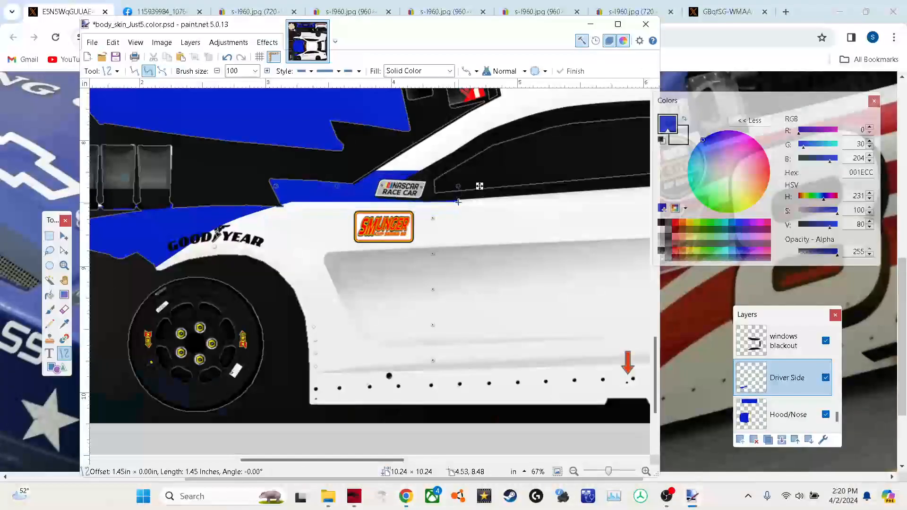
{"action": "key", "text": "Down"}
{"action": "left_click_drag", "start_coordinate": [246, 186], "coordinate": [246, 194]}
{"action": "key", "text": "Return"}
- Examine the red and white side stripes in the car photo from the front wheel to the rear quarter
{"action": "left_click", "coordinate": [406, 497]}
{"action": "left_click", "coordinate": [405, 496]}
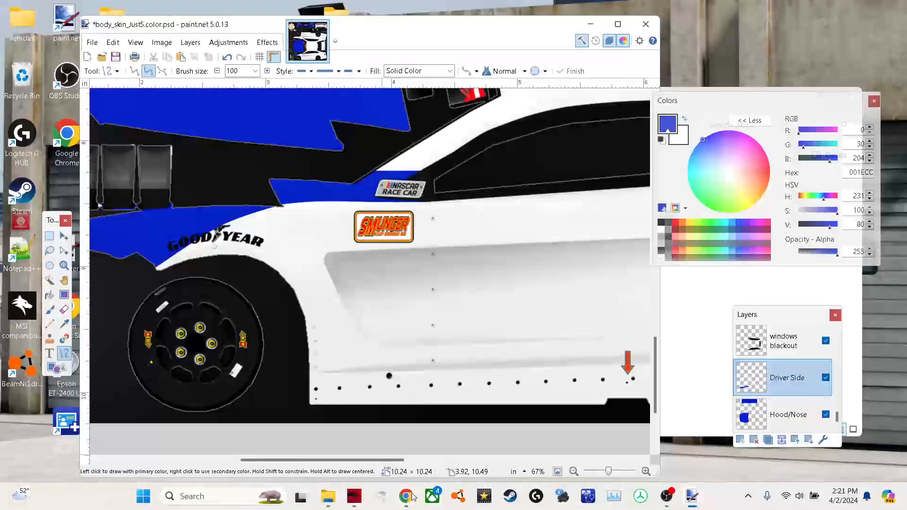
{"action": "left_click", "coordinate": [405, 496]}
{"action": "scroll", "coordinate": [573, 284], "scroll_direction": "right", "scroll_amount": 6}
{"action": "scroll", "coordinate": [573, 284], "scroll_direction": "up", "scroll_amount": 3}
{"action": "scroll", "coordinate": [573, 284], "scroll_direction": "up", "scroll_amount": 1}
{"action": "left_click_drag", "start_coordinate": [404, 476], "coordinate": [458, 477]}
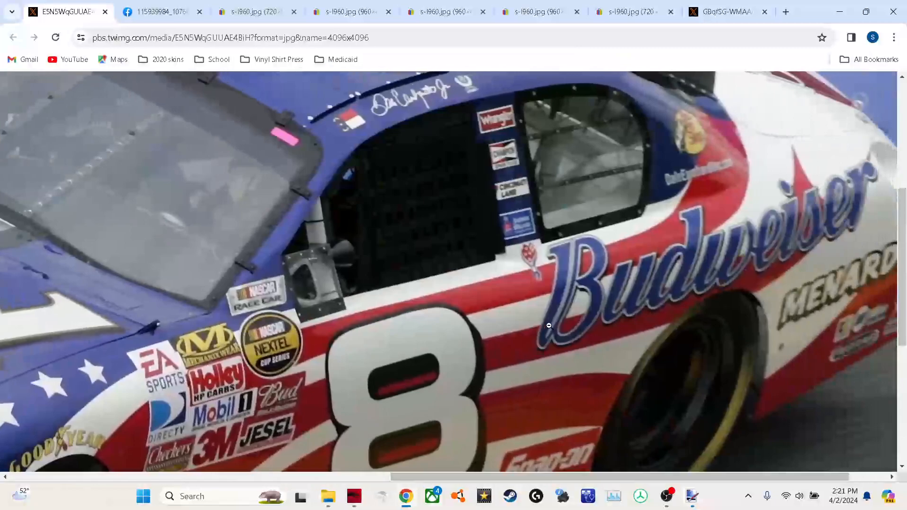
{"action": "scroll", "coordinate": [426, 468], "scroll_direction": "down", "scroll_amount": 4}
{"action": "scroll", "coordinate": [391, 343], "scroll_direction": "left", "scroll_amount": 1}
{"action": "scroll", "coordinate": [392, 343], "scroll_direction": "left", "scroll_amount": 2}
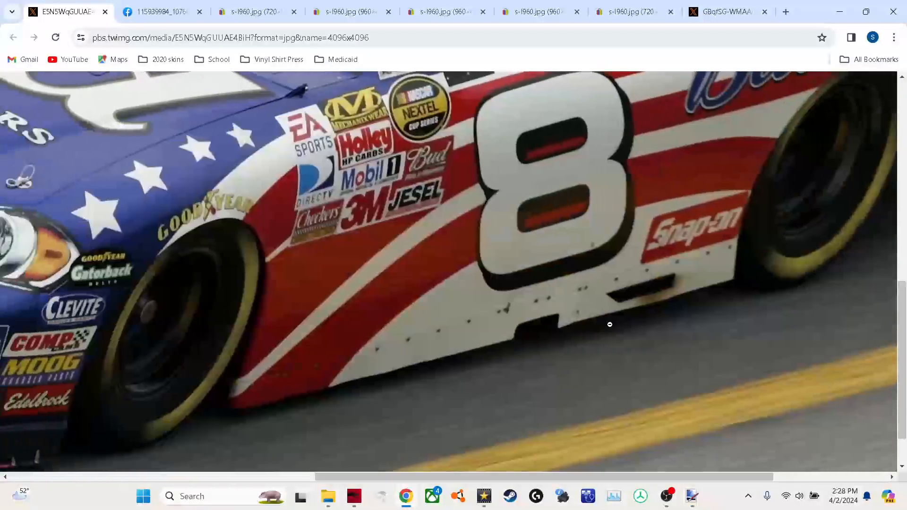
{"action": "scroll", "coordinate": [610, 325], "scroll_direction": "left", "scroll_amount": 2}
{"action": "scroll", "coordinate": [351, 317], "scroll_direction": "up", "scroll_amount": 2}
{"action": "left_click", "coordinate": [689, 497]}
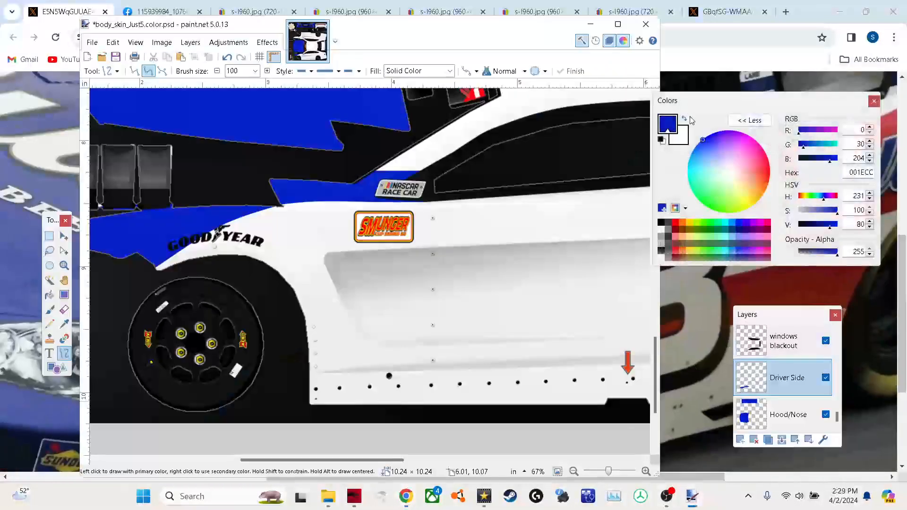
- Set the primary color to red F20000, trying a short stripe on the side panel and undoing it
{"action": "type", "text": "9"}
{"action": "left_click_drag", "start_coordinate": [335, 270], "coordinate": [436, 256]}
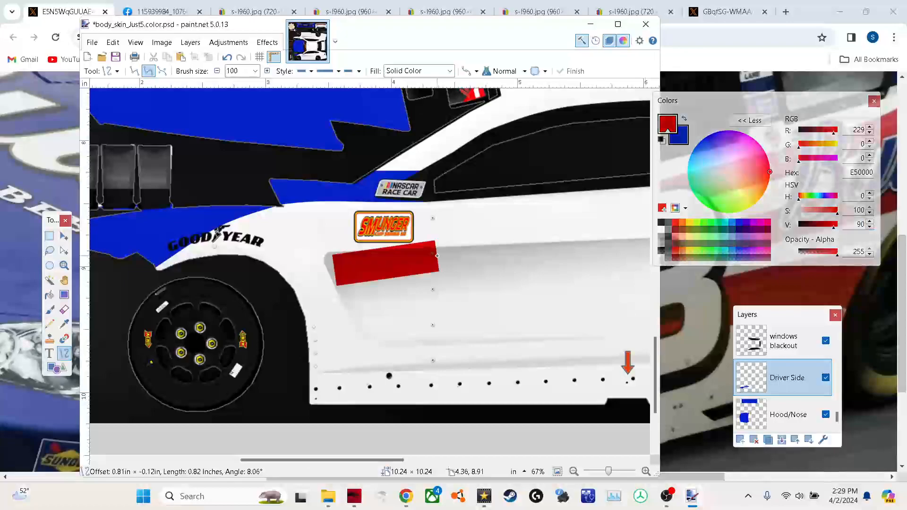
{"action": "left_click", "coordinate": [871, 221]}
{"action": "left_click", "coordinate": [870, 221]}
{"action": "left_click", "coordinate": [870, 222]}
{"action": "left_click", "coordinate": [870, 221]}
{"action": "key", "text": "ctrl+z"}
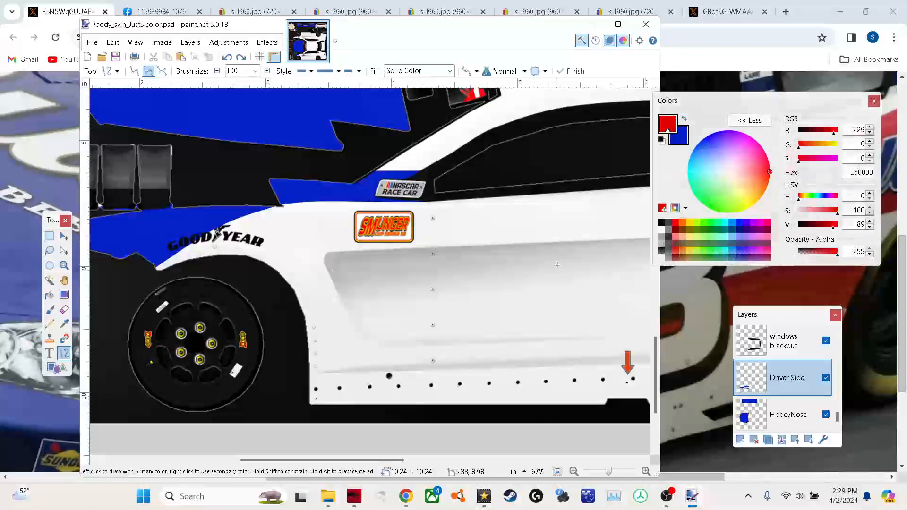
{"action": "left_click", "coordinate": [870, 221]}
{"action": "left_click", "coordinate": [870, 221]}
{"action": "left_click", "coordinate": [871, 221]}
{"action": "left_click", "coordinate": [870, 222]}
{"action": "left_click", "coordinate": [870, 222]}
- Draw a red stripe about 1.6 in long from the front wheel arch toward the door, curved over the arch
{"action": "left_click_drag", "start_coordinate": [359, 460], "coordinate": [376, 460]}
{"action": "left_click", "coordinate": [400, 495]}
{"action": "key", "text": "alt+Tab"}
{"action": "left_click_drag", "start_coordinate": [190, 272], "coordinate": [379, 240]}
{"action": "left_click_drag", "start_coordinate": [253, 260], "coordinate": [244, 243]}
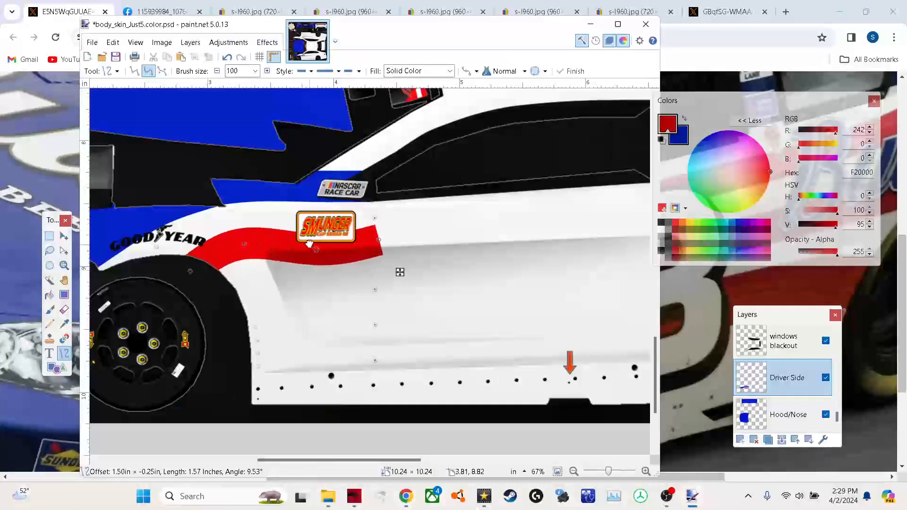
{"action": "left_click_drag", "start_coordinate": [315, 248], "coordinate": [310, 239]}
{"action": "left_click_drag", "start_coordinate": [379, 239], "coordinate": [379, 237]}
{"action": "left_click_drag", "start_coordinate": [190, 272], "coordinate": [192, 274]}
{"action": "left_click_drag", "start_coordinate": [244, 243], "coordinate": [234, 247]}
{"action": "left_click_drag", "start_coordinate": [201, 277], "coordinate": [192, 272]}
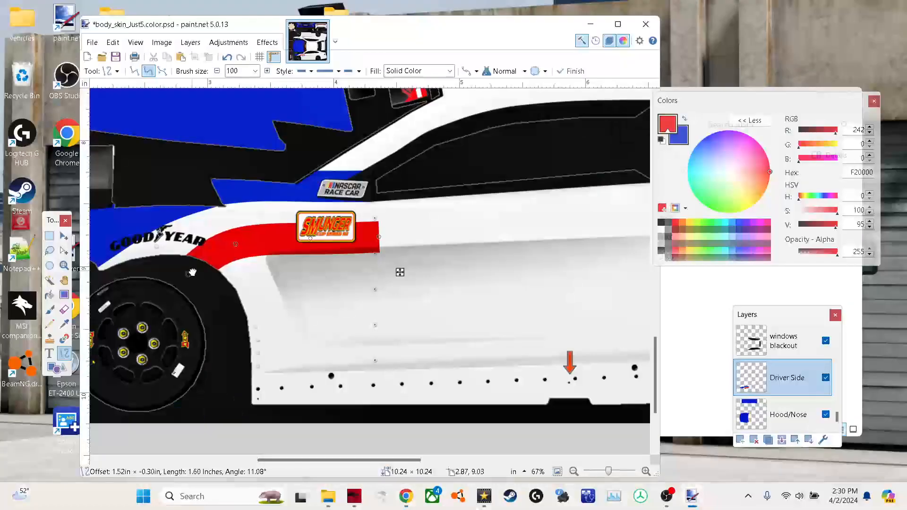
{"action": "left_click_drag", "start_coordinate": [205, 274], "coordinate": [204, 270]}
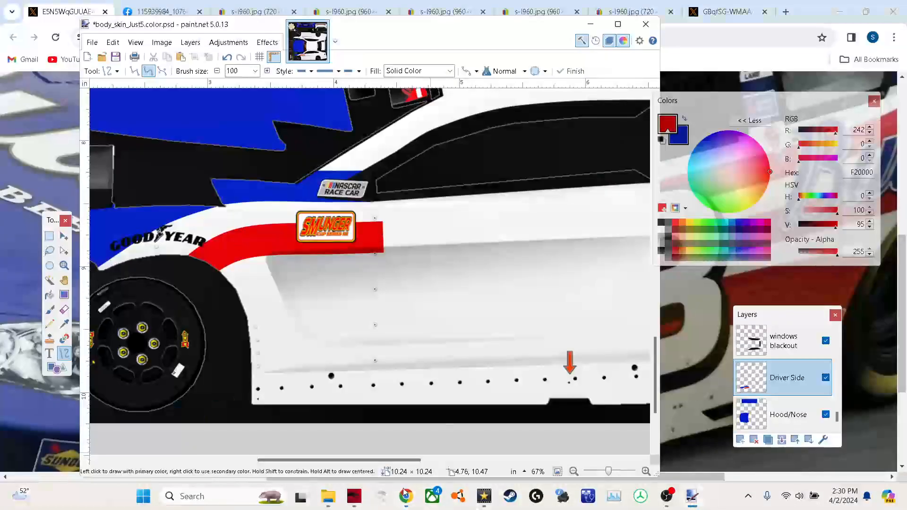
- Set the brush size to 20 and draw a red line about 3.8 in long below the side windows to the rear quarter
{"action": "left_click", "coordinate": [405, 495]}
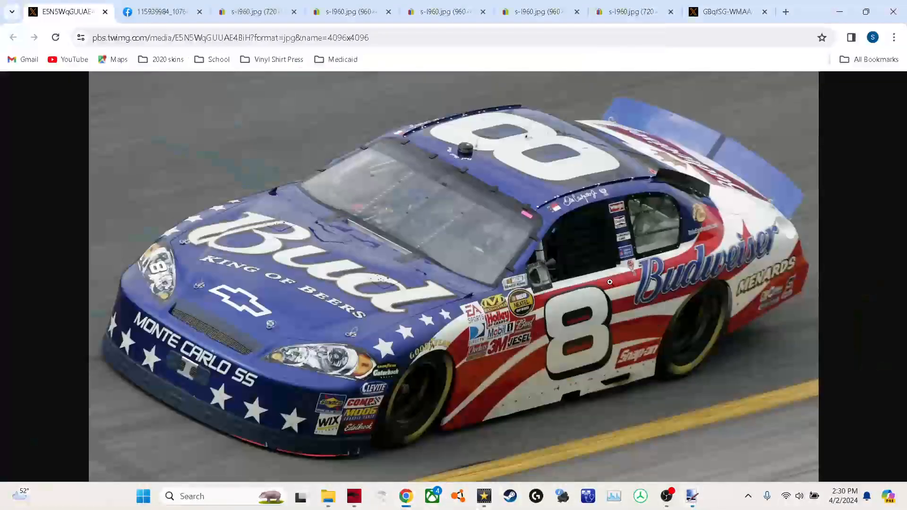
{"action": "left_click", "coordinate": [689, 501]}
{"action": "scroll", "coordinate": [362, 275], "scroll_direction": "right", "scroll_amount": 2}
{"action": "scroll", "coordinate": [363, 275], "scroll_direction": "down", "scroll_amount": 1}
{"action": "left_click", "coordinate": [255, 71]}
{"action": "left_click", "coordinate": [233, 228]}
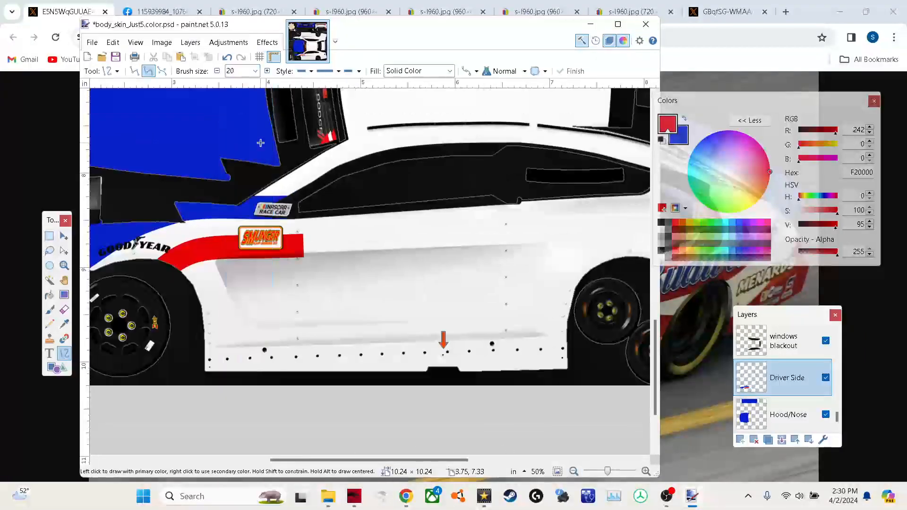
{"action": "scroll", "coordinate": [199, 241], "scroll_direction": "right", "scroll_amount": 2}
{"action": "mouse_move", "coordinate": [239, 236]}
{"action": "left_mouse_down"}
{"action": "mouse_move", "coordinate": [551, 235]}
{"action": "mouse_move", "coordinate": [548, 218]}
{"action": "left_mouse_up"}
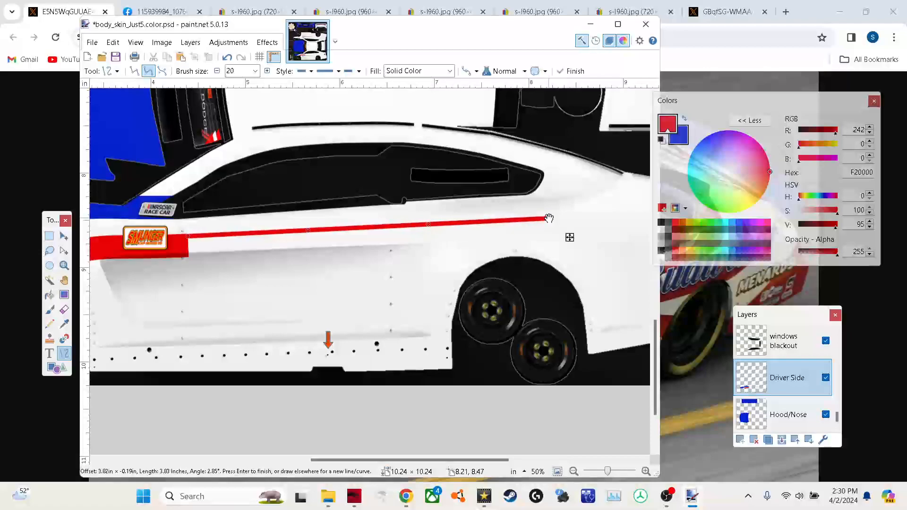
- Continue the upper red line with a curve that rises behind the rear side window to the roofline
{"action": "left_click", "coordinate": [406, 496]}
{"action": "left_click", "coordinate": [407, 496]}
{"action": "scroll", "coordinate": [442, 294], "scroll_direction": "right", "scroll_amount": 2}
{"action": "scroll", "coordinate": [442, 294], "scroll_direction": "up", "scroll_amount": 2}
{"action": "mouse_move", "coordinate": [419, 332]}
{"action": "left_mouse_down"}
{"action": "mouse_move", "coordinate": [456, 270]}
{"action": "mouse_move", "coordinate": [456, 294]}
{"action": "left_mouse_up"}
{"action": "left_click_drag", "start_coordinate": [431, 312], "coordinate": [442, 320]}
{"action": "left_click_drag", "start_coordinate": [456, 270], "coordinate": [464, 276]}
{"action": "left_click", "coordinate": [472, 301]}
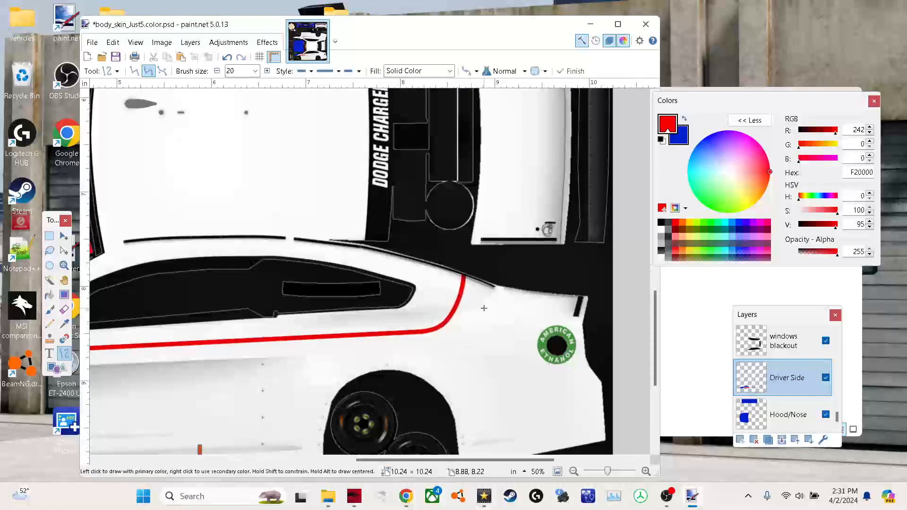
- Draw a red line about 1.5 in long from the front wheel arch under the thick stripe, curved to match the photo
{"action": "scroll", "coordinate": [504, 319], "scroll_direction": "down", "scroll_amount": 2}
{"action": "scroll", "coordinate": [504, 319], "scroll_direction": "left", "scroll_amount": 3}
{"action": "left_click", "coordinate": [406, 496]}
{"action": "left_click", "coordinate": [405, 495]}
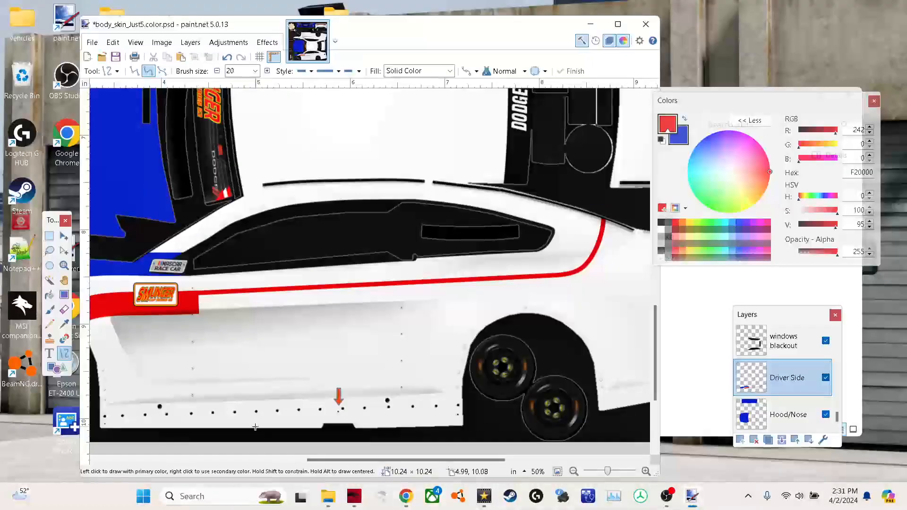
{"action": "scroll", "coordinate": [267, 429], "scroll_direction": "left", "scroll_amount": 2}
{"action": "left_click", "coordinate": [404, 495]}
{"action": "left_click", "coordinate": [404, 495]}
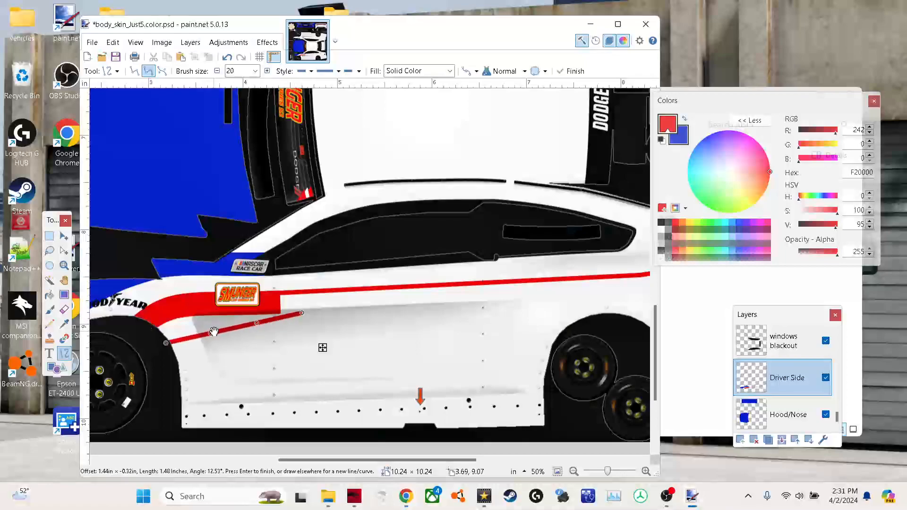
{"action": "left_click", "coordinate": [404, 497]}
{"action": "left_click", "coordinate": [458, 361]}
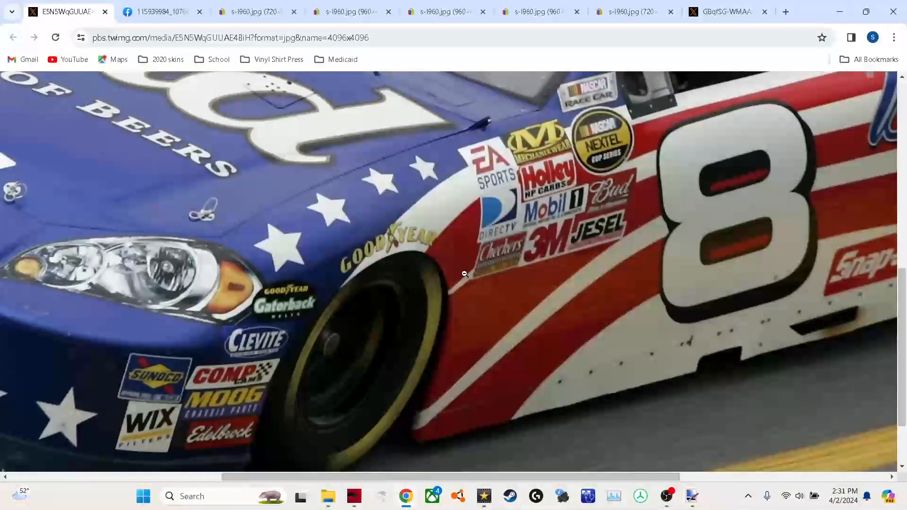
{"action": "key", "text": "alt+Tab"}
{"action": "left_click_drag", "start_coordinate": [263, 316], "coordinate": [263, 314]}
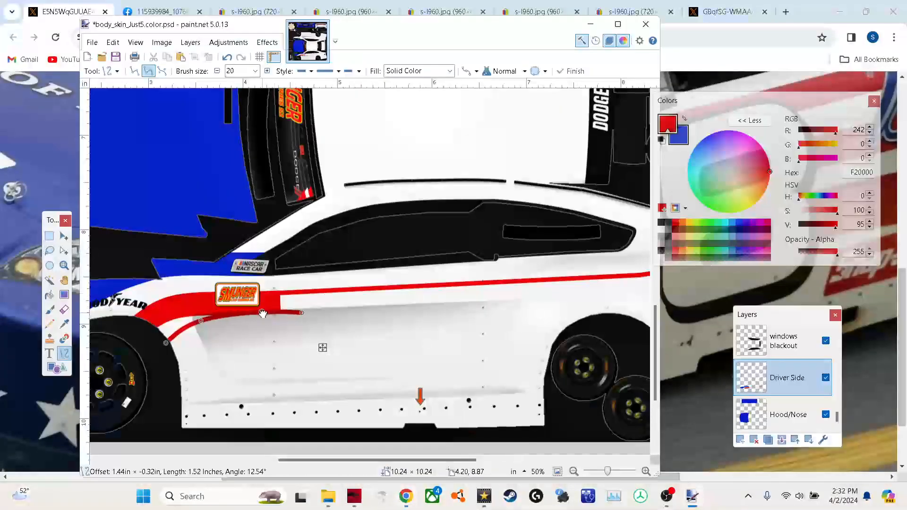
{"action": "key", "text": "Return"}
- Extend the lower red line back over the rear wheel and curve it up to the roofline, parallel to the upper line
{"action": "scroll", "coordinate": [158, 307], "scroll_direction": "right", "scroll_amount": 5}
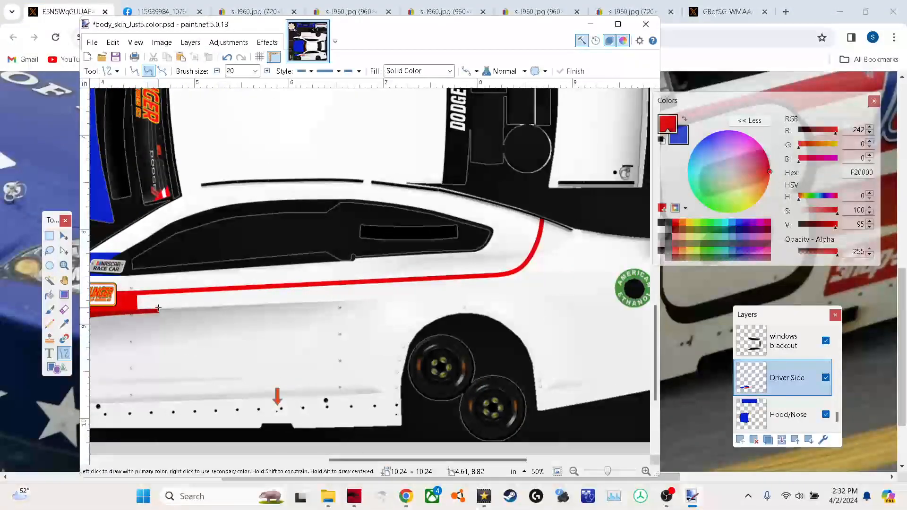
{"action": "mouse_move", "coordinate": [234, 310]}
{"action": "left_mouse_down"}
{"action": "mouse_move", "coordinate": [563, 313]}
{"action": "mouse_move", "coordinate": [571, 228]}
{"action": "mouse_move", "coordinate": [561, 287]}
{"action": "left_mouse_up"}
{"action": "left_click_drag", "start_coordinate": [565, 253], "coordinate": [569, 250]}
{"action": "mouse_move", "coordinate": [560, 283]}
{"action": "left_mouse_down"}
{"action": "mouse_move", "coordinate": [551, 279]}
{"action": "mouse_move", "coordinate": [562, 266]}
{"action": "left_mouse_up"}
{"action": "left_click_drag", "start_coordinate": [550, 279], "coordinate": [551, 287]}
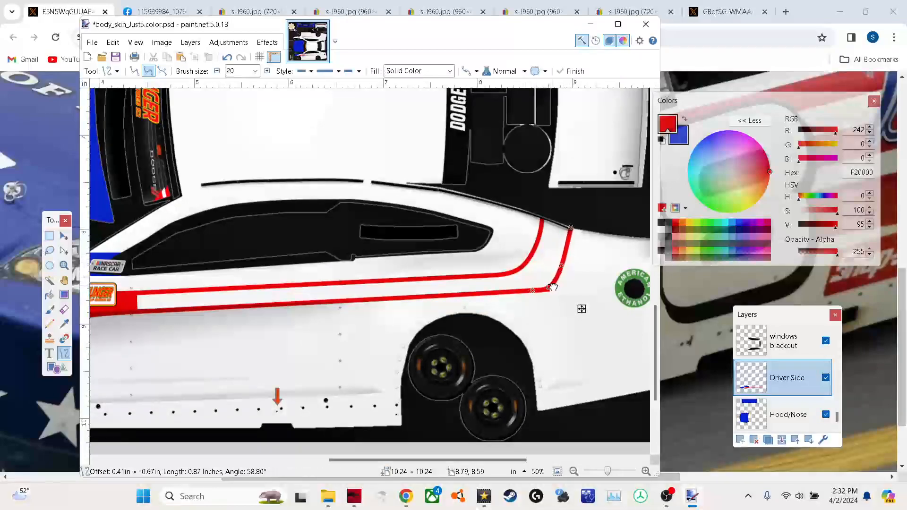
- Erase the excess red at the outer corner where the lower line meets its rear curve
{"action": "left_click", "coordinate": [612, 471]}
{"action": "left_click_drag", "start_coordinate": [467, 459], "coordinate": [536, 459]}
{"action": "key", "text": "ctrl+z"}
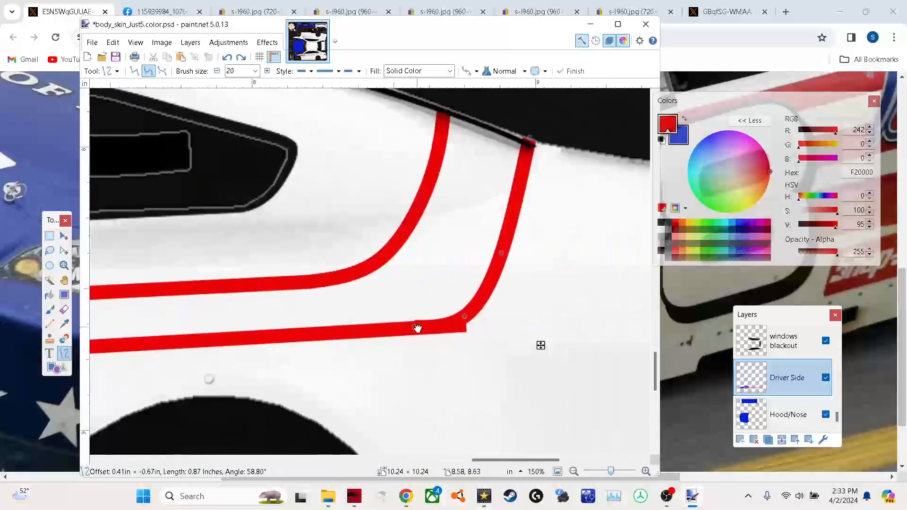
{"action": "key", "text": "e"}
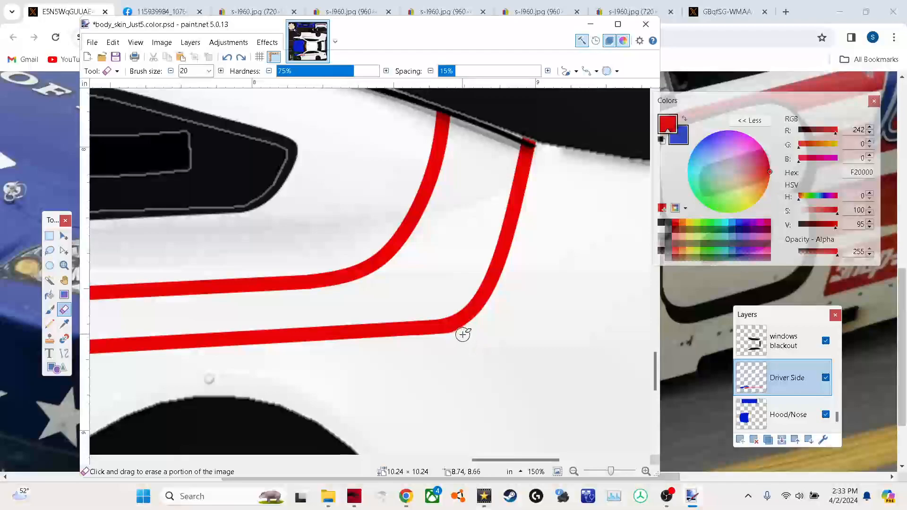
- Close the stripe outline with red lines, about 0.28 in long at the front wheel arch and 0.35 in long along the roofline
{"action": "left_click", "coordinate": [599, 471]}
{"action": "left_click_drag", "start_coordinate": [541, 459], "coordinate": [493, 460]}
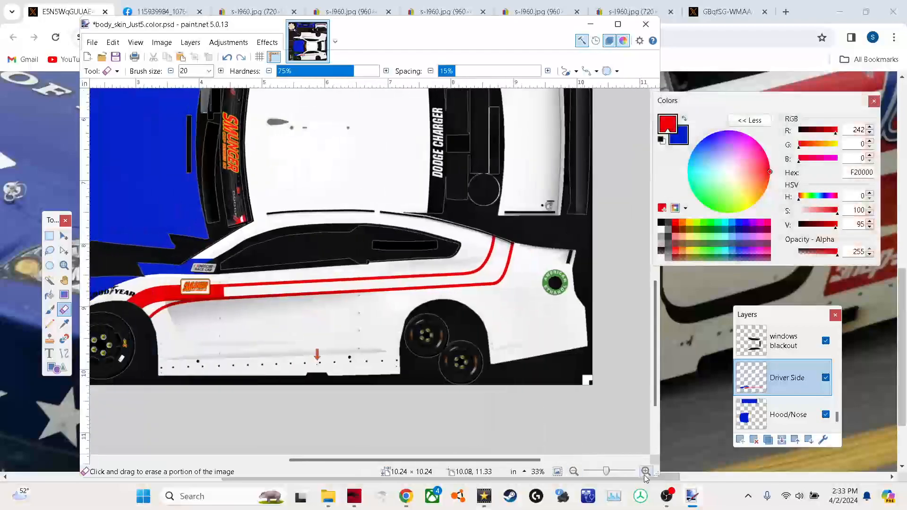
{"action": "left_click", "coordinate": [606, 471]}
{"action": "left_click", "coordinate": [406, 496]}
{"action": "scroll", "coordinate": [658, 360], "scroll_direction": "right", "scroll_amount": 6}
{"action": "scroll", "coordinate": [658, 360], "scroll_direction": "up", "scroll_amount": 2}
{"action": "scroll", "coordinate": [658, 361], "scroll_direction": "left", "scroll_amount": 2}
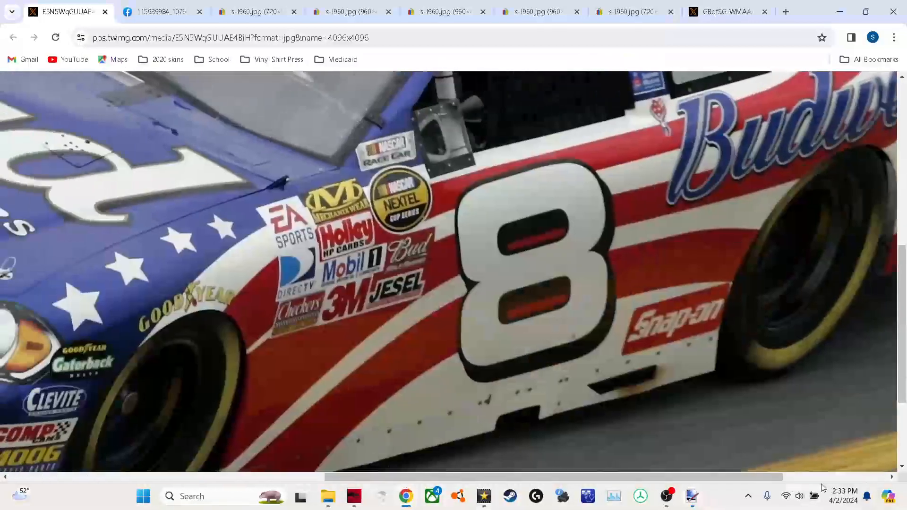
{"action": "left_click", "coordinate": [691, 496]}
{"action": "scroll", "coordinate": [427, 440], "scroll_direction": "left", "scroll_amount": 4}
{"action": "key", "text": "o"}
{"action": "left_click_drag", "start_coordinate": [247, 336], "coordinate": [271, 362]}
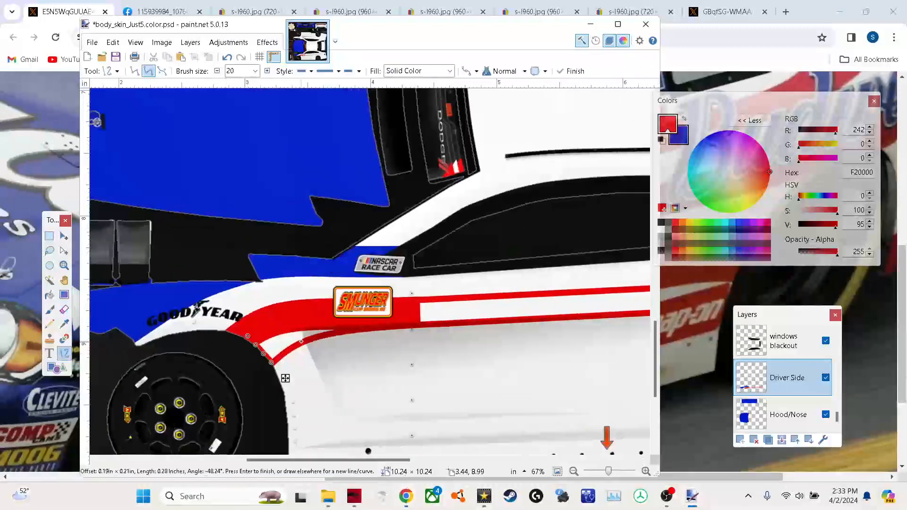
{"action": "key", "text": "Return"}
{"action": "scroll", "coordinate": [497, 340], "scroll_direction": "right", "scroll_amount": 8}
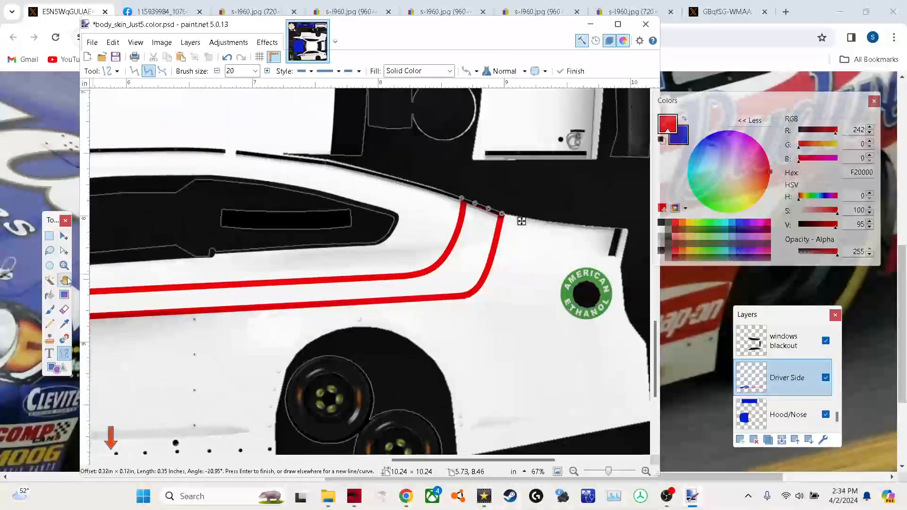
- Fill the outlined driver-side stripe with red F20000, including its front end at the wheel arch, and clear the selection
{"action": "key", "text": "f"}
{"action": "left_click", "coordinate": [169, 303]}
{"action": "scroll", "coordinate": [169, 303], "scroll_direction": "left", "scroll_amount": 7}
{"action": "left_click", "coordinate": [50, 280]}
{"action": "left_click", "coordinate": [49, 295]}
{"action": "left_click", "coordinate": [239, 340]}
{"action": "left_click", "coordinate": [50, 236]}
{"action": "key", "text": "ctrl+d"}
{"action": "scroll", "coordinate": [323, 273], "scroll_direction": "down", "scroll_amount": 2}
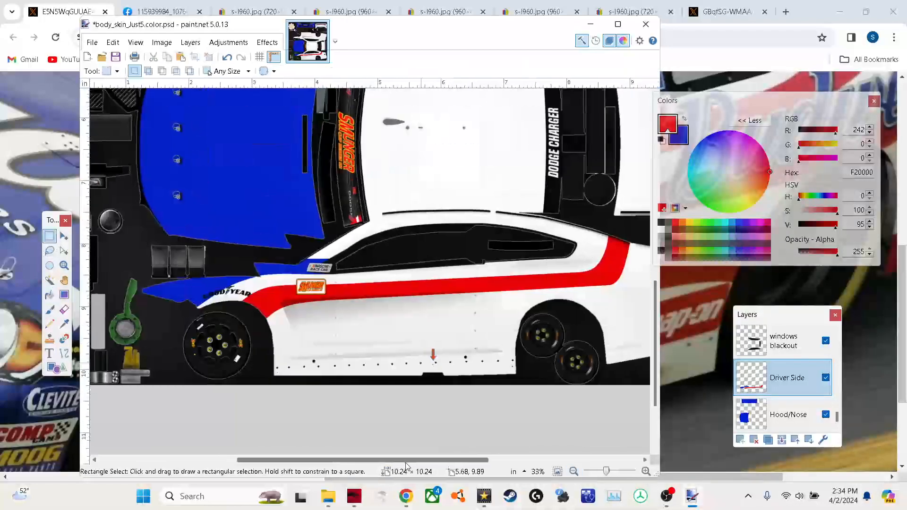
- Draw a thin red curve about 5.6 in long below the driver-side stripe, from the front wheel arch toward the rear, following the car photo
{"action": "scroll", "coordinate": [508, 404], "scroll_direction": "up", "scroll_amount": 1}
{"action": "scroll", "coordinate": [508, 404], "scroll_direction": "right", "scroll_amount": 2}
{"action": "scroll", "coordinate": [508, 405], "scroll_direction": "down", "scroll_amount": 1}
{"action": "left_click", "coordinate": [409, 497]}
{"action": "scroll", "coordinate": [794, 361], "scroll_direction": "right", "scroll_amount": 2}
{"action": "scroll", "coordinate": [794, 361], "scroll_direction": "up", "scroll_amount": 4}
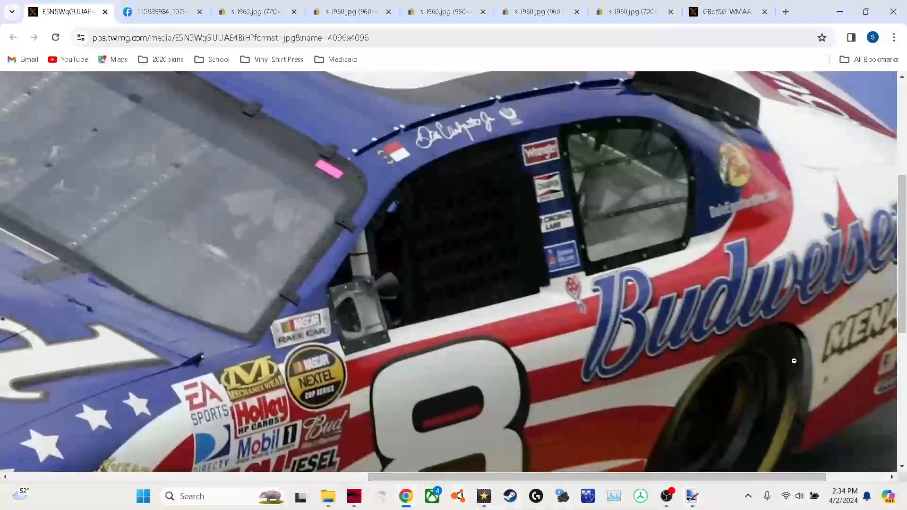
{"action": "scroll", "coordinate": [795, 361], "scroll_direction": "down", "scroll_amount": 3}
{"action": "left_click", "coordinate": [692, 496]}
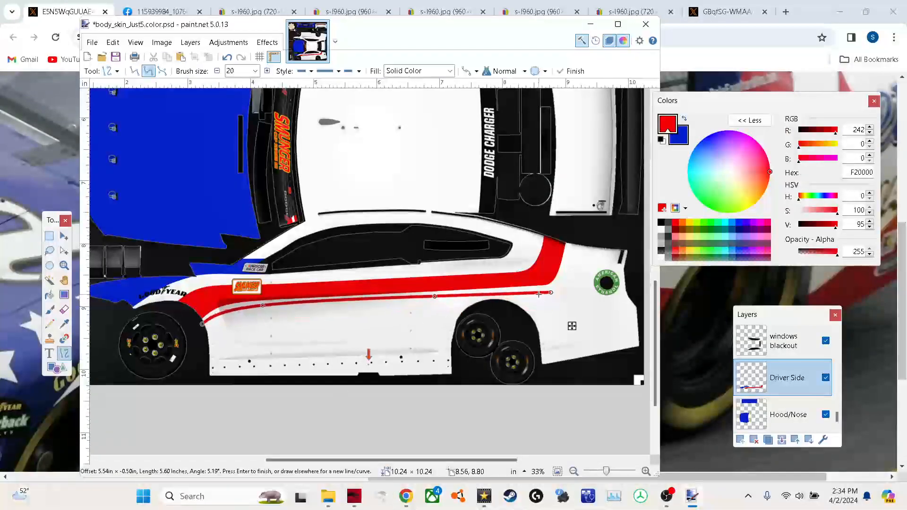
{"action": "left_click_drag", "start_coordinate": [263, 306], "coordinate": [255, 306]}
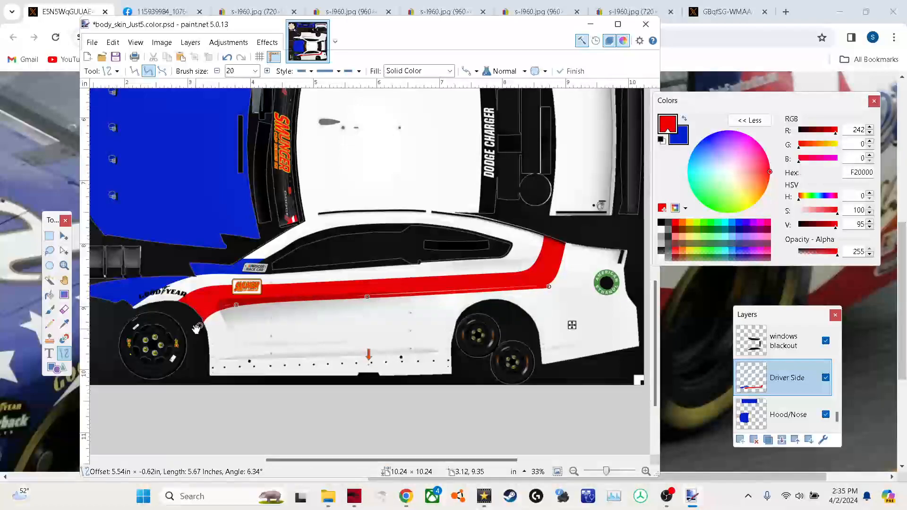
- Check the stripe layout in the car photo and undo the thin red curve below the driver-side stripe
{"action": "left_click", "coordinate": [405, 496]}
{"action": "left_click", "coordinate": [405, 496]}
{"action": "key", "text": "ctrl+Down"}
{"action": "key", "text": "ctrl+Down"}
{"action": "left_click", "coordinate": [407, 495]}
{"action": "left_click", "coordinate": [409, 496]}
{"action": "left_click", "coordinate": [411, 497]}
{"action": "left_click", "coordinate": [410, 496]}
{"action": "left_click", "coordinate": [410, 496]}
{"action": "left_click", "coordinate": [410, 496]}
{"action": "key", "text": "ctrl+z"}
{"action": "key", "text": "ctrl+z"}
{"action": "key", "text": "ctrl+z"}
{"action": "key", "text": "ctrl+z"}
{"action": "key", "text": "ctrl+z"}
{"action": "key", "text": "ctrl+z"}
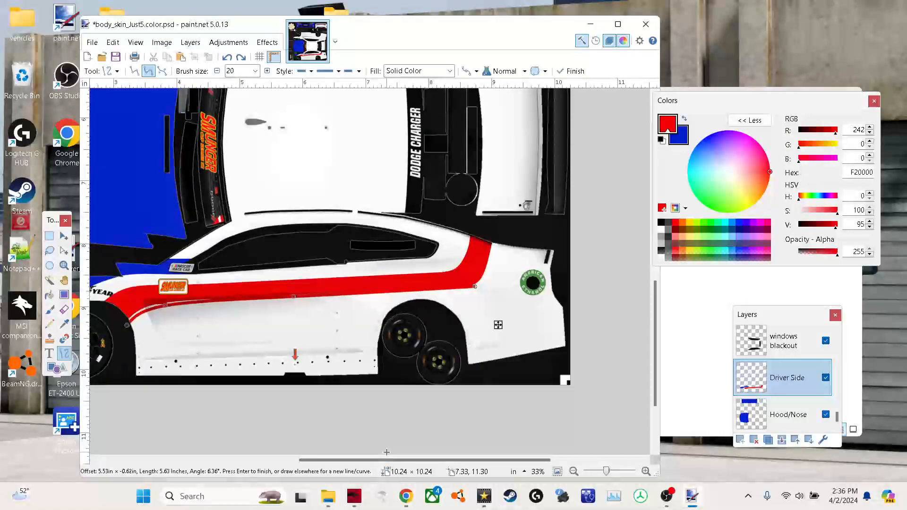
{"action": "key", "text": "ctrl+y"}
{"action": "key", "text": "ctrl+y"}
{"action": "key", "text": "ctrl+y"}
{"action": "key", "text": "ctrl+y"}
{"action": "key", "text": "ctrl+y"}
{"action": "key", "text": "ctrl+y"}
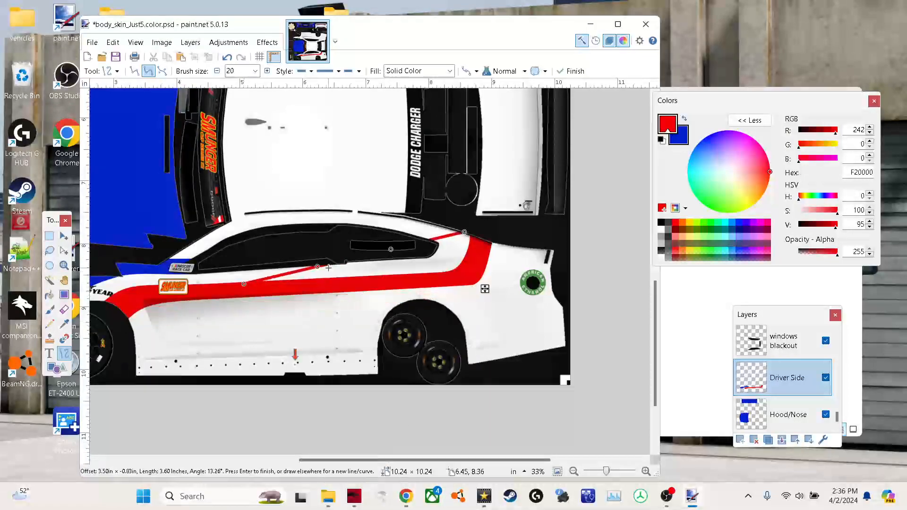
- Widen the stripe's rear curve forward up to the roofline with a red boundary curve, filling the enclosed gap with red F20000 and clearing the selection
{"action": "left_click_drag", "start_coordinate": [244, 284], "coordinate": [202, 288]}
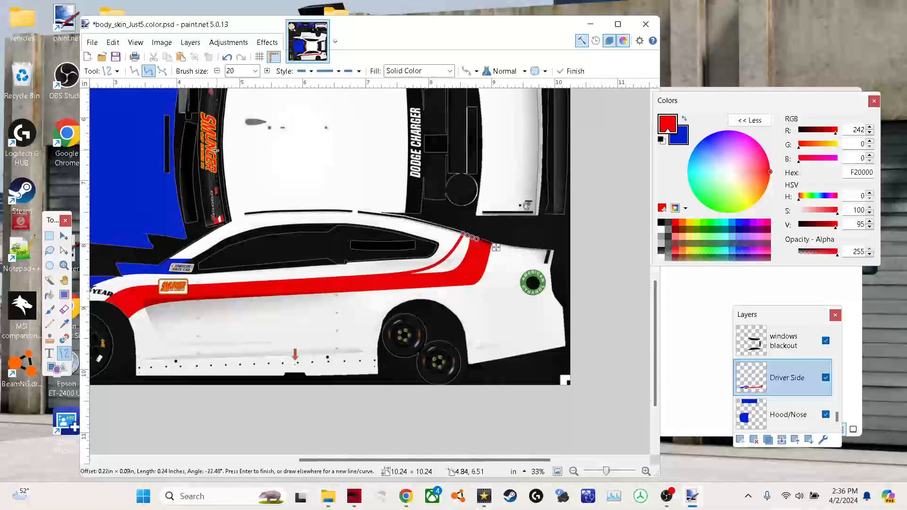
{"action": "left_click", "coordinate": [49, 281]}
{"action": "left_click", "coordinate": [476, 257]}
{"action": "key", "text": "f"}
{"action": "left_click", "coordinate": [466, 247]}
{"action": "left_click", "coordinate": [63, 236]}
{"action": "key", "text": "ctrl+d"}
{"action": "key", "text": "o"}
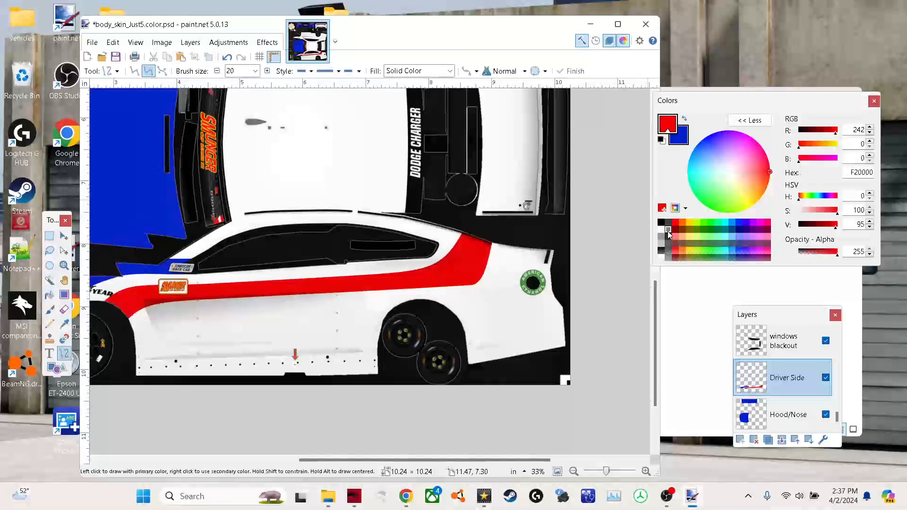
- Trim the outer side of the stripe's rear curve with a white curve at brush size 40 and fill the leftover red outside it white
{"action": "left_click", "coordinate": [664, 228]}
{"action": "left_click", "coordinate": [256, 71]}
{"action": "left_click", "coordinate": [236, 300]}
{"action": "left_click_drag", "start_coordinate": [384, 295], "coordinate": [497, 243]}
{"action": "mouse_move", "coordinate": [459, 261]}
{"action": "left_mouse_down"}
{"action": "mouse_move", "coordinate": [477, 268]}
{"action": "mouse_move", "coordinate": [485, 238]}
{"action": "left_mouse_up"}
{"action": "key", "text": "Return"}
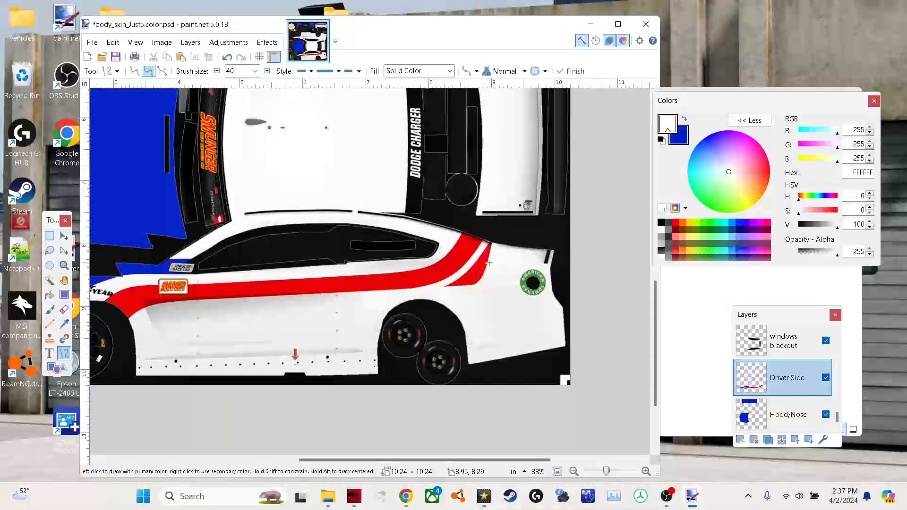
{"action": "key", "text": "f"}
{"action": "left_click", "coordinate": [476, 273]}
- Draw a thin red curve at brush size 25 below the stripe, about 4.3 in long, from the front wheel arch to above the rear wheel
{"action": "left_click", "coordinate": [63, 353]}
{"action": "left_click", "coordinate": [64, 324]}
{"action": "left_click", "coordinate": [123, 310]}
{"action": "left_click_drag", "start_coordinate": [129, 321], "coordinate": [395, 299]}
{"action": "left_click", "coordinate": [256, 71]}
{"action": "scroll", "coordinate": [242, 155], "scroll_direction": "up", "scroll_amount": 3}
{"action": "left_click", "coordinate": [242, 156]}
{"action": "left_click_drag", "start_coordinate": [217, 314], "coordinate": [195, 308]}
{"action": "left_click_drag", "start_coordinate": [306, 307], "coordinate": [293, 302]}
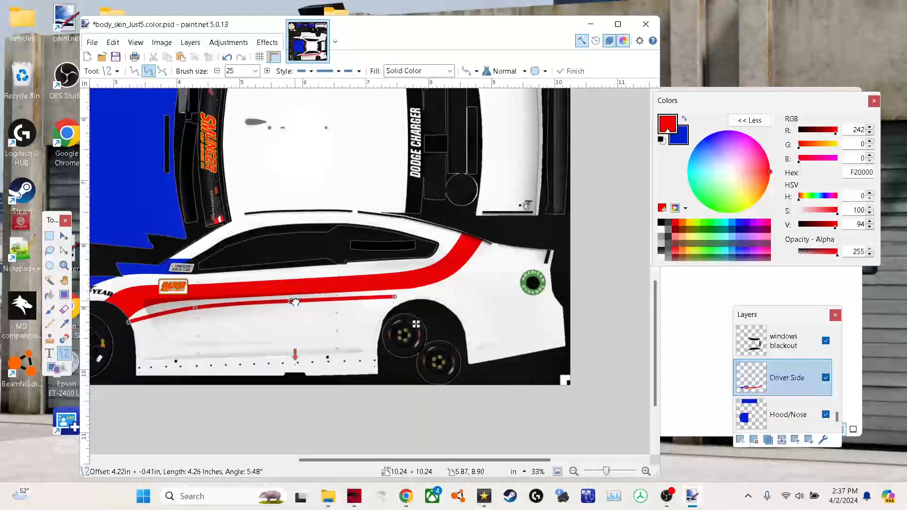
{"action": "left_click_drag", "start_coordinate": [128, 328], "coordinate": [131, 325]}
{"action": "left_click_drag", "start_coordinate": [196, 308], "coordinate": [181, 311]}
- Extend the thin red curve over the rear wheel, adding about 1.5 in, and continue it up toward the roofline
{"action": "left_click_drag", "start_coordinate": [355, 459], "coordinate": [398, 459]}
{"action": "left_click_drag", "start_coordinate": [289, 297], "coordinate": [378, 268]}
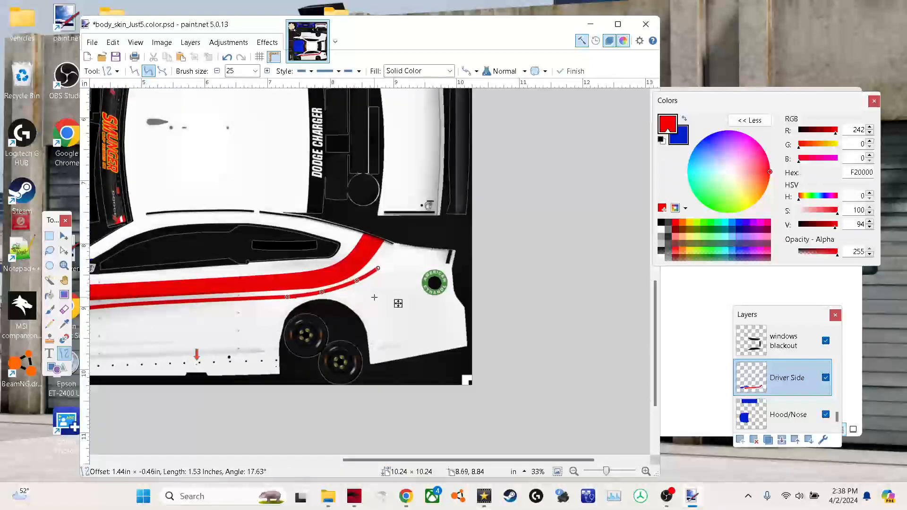
{"action": "scroll", "coordinate": [377, 298], "scroll_direction": "up", "scroll_amount": 3}
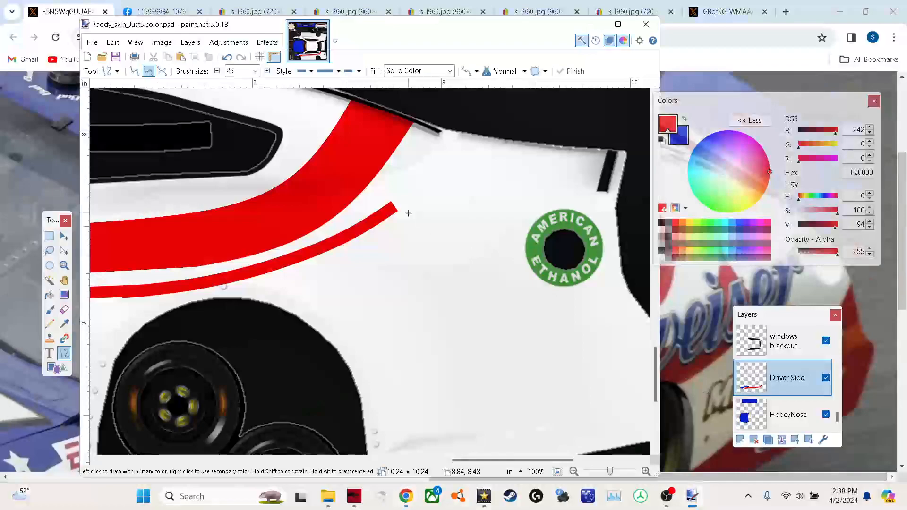
{"action": "left_click_drag", "start_coordinate": [388, 212], "coordinate": [459, 150]}
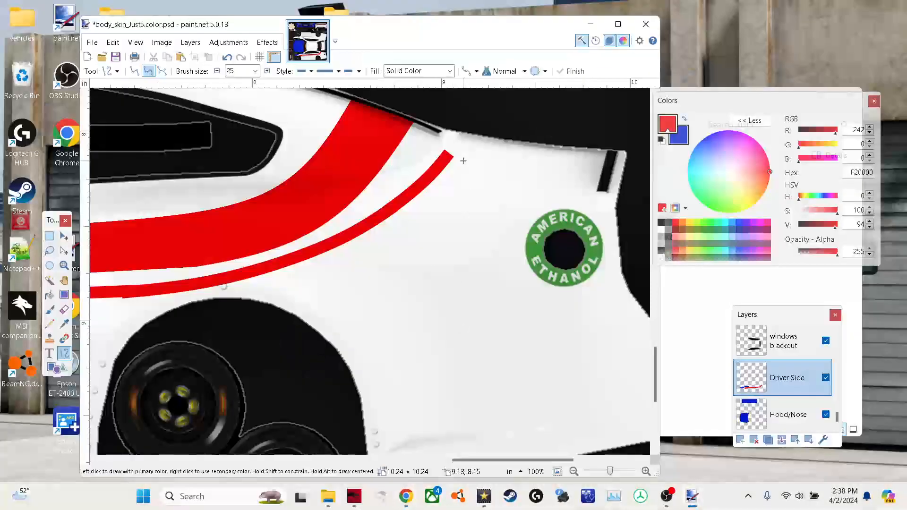
- Draw a scooped red curve about 1.1 in long from the line's roofline end to the American Ethanol decal
{"action": "left_click_drag", "start_coordinate": [447, 152], "coordinate": [563, 205]}
{"action": "left_click_drag", "start_coordinate": [486, 170], "coordinate": [444, 189]}
{"action": "left_click_drag", "start_coordinate": [525, 188], "coordinate": [480, 243]}
{"action": "left_click_drag", "start_coordinate": [445, 189], "coordinate": [431, 206]}
{"action": "left_click_drag", "start_coordinate": [452, 157], "coordinate": [457, 160]}
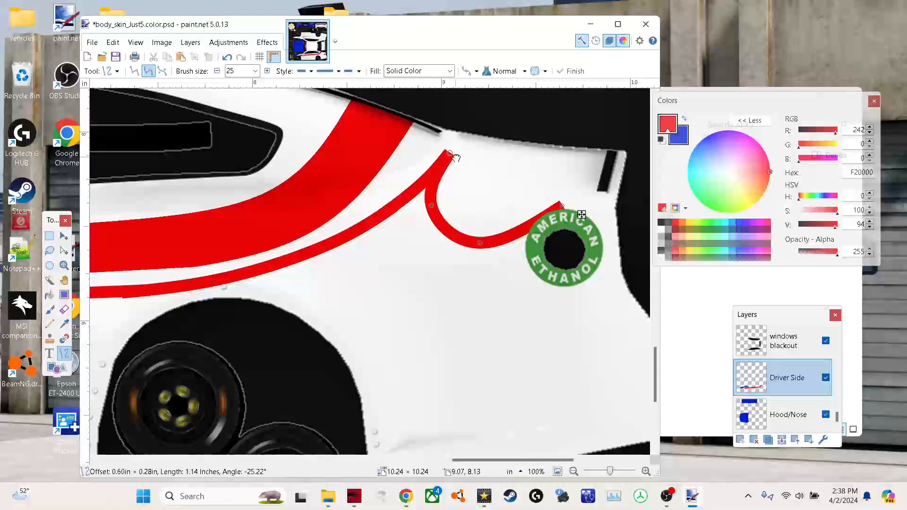
{"action": "left_click_drag", "start_coordinate": [562, 205], "coordinate": [551, 201]}
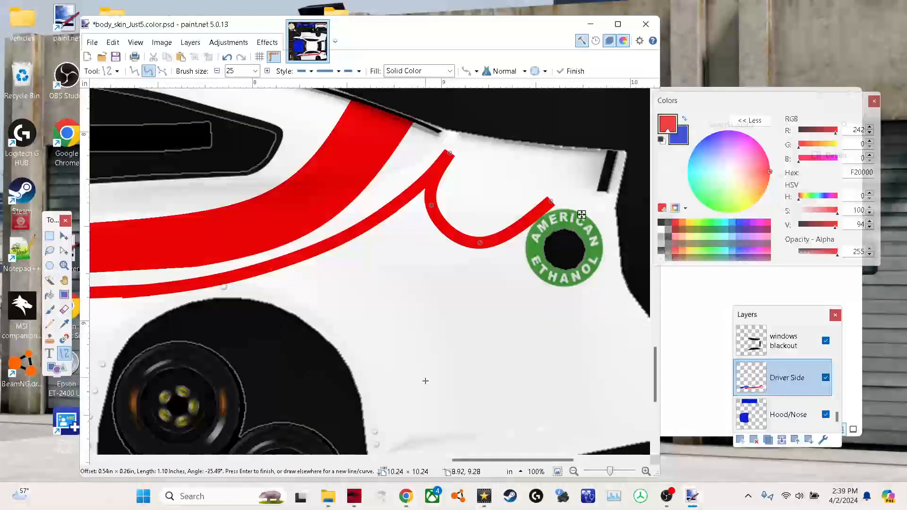
{"action": "key", "text": "ctrl+minus"}
{"action": "key", "text": "ctrl+minus"}
{"action": "left_click_drag", "start_coordinate": [456, 460], "coordinate": [414, 461]}
{"action": "key", "text": "Return"}
- Draw a red curve about 2.75 in long from the American Ethanol decal down across the rear wheel arch, matching the car photo
{"action": "left_click_drag", "start_coordinate": [576, 238], "coordinate": [340, 328]}
{"action": "left_click_drag", "start_coordinate": [497, 267], "coordinate": [512, 288]}
{"action": "left_click_drag", "start_coordinate": [419, 297], "coordinate": [460, 315]}
{"action": "left_click_drag", "start_coordinate": [513, 288], "coordinate": [517, 293]}
{"action": "left_click_drag", "start_coordinate": [460, 312], "coordinate": [426, 309]}
{"action": "left_click", "coordinate": [406, 496]}
{"action": "scroll", "coordinate": [439, 467], "scroll_direction": "down", "scroll_amount": 3}
{"action": "left_click", "coordinate": [691, 496]}
{"action": "left_click_drag", "start_coordinate": [517, 294], "coordinate": [504, 295]}
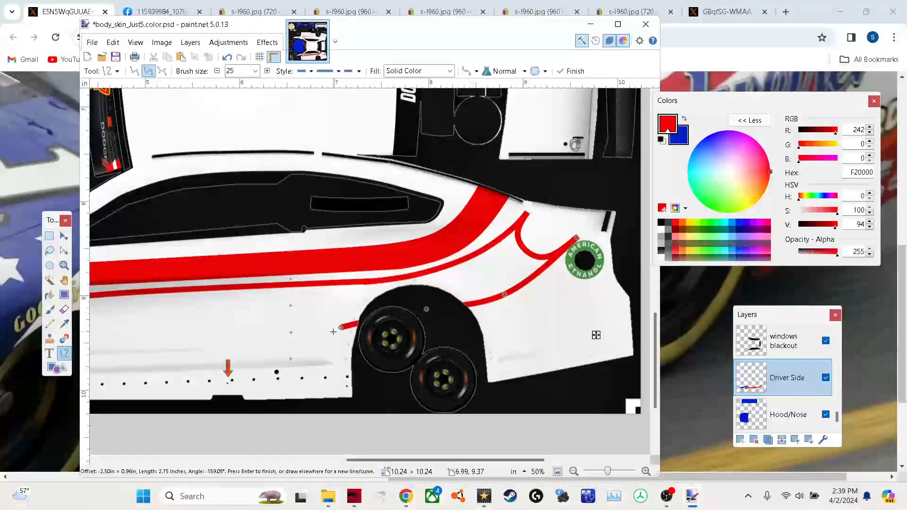
{"action": "left_click_drag", "start_coordinate": [341, 326], "coordinate": [324, 320]}
{"action": "key", "text": "Return"}
- Continue the red curve forward along the door from the rear wheel, bending it down to the front wheel arch
{"action": "scroll", "coordinate": [551, 325], "scroll_direction": "left", "scroll_amount": 4}
{"action": "left_click_drag", "start_coordinate": [268, 339], "coordinate": [144, 375]}
{"action": "left_click_drag", "start_coordinate": [263, 356], "coordinate": [225, 342]}
{"action": "left_click_drag", "start_coordinate": [382, 336], "coordinate": [306, 327]}
{"action": "left_click_drag", "start_coordinate": [225, 343], "coordinate": [206, 348]}
{"action": "left_click_drag", "start_coordinate": [143, 377], "coordinate": [145, 381]}
- Check the lower stripes in the car photo and draw another red curve about 4.4 in long below, from front wheel arch to rear wheel
{"action": "left_click", "coordinate": [406, 496]}
{"action": "scroll", "coordinate": [449, 465], "scroll_direction": "down", "scroll_amount": 1}
{"action": "left_click", "coordinate": [693, 499]}
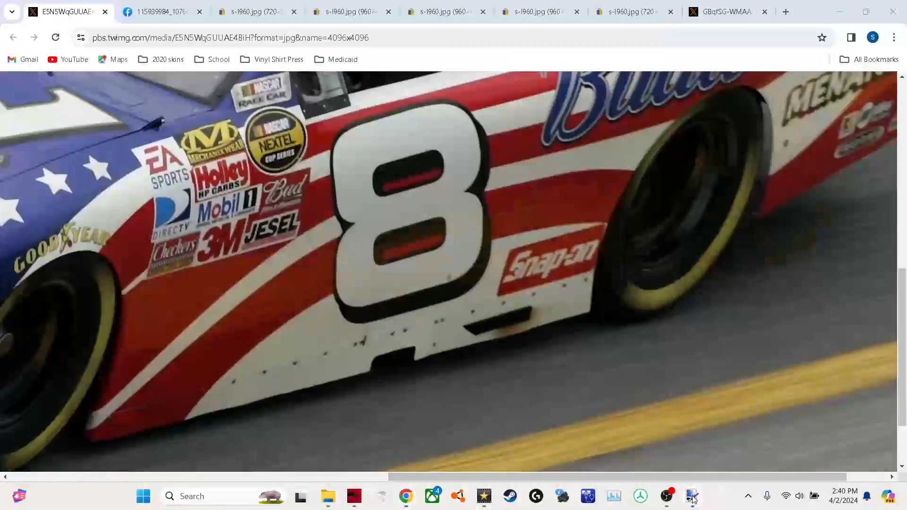
{"action": "left_click", "coordinate": [699, 489]}
{"action": "left_click", "coordinate": [688, 499]}
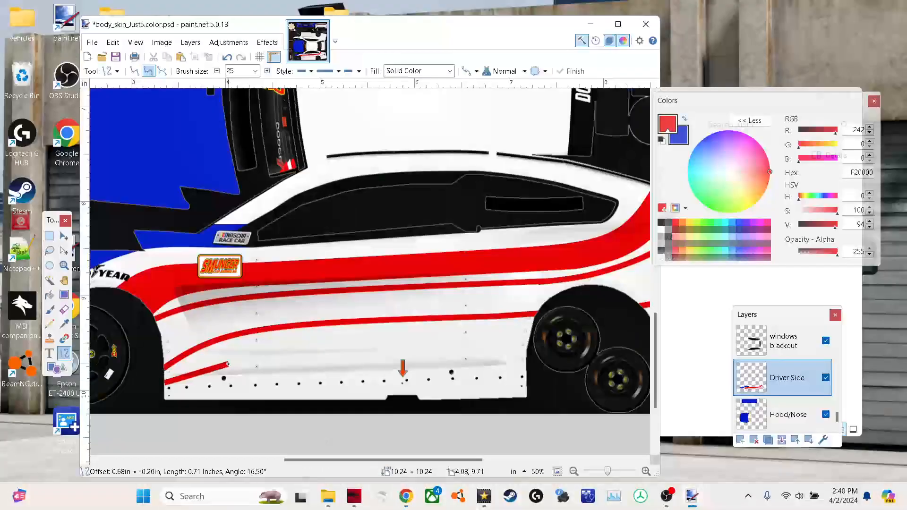
{"action": "left_click_drag", "start_coordinate": [228, 364], "coordinate": [575, 338]}
{"action": "left_click_drag", "start_coordinate": [298, 369], "coordinate": [297, 353]}
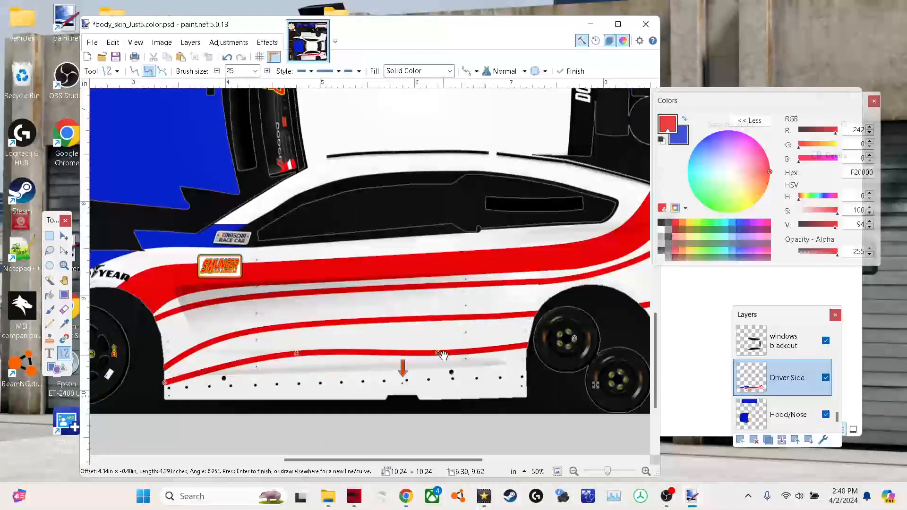
{"action": "left_click_drag", "start_coordinate": [436, 354], "coordinate": [435, 342]}
{"action": "left_click_drag", "start_coordinate": [298, 354], "coordinate": [281, 350]}
{"action": "left_click_drag", "start_coordinate": [435, 341], "coordinate": [432, 338]}
- Outline the lower rear quarter panel behind the rear wheel in red, curving its upper edge up toward the rear bumper
{"action": "left_click_drag", "start_coordinate": [421, 459], "coordinate": [466, 459]}
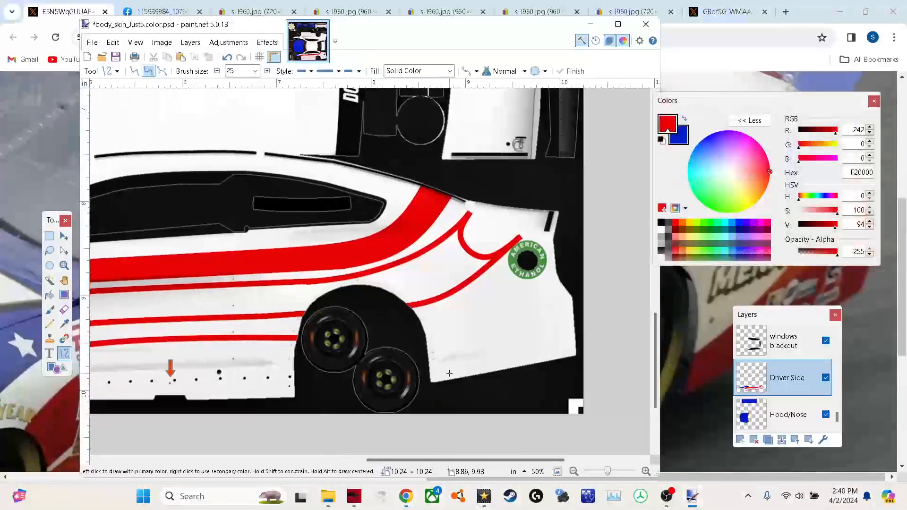
{"action": "left_click_drag", "start_coordinate": [419, 346], "coordinate": [562, 272]}
{"action": "left_click_drag", "start_coordinate": [466, 321], "coordinate": [478, 341]}
{"action": "left_click_drag", "start_coordinate": [514, 297], "coordinate": [577, 360]}
{"action": "left_click_drag", "start_coordinate": [563, 305], "coordinate": [573, 302]}
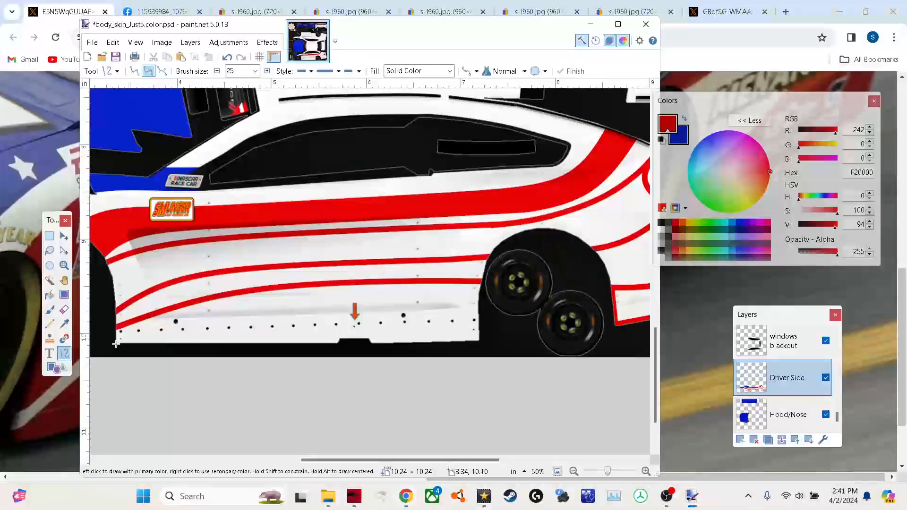
- Draw a red curve about 3.9 in long along the rocker panel to the rear wheel arch and close its front end at the front wheel arch
{"action": "left_click_drag", "start_coordinate": [116, 344], "coordinate": [485, 318]}
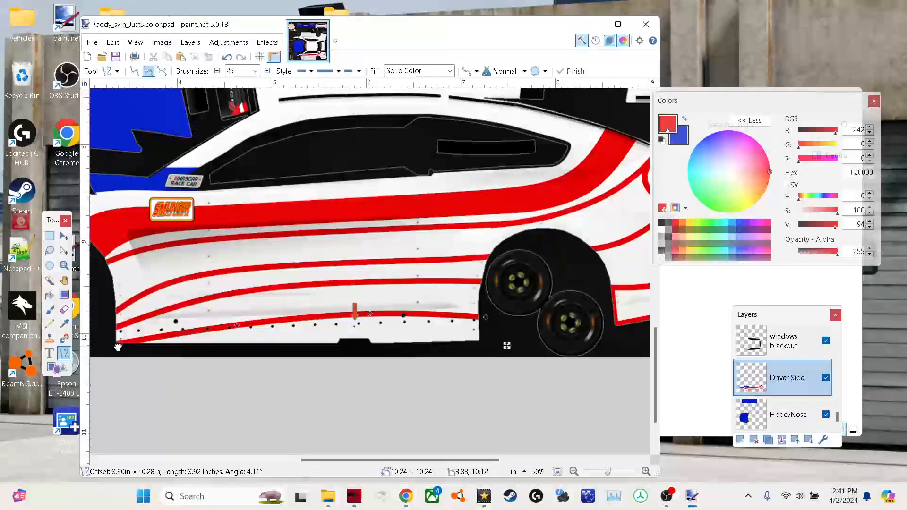
{"action": "left_click_drag", "start_coordinate": [117, 348], "coordinate": [132, 348]}
{"action": "left_click_drag", "start_coordinate": [237, 325], "coordinate": [239, 316]}
{"action": "left_click_drag", "start_coordinate": [370, 314], "coordinate": [393, 309]}
{"action": "left_click_drag", "start_coordinate": [116, 329], "coordinate": [408, 341]}
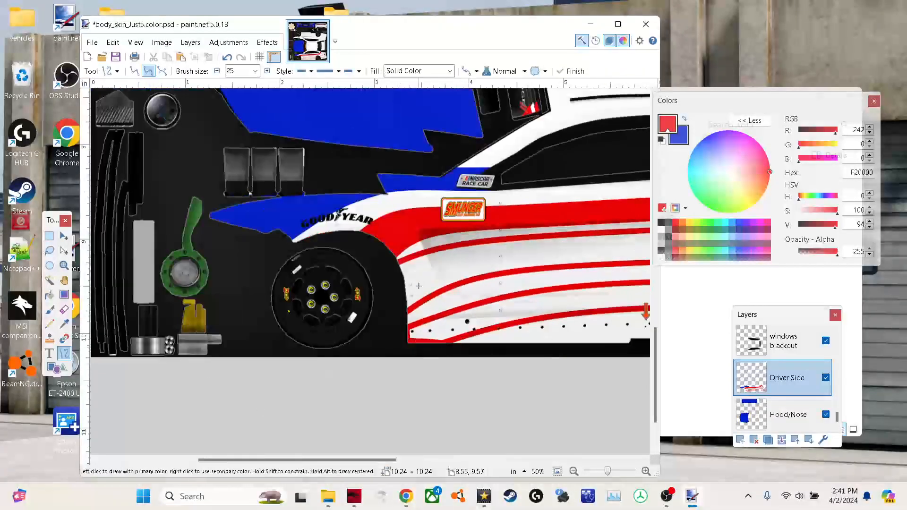
{"action": "left_click_drag", "start_coordinate": [346, 459], "coordinate": [451, 460]}
{"action": "left_click", "coordinate": [49, 279]}
{"action": "left_click", "coordinate": [343, 194]}
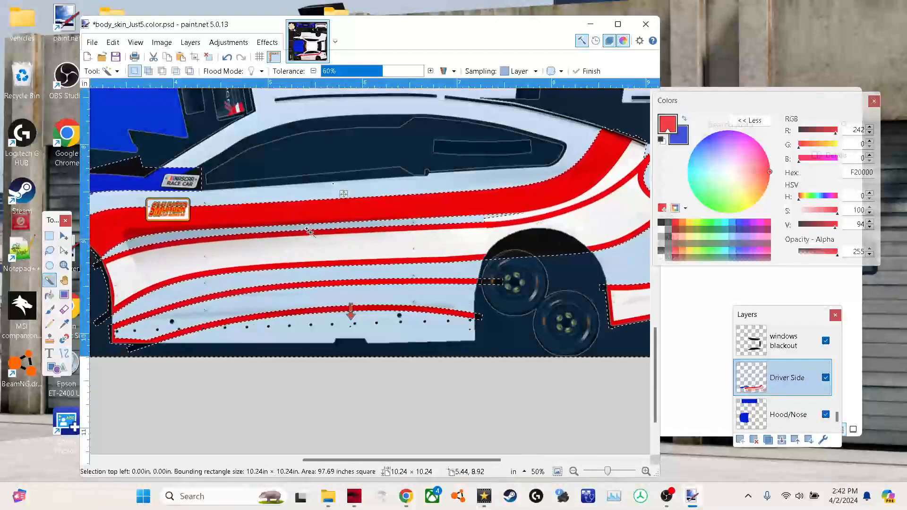
{"action": "left_click", "coordinate": [49, 235]}
{"action": "key", "text": "ctrl+d"}
- Close the lowest stripe with a red line at the rear wheel arch and select the interiors of the outlined stripes and rear quarter panel
{"action": "left_click", "coordinate": [65, 353]}
{"action": "mouse_move", "coordinate": [477, 282]}
{"action": "left_mouse_down"}
{"action": "mouse_move", "coordinate": [469, 317]}
{"action": "mouse_move", "coordinate": [473, 304]}
{"action": "left_mouse_up"}
{"action": "left_click", "coordinate": [50, 281]}
{"action": "left_click", "coordinate": [219, 241]}
{"action": "left_click", "coordinate": [223, 291], "text": "ctrl"}
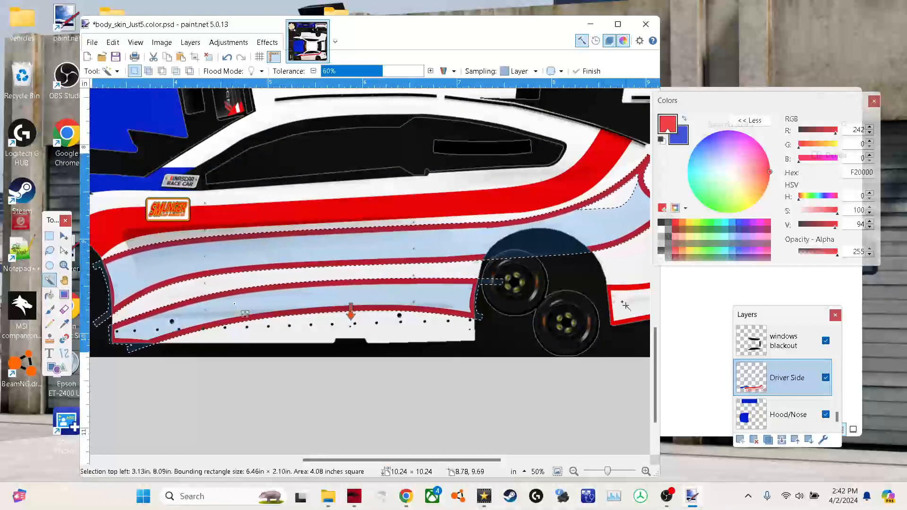
{"action": "left_click", "coordinate": [617, 288], "text": "ctrl"}
{"action": "left_click", "coordinate": [611, 201], "text": "ctrl"}
- Fill the selected stripe interiors, the rear quarter panel and the sliver near the roofline with red F20000, and clear the selection
{"action": "left_click", "coordinate": [50, 294]}
{"action": "left_click", "coordinate": [426, 243]}
{"action": "left_click", "coordinate": [451, 294]}
{"action": "left_click", "coordinate": [626, 293]}
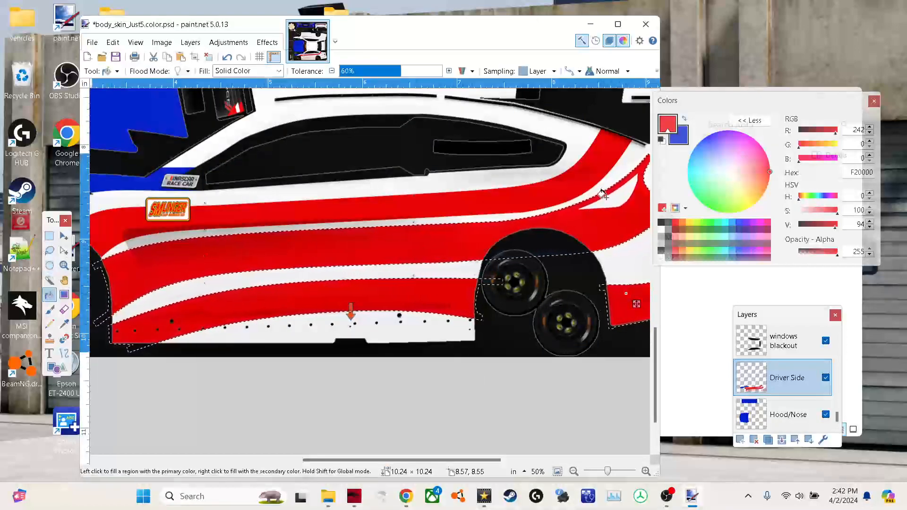
{"action": "left_click", "coordinate": [624, 191]}
{"action": "left_click_drag", "start_coordinate": [426, 460], "coordinate": [472, 451]}
{"action": "scroll", "coordinate": [472, 451], "scroll_direction": "up", "scroll_amount": 2}
{"action": "left_click", "coordinate": [50, 235]}
{"action": "key", "text": "ctrl+d"}
- Trim the red stripe tips at the roofline and beside the American Ethanol decal with white FFFFFF lines
{"action": "left_click", "coordinate": [64, 353]}
{"action": "left_click", "coordinate": [661, 230]}
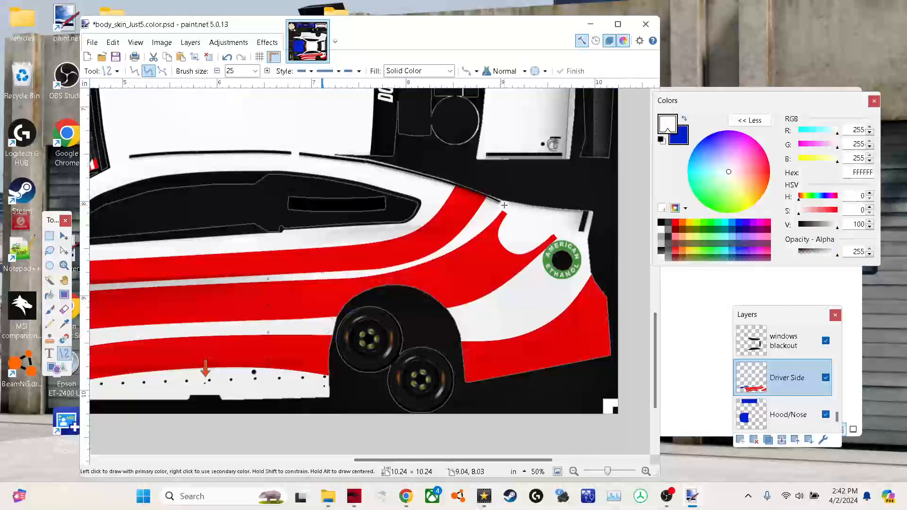
{"action": "left_click", "coordinate": [503, 208]}
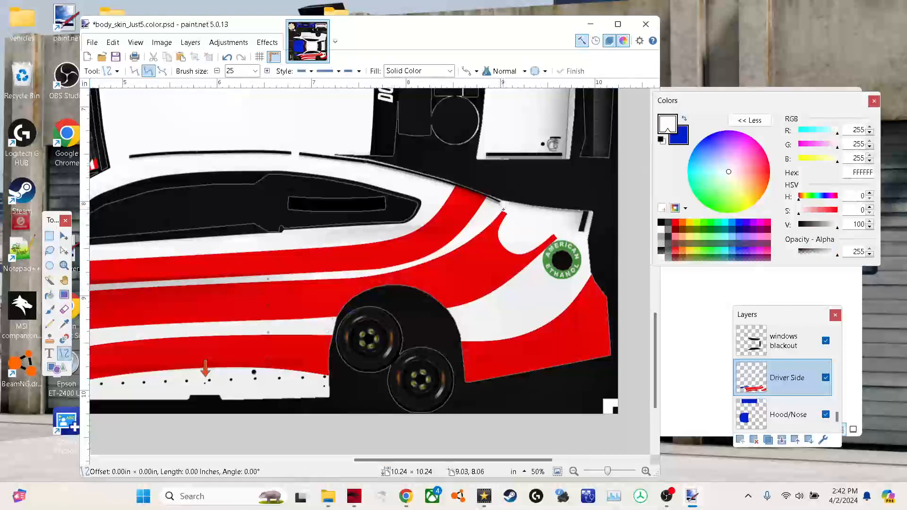
{"action": "left_click_drag", "start_coordinate": [503, 208], "coordinate": [510, 210]}
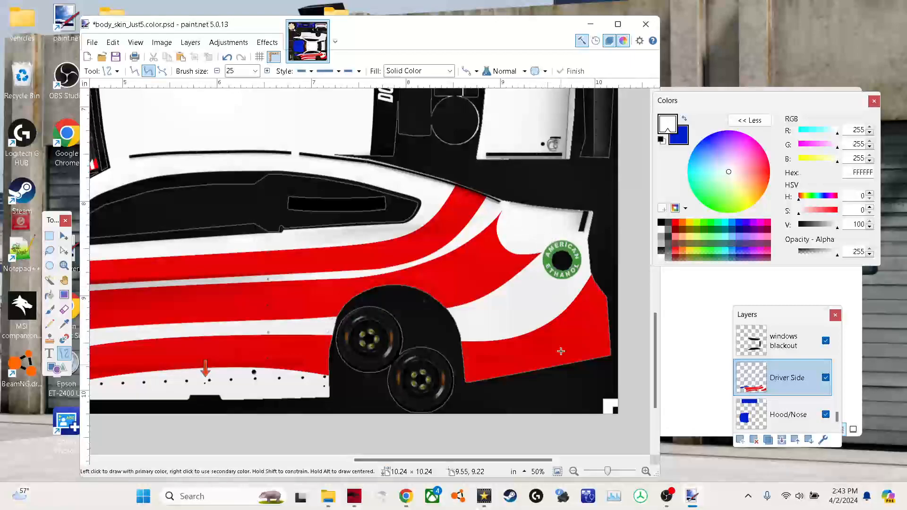
- Compare the stripes with the full car photo, shift the middle red stripe slightly and clear the selection
{"action": "left_click", "coordinate": [574, 471]}
{"action": "left_click", "coordinate": [574, 471]}
{"action": "left_click", "coordinate": [406, 496]}
{"action": "left_click", "coordinate": [505, 399]}
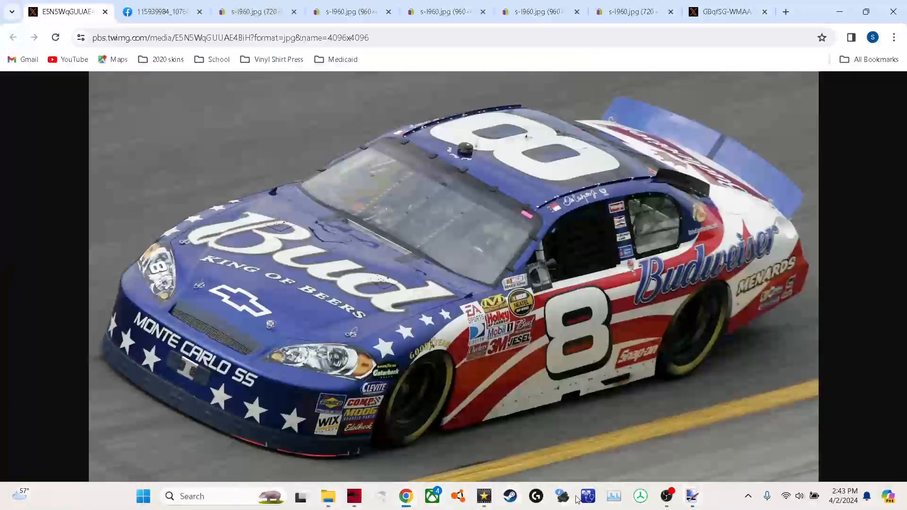
{"action": "left_click", "coordinate": [692, 496]}
{"action": "left_click", "coordinate": [50, 280]}
{"action": "left_click", "coordinate": [356, 348]}
{"action": "left_click", "coordinate": [64, 237]}
{"action": "left_click_drag", "start_coordinate": [417, 366], "coordinate": [416, 368]}
{"action": "left_click", "coordinate": [406, 496]}
{"action": "left_click", "coordinate": [406, 496]}
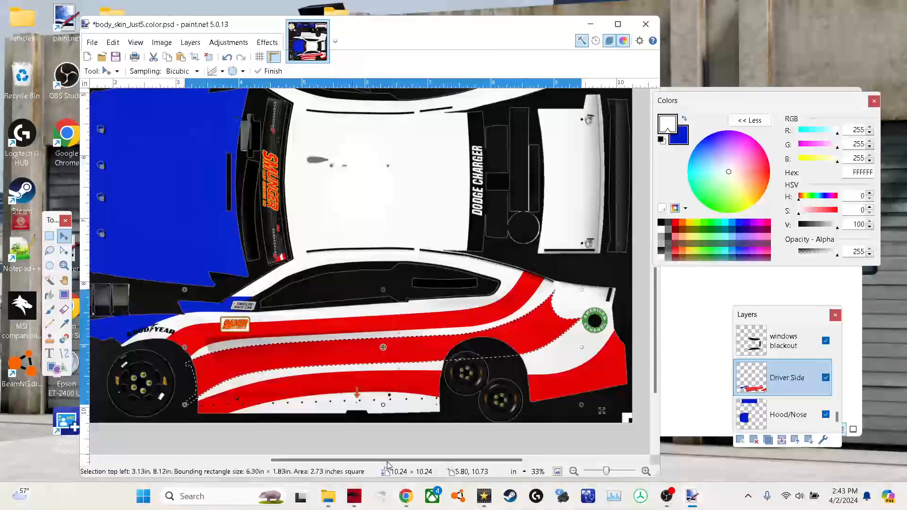
{"action": "left_click", "coordinate": [49, 236]}
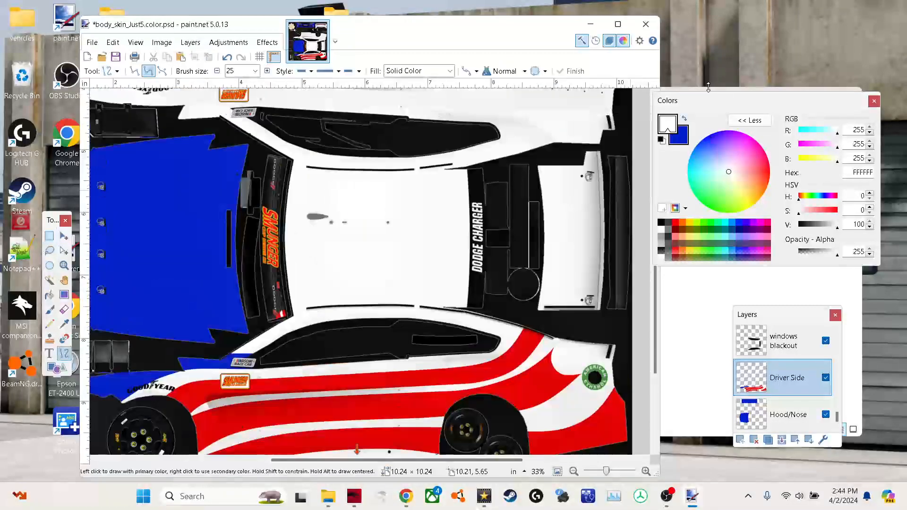
- Draw a blue 001ECC curve along the top edge of the driver-side windows to their rear corner
{"action": "key", "text": "x"}
{"action": "left_click_drag", "start_coordinate": [417, 343], "coordinate": [432, 320]}
{"action": "left_click_drag", "start_coordinate": [342, 320], "coordinate": [331, 322]}
{"action": "scroll", "coordinate": [611, 385], "scroll_direction": "up", "scroll_amount": 2}
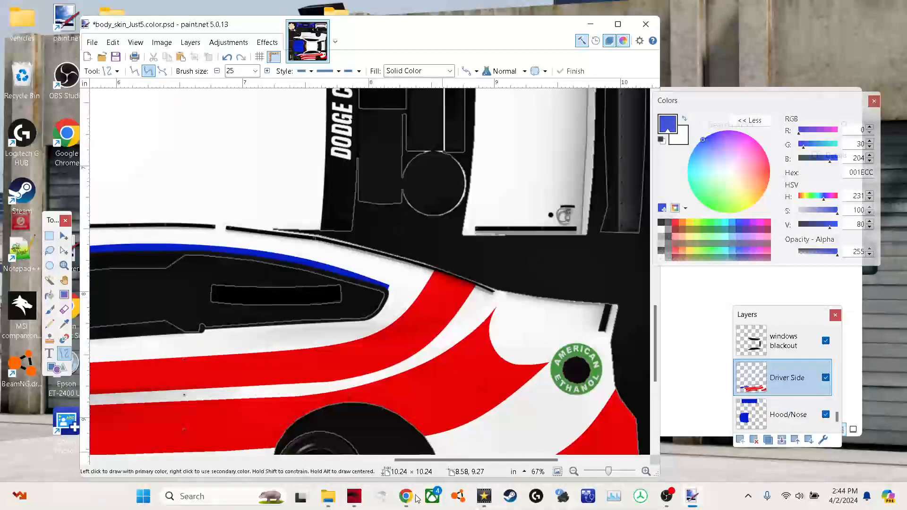
- Check the roof pillar in the car photo and draw a blue curve along the upper red stripe's front edge up to the roofline
{"action": "key", "text": "alt+Tab"}
{"action": "key", "text": "alt+Tab"}
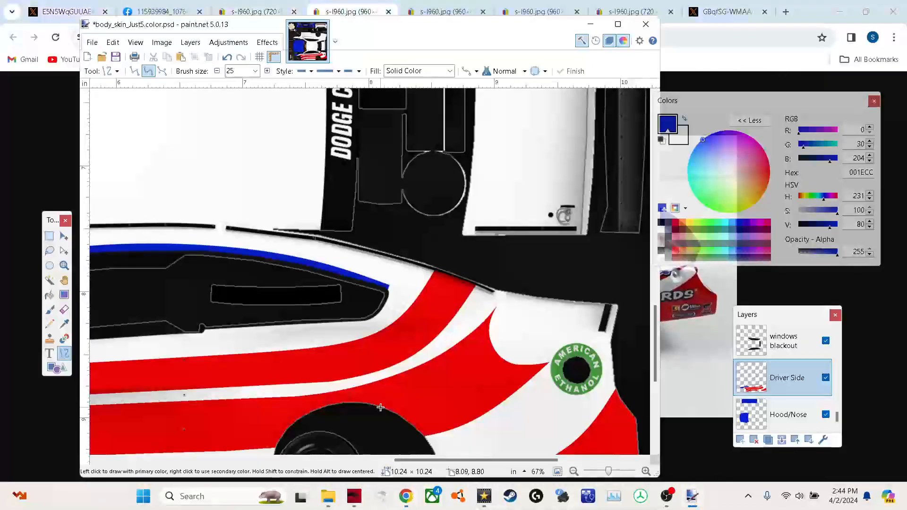
{"action": "mouse_move", "coordinate": [423, 313]}
{"action": "left_mouse_down"}
{"action": "mouse_move", "coordinate": [409, 324]}
{"action": "mouse_move", "coordinate": [461, 261]}
{"action": "left_mouse_up"}
{"action": "left_click_drag", "start_coordinate": [442, 294], "coordinate": [455, 280]}
{"action": "key", "text": "Return"}
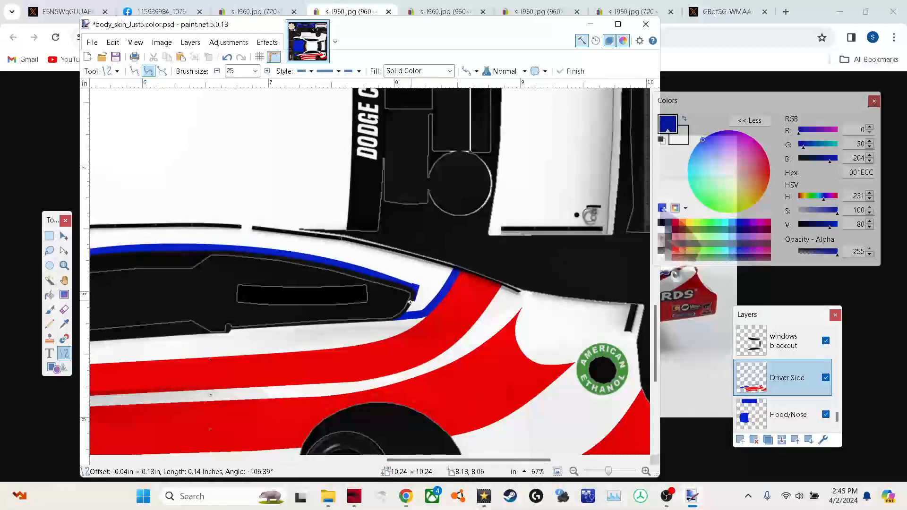
- Draw a blue 001ECC curve along the driver-side roofline from the rear pillar to the windshield base and shape it
{"action": "scroll", "coordinate": [424, 333], "scroll_direction": "down", "scroll_amount": 2, "text": "ctrl"}
{"action": "left_click_drag", "start_coordinate": [546, 270], "coordinate": [316, 259]}
{"action": "left_click_drag", "start_coordinate": [392, 262], "coordinate": [372, 253]}
{"action": "left_click_drag", "start_coordinate": [469, 266], "coordinate": [448, 251]}
{"action": "mouse_move", "coordinate": [372, 253]}
{"action": "left_mouse_down"}
{"action": "mouse_move", "coordinate": [297, 270]}
{"action": "mouse_move", "coordinate": [254, 298]}
{"action": "left_mouse_up"}
- Fill the area between the driver-side windows and the roofline, including the rear pillar, with blue 001ECC and clear the selection
{"action": "key", "text": "s"}
{"action": "key", "text": "s"}
{"action": "key", "text": "s"}
{"action": "key", "text": "s"}
{"action": "left_click", "coordinate": [350, 212]}
{"action": "key", "text": "ctrl+i"}
{"action": "key", "text": "f"}
{"action": "left_click", "coordinate": [329, 265]}
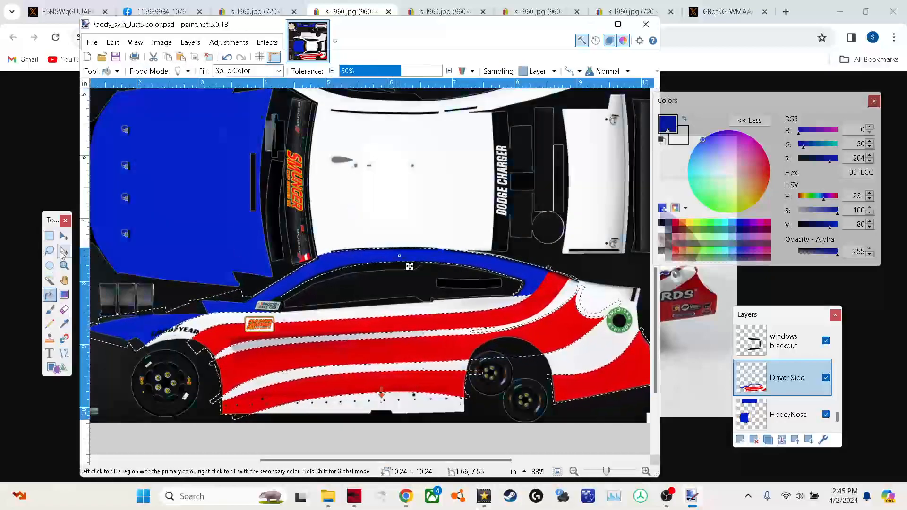
{"action": "key", "text": "ctrl+d"}
{"action": "key", "text": "s"}
{"action": "left_click", "coordinate": [646, 472]}
{"action": "left_click", "coordinate": [646, 472]}
{"action": "scroll", "coordinate": [565, 279], "scroll_direction": "right", "scroll_amount": 6}
{"action": "scroll", "coordinate": [565, 280], "scroll_direction": "down", "scroll_amount": 2}
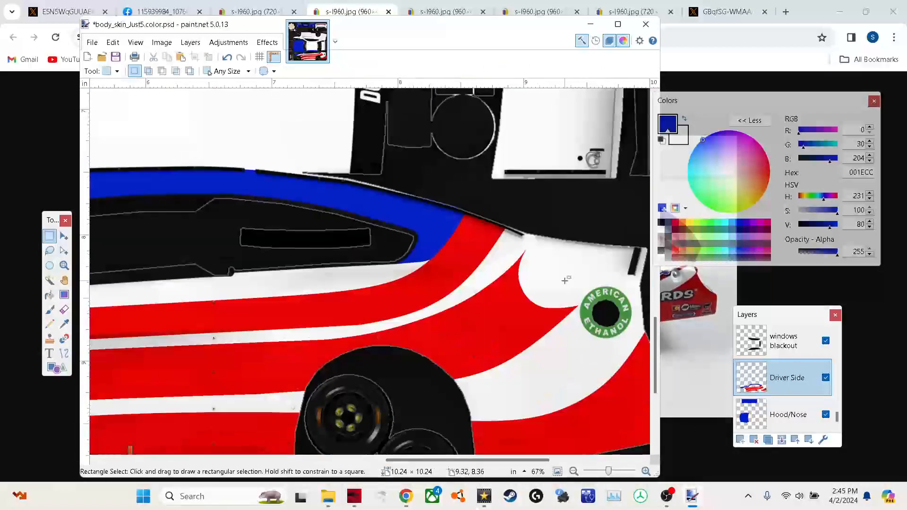
{"action": "key", "text": "s"}
{"action": "key", "text": "s"}
{"action": "key", "text": "s"}
{"action": "left_click", "coordinate": [513, 275]}
{"action": "left_click", "coordinate": [503, 278]}
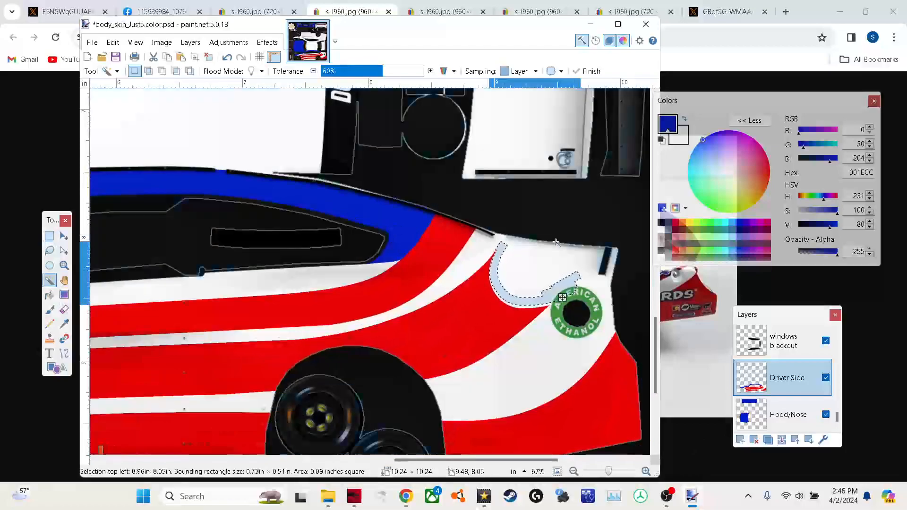
{"action": "left_click", "coordinate": [561, 239]}
{"action": "key", "text": "s"}
{"action": "key", "text": "ctrl+d"}
{"action": "key", "text": "o"}
- Draw a white FFFFFF curve along the rounded end of the red stripe beside the American Ethanol decal, leaving no selection active
{"action": "left_click", "coordinate": [49, 235]}
{"action": "left_click", "coordinate": [64, 353]}
{"action": "left_click_drag", "start_coordinate": [497, 247], "coordinate": [553, 307]}
{"action": "left_click", "coordinate": [684, 118]}
{"action": "left_click_drag", "start_coordinate": [516, 267], "coordinate": [495, 284]}
{"action": "key", "text": "Return"}
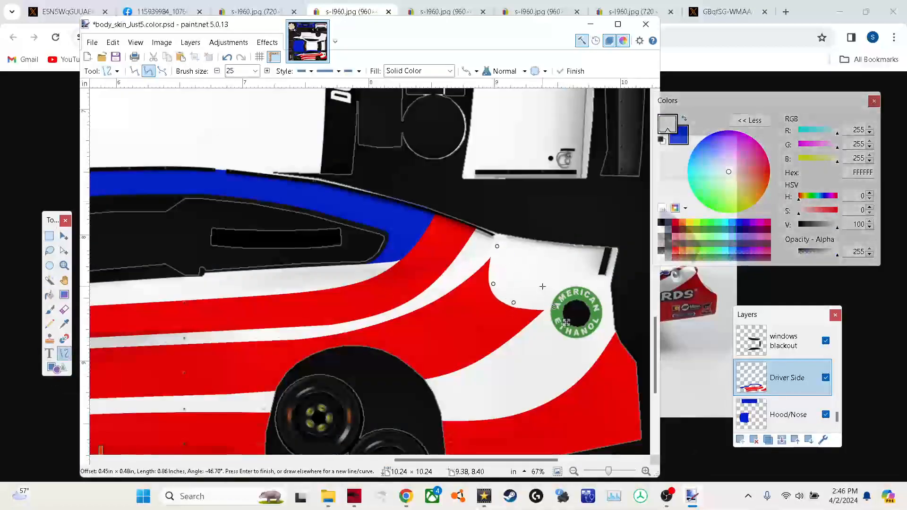
{"action": "key", "text": "s"}
{"action": "key", "text": "s"}
{"action": "key", "text": "s"}
{"action": "key", "text": "s"}
{"action": "left_click", "coordinate": [549, 266]}
{"action": "key", "text": "ctrl+d"}
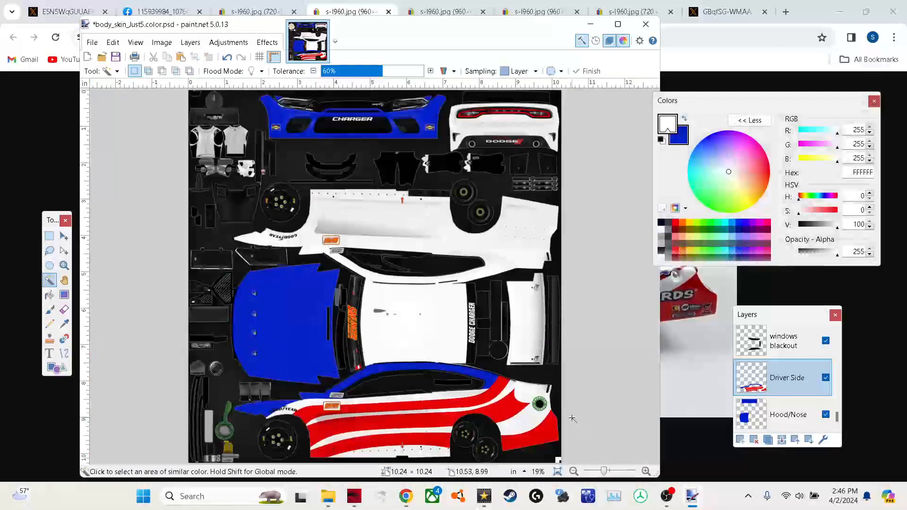
- Save the template as the DirectDraw Surface file body_skin_Just5.color in the Just5 folder, flattening the image for the export
{"action": "key", "text": "l"}
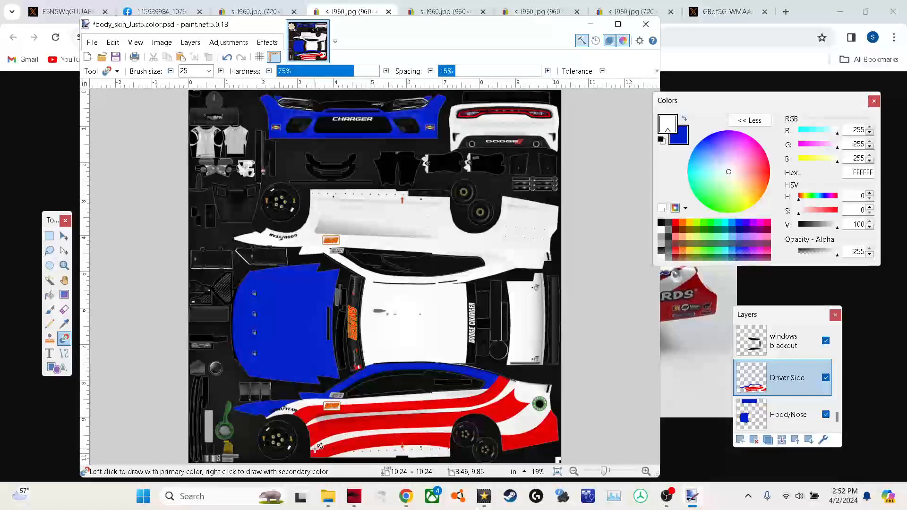
{"action": "left_click", "coordinate": [404, 496]}
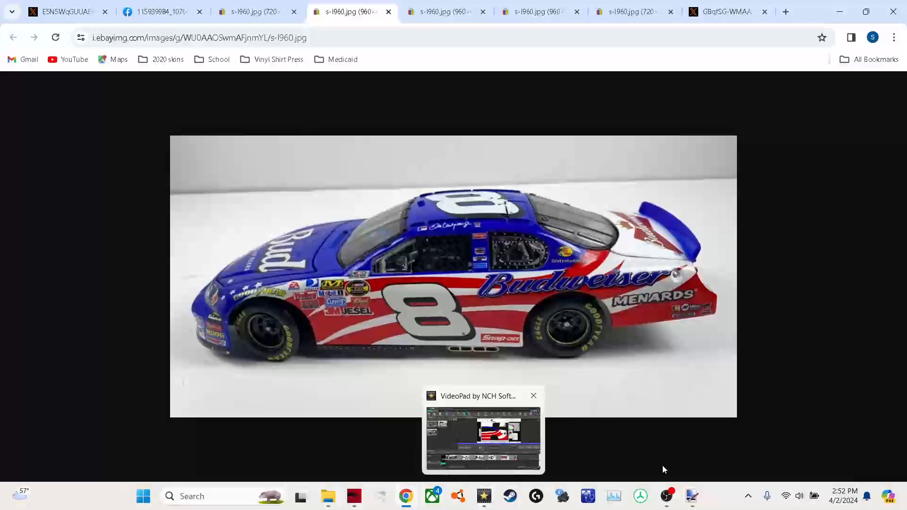
{"action": "left_click", "coordinate": [692, 496]}
{"action": "left_click", "coordinate": [92, 42]}
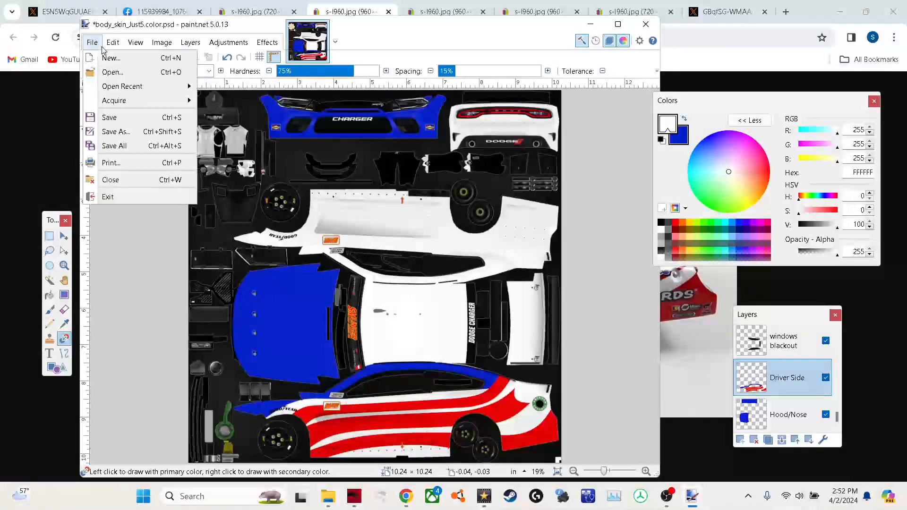
{"action": "left_click", "coordinate": [122, 132]}
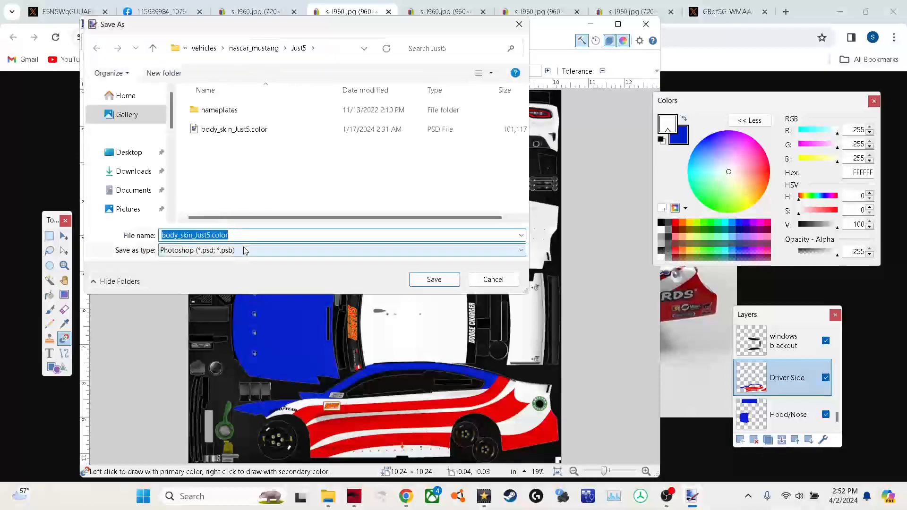
{"action": "left_click", "coordinate": [246, 251]}
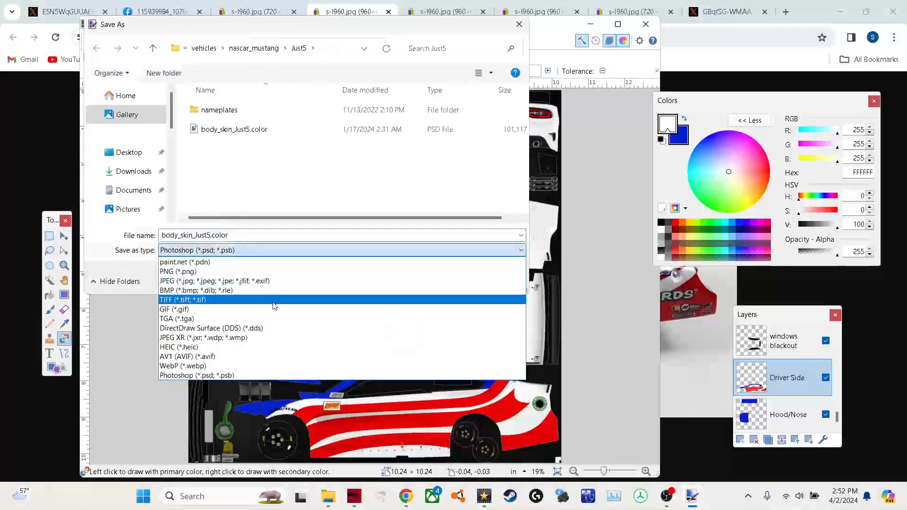
{"action": "left_click", "coordinate": [265, 329]}
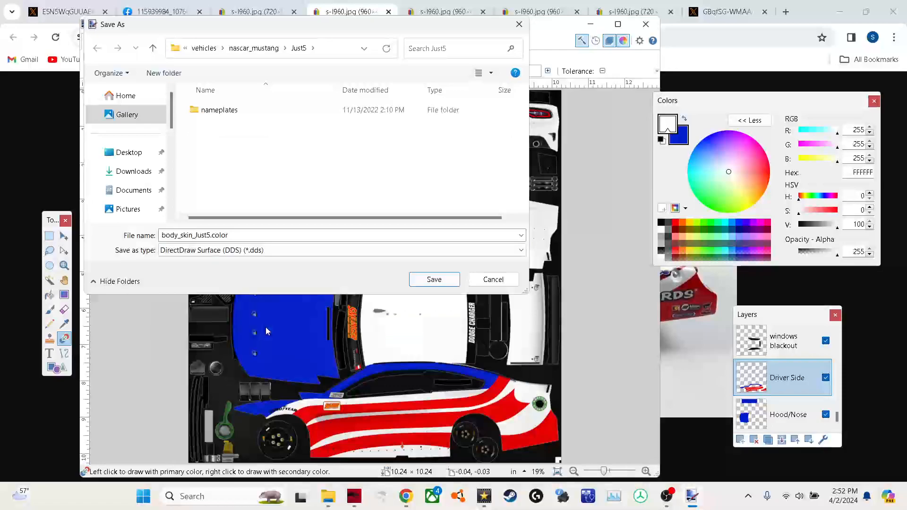
{"action": "left_click", "coordinate": [432, 279]}
{"action": "left_click", "coordinate": [350, 349]}
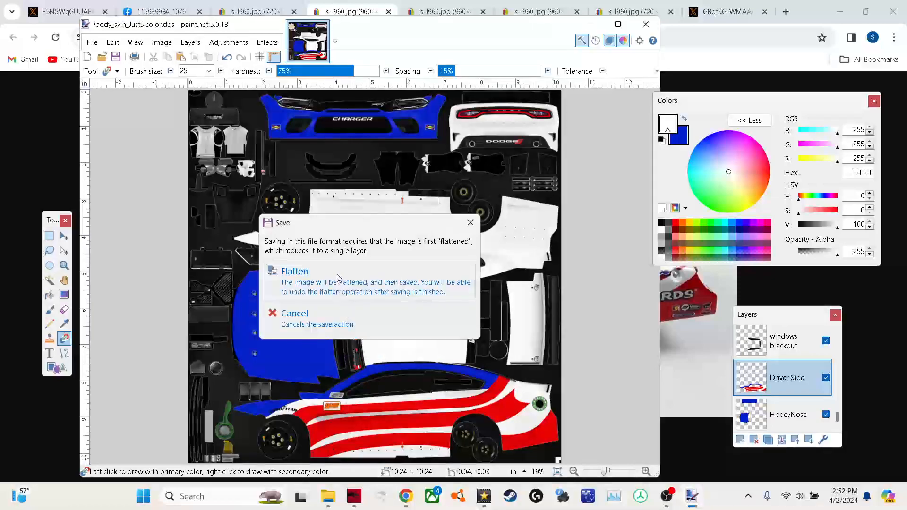
{"action": "left_click", "coordinate": [338, 277]}
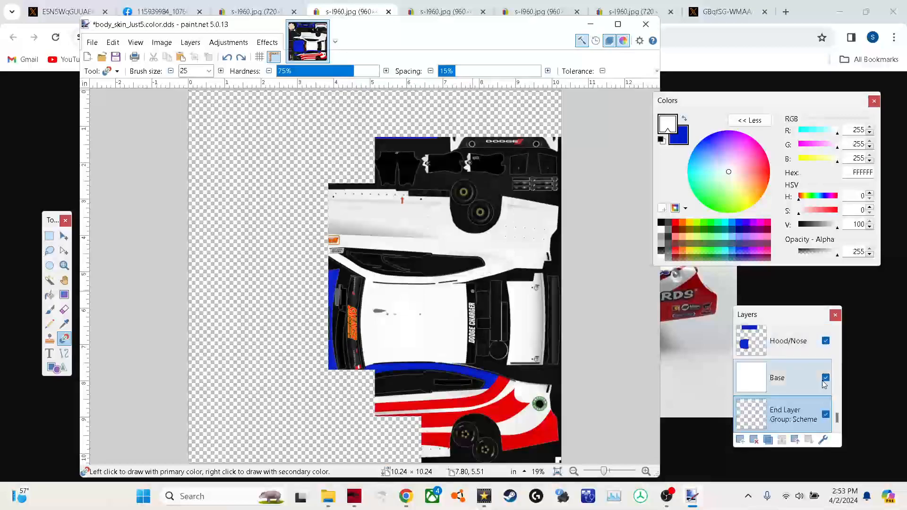
- Check the Hood/Nose and Driver Side layers by toggling their visibility, then make the Driver Side layer active
{"action": "scroll", "coordinate": [840, 337], "scroll_direction": "up", "scroll_amount": 1}
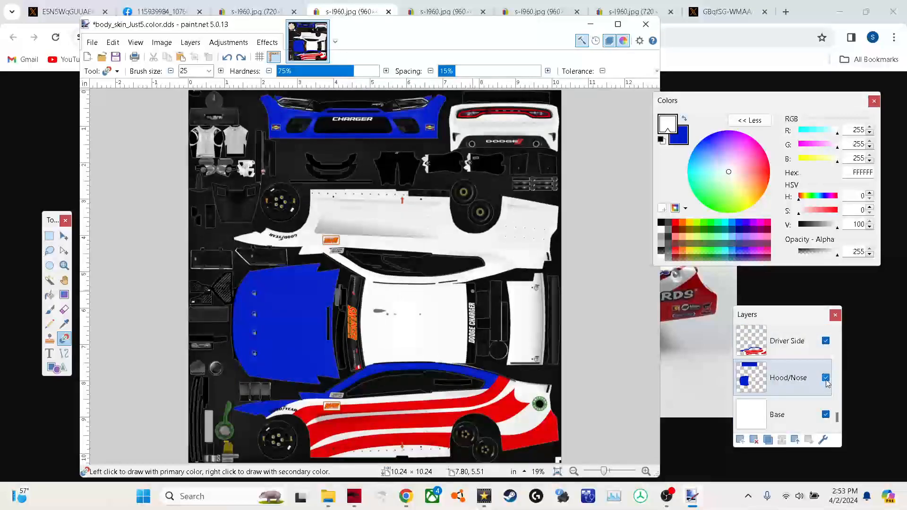
{"action": "left_click", "coordinate": [826, 378]}
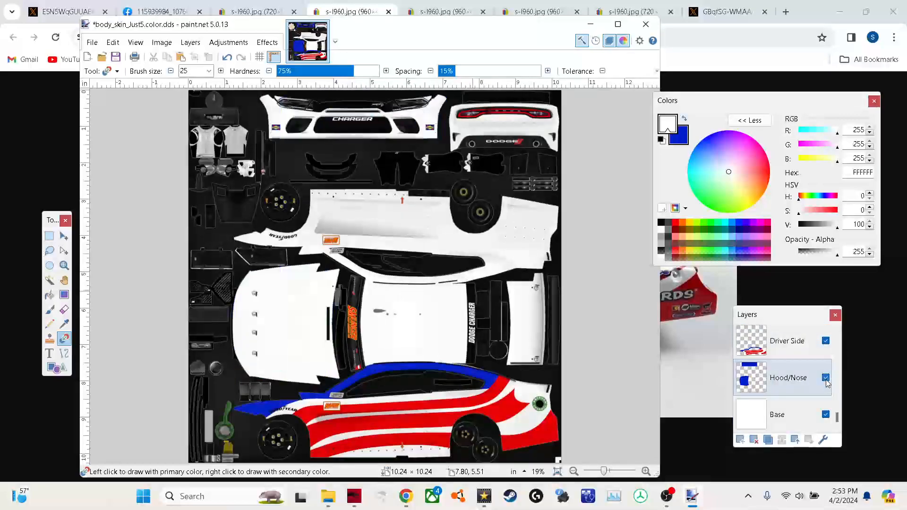
{"action": "left_click", "coordinate": [826, 340]}
{"action": "left_click", "coordinate": [786, 392]}
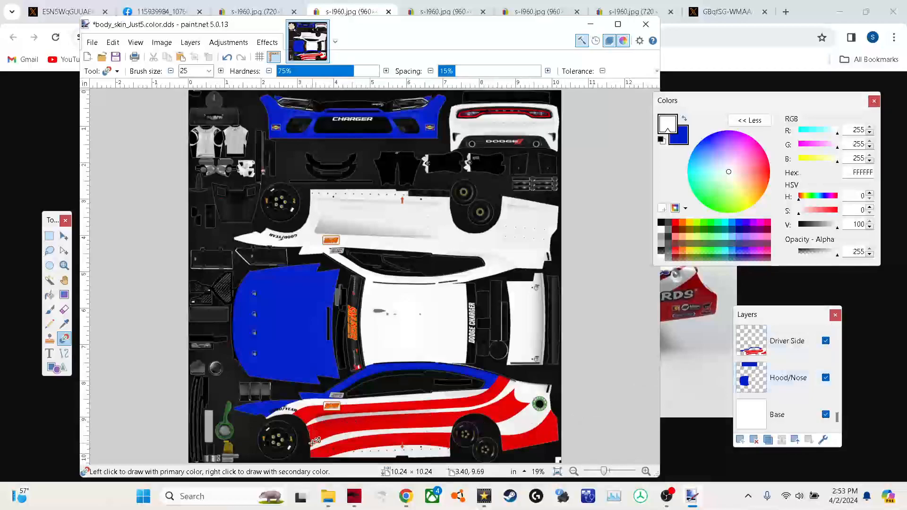
{"action": "left_click", "coordinate": [807, 345]}
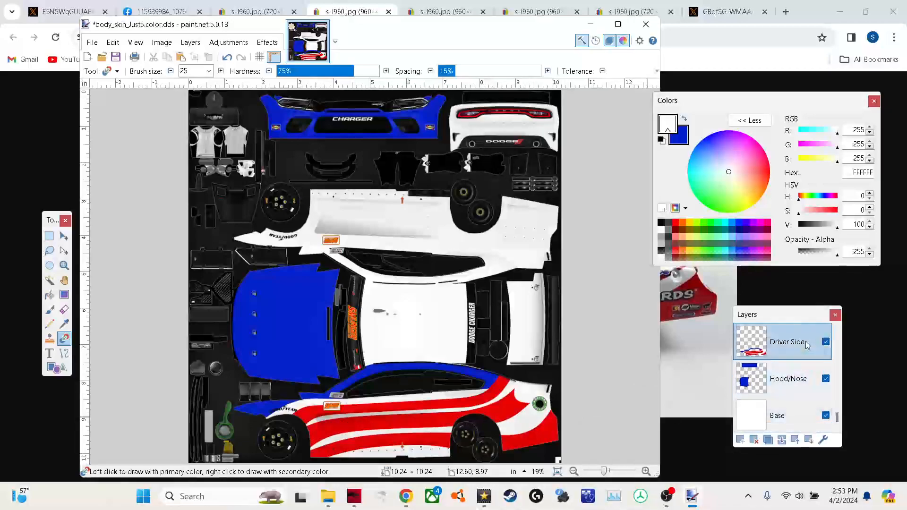
- Minimize the open windows and compress the vehicles folder on the desktop into a ZIP archive
{"action": "left_click", "coordinate": [590, 23]}
{"action": "left_click", "coordinate": [833, 11]}
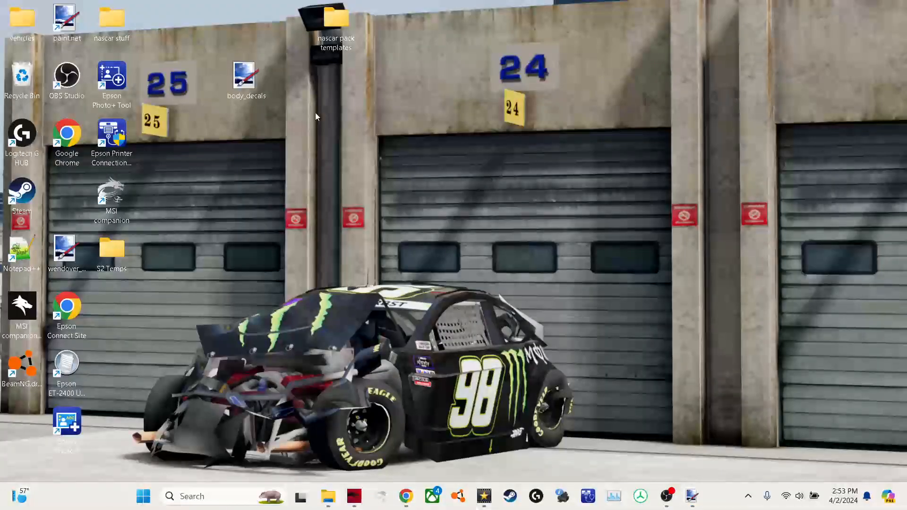
{"action": "right_click", "coordinate": [23, 15]}
{"action": "left_click", "coordinate": [89, 114]}
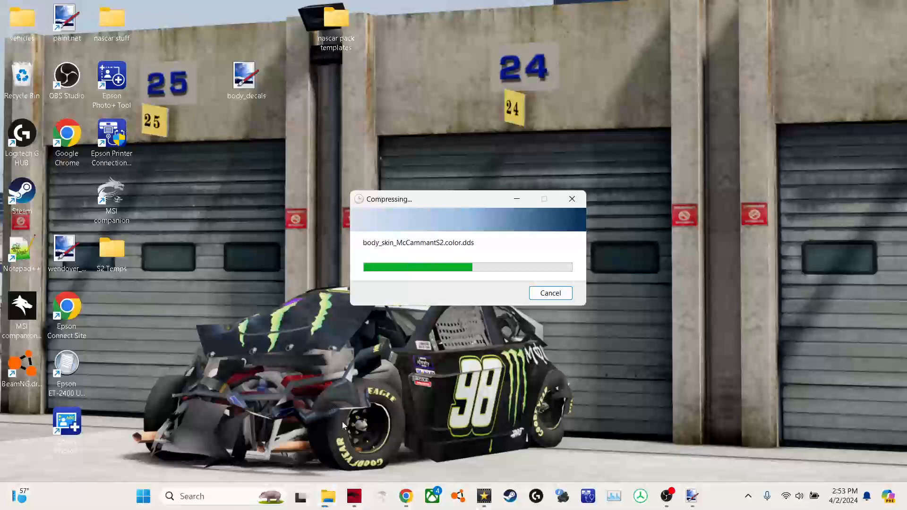
- Open the BeamNG.drive 0.31 mods folder in File Explorer and move its window clear of the desktop files
{"action": "right_click", "coordinate": [327, 496]}
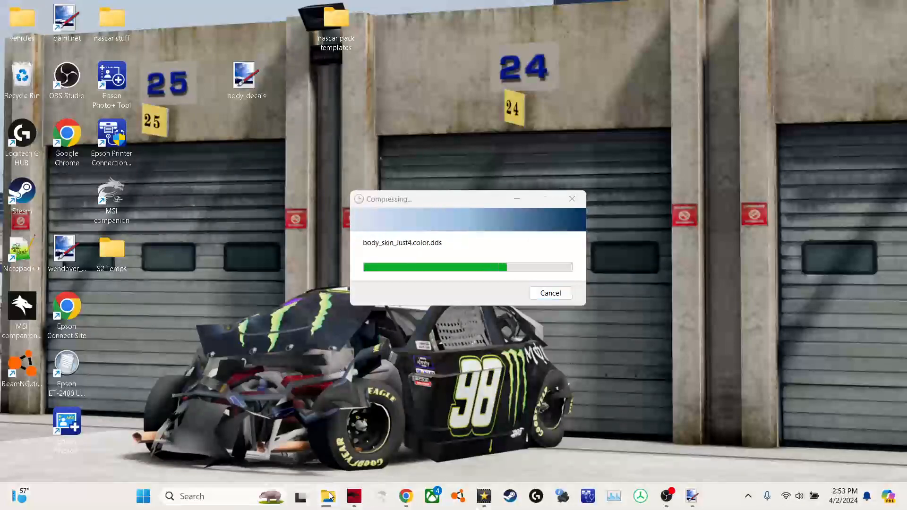
{"action": "left_click", "coordinate": [302, 386]}
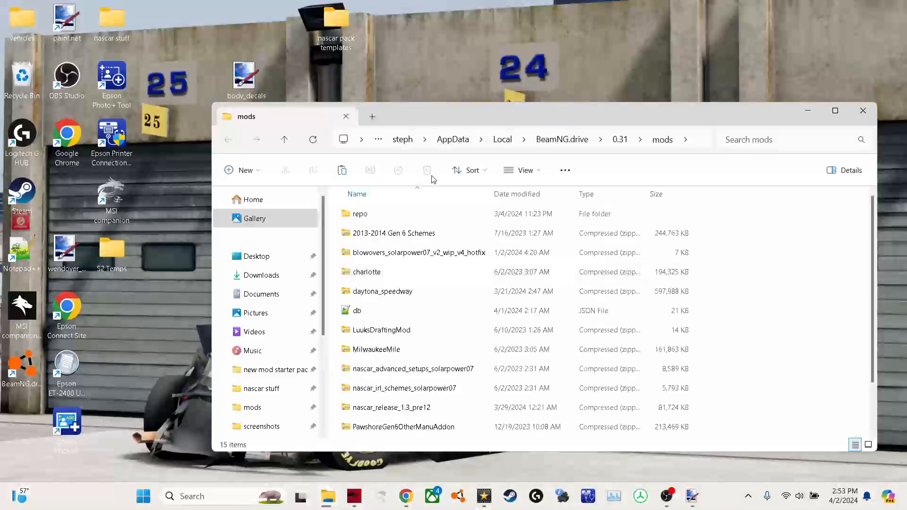
{"action": "left_click_drag", "start_coordinate": [445, 124], "coordinate": [518, 116]}
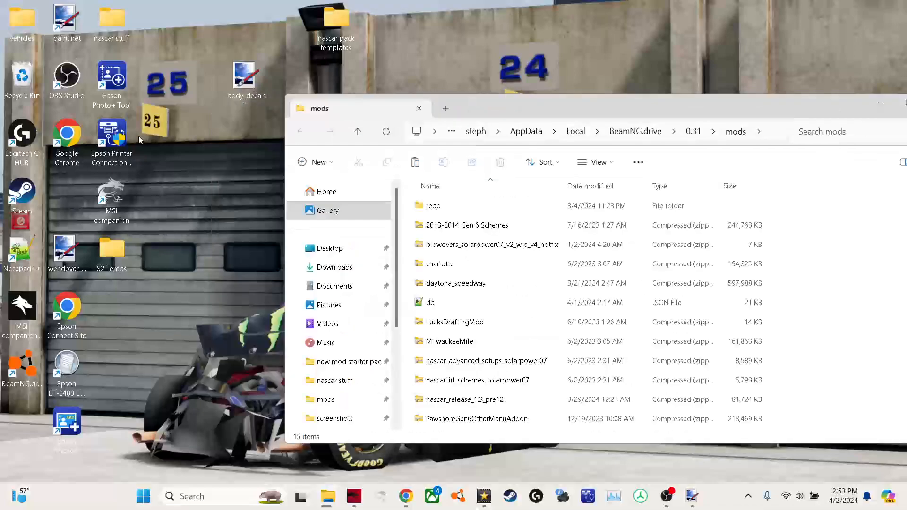
{"action": "mouse_move", "coordinate": [338, 501]}
{"action": "left_click", "coordinate": [331, 444]}
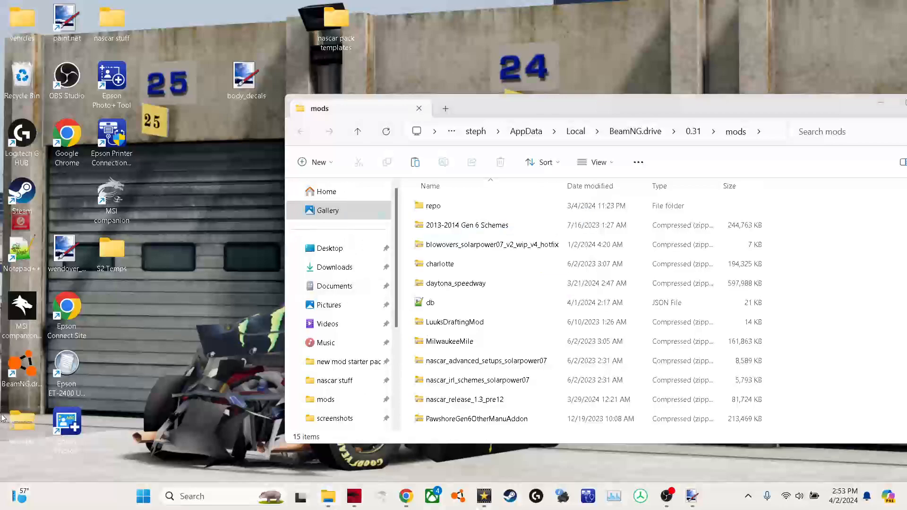
- Rename the zipped vehicles archive to S2 SMCS Skins and move it into the mods folder, replacing the existing archive
{"action": "right_click", "coordinate": [24, 427]}
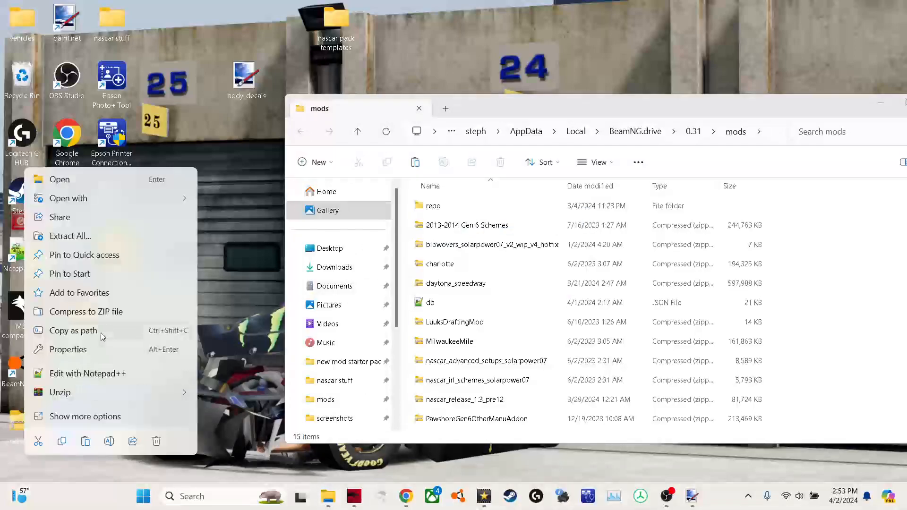
{"action": "left_click", "coordinate": [104, 417]}
{"action": "left_click", "coordinate": [104, 388]}
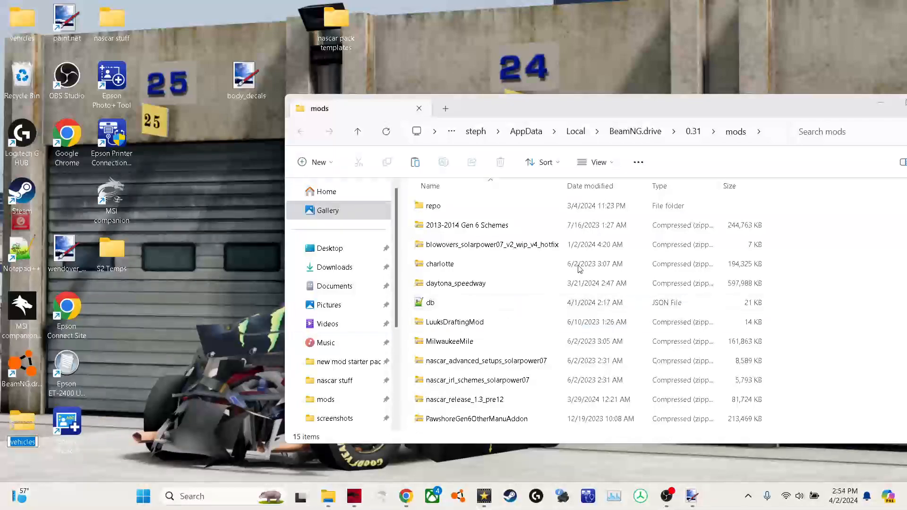
{"action": "scroll", "coordinate": [858, 208], "scroll_direction": "down", "scroll_amount": 1}
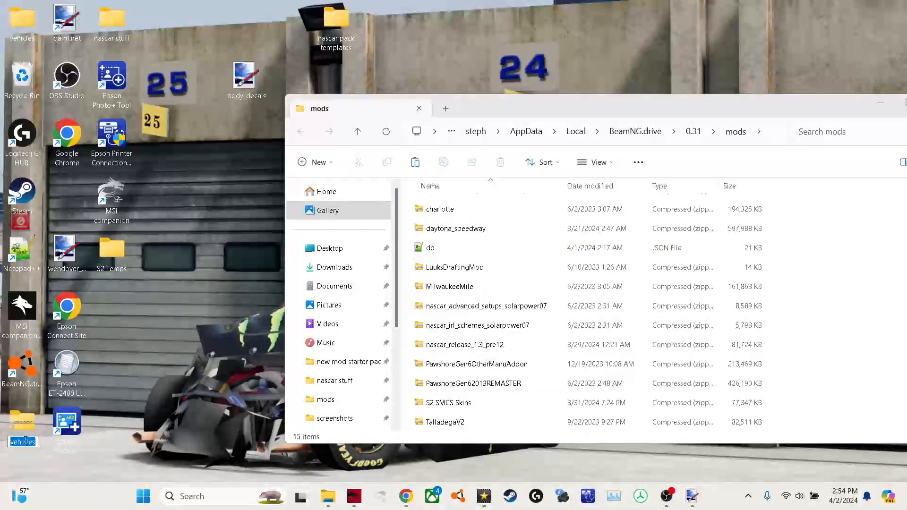
{"action": "type", "text": "s2 SMCS Skins"}
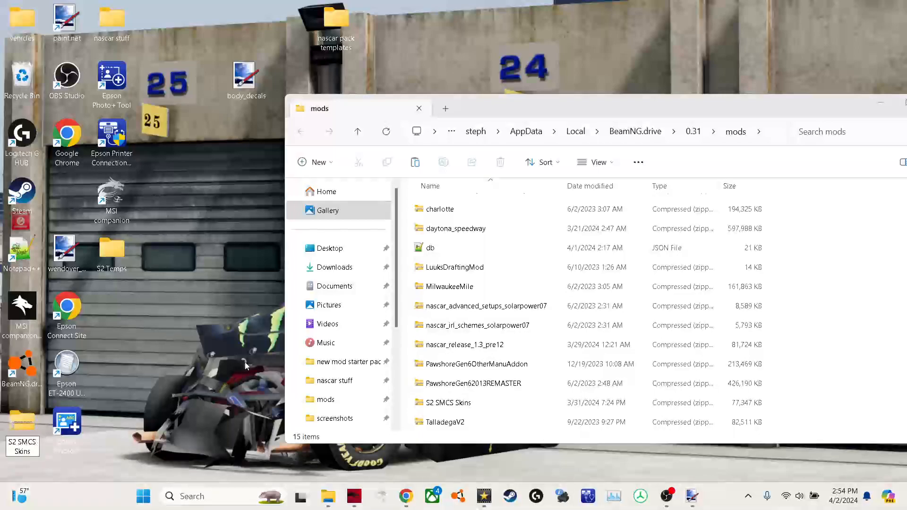
{"action": "left_click_drag", "start_coordinate": [22, 420], "coordinate": [815, 326]}
{"action": "left_click", "coordinate": [378, 200]}
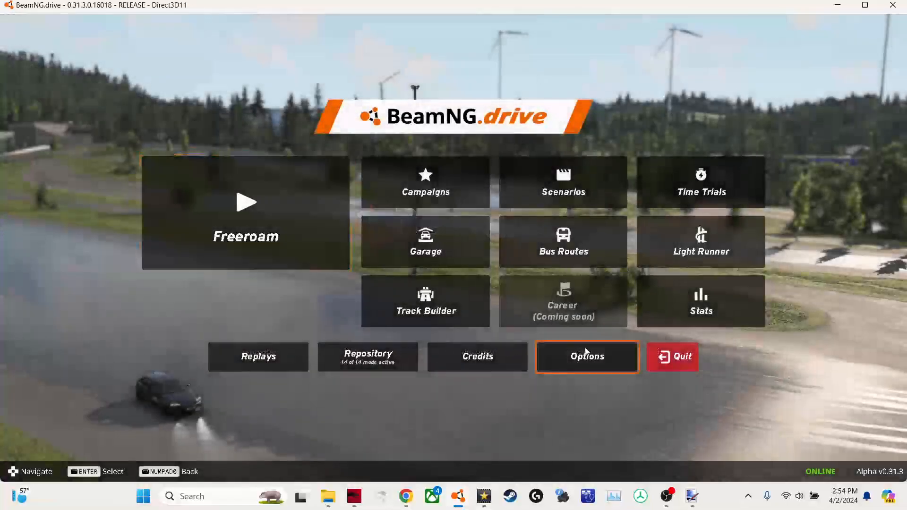
- Start a Freeroam session in BeamNG.drive on the Grid, Small, Pure map
{"action": "left_click", "coordinate": [605, 366]}
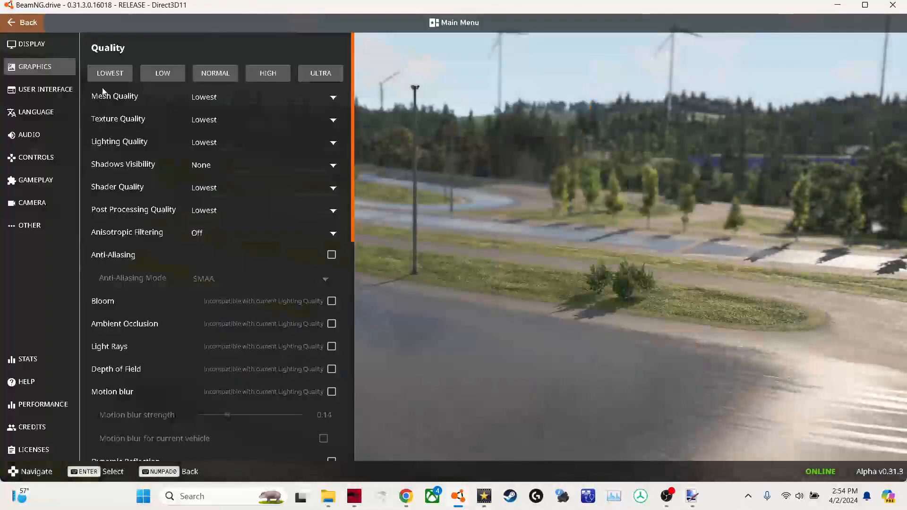
{"action": "left_click", "coordinate": [27, 29]}
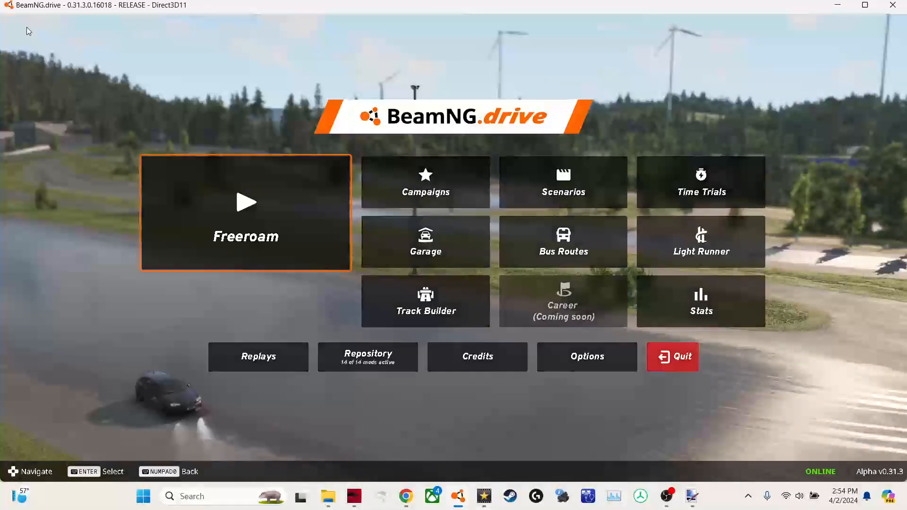
{"action": "left_click", "coordinate": [224, 193]}
{"action": "left_click", "coordinate": [311, 132]}
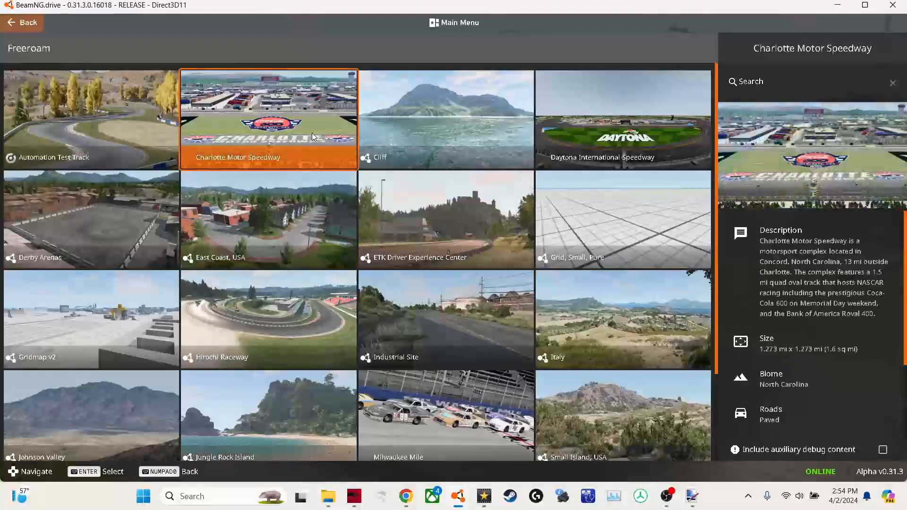
{"action": "left_click", "coordinate": [312, 132]}
{"action": "left_click", "coordinate": [24, 22]}
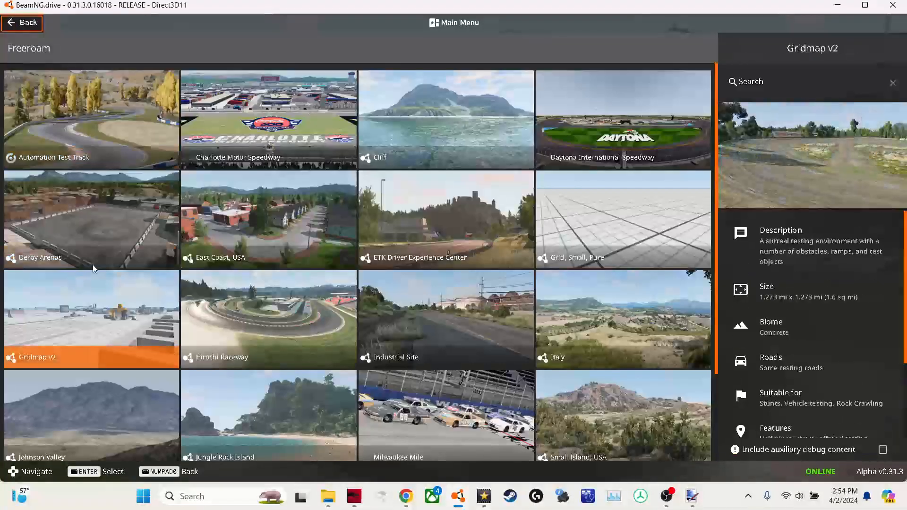
{"action": "left_click", "coordinate": [627, 231]}
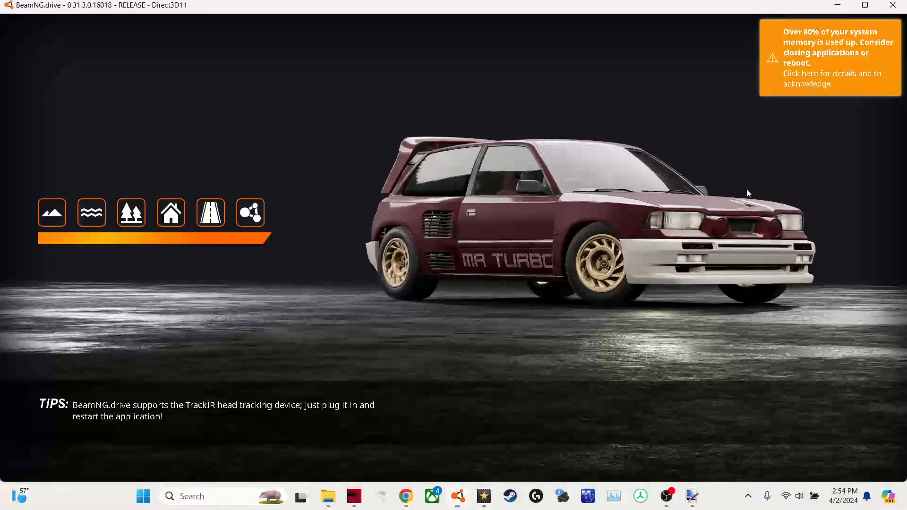
- Check the system's memory usage in the MSI Dragon Center monitor and return to BeamNG.drive
{"action": "left_click", "coordinate": [354, 497]}
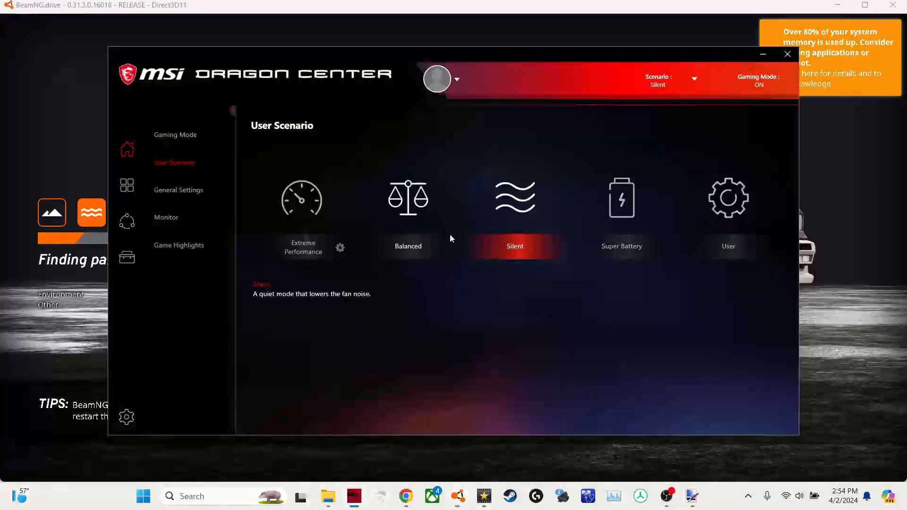
{"action": "left_click", "coordinate": [208, 189]}
{"action": "left_click", "coordinate": [182, 215]}
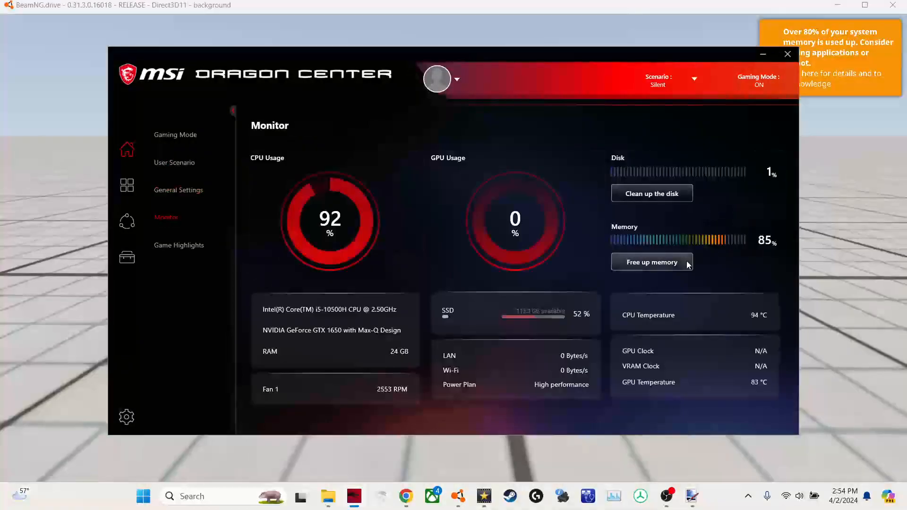
{"action": "left_click", "coordinate": [763, 56]}
- Replace the current vehicle with the NASCAR Ford Mustang
{"action": "key", "text": "ctrl+e"}
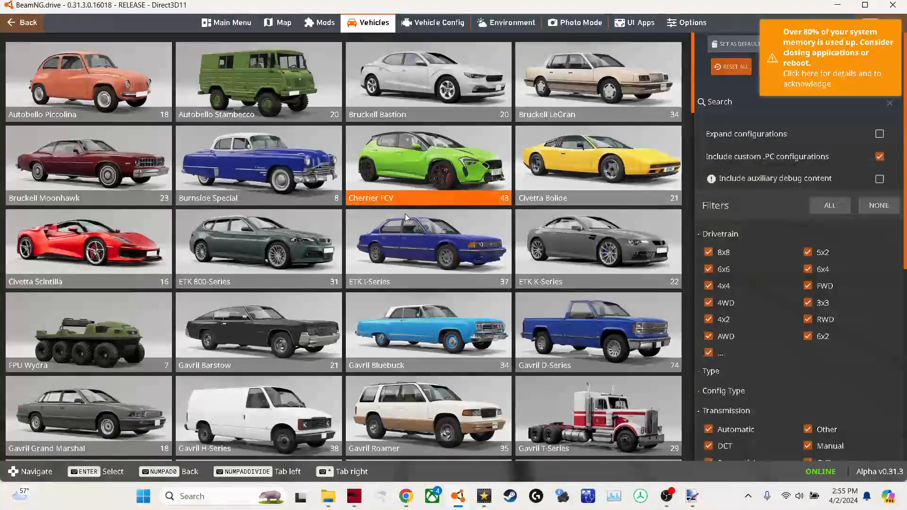
{"action": "scroll", "coordinate": [374, 203], "scroll_direction": "down", "scroll_amount": 5}
{"action": "scroll", "coordinate": [378, 381], "scroll_direction": "down", "scroll_amount": 3}
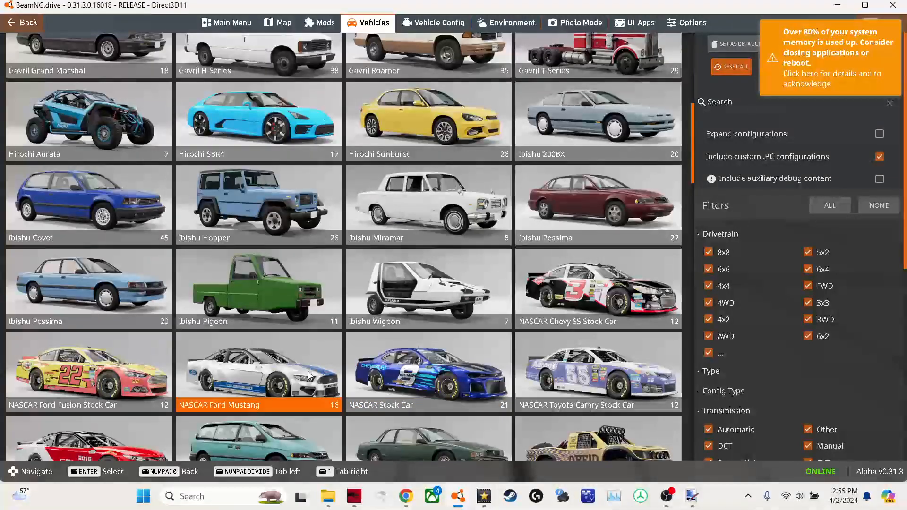
{"action": "double_click", "coordinate": [309, 375]}
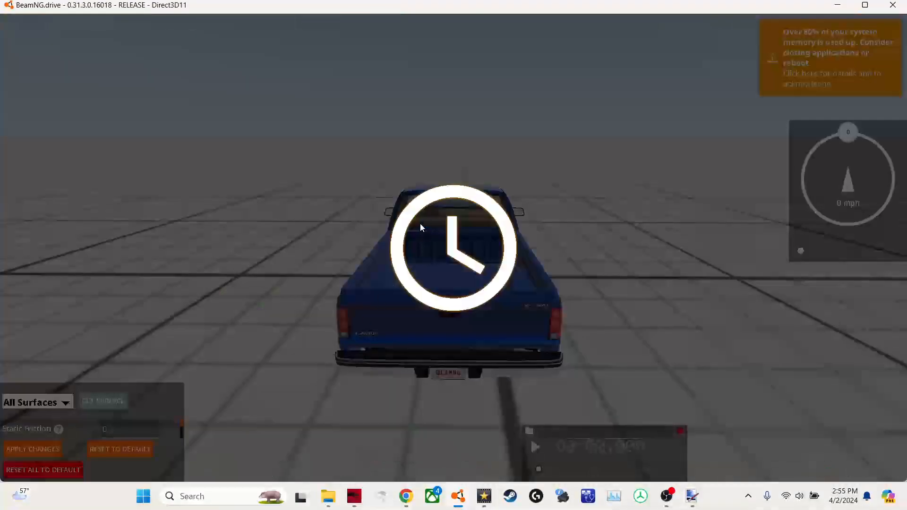
- Set the Mustang's paint design to the SMCS S2 number 11 Viagra Patriotic skin in the vehicle configuration
{"action": "key", "text": "Escape"}
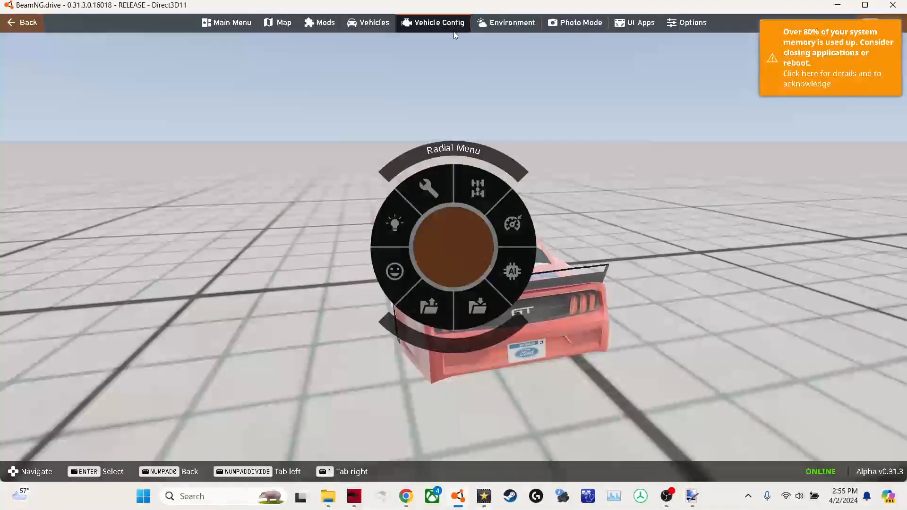
{"action": "left_click", "coordinate": [449, 30]}
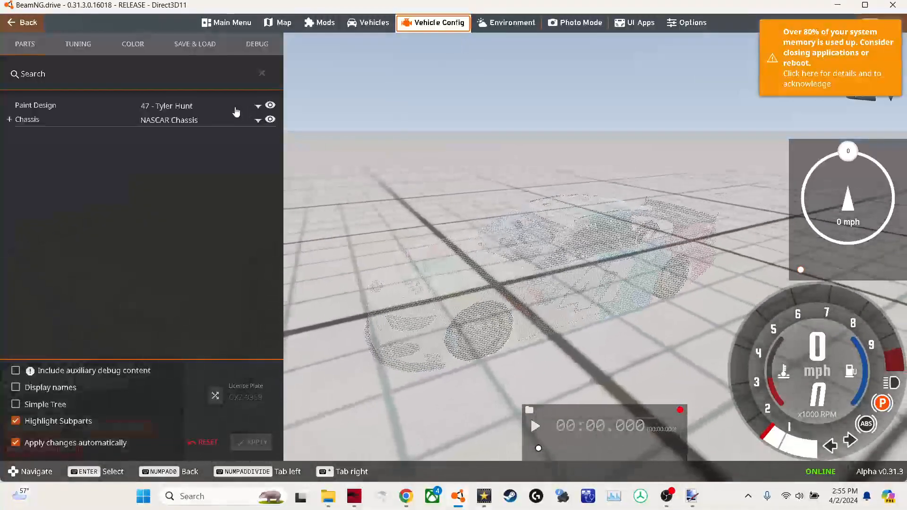
{"action": "left_click", "coordinate": [234, 106]}
{"action": "scroll", "coordinate": [259, 145], "scroll_direction": "up", "scroll_amount": 10}
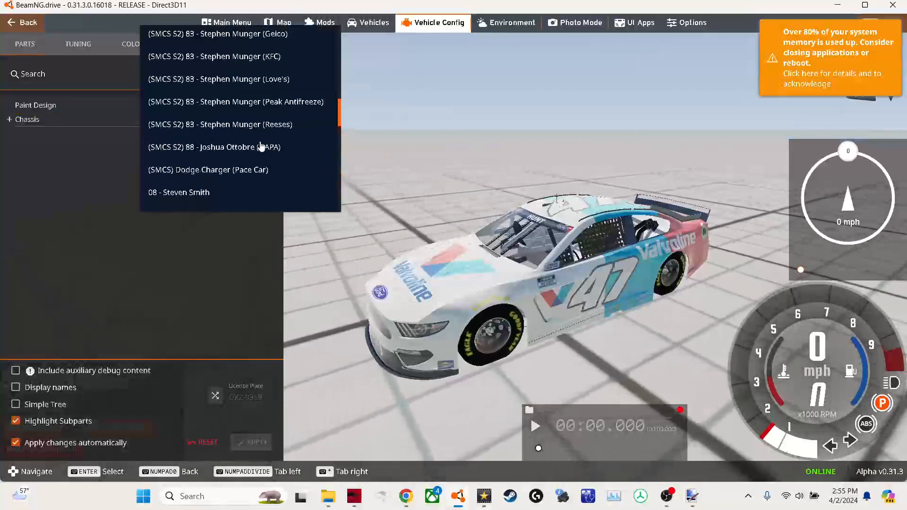
{"action": "scroll", "coordinate": [261, 146], "scroll_direction": "up", "scroll_amount": 5}
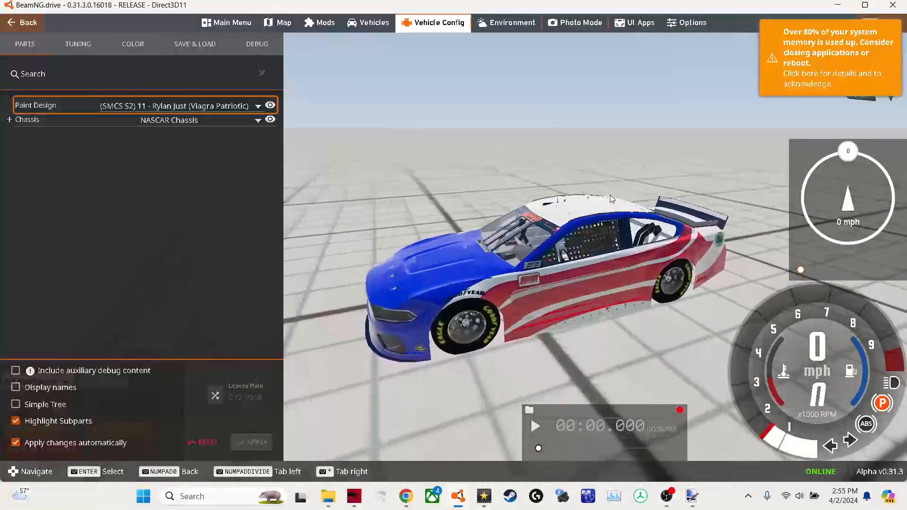
- Inspect the skin's hood, fender and driver side on the car, comparing it with the body_skin_Just5 texture in paint.net
{"action": "left_click_drag", "start_coordinate": [608, 198], "coordinate": [572, 356]}
{"action": "scroll", "coordinate": [685, 364], "scroll_direction": "up", "scroll_amount": 4}
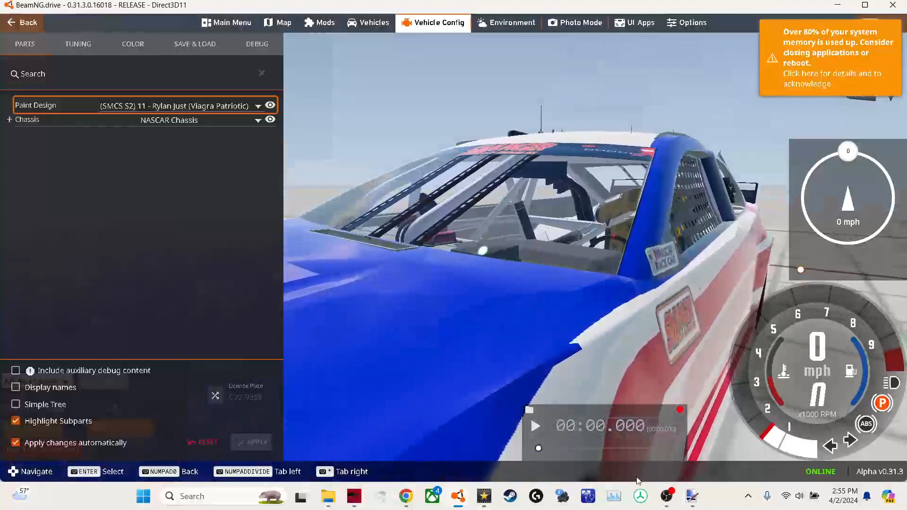
{"action": "left_click", "coordinate": [693, 496]}
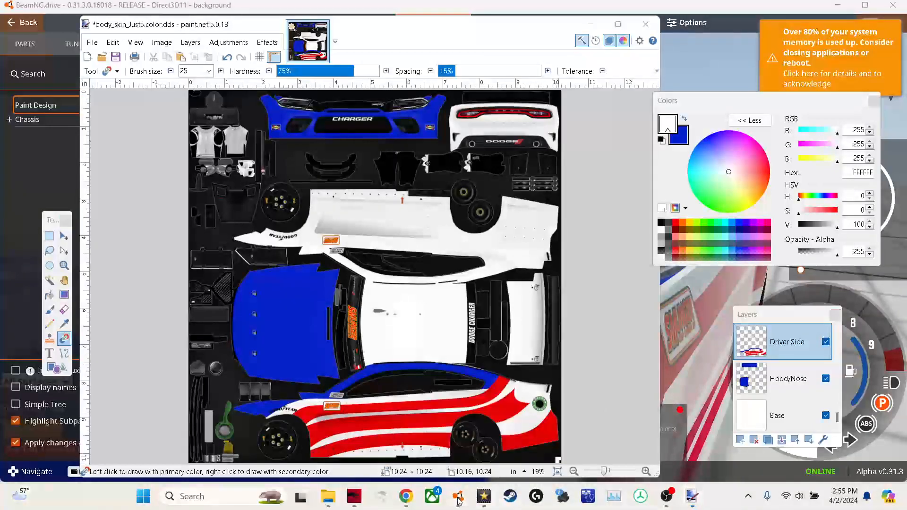
{"action": "left_click", "coordinate": [467, 430]}
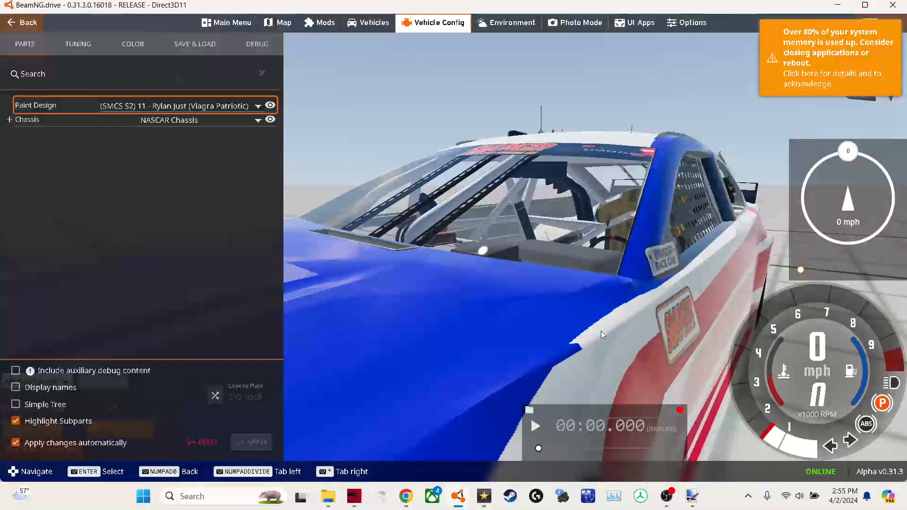
{"action": "left_click", "coordinate": [700, 502]}
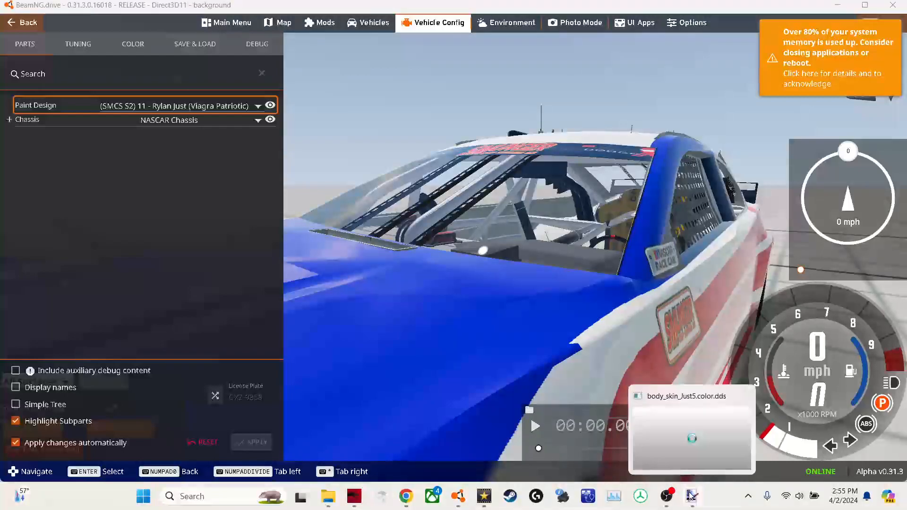
{"action": "left_click", "coordinate": [691, 495]}
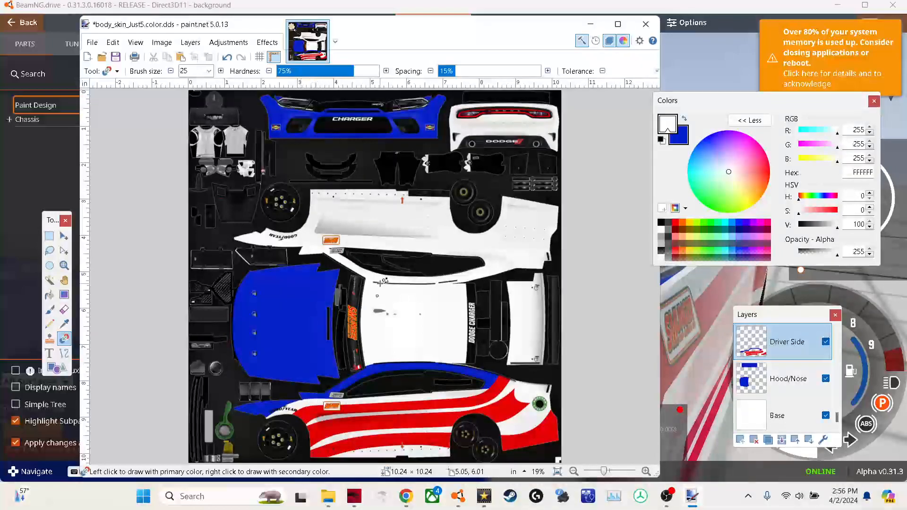
{"action": "left_click", "coordinate": [591, 27]}
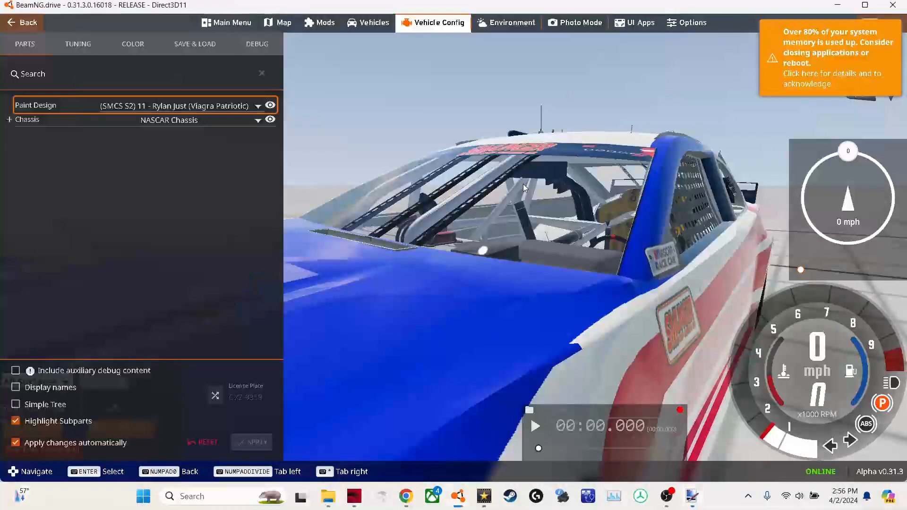
{"action": "scroll", "coordinate": [526, 186], "scroll_direction": "down", "scroll_amount": 5}
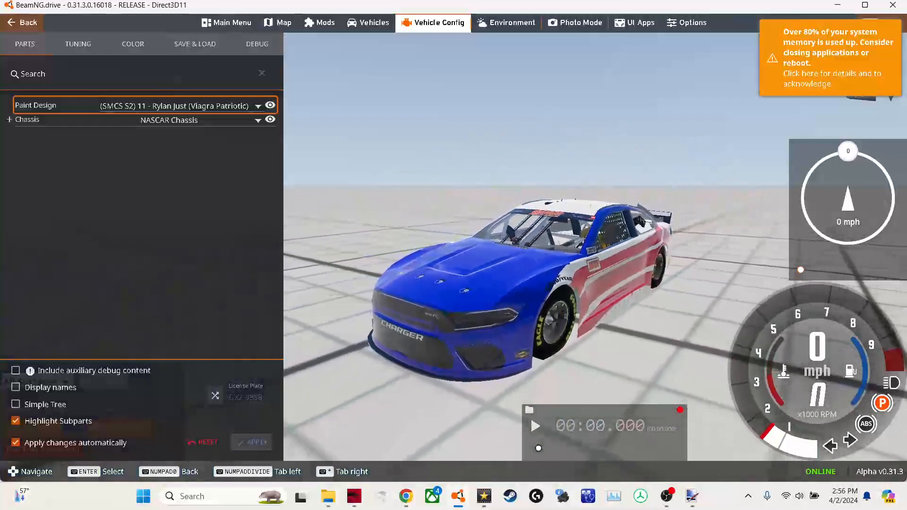
{"action": "left_click_drag", "start_coordinate": [576, 315], "coordinate": [643, 296]}
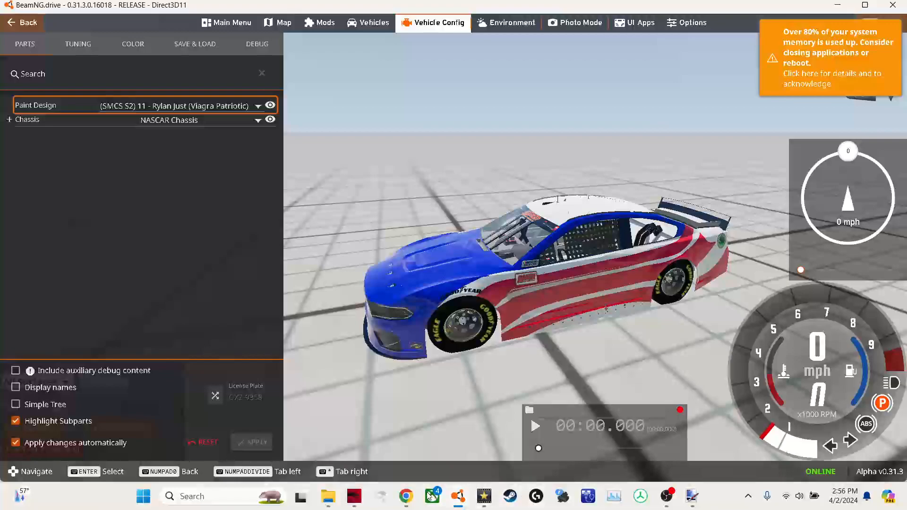
- Compare the skin's stripe layout on the car with the Budweiser number 8 reference photos in Chrome
{"action": "left_click", "coordinate": [406, 496]}
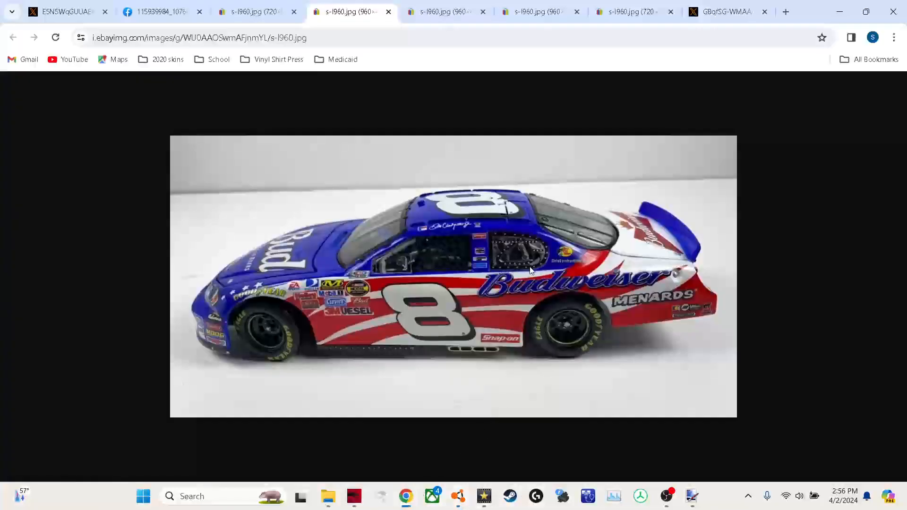
{"action": "left_click", "coordinate": [75, 13]}
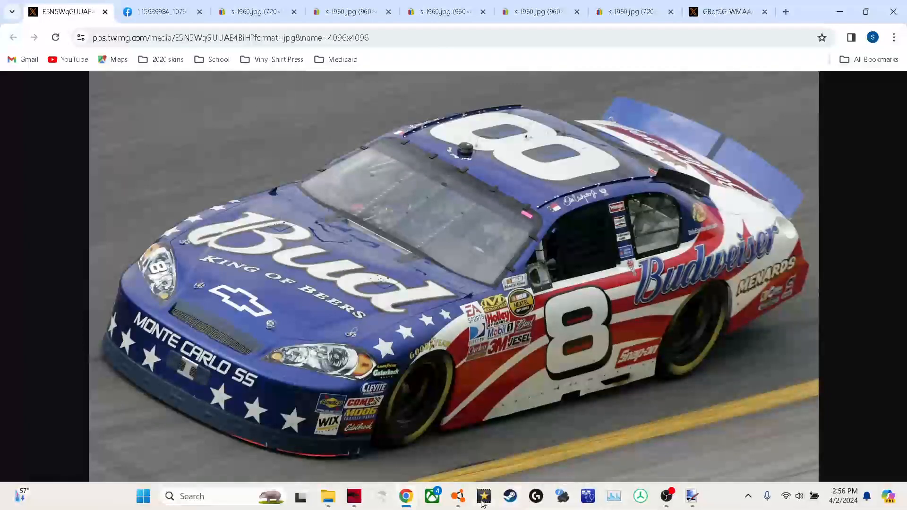
{"action": "left_click", "coordinate": [458, 497]}
{"action": "left_click_drag", "start_coordinate": [628, 259], "coordinate": [698, 362]}
{"action": "left_click_drag", "start_coordinate": [639, 264], "coordinate": [637, 311]}
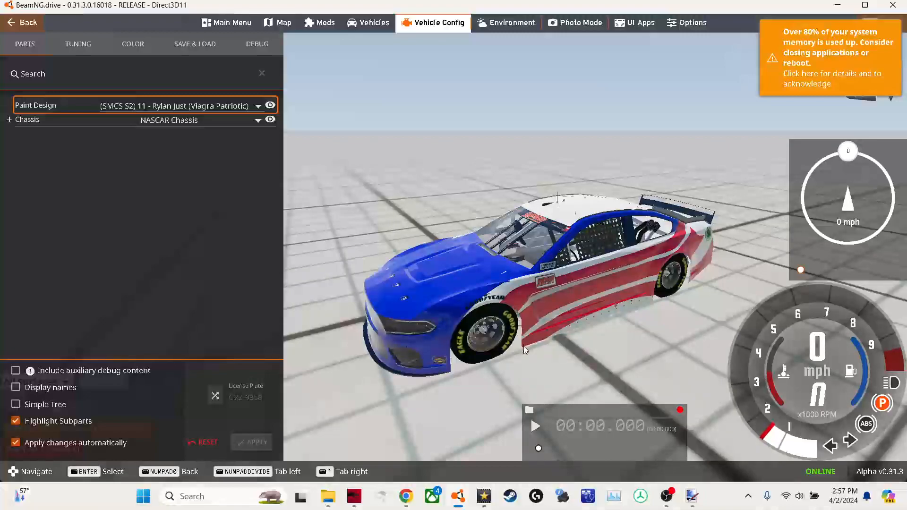
{"action": "mouse_move", "coordinate": [406, 496]}
{"action": "left_click", "coordinate": [441, 433]}
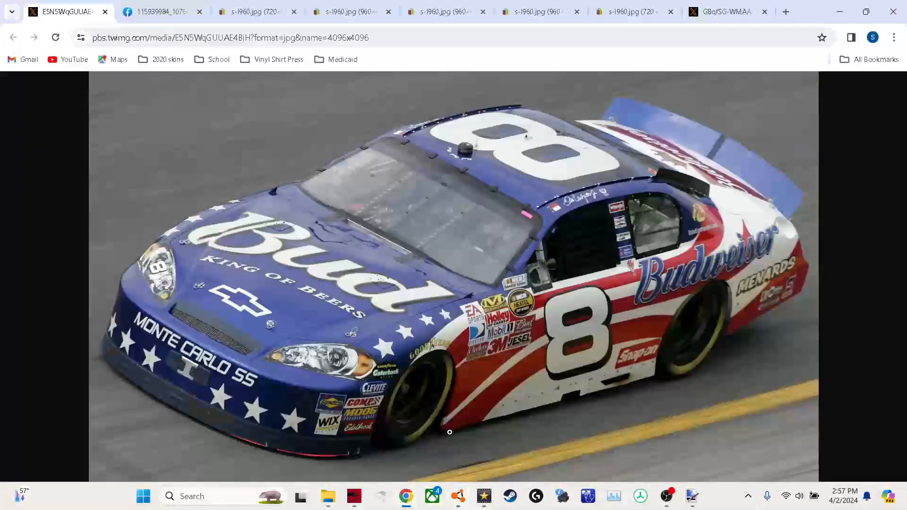
{"action": "left_click", "coordinate": [458, 498]}
{"action": "left_click", "coordinate": [460, 507]}
{"action": "left_click", "coordinate": [460, 506]}
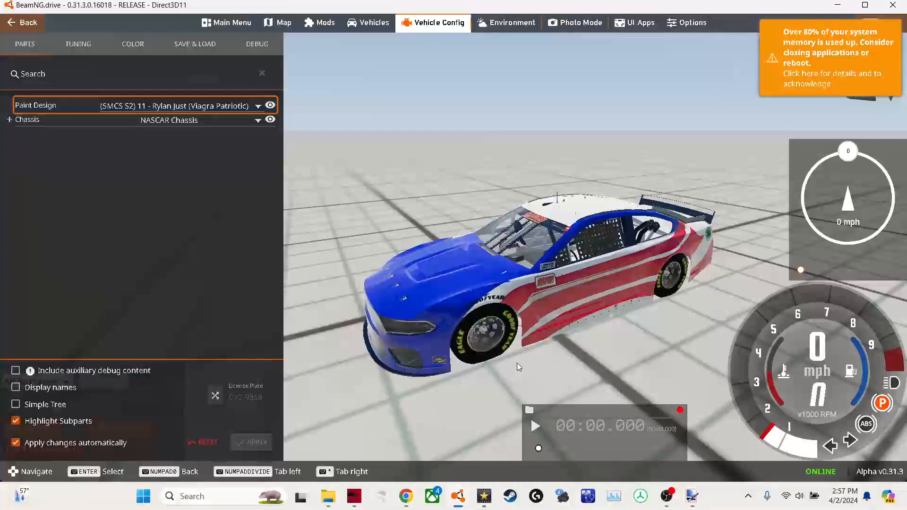
{"action": "left_click", "coordinate": [460, 497]}
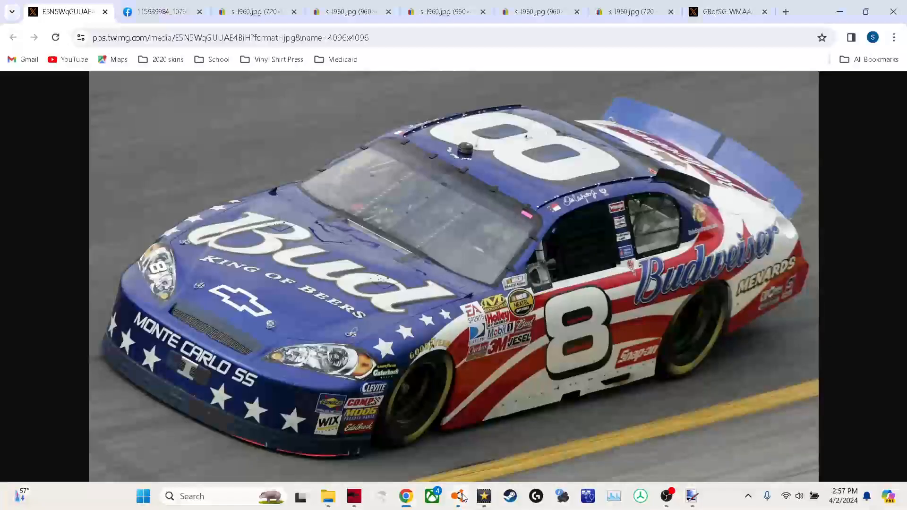
{"action": "left_click", "coordinate": [463, 497]}
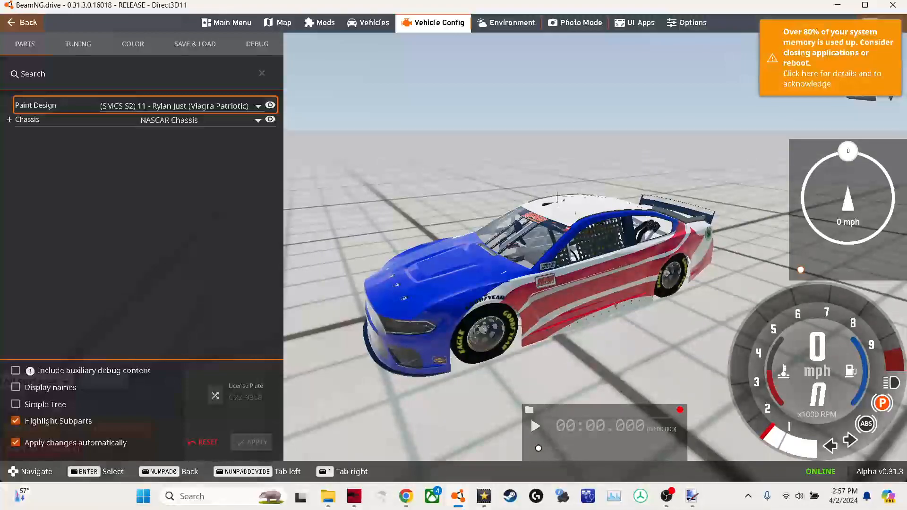
- In paint.net, draw a size 13 blue (001ECC) curve along the front fender's lower blue edge on the Driver Side layer
{"action": "key", "text": "alt+Tab"}
{"action": "scroll", "coordinate": [340, 255], "scroll_direction": "up", "scroll_amount": 5}
{"action": "scroll", "coordinate": [340, 255], "scroll_direction": "down", "scroll_amount": 4}
{"action": "scroll", "coordinate": [341, 255], "scroll_direction": "left", "scroll_amount": 1}
{"action": "left_click", "coordinate": [684, 120]}
{"action": "scroll", "coordinate": [355, 325], "scroll_direction": "left", "scroll_amount": 3}
{"action": "scroll", "coordinate": [354, 324], "scroll_direction": "down", "scroll_amount": 1}
{"action": "left_click", "coordinate": [64, 353]}
{"action": "left_click", "coordinate": [255, 71]}
{"action": "left_click", "coordinate": [241, 208]}
{"action": "left_click_drag", "start_coordinate": [289, 321], "coordinate": [483, 305]}
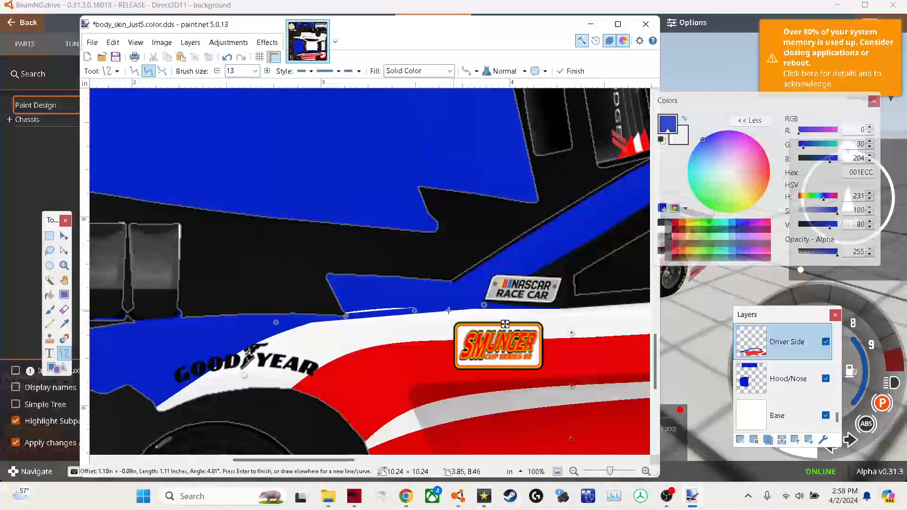
{"action": "left_click_drag", "start_coordinate": [345, 316], "coordinate": [342, 313]}
{"action": "mouse_move", "coordinate": [415, 311]}
{"action": "left_mouse_down"}
{"action": "mouse_move", "coordinate": [340, 318]}
{"action": "mouse_move", "coordinate": [474, 305]}
{"action": "left_mouse_up"}
{"action": "key", "text": "Return"}
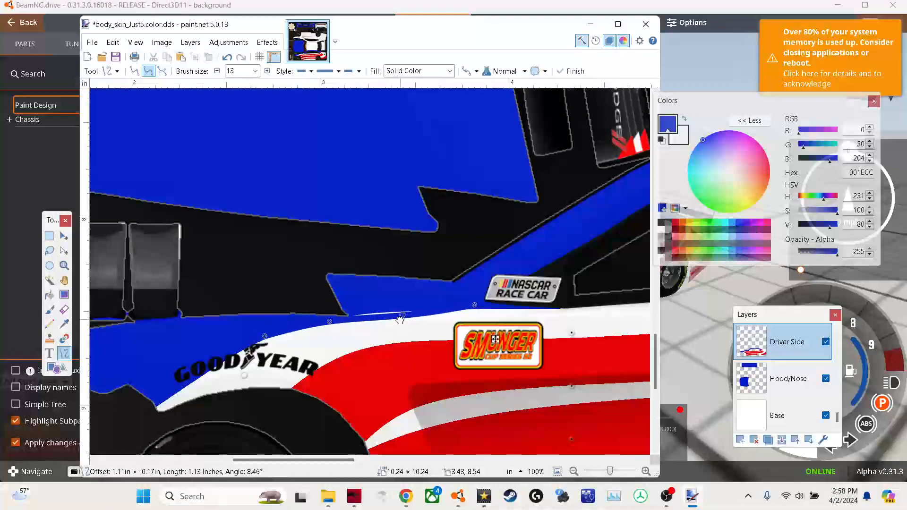
- Sample the stripe red (F20000) and draw a long size 13 curve along the lower white stripe between the wheels
{"action": "scroll", "coordinate": [415, 384], "scroll_direction": "right", "scroll_amount": 3}
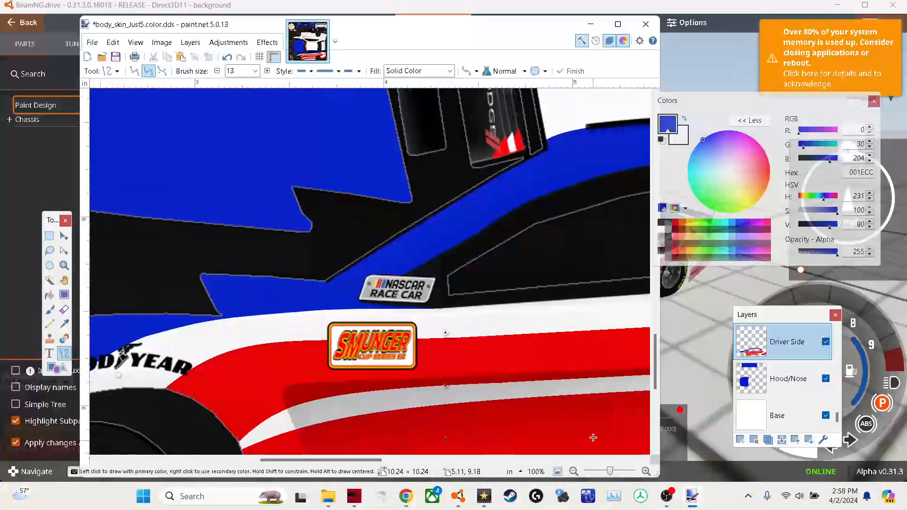
{"action": "scroll", "coordinate": [415, 384], "scroll_direction": "down", "scroll_amount": 3}
{"action": "key", "text": "k"}
{"action": "left_click", "coordinate": [433, 289]}
{"action": "key", "text": "o"}
{"action": "scroll", "coordinate": [435, 287], "scroll_direction": "down", "scroll_amount": 3}
{"action": "scroll", "coordinate": [435, 287], "scroll_direction": "right", "scroll_amount": 3}
{"action": "left_click_drag", "start_coordinate": [150, 339], "coordinate": [615, 236]}
{"action": "left_click", "coordinate": [573, 472]}
{"action": "left_click_drag", "start_coordinate": [291, 288], "coordinate": [302, 273]}
{"action": "left_click_drag", "start_coordinate": [447, 254], "coordinate": [584, 256]}
{"action": "left_click_drag", "start_coordinate": [369, 271], "coordinate": [445, 258]}
- Add a short red curve along the edge of the stripe just behind the rear wheel opening
{"action": "scroll", "coordinate": [497, 241], "scroll_direction": "right", "scroll_amount": 5}
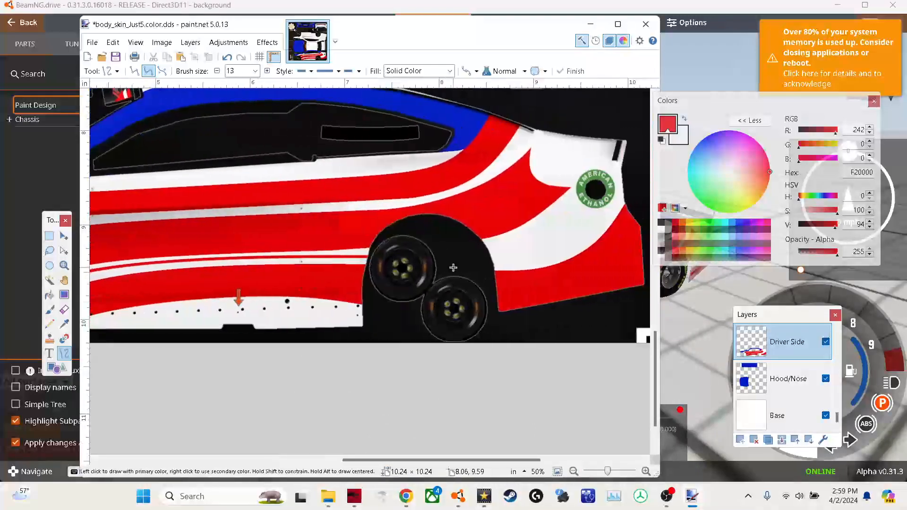
{"action": "left_click_drag", "start_coordinate": [539, 211], "coordinate": [543, 219]}
{"action": "left_click_drag", "start_coordinate": [511, 230], "coordinate": [477, 251]}
{"action": "key", "text": "Return"}
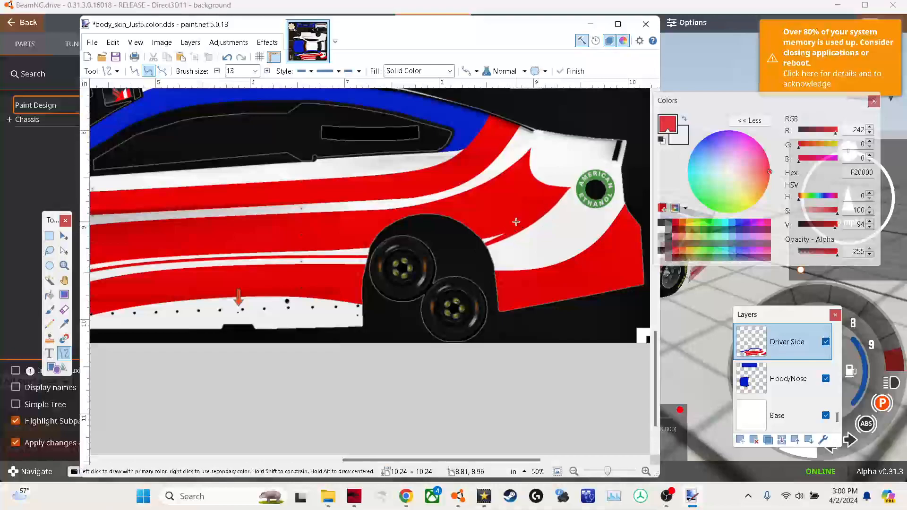
- Try to select the middle red stripe on the driver side using the Magic Wand and Ellipse Select tools
{"action": "left_click", "coordinate": [49, 280]}
{"action": "left_click", "coordinate": [313, 229]}
{"action": "left_click", "coordinate": [490, 239]}
{"action": "left_click", "coordinate": [49, 265]}
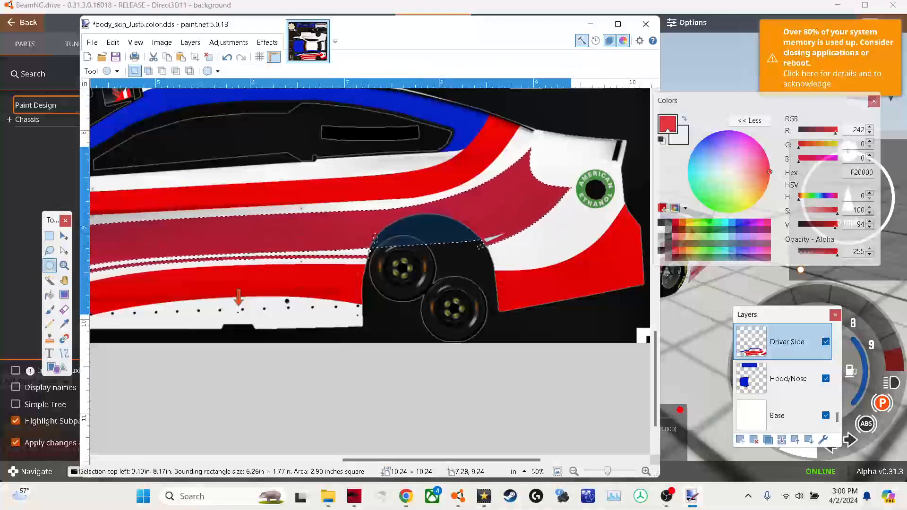
{"action": "key", "text": "ctrl+z"}
{"action": "left_click_drag", "start_coordinate": [394, 460], "coordinate": [332, 462]}
{"action": "left_click", "coordinate": [50, 265]}
{"action": "left_click_drag", "start_coordinate": [191, 270], "coordinate": [138, 303]}
- Try to select the thin white stripe below the middle red one with the Magic Wand, and clear the selection
{"action": "left_click", "coordinate": [49, 280]}
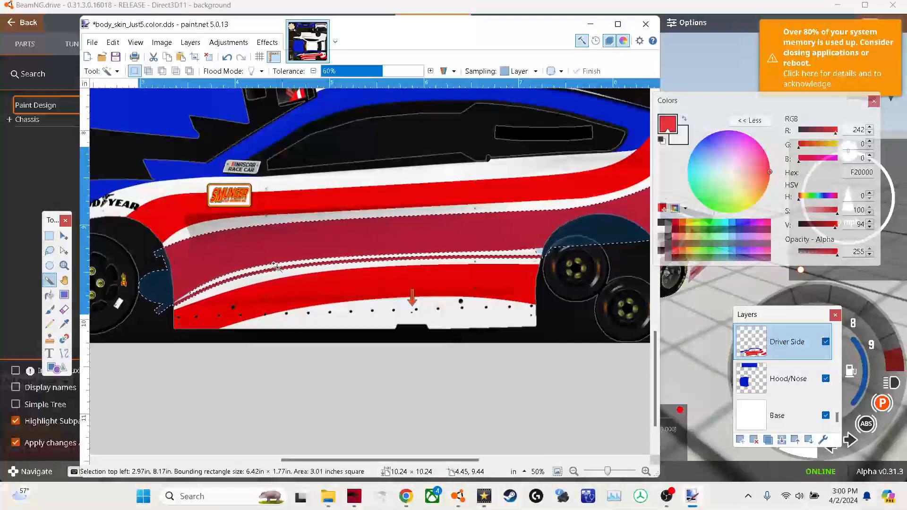
{"action": "left_click", "coordinate": [254, 270], "text": "ctrl"}
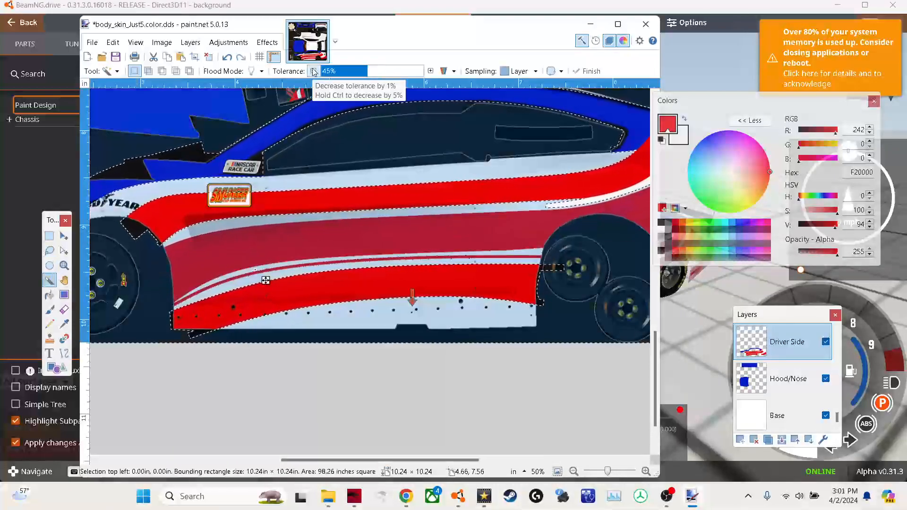
{"action": "key", "text": "ctrl+z"}
{"action": "key", "text": "ctrl+z"}
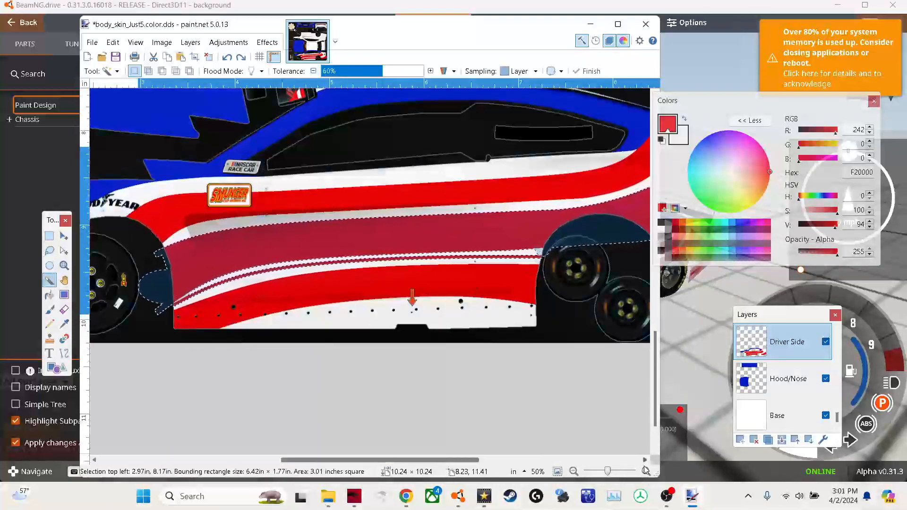
{"action": "key", "text": "ctrl+plus"}
{"action": "key", "text": "ctrl+d"}
{"action": "key", "text": "s"}
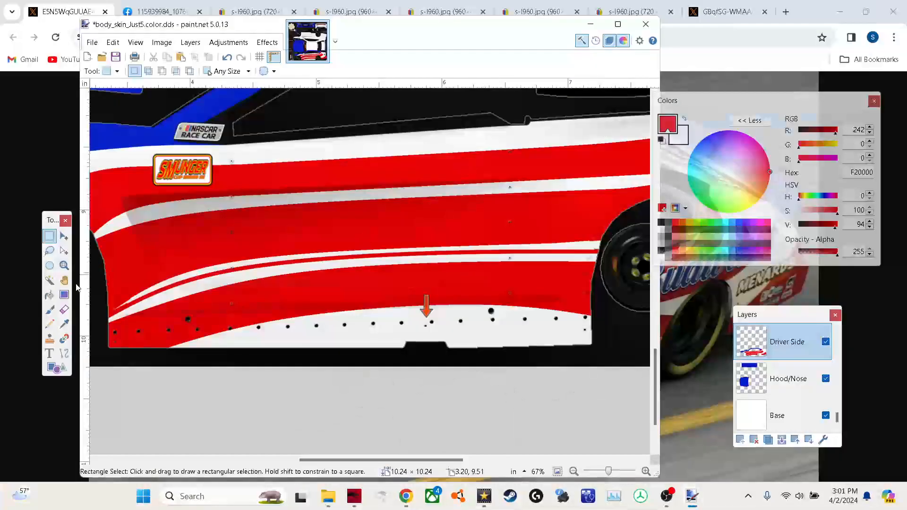
- Test another Magic Wand selection near the front of the lower stripes and deselect it
{"action": "left_click", "coordinate": [49, 279]}
{"action": "left_click", "coordinate": [217, 280]}
{"action": "left_click_drag", "start_coordinate": [391, 459], "coordinate": [449, 459]}
{"action": "key", "text": "s"}
{"action": "key", "text": "ctrl+d"}
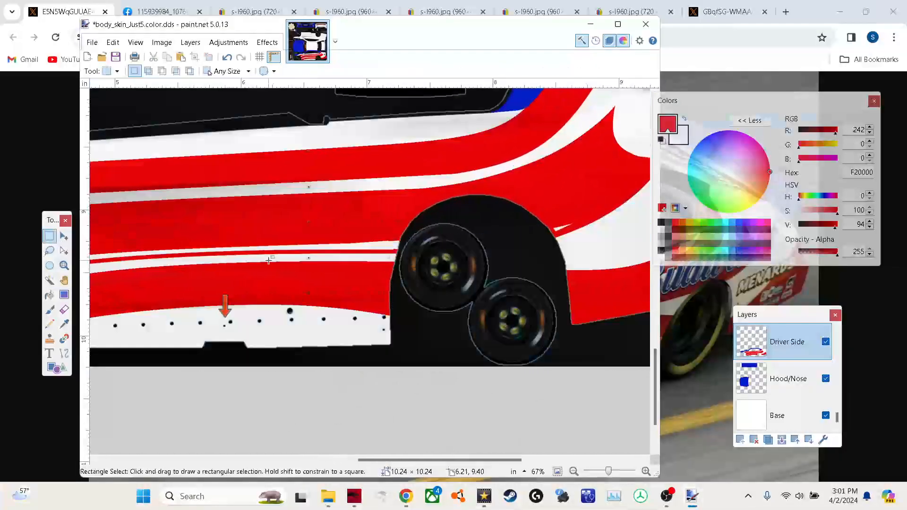
- Brush red over the rear end of the thin white stripe, beside the rear wheel opening on the driver side
{"action": "left_click", "coordinate": [49, 310]}
{"action": "left_click", "coordinate": [209, 71]}
{"action": "left_click", "coordinate": [209, 171]}
{"action": "left_click", "coordinate": [397, 244]}
- Select the middle red stripe and thin red line with the Magic Wand, fill the gap between them with red F20000, and deselect
{"action": "left_click", "coordinate": [49, 280]}
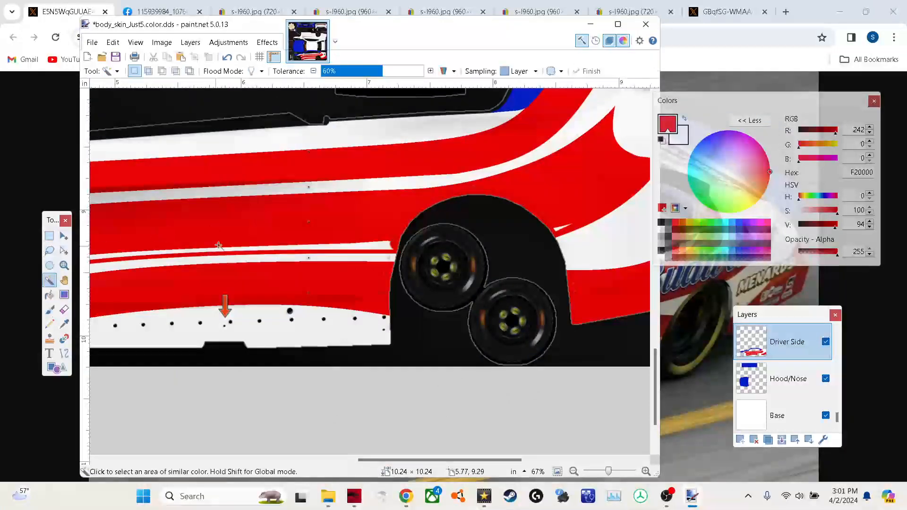
{"action": "left_click", "coordinate": [246, 222]}
{"action": "left_click", "coordinate": [165, 252], "text": "ctrl"}
{"action": "left_click", "coordinate": [382, 248]}
{"action": "left_click", "coordinate": [559, 227]}
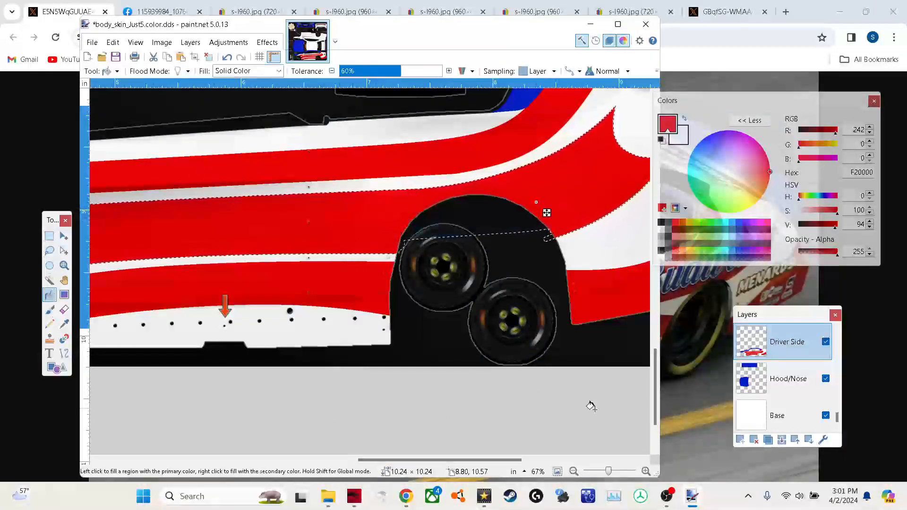
{"action": "left_click", "coordinate": [603, 471]}
{"action": "left_click", "coordinate": [646, 471]}
{"action": "left_click", "coordinate": [646, 471]}
{"action": "left_click", "coordinate": [49, 236]}
{"action": "left_click", "coordinate": [97, 287]}
- Draw a white curve about 1.1 inches long along the front end of the driver side's lower white stripe, using brush size 33
{"action": "left_click", "coordinate": [645, 471]}
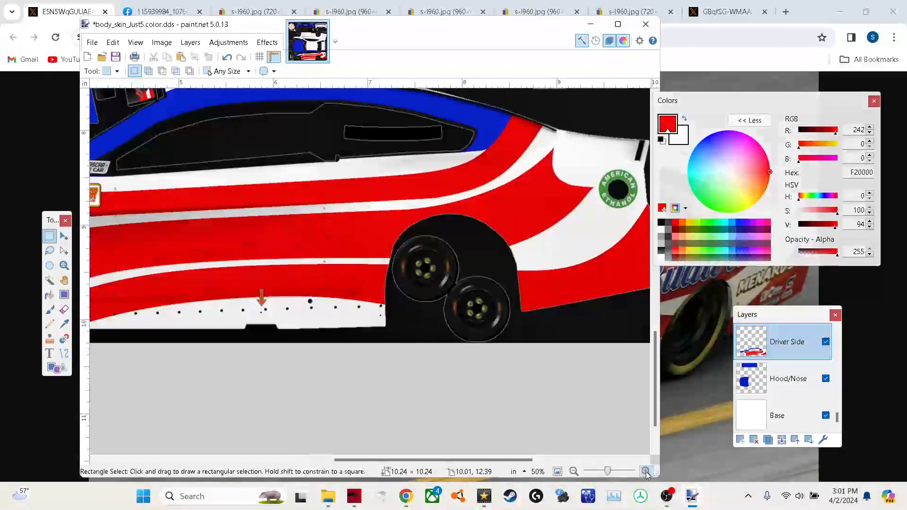
{"action": "left_click_drag", "start_coordinate": [425, 460], "coordinate": [355, 460]}
{"action": "key", "text": "o"}
{"action": "left_click", "coordinate": [684, 118]}
{"action": "left_click_drag", "start_coordinate": [289, 293], "coordinate": [238, 318]}
{"action": "left_click", "coordinate": [216, 71]}
{"action": "left_click_drag", "start_coordinate": [289, 293], "coordinate": [334, 279]}
{"action": "left_click_drag", "start_coordinate": [273, 301], "coordinate": [286, 295]}
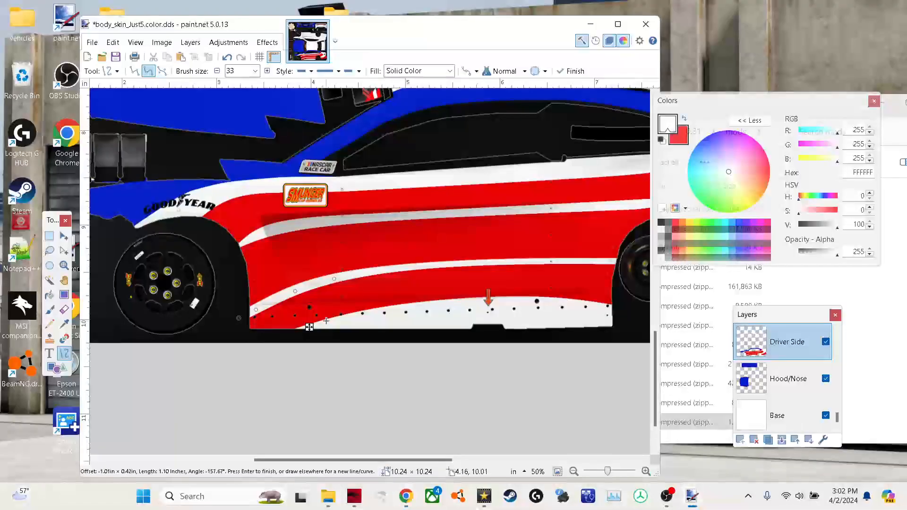
{"action": "key", "text": "Return"}
- Add a second white curve with brush size 23 to smooth the lower white stripe behind the front wheel
{"action": "left_click_drag", "start_coordinate": [247, 320], "coordinate": [386, 270]}
{"action": "left_click", "coordinate": [217, 71]}
{"action": "left_click_drag", "start_coordinate": [339, 287], "coordinate": [338, 280]}
{"action": "left_click_drag", "start_coordinate": [292, 302], "coordinate": [292, 296]}
{"action": "left_click_drag", "start_coordinate": [338, 279], "coordinate": [339, 278]}
{"action": "key", "text": "Return"}
{"action": "left_click_drag", "start_coordinate": [302, 459], "coordinate": [335, 459]}
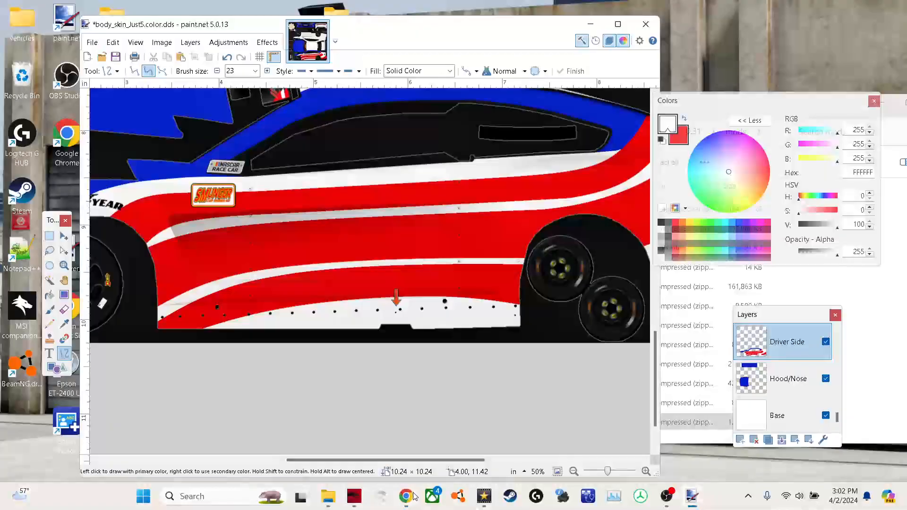
- Duplicate the Driver Side layer and rename the copy Passenger Side
{"action": "scroll", "coordinate": [548, 376], "scroll_direction": "down", "scroll_amount": 2}
{"action": "scroll", "coordinate": [548, 376], "scroll_direction": "up", "scroll_amount": 2}
{"action": "scroll", "coordinate": [548, 376], "scroll_direction": "right", "scroll_amount": 1}
{"action": "left_click", "coordinate": [768, 439]}
{"action": "double_click", "coordinate": [794, 344]}
{"action": "type", "text": "Passenger Side"}
{"action": "key", "text": "BackSpace"}
{"action": "key", "text": "BackSpace"}
{"action": "key", "text": "BackSpace"}
{"action": "key", "text": "BackSpace"}
{"action": "key", "text": "BackSpace"}
{"action": "left_click", "coordinate": [385, 303]}
- Flip the Passenger Side layer vertically and move its artwork onto the passenger-side body panel
{"action": "left_click", "coordinate": [190, 42]}
{"action": "left_click", "coordinate": [204, 147]}
{"action": "key", "text": "m"}
{"action": "scroll", "coordinate": [338, 149], "scroll_direction": "up", "scroll_amount": 2}
{"action": "left_click_drag", "start_coordinate": [340, 151], "coordinate": [339, 272]}
{"action": "scroll", "coordinate": [339, 272], "scroll_direction": "down", "scroll_amount": 1}
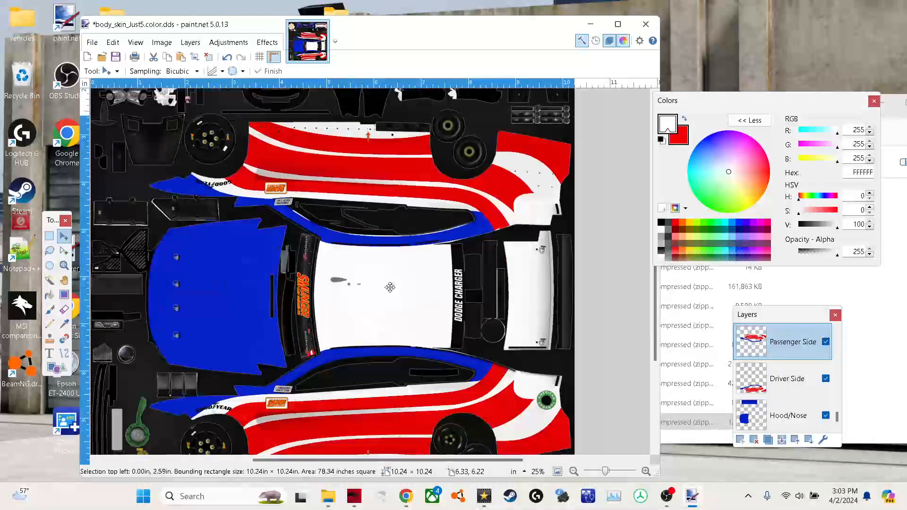
- Nudge the flipped artwork upward in small increments to align it with the passenger-side panel, and clear the selection
{"action": "key", "text": "Up"}
{"action": "key", "text": "Up"}
{"action": "key", "text": "Up"}
{"action": "key", "text": "Up"}
{"action": "key", "text": "Up"}
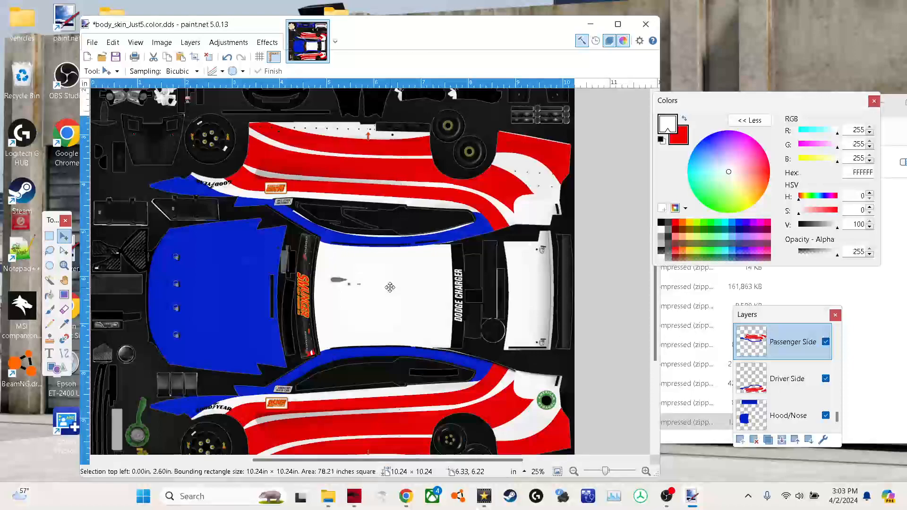
{"action": "key", "text": "Up"}
{"action": "key", "text": "Up"}
{"action": "key", "text": "Up"}
{"action": "key", "text": "Up"}
{"action": "key", "text": "Up"}
{"action": "key", "text": "Up"}
{"action": "key", "text": "Up"}
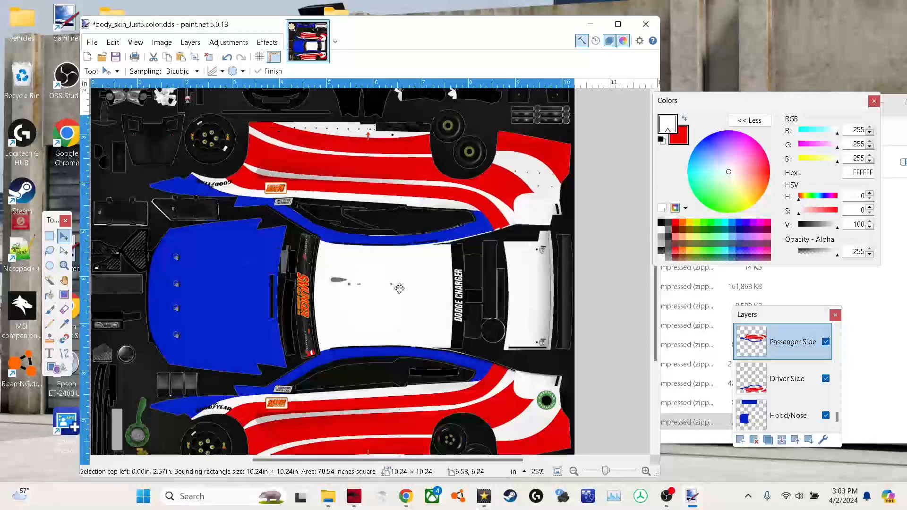
{"action": "left_click", "coordinate": [49, 235]}
- Draw a short red curve about 0.26 inches long at the rear end of the passenger side's red stripe, using brush size 23
{"action": "left_click", "coordinate": [64, 353]}
{"action": "scroll", "coordinate": [530, 199], "scroll_direction": "up", "scroll_amount": 4}
{"action": "left_click", "coordinate": [684, 118]}
{"action": "left_click_drag", "start_coordinate": [442, 306], "coordinate": [453, 327]}
{"action": "mouse_move", "coordinate": [385, 318]}
{"action": "left_mouse_down"}
{"action": "mouse_move", "coordinate": [401, 352]}
{"action": "mouse_move", "coordinate": [411, 322]}
{"action": "left_mouse_up"}
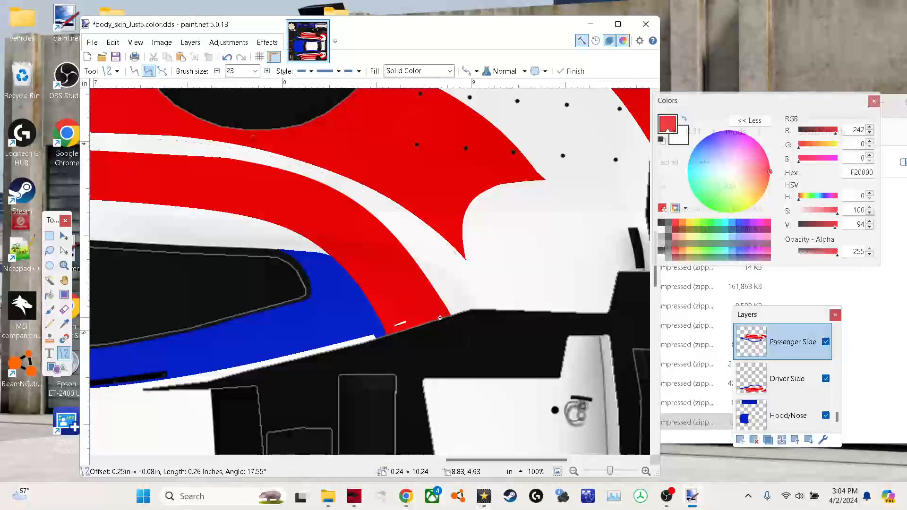
{"action": "key", "text": "Return"}
- Check the passenger-side artwork from end to end and compare the design with the Budweiser car's rear and side reference photos
{"action": "scroll", "coordinate": [435, 407], "scroll_direction": "down", "scroll_amount": 6}
{"action": "scroll", "coordinate": [436, 378], "scroll_direction": "up", "scroll_amount": 6}
{"action": "scroll", "coordinate": [406, 331], "scroll_direction": "left", "scroll_amount": 8}
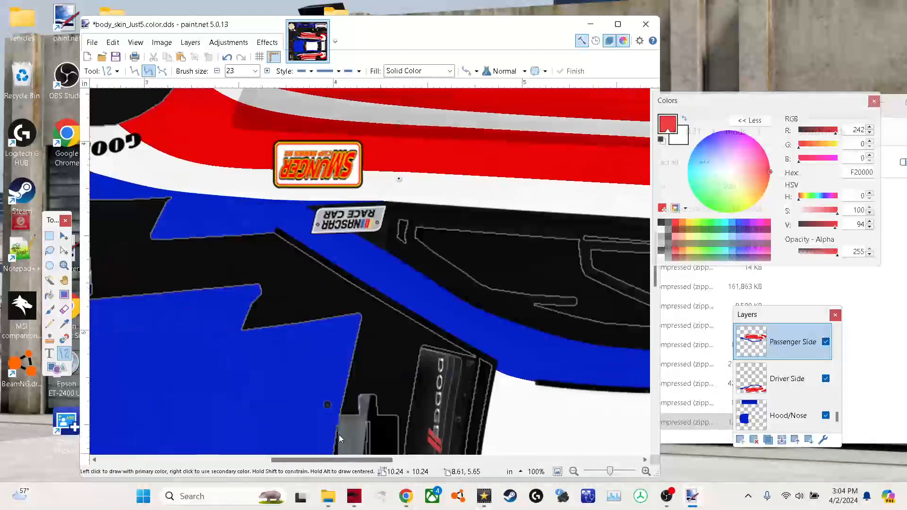
{"action": "scroll", "coordinate": [370, 273], "scroll_direction": "down", "scroll_amount": 2}
{"action": "scroll", "coordinate": [533, 359], "scroll_direction": "down", "scroll_amount": 5}
{"action": "scroll", "coordinate": [543, 381], "scroll_direction": "down", "scroll_amount": 2}
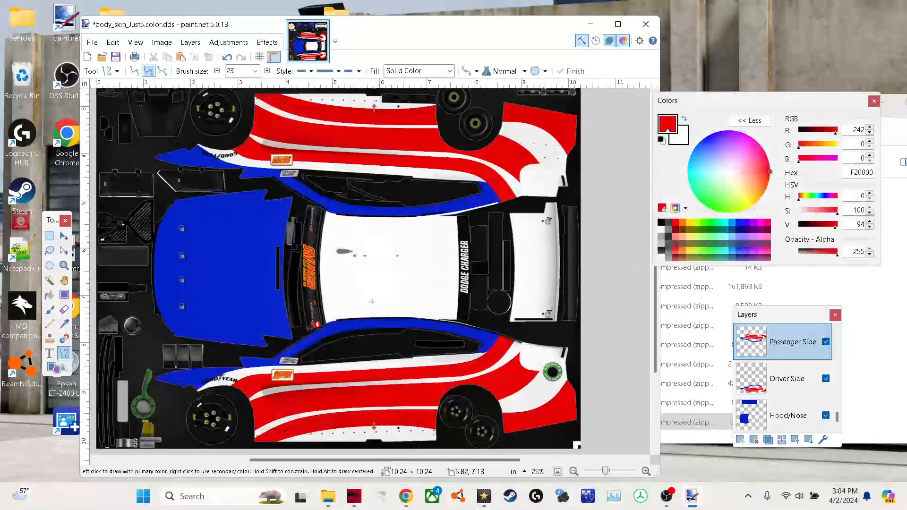
{"action": "left_click", "coordinate": [406, 496]}
{"action": "left_click", "coordinate": [349, 10]}
{"action": "left_click", "coordinate": [421, 7]}
{"action": "left_click", "coordinate": [530, 12]}
{"action": "left_click", "coordinate": [628, 16]}
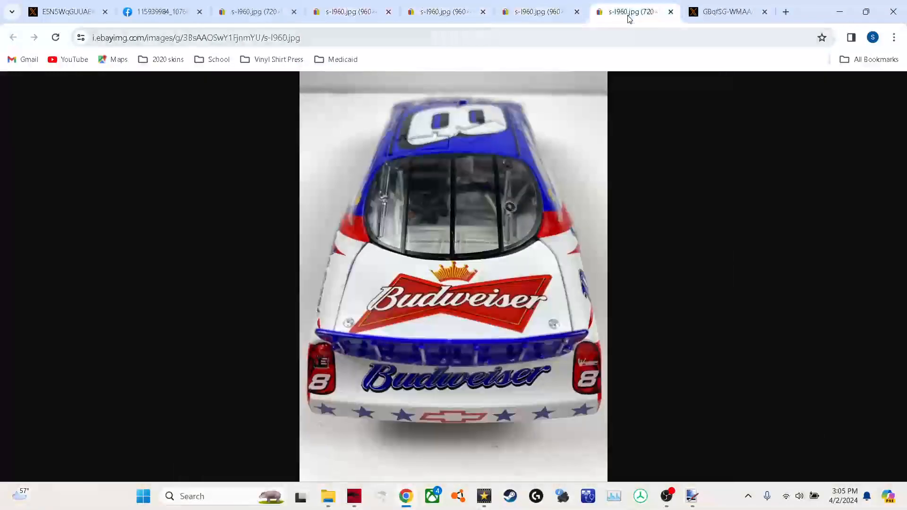
{"action": "left_click", "coordinate": [456, 13]}
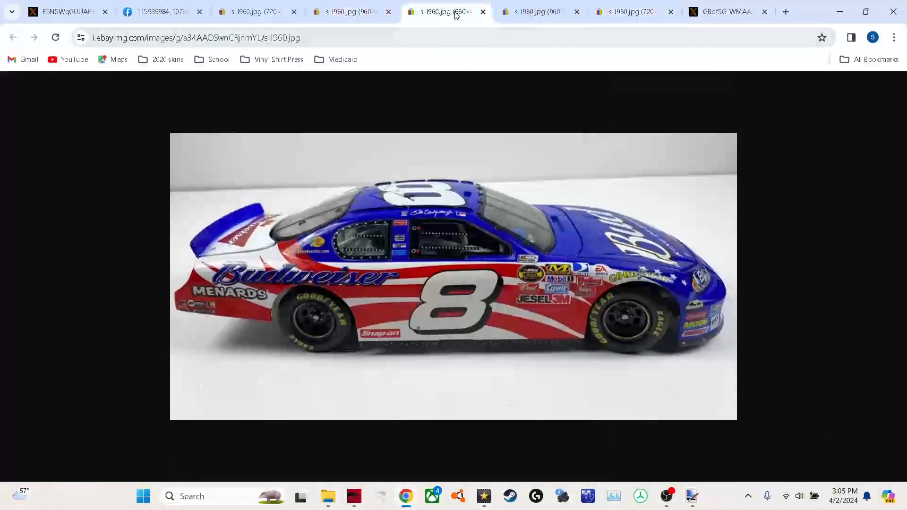
{"action": "key", "text": "ctrl+1"}
{"action": "left_click", "coordinate": [691, 497]}
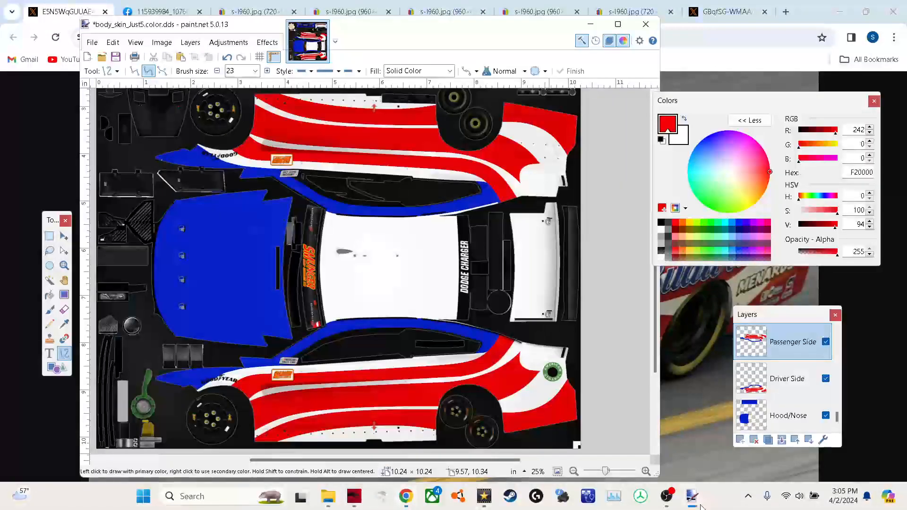
- Merge the Passenger Side and Driver Side layers down into the Hood/Nose layer
{"action": "left_click", "coordinate": [782, 440]}
{"action": "left_click", "coordinate": [782, 439]}
{"action": "left_click", "coordinate": [558, 471]}
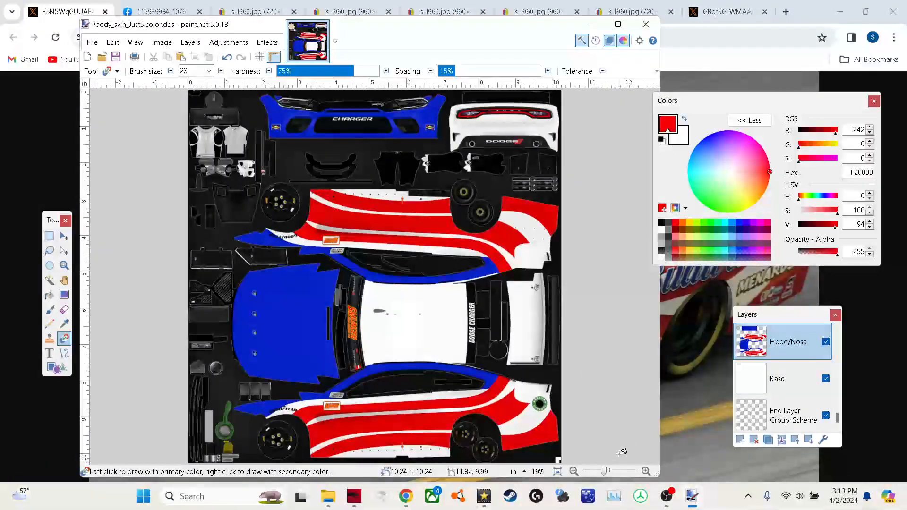
{"action": "left_click", "coordinate": [837, 330]}
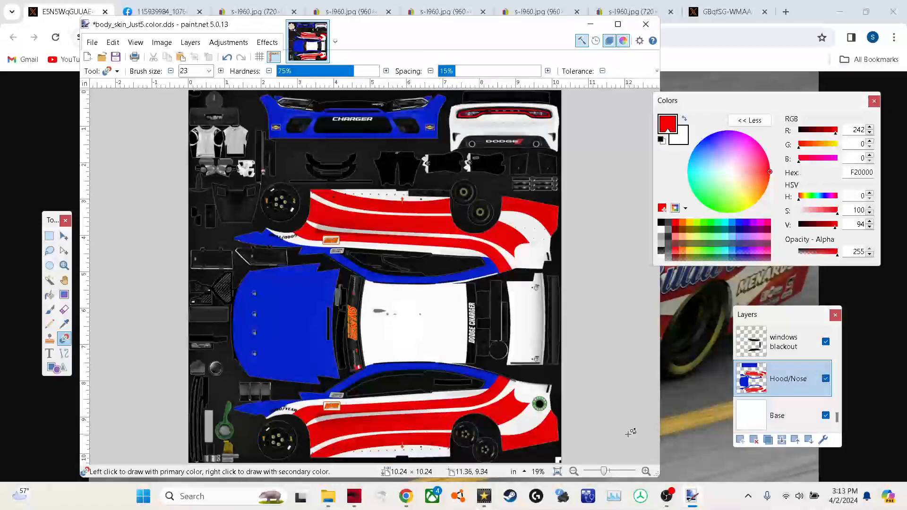
- Inspect the merged skin's stripes, roof edges and hood on both sides of the car for flaws
{"action": "left_click", "coordinate": [646, 471]}
{"action": "left_click", "coordinate": [647, 471]}
{"action": "left_click", "coordinate": [646, 472]}
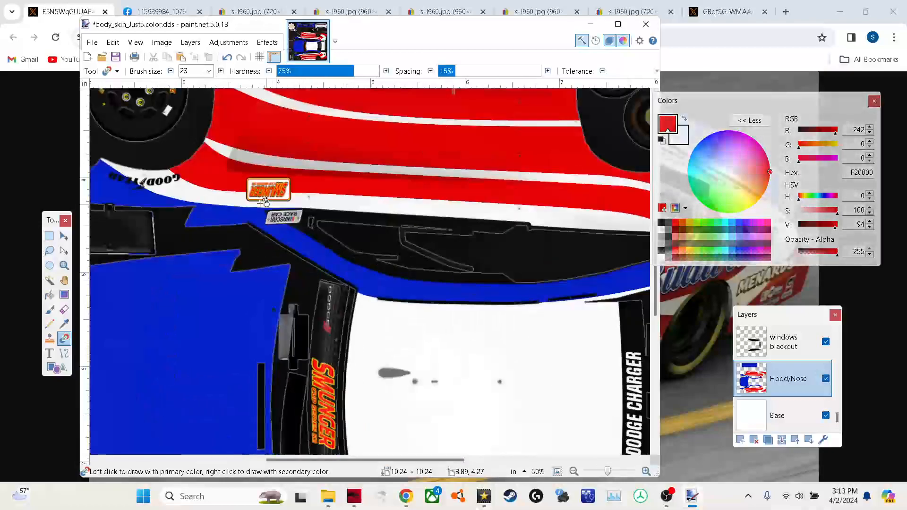
{"action": "scroll", "coordinate": [189, 206], "scroll_direction": "down", "scroll_amount": 2}
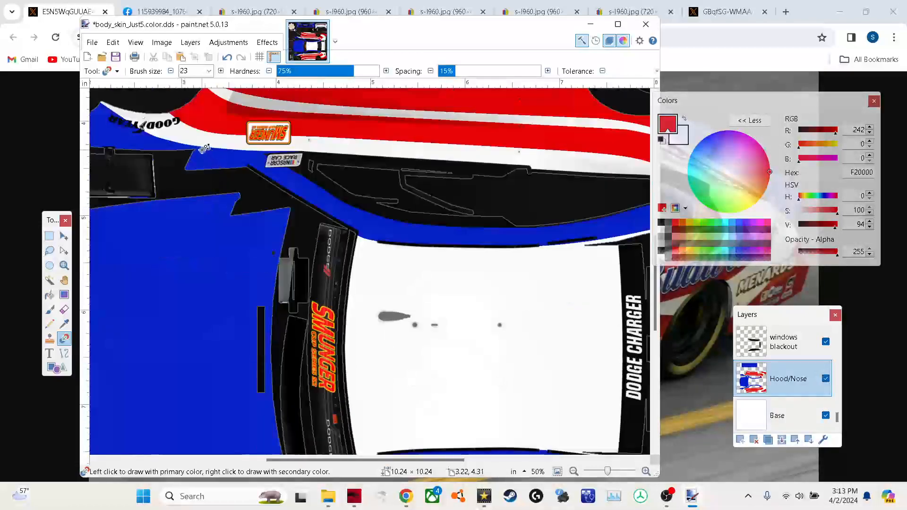
{"action": "scroll", "coordinate": [203, 149], "scroll_direction": "down", "scroll_amount": 8}
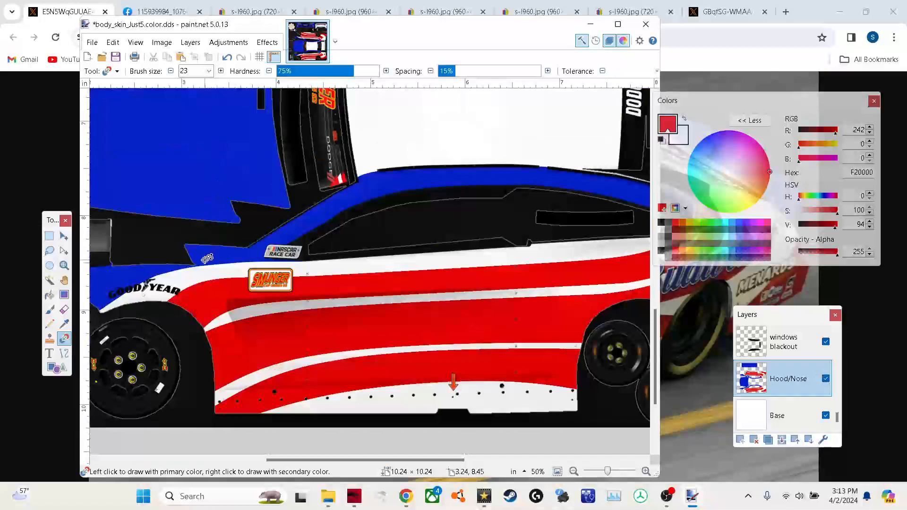
{"action": "scroll", "coordinate": [203, 261], "scroll_direction": "up", "scroll_amount": 10}
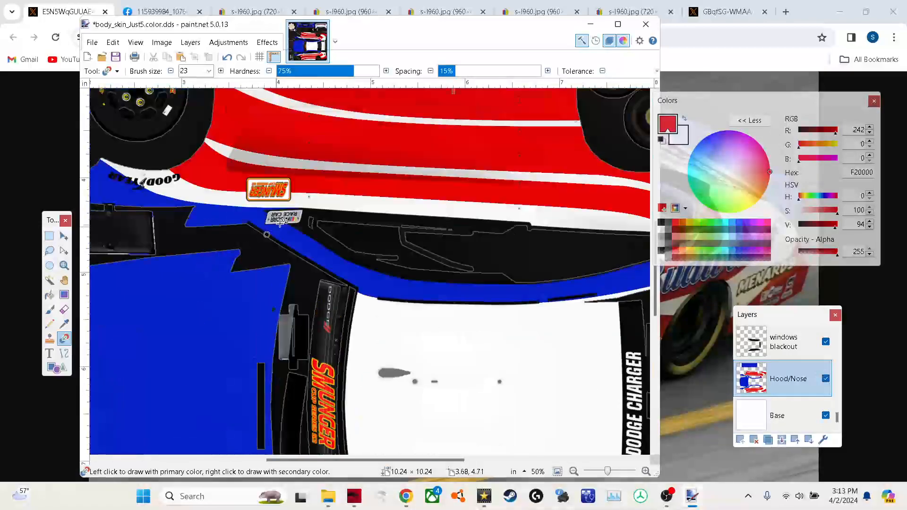
{"action": "left_click", "coordinate": [573, 471]}
{"action": "left_click", "coordinate": [573, 471]}
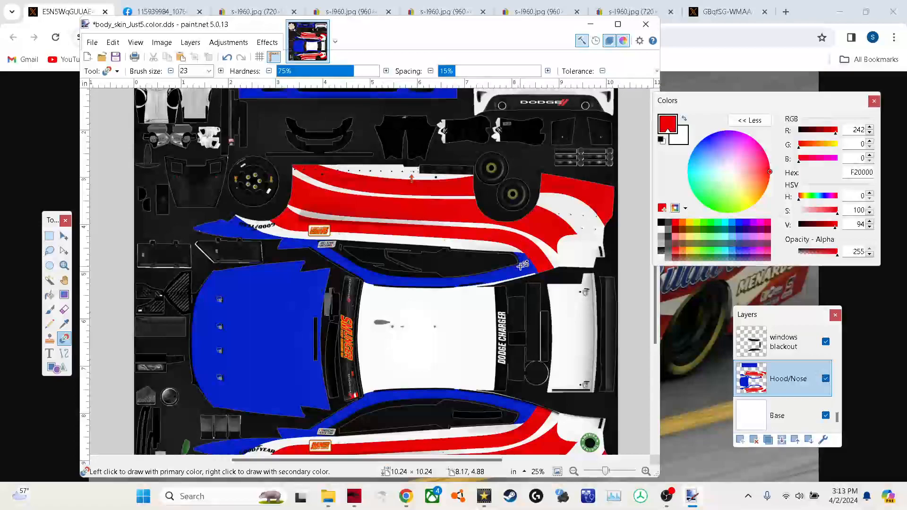
{"action": "scroll", "coordinate": [521, 267], "scroll_direction": "down", "scroll_amount": 2}
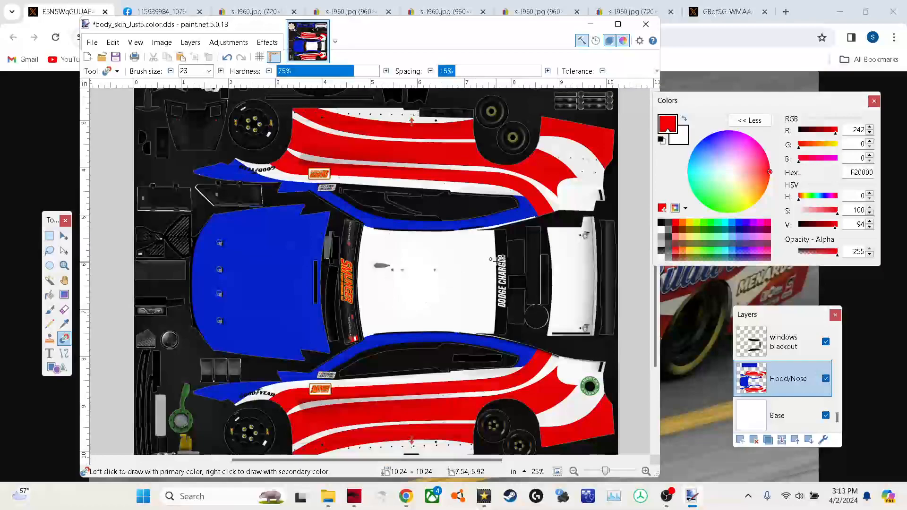
{"action": "scroll", "coordinate": [515, 270], "scroll_direction": "up", "scroll_amount": 2}
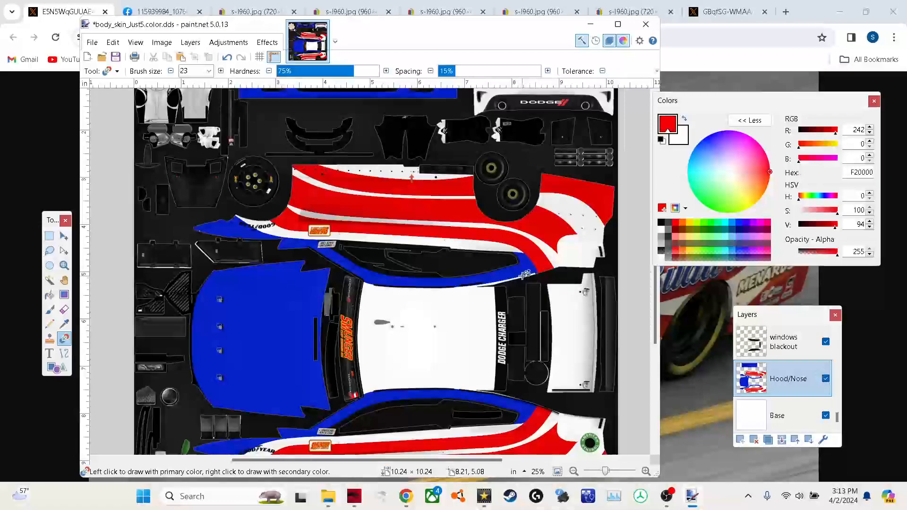
{"action": "scroll", "coordinate": [472, 273], "scroll_direction": "down", "scroll_amount": 4}
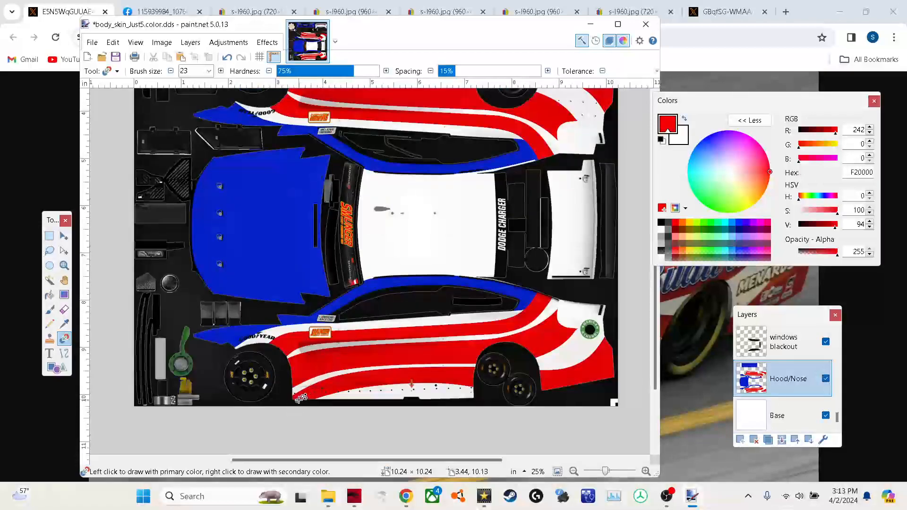
{"action": "scroll", "coordinate": [373, 439], "scroll_direction": "up", "scroll_amount": 3}
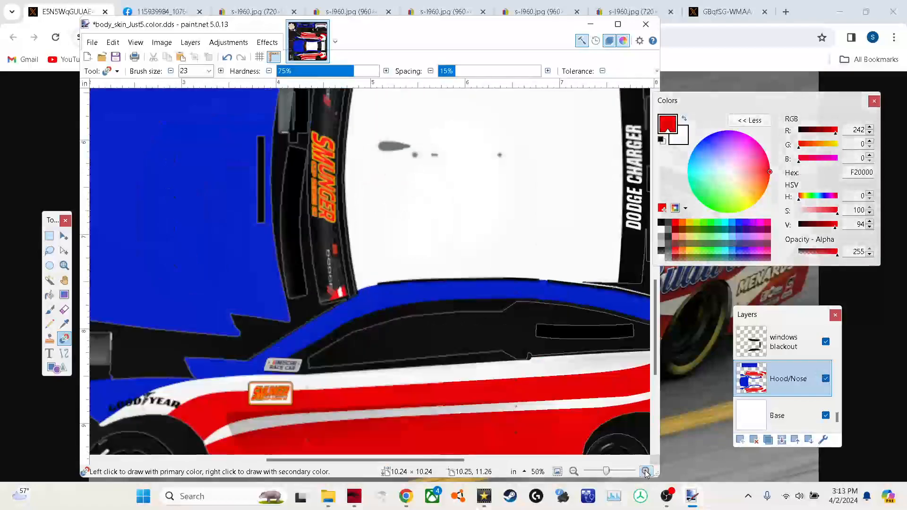
{"action": "scroll", "coordinate": [302, 425], "scroll_direction": "left", "scroll_amount": 3}
{"action": "scroll", "coordinate": [282, 316], "scroll_direction": "up", "scroll_amount": 10}
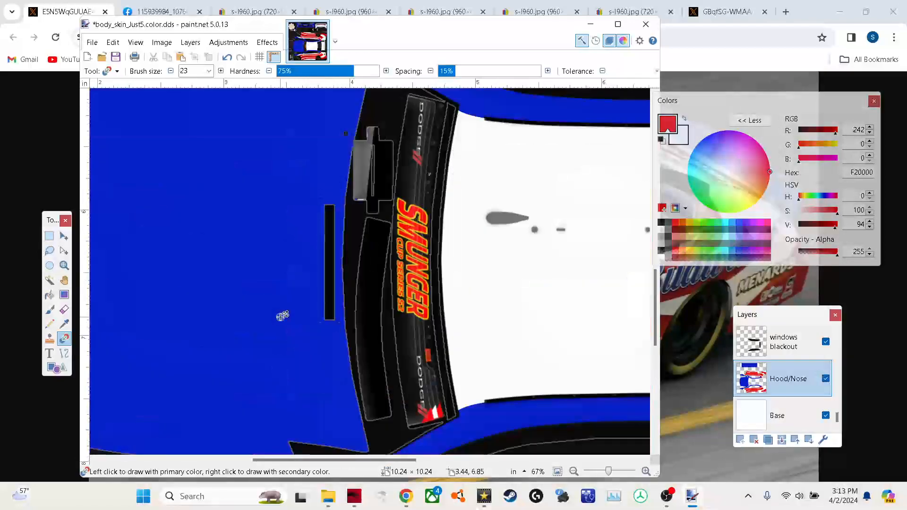
{"action": "left_click_drag", "start_coordinate": [295, 271], "coordinate": [278, 269]}
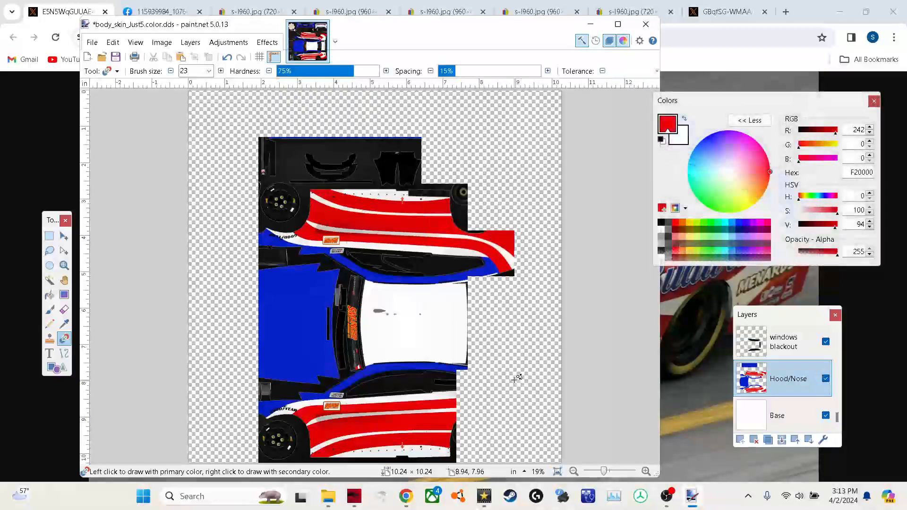
{"action": "left_click", "coordinate": [558, 471]}
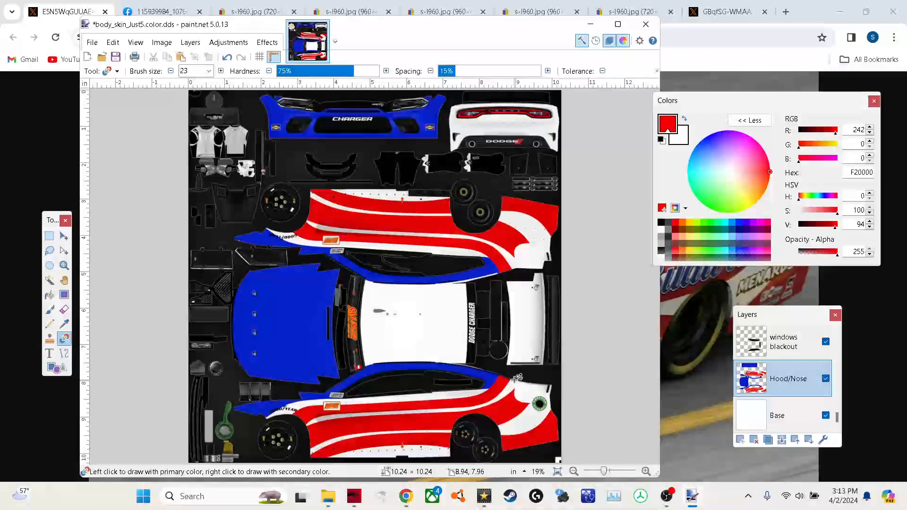
- Save the skin flattened as body_skin_Just5.color in DirectDraw Surface (DDS) format with BC7 (sRGB, DX 11+), replacing the existing file
{"action": "left_click", "coordinate": [96, 42]}
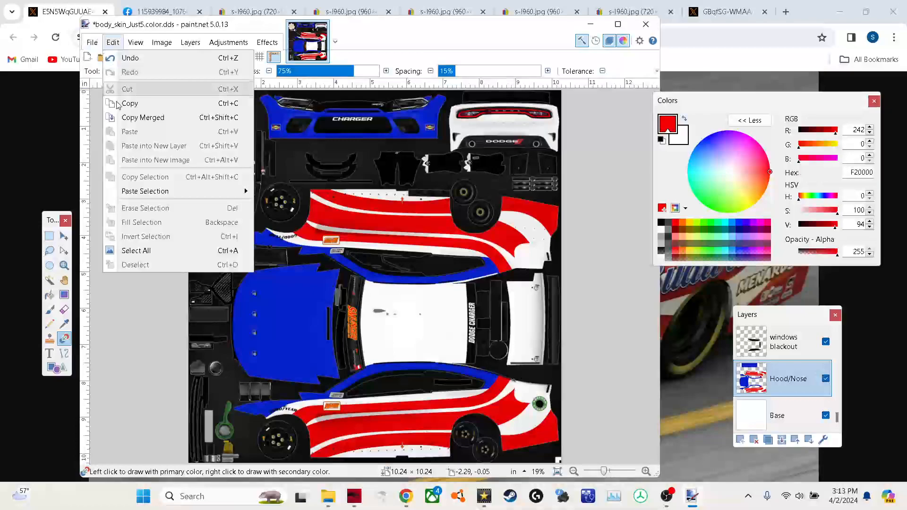
{"action": "left_click", "coordinate": [91, 45]}
{"action": "left_click", "coordinate": [108, 129]}
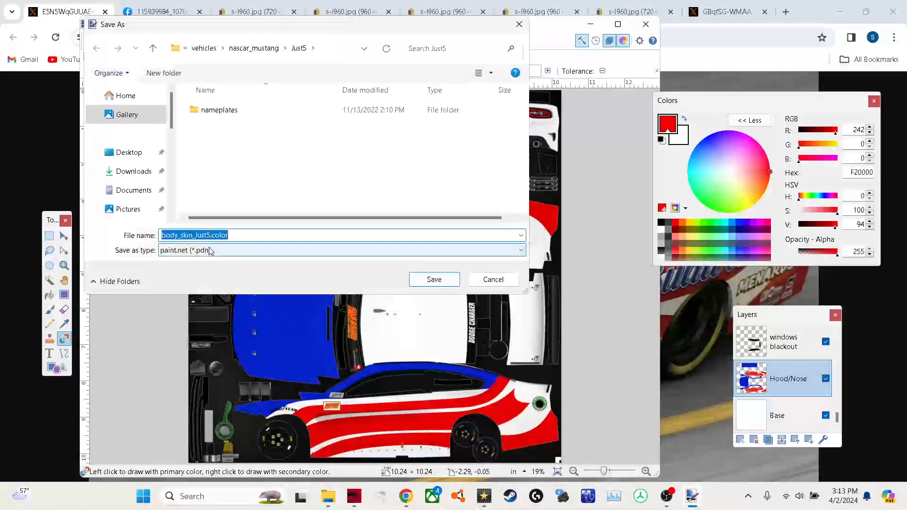
{"action": "left_click", "coordinate": [209, 250]}
{"action": "left_click", "coordinate": [212, 339]}
{"action": "left_click", "coordinate": [433, 279]}
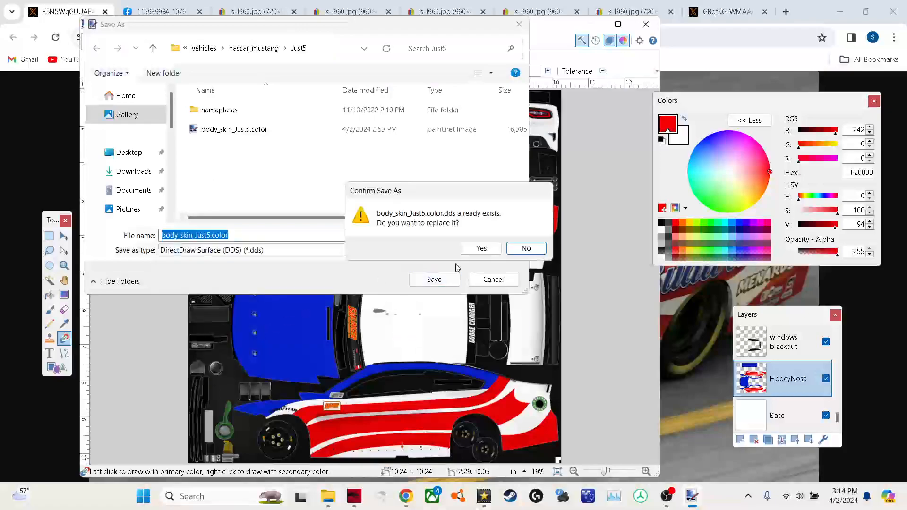
{"action": "left_click", "coordinate": [481, 248]}
{"action": "left_click", "coordinate": [373, 349]}
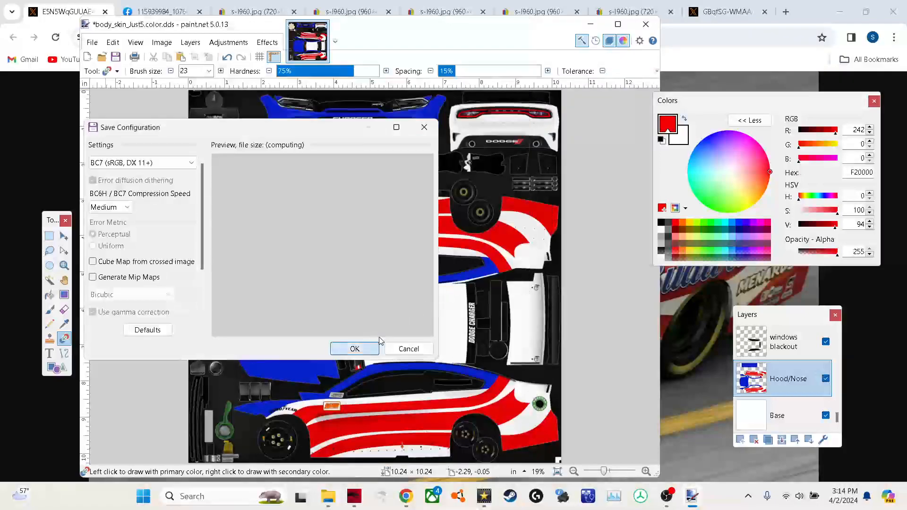
{"action": "left_click", "coordinate": [366, 294]}
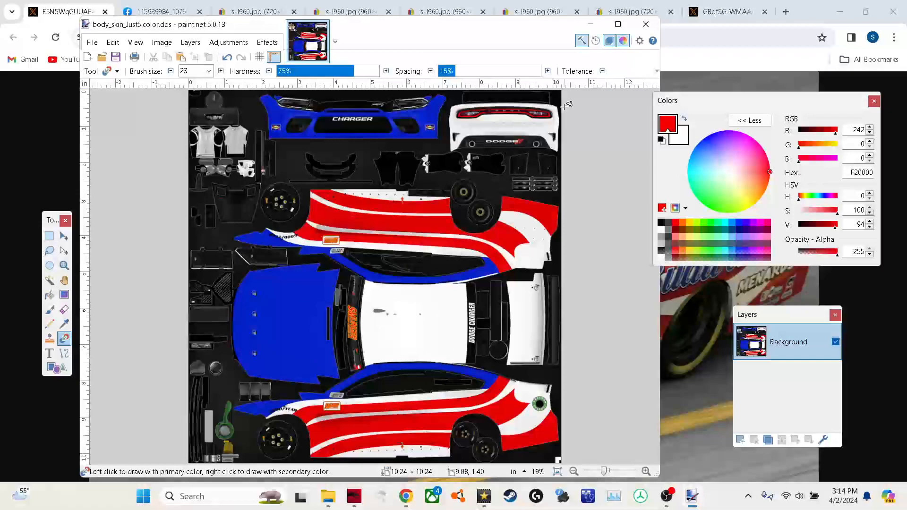
- Minimize the image editor and browser, and open the vehicles folder from the desktop
{"action": "left_click", "coordinate": [594, 25]}
{"action": "left_click", "coordinate": [840, 12]}
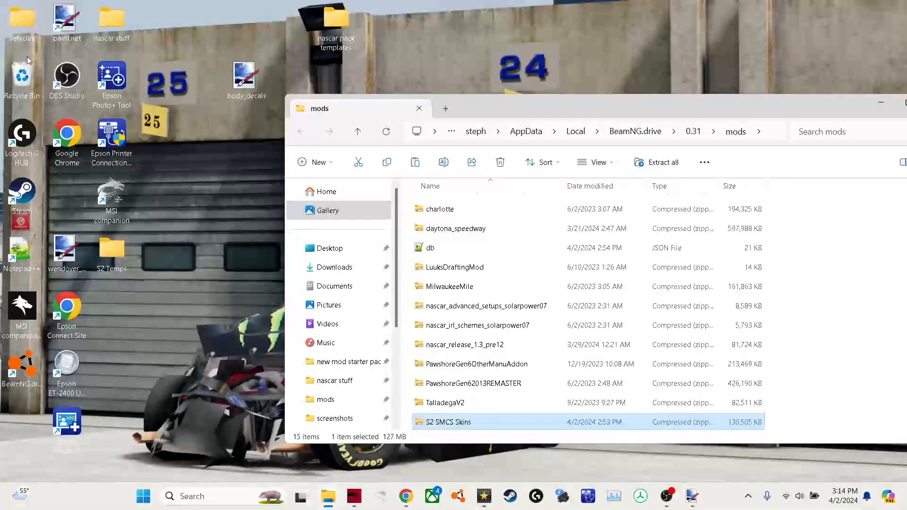
{"action": "double_click", "coordinate": [21, 28]}
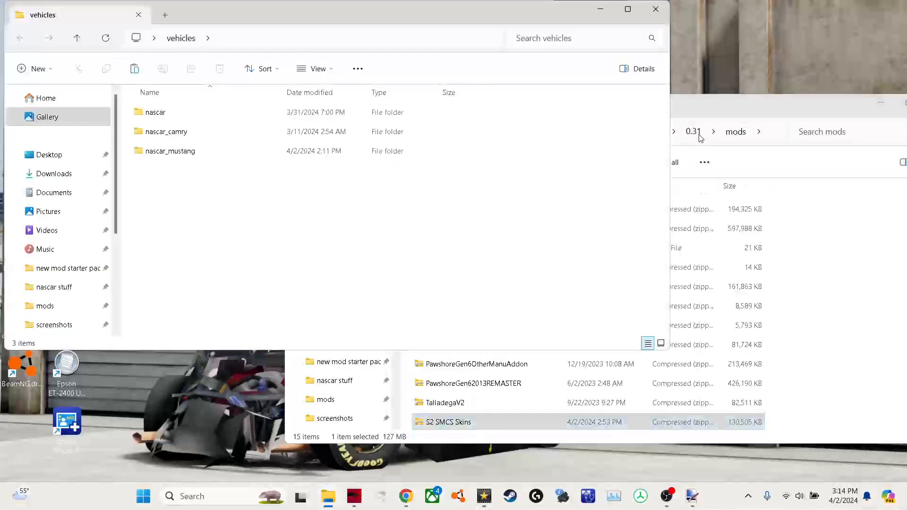
- Open the nascar_mustang Just5 folder inside the S2 SMCS Skins archive in the mods folder
{"action": "left_click", "coordinate": [707, 107]}
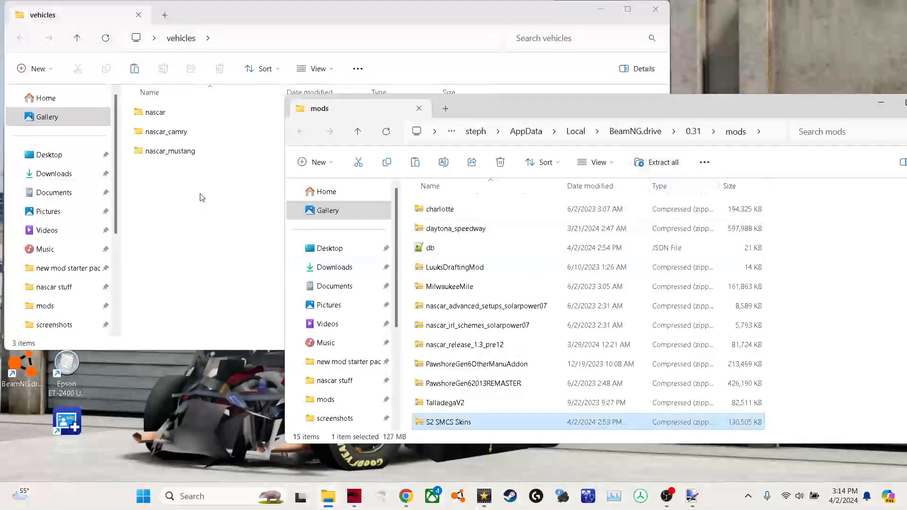
{"action": "double_click", "coordinate": [477, 426]}
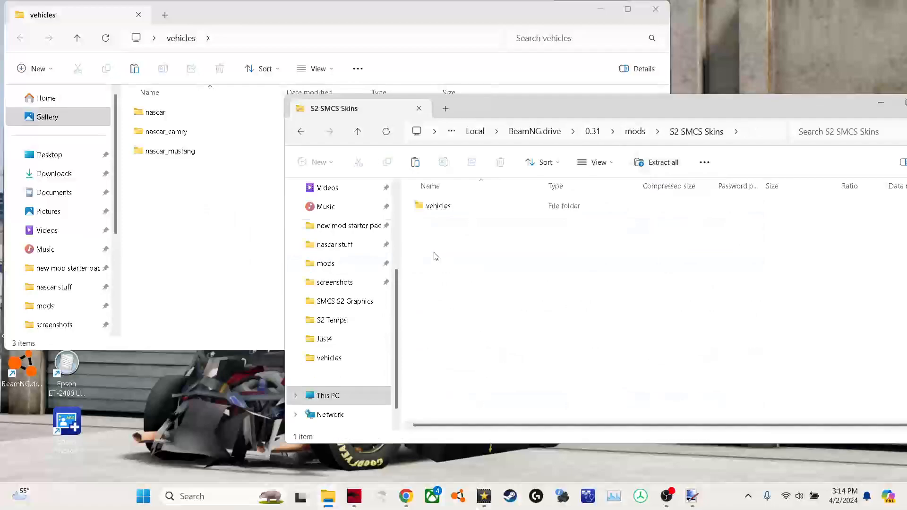
{"action": "double_click", "coordinate": [449, 207]}
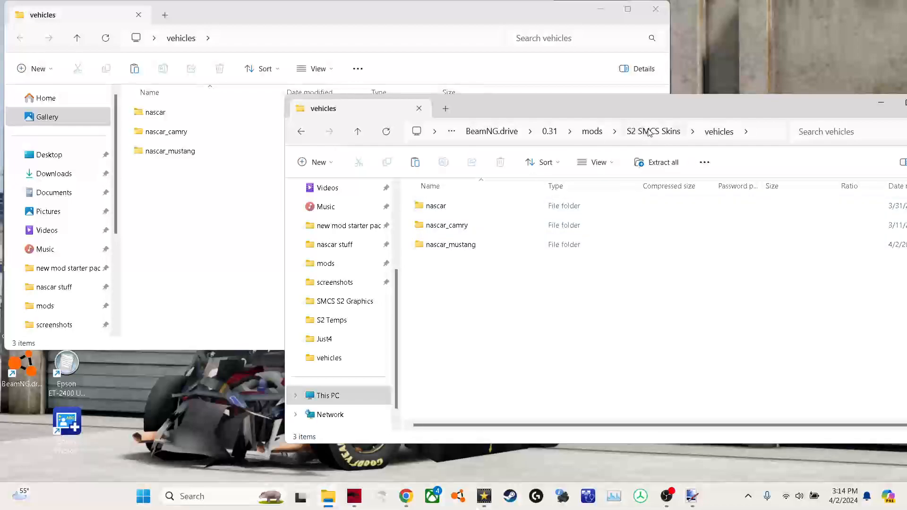
{"action": "double_click", "coordinate": [479, 245]}
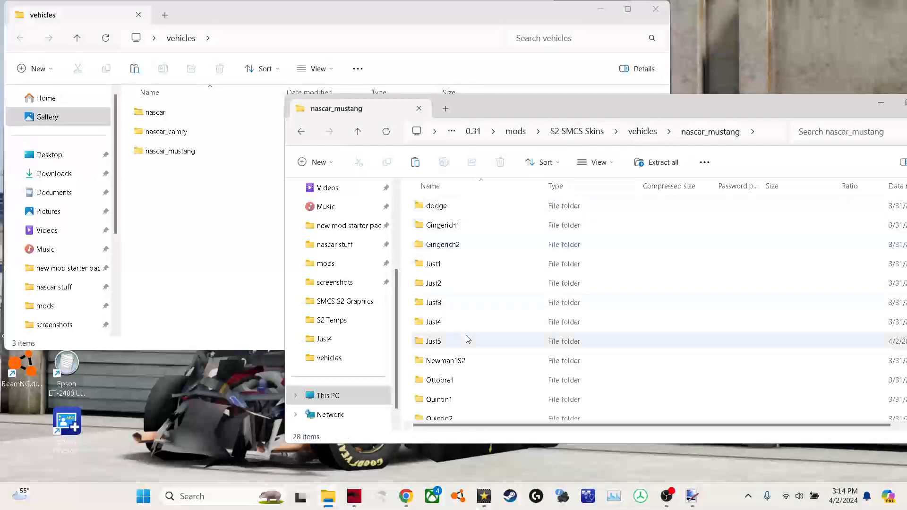
{"action": "double_click", "coordinate": [467, 340]}
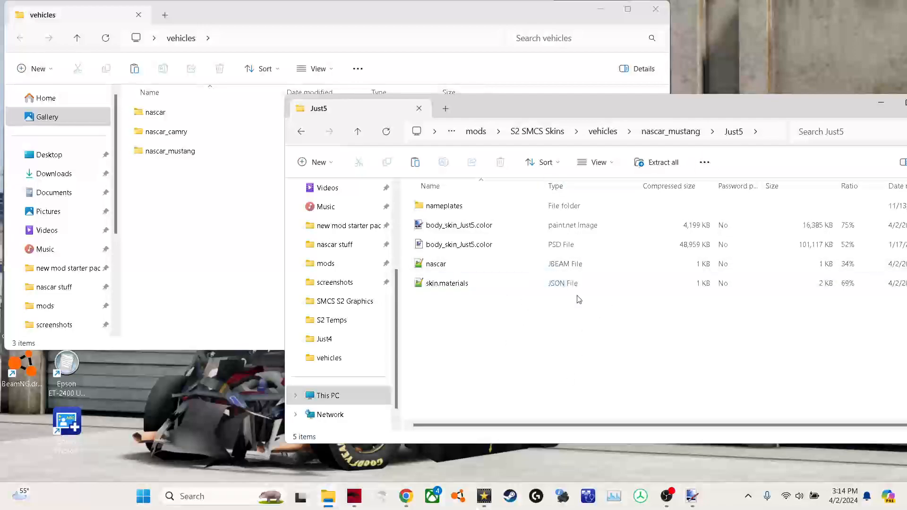
- Copy body_skin_Just5.color (the paint.net image) from the working nascar_mustang Just5 folder into the archive's Just5 folder, replacing the existing file
{"action": "left_click", "coordinate": [258, 254]}
{"action": "double_click", "coordinate": [199, 153]}
{"action": "double_click", "coordinate": [182, 254]}
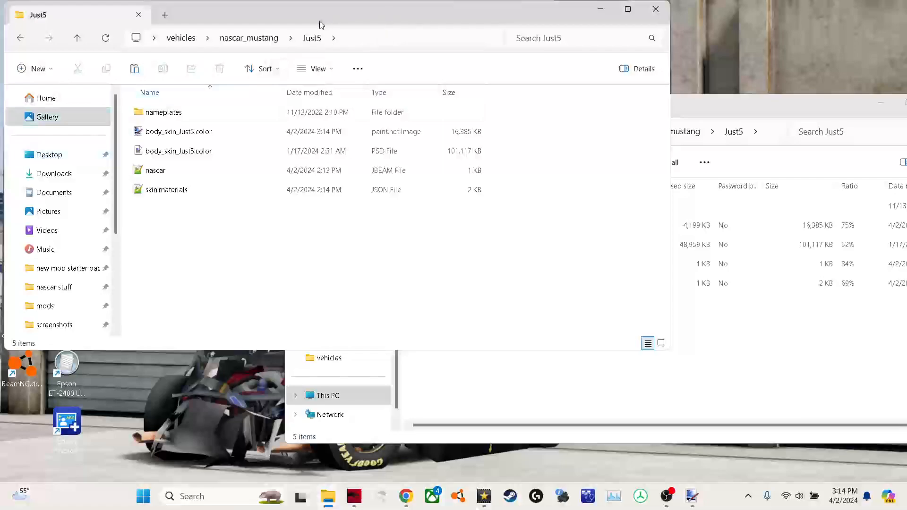
{"action": "left_click", "coordinate": [788, 109]}
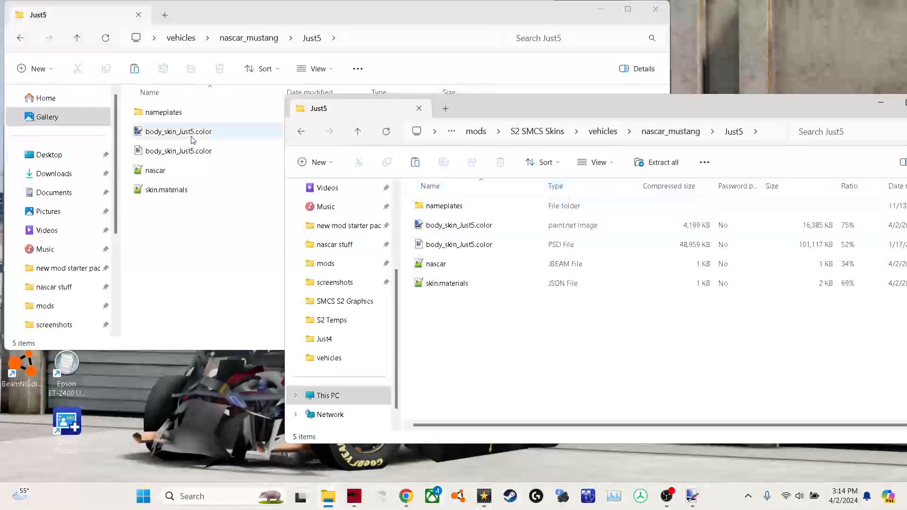
{"action": "mouse_move", "coordinate": [189, 132]}
{"action": "left_mouse_down"}
{"action": "mouse_move", "coordinate": [215, 127]}
{"action": "mouse_move", "coordinate": [768, 357]}
{"action": "left_mouse_up"}
{"action": "left_click", "coordinate": [378, 189]}
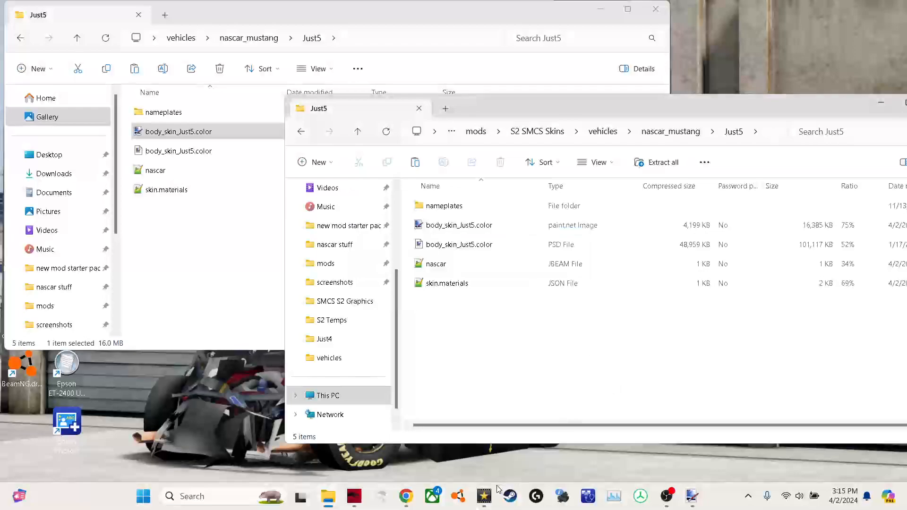
- Launch BeamNG.drive and start a Freeroam session
{"action": "left_click", "coordinate": [460, 494]}
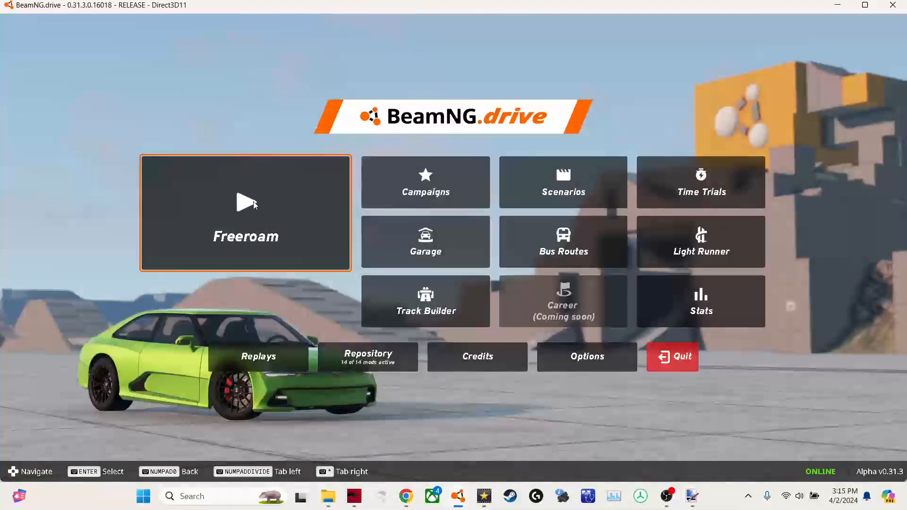
{"action": "left_click", "coordinate": [254, 203]}
{"action": "left_click", "coordinate": [650, 240]}
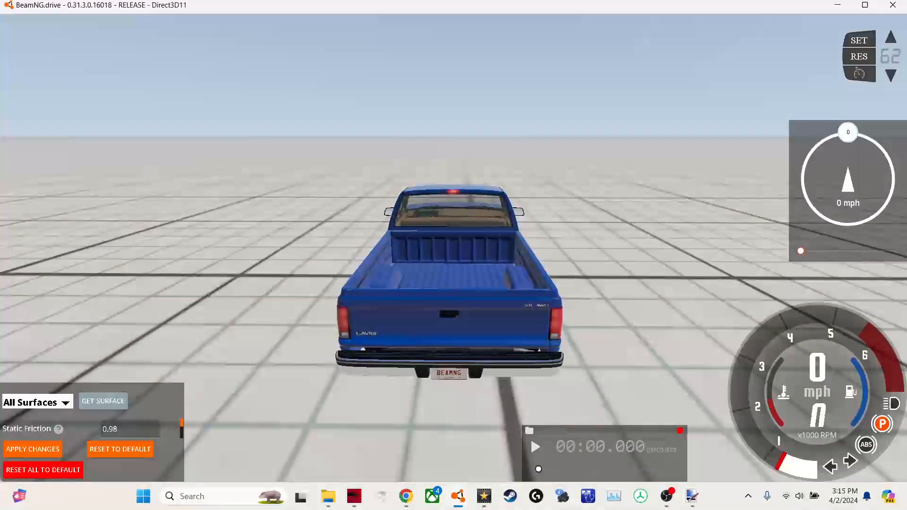
- Replace the current pickup with the NASCAR Ford Mustang
{"action": "key", "text": "ctrl+e"}
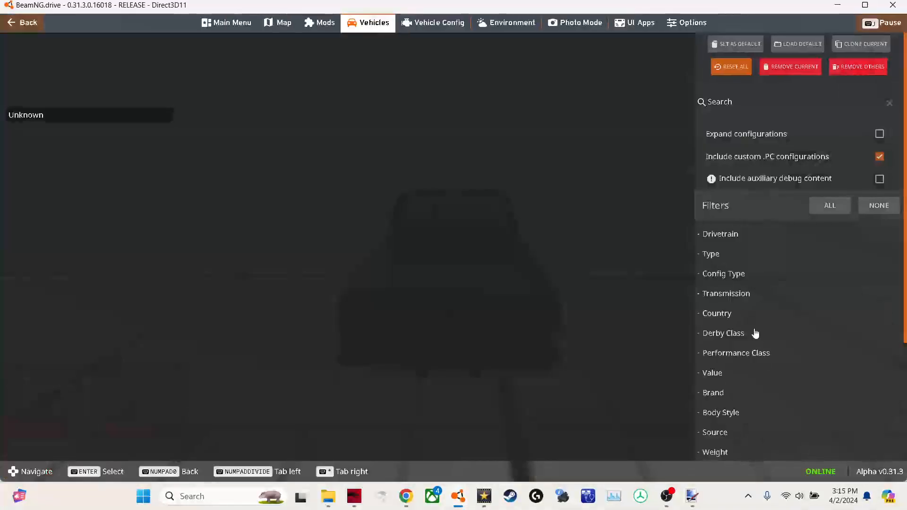
{"action": "scroll", "coordinate": [448, 289], "scroll_direction": "down", "scroll_amount": 5}
{"action": "scroll", "coordinate": [453, 303], "scroll_direction": "down", "scroll_amount": 1}
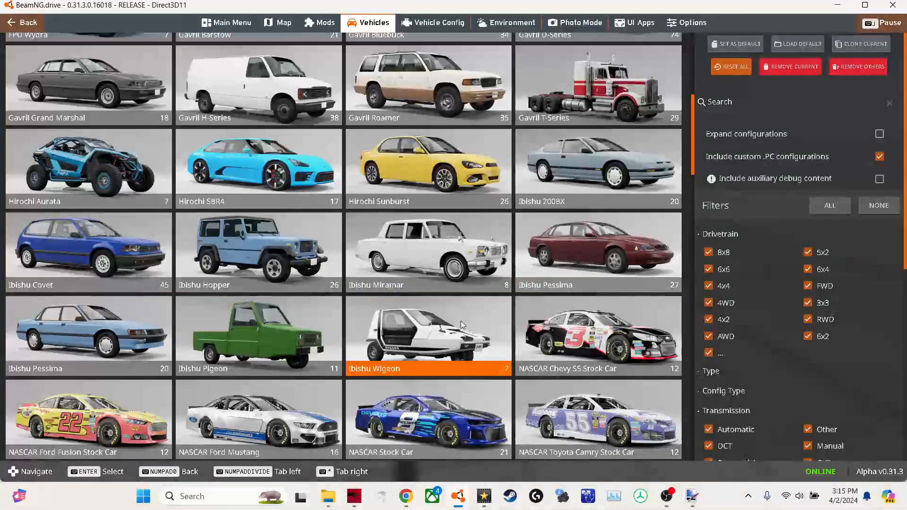
{"action": "scroll", "coordinate": [368, 373], "scroll_direction": "down", "scroll_amount": 1}
{"action": "double_click", "coordinate": [312, 380]}
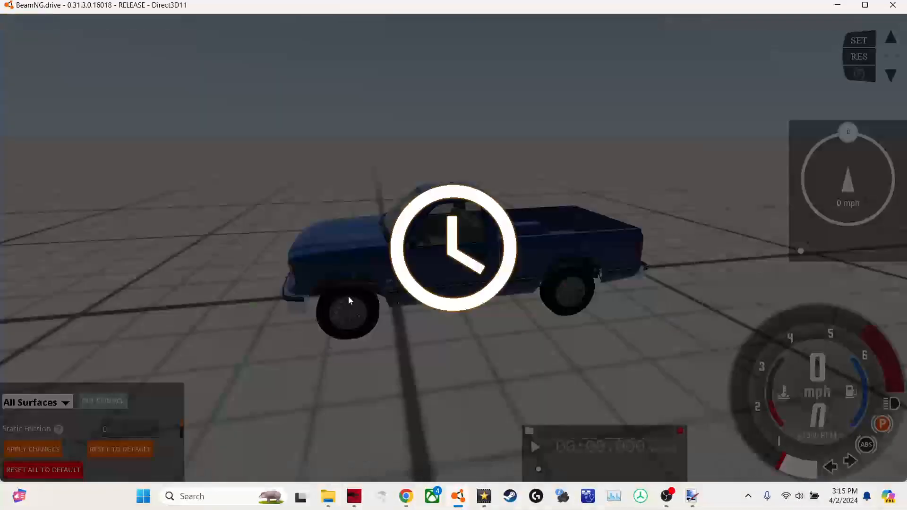
- Set the car's Paint Design to the SMCS S2 number 11 Viagra Patriotic skin
{"action": "key", "text": "Escape"}
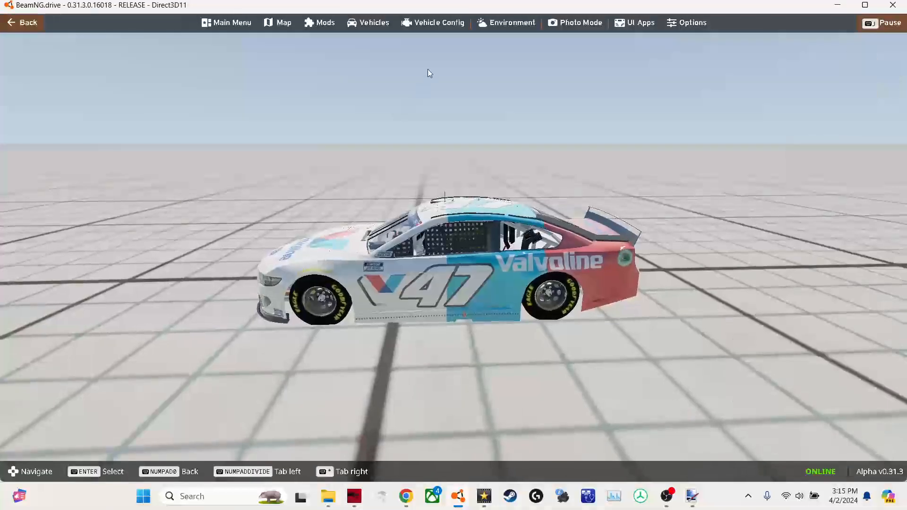
{"action": "left_click", "coordinate": [441, 24]}
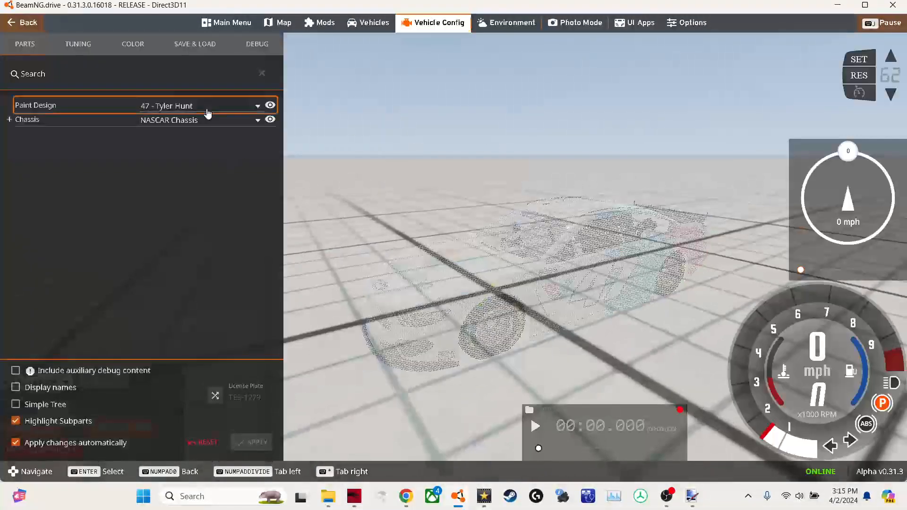
{"action": "left_click", "coordinate": [219, 107]}
{"action": "scroll", "coordinate": [220, 116], "scroll_direction": "up", "scroll_amount": 15}
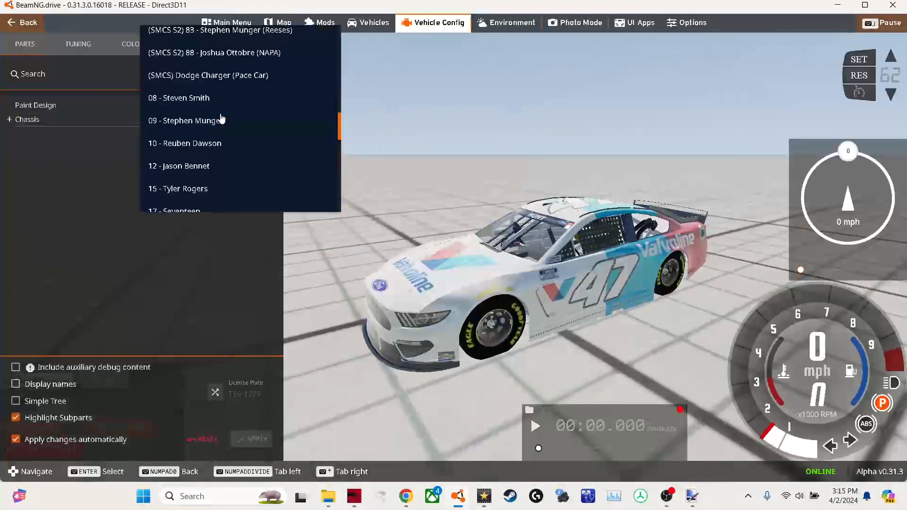
{"action": "scroll", "coordinate": [266, 171], "scroll_direction": "up", "scroll_amount": 10}
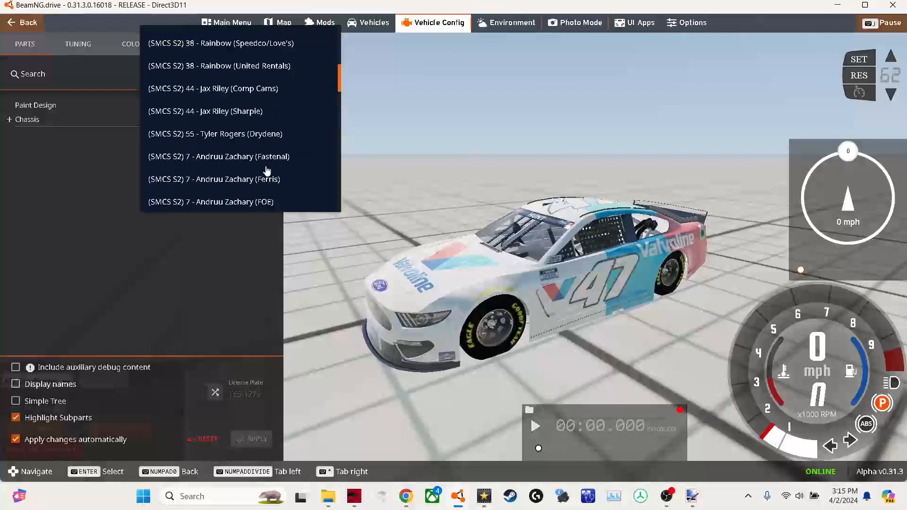
{"action": "left_click", "coordinate": [285, 165]}
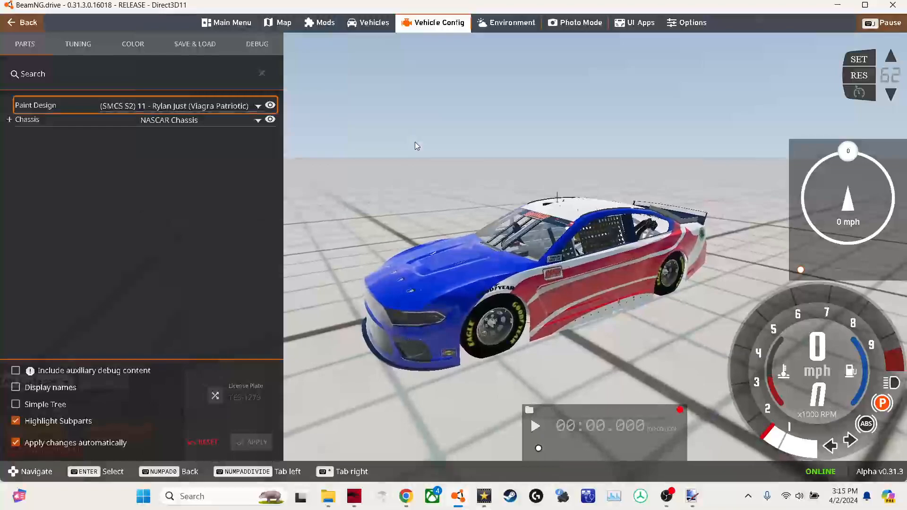
- Examine the skin's driver-side stripes and front on the car and check them against the Budweiser car reference photo
{"action": "key", "text": "Escape"}
{"action": "scroll", "coordinate": [454, 255], "scroll_direction": "up", "scroll_amount": 4}
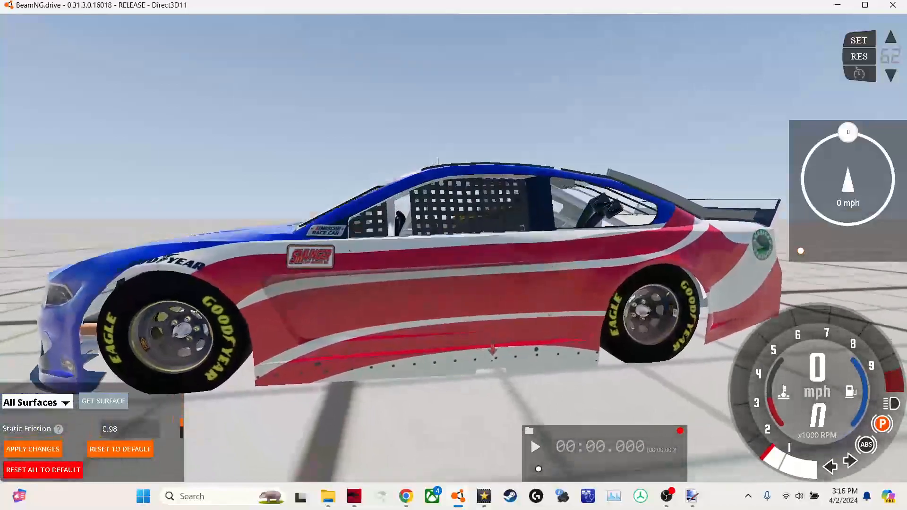
{"action": "scroll", "coordinate": [454, 255], "scroll_direction": "down", "scroll_amount": 5}
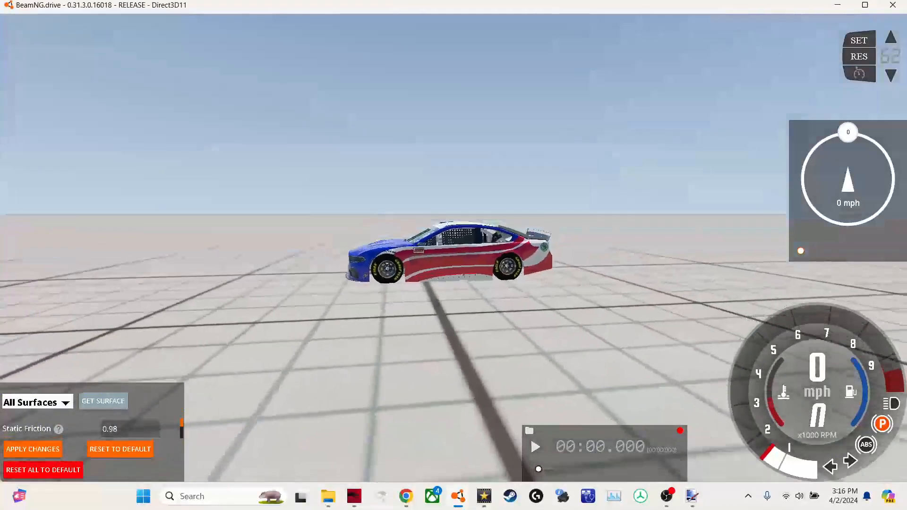
{"action": "scroll", "coordinate": [454, 255], "scroll_direction": "up", "scroll_amount": 2}
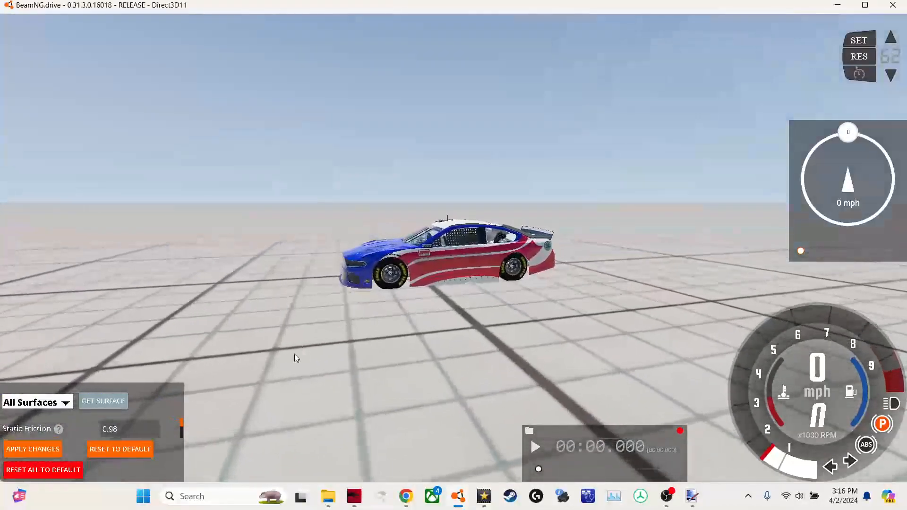
{"action": "left_click", "coordinate": [407, 494]}
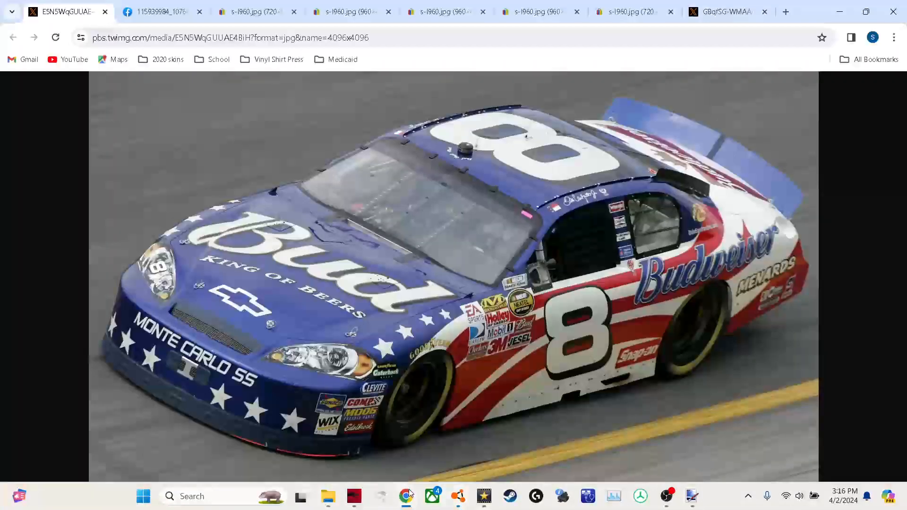
{"action": "left_click", "coordinate": [407, 494]}
{"action": "left_click_drag", "start_coordinate": [448, 316], "coordinate": [448, 317]}
{"action": "scroll", "coordinate": [448, 317], "scroll_direction": "down", "scroll_amount": 3}
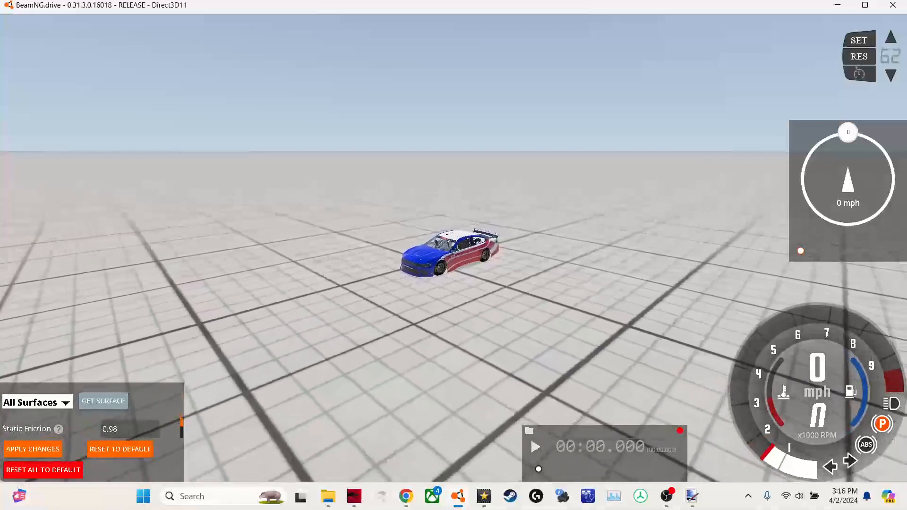
- Frame the car's front and driver side in Photo Mode with Field of View 10 and hide the interface
{"action": "key", "text": "Escape"}
{"action": "left_click", "coordinate": [575, 23]}
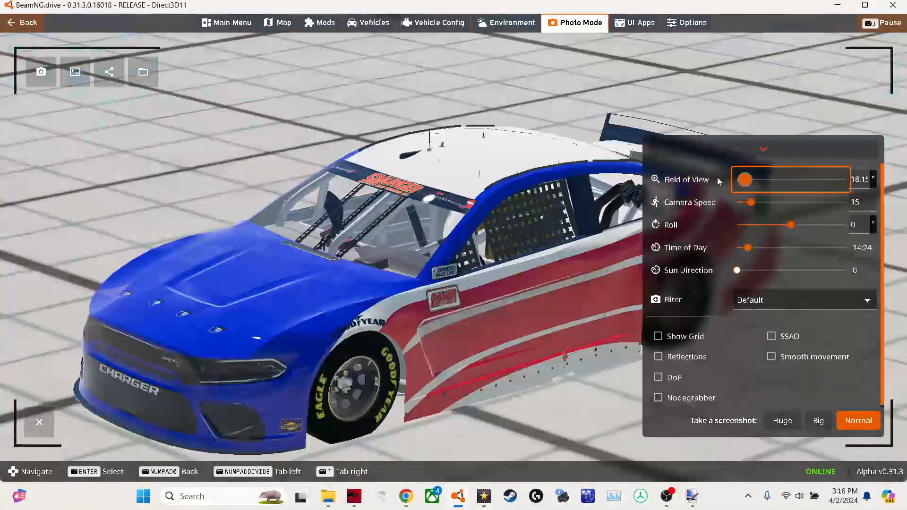
{"action": "left_click_drag", "start_coordinate": [720, 181], "coordinate": [692, 173]}
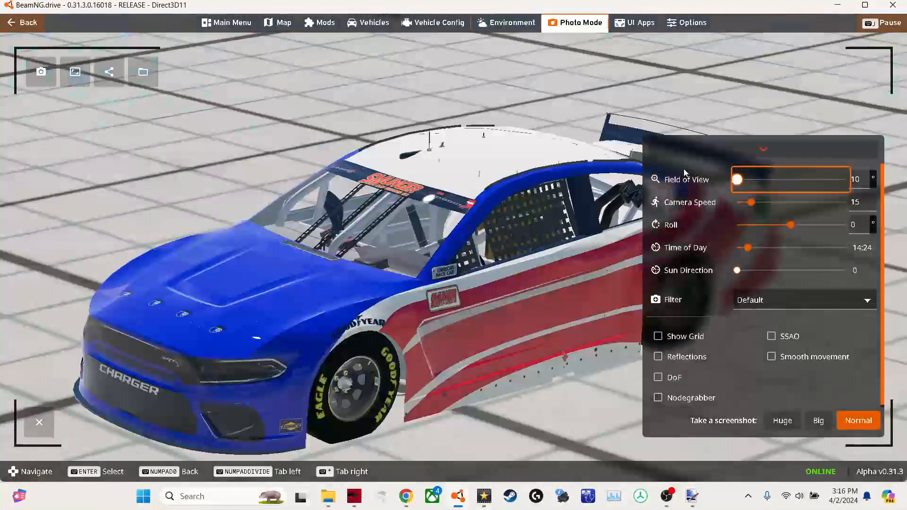
{"action": "left_click_drag", "start_coordinate": [466, 186], "coordinate": [464, 184]}
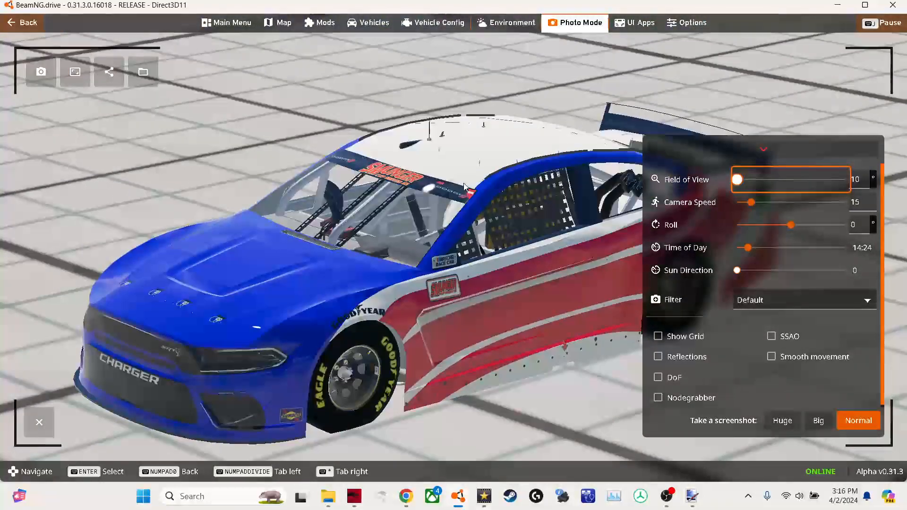
{"action": "key", "text": "alt+u"}
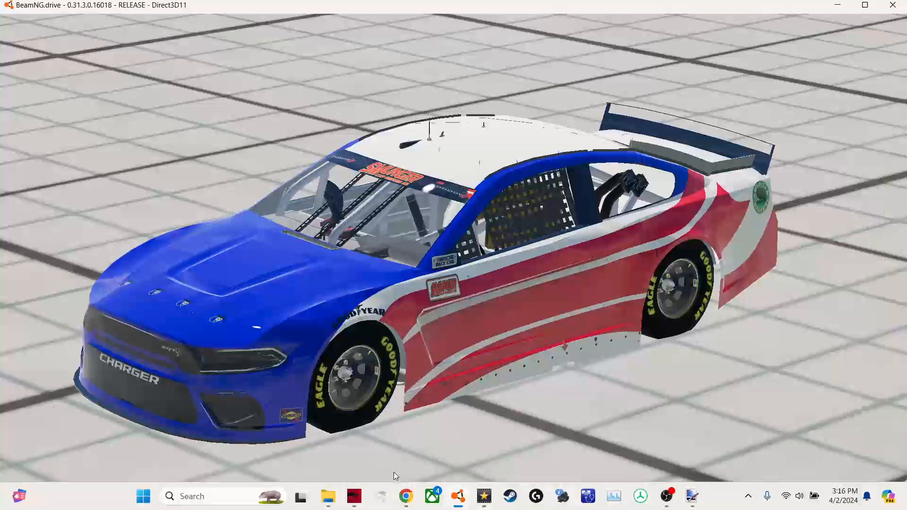
- Compare the framed car's hood, roof and side stripes with the Budweiser reference photo in the browser
{"action": "left_click", "coordinate": [406, 497]}
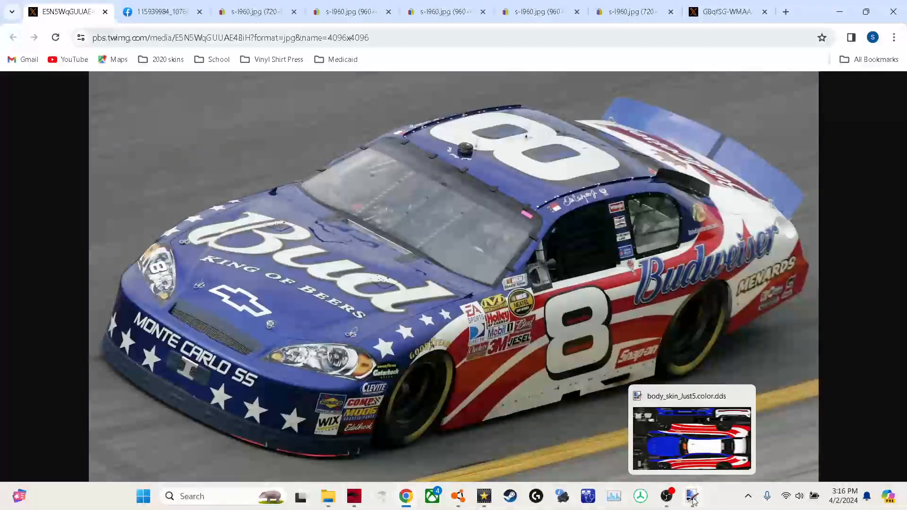
{"action": "left_click", "coordinate": [692, 499]}
{"action": "left_click", "coordinate": [692, 499]}
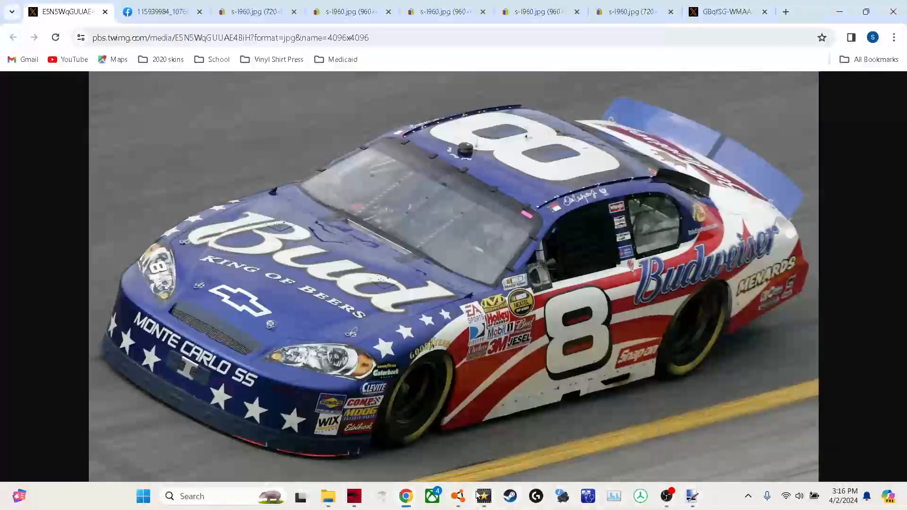
{"action": "left_click", "coordinate": [458, 497]}
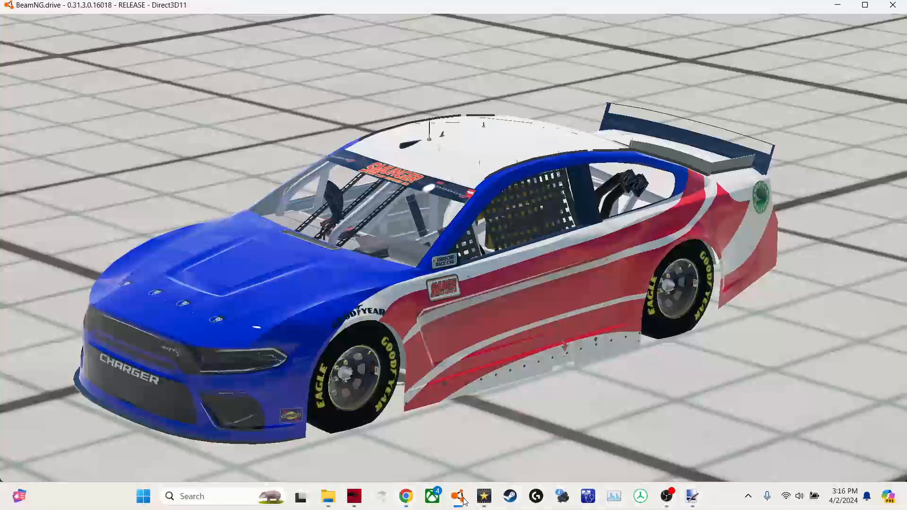
{"action": "left_click", "coordinate": [407, 496]}
{"action": "left_click", "coordinate": [458, 497]}
{"action": "left_click", "coordinate": [408, 497]}
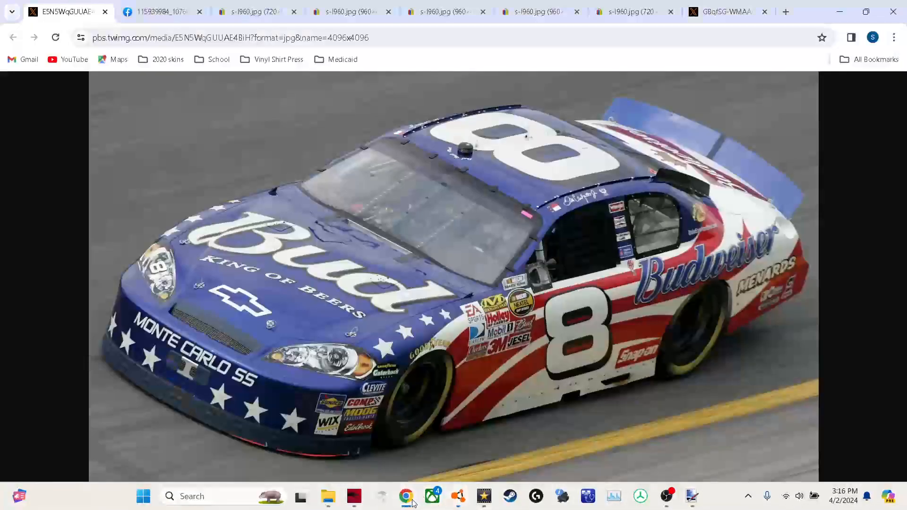
{"action": "left_click", "coordinate": [468, 497]}
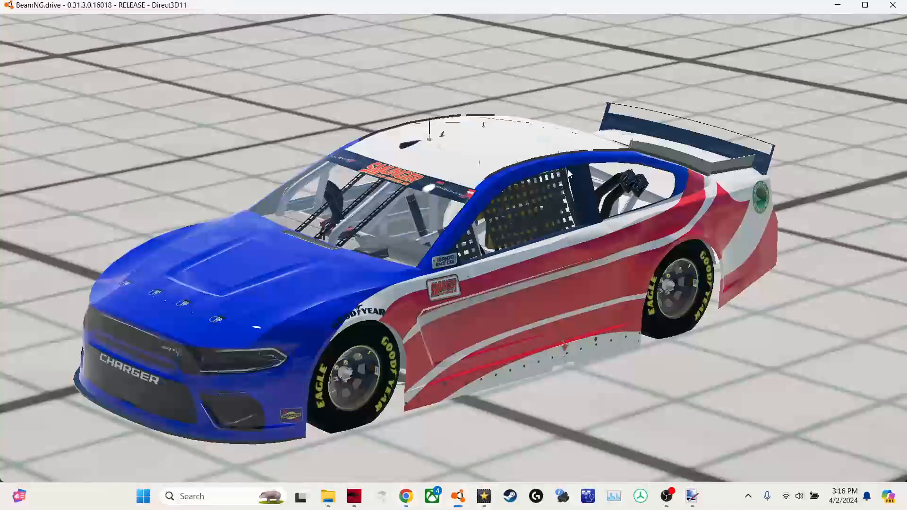
- Leave Photo Mode and examine the skin's stripes around the front, passenger side and rear of the car
{"action": "key", "text": "Escape"}
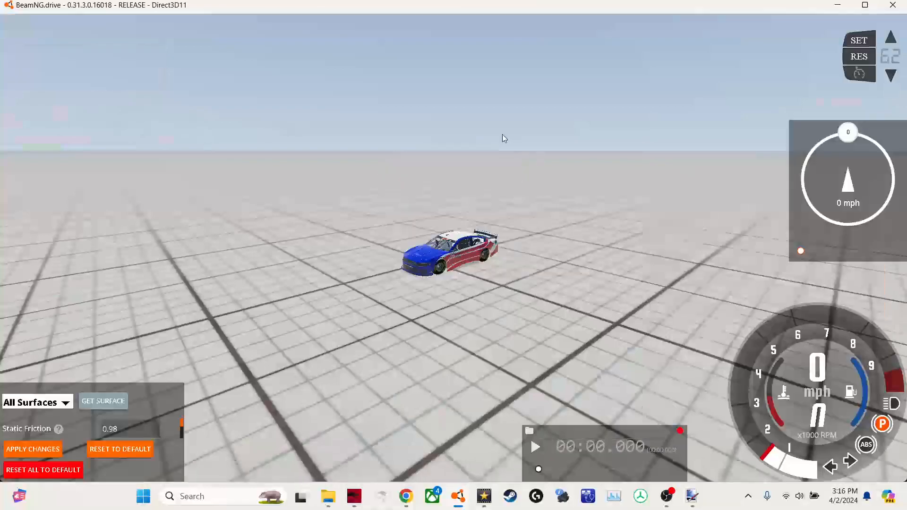
{"action": "left_click_drag", "start_coordinate": [503, 134], "coordinate": [590, 137]}
{"action": "scroll", "coordinate": [454, 255], "scroll_direction": "up", "scroll_amount": 8}
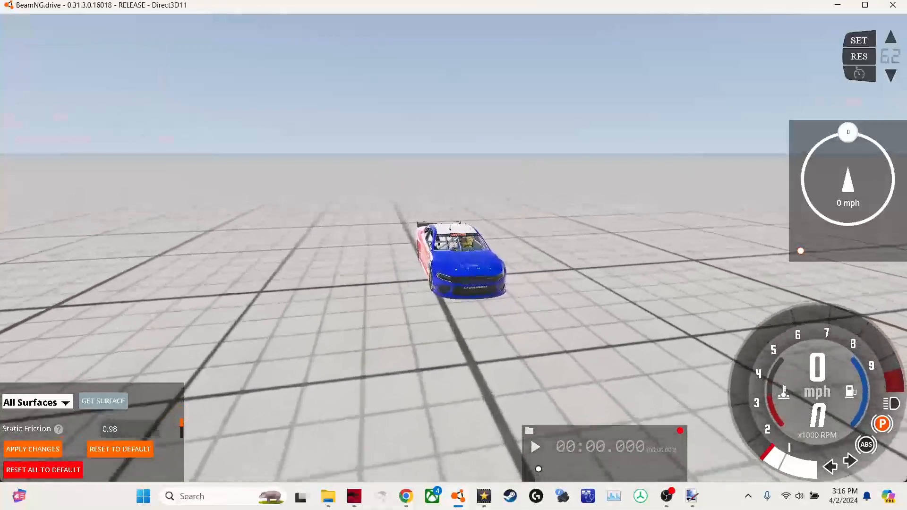
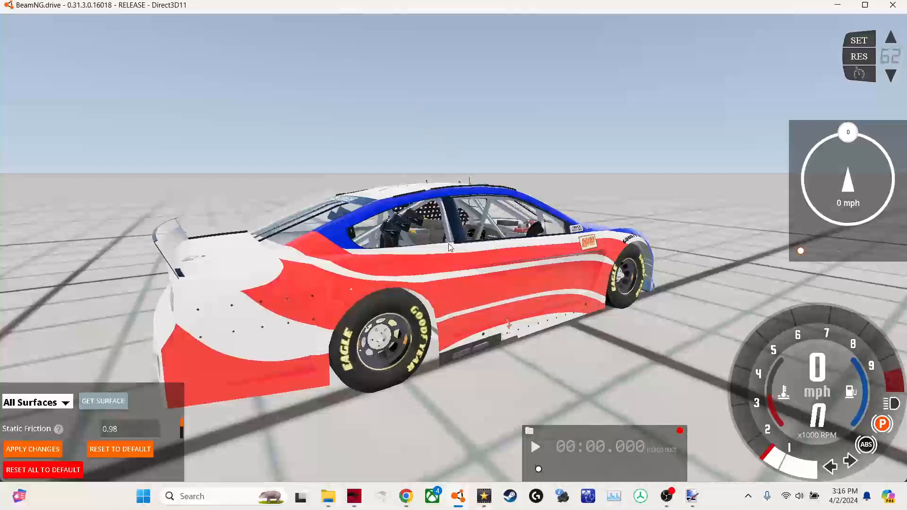
- Examine the skin on the car's rear, both sides, front and roof, and compare it with the Budweiser reference photo in the browser
{"action": "mouse_move", "coordinate": [435, 248]}
{"action": "left_mouse_down"}
{"action": "mouse_move", "coordinate": [475, 242]}
{"action": "mouse_move", "coordinate": [489, 257]}
{"action": "mouse_move", "coordinate": [428, 250]}
{"action": "left_mouse_up"}
{"action": "left_click_drag", "start_coordinate": [481, 260], "coordinate": [357, 405]}
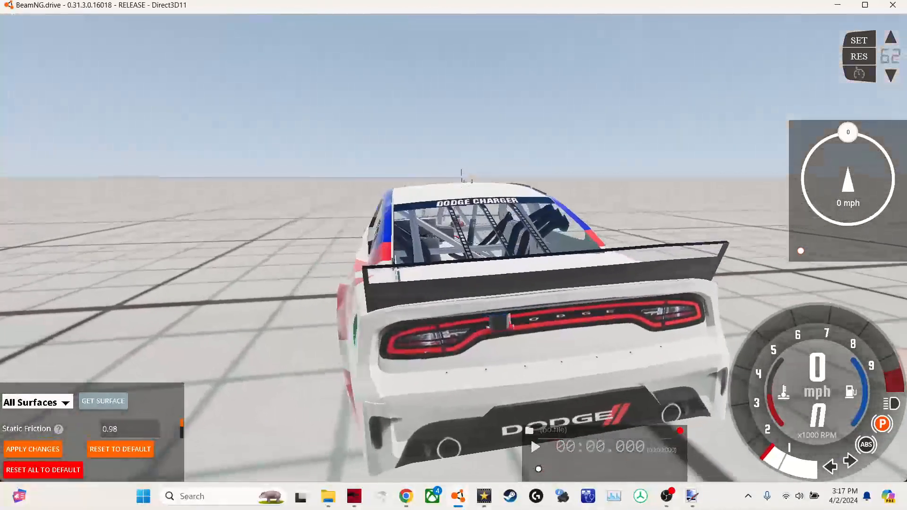
{"action": "left_click_drag", "start_coordinate": [584, 378], "coordinate": [503, 307]}
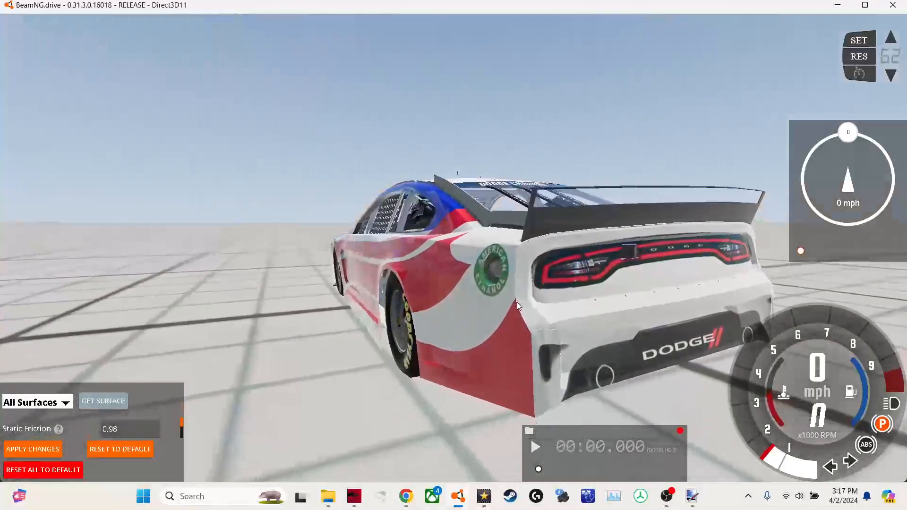
{"action": "left_click_drag", "start_coordinate": [549, 303], "coordinate": [484, 357]}
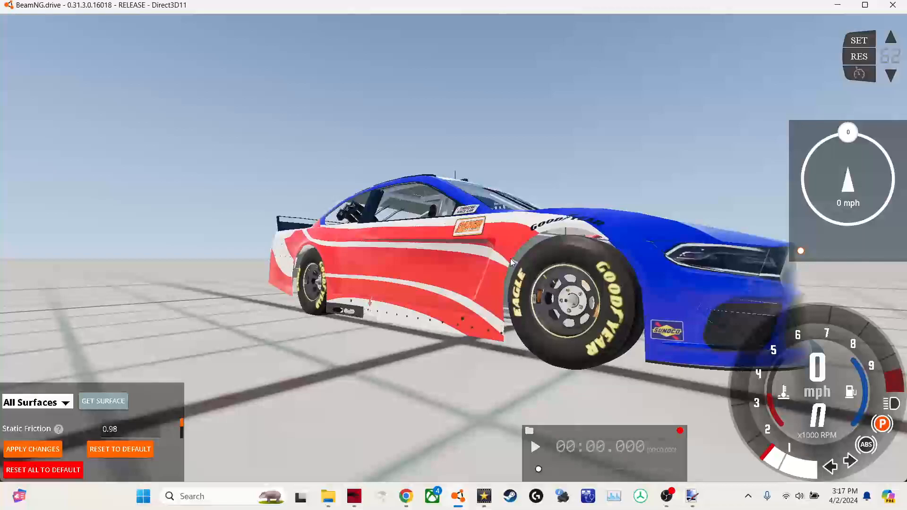
{"action": "left_click_drag", "start_coordinate": [534, 234], "coordinate": [319, 251]}
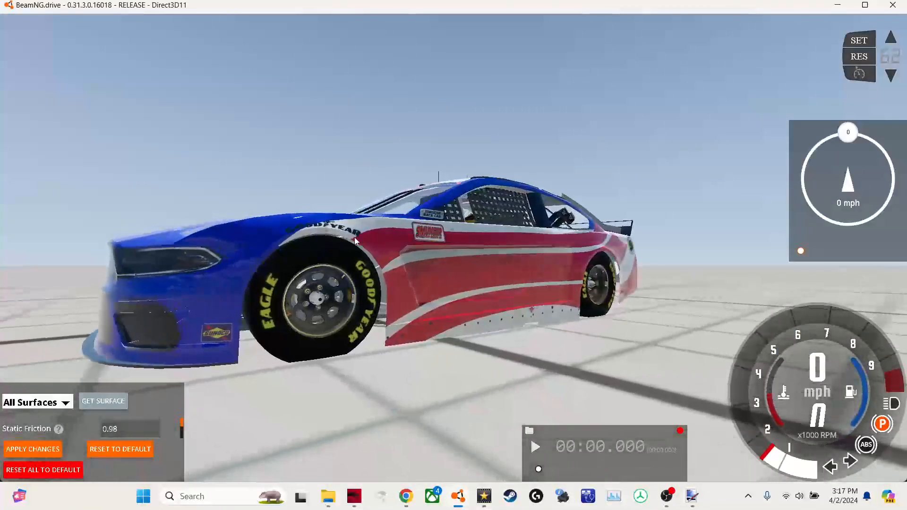
{"action": "left_click_drag", "start_coordinate": [383, 251], "coordinate": [461, 136]}
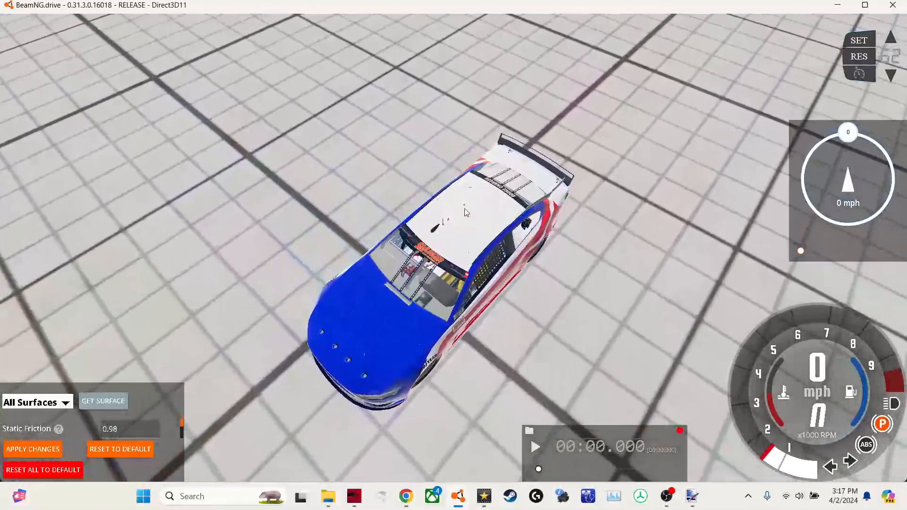
{"action": "left_click_drag", "start_coordinate": [466, 263], "coordinate": [408, 498]}
{"action": "left_click", "coordinate": [407, 497]}
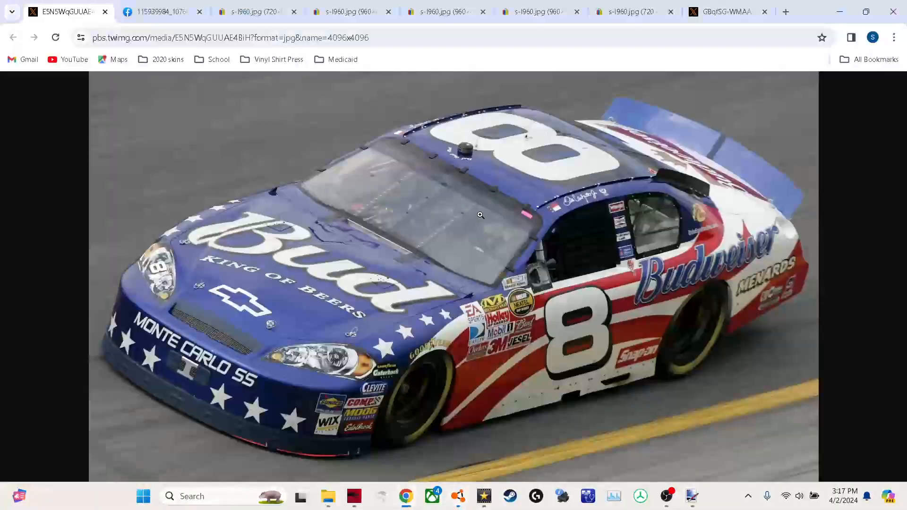
- Switch to paint.net, close BeamNG.drive, and undo the flattening of the skin texture to restore its separate layers
{"action": "left_click", "coordinate": [689, 497]}
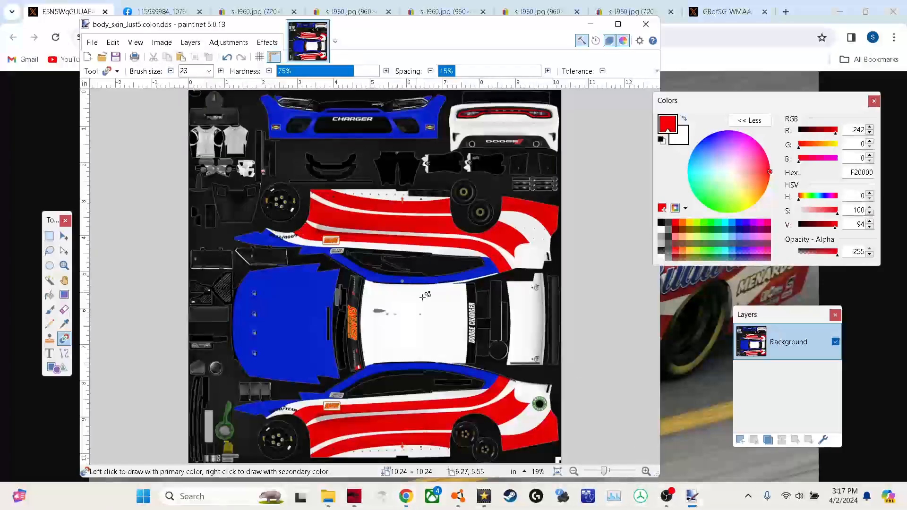
{"action": "mouse_move", "coordinate": [456, 508]}
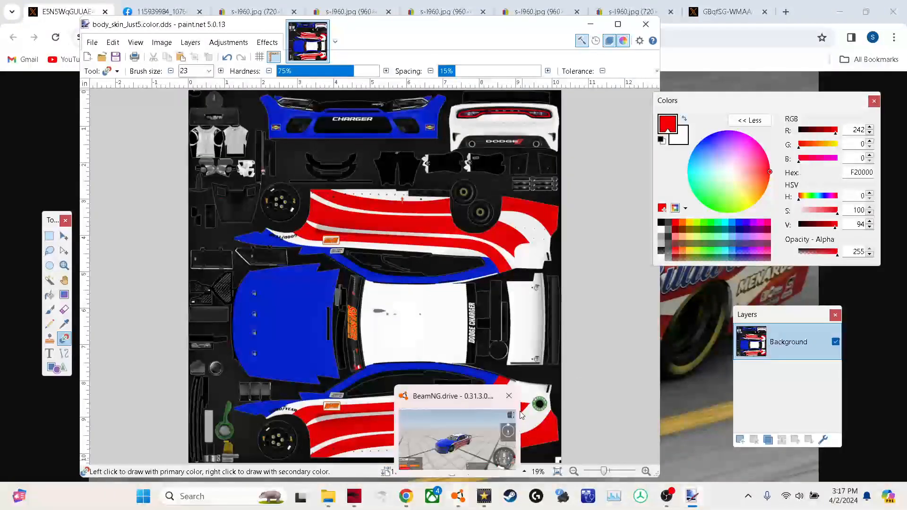
{"action": "left_click", "coordinate": [509, 395]}
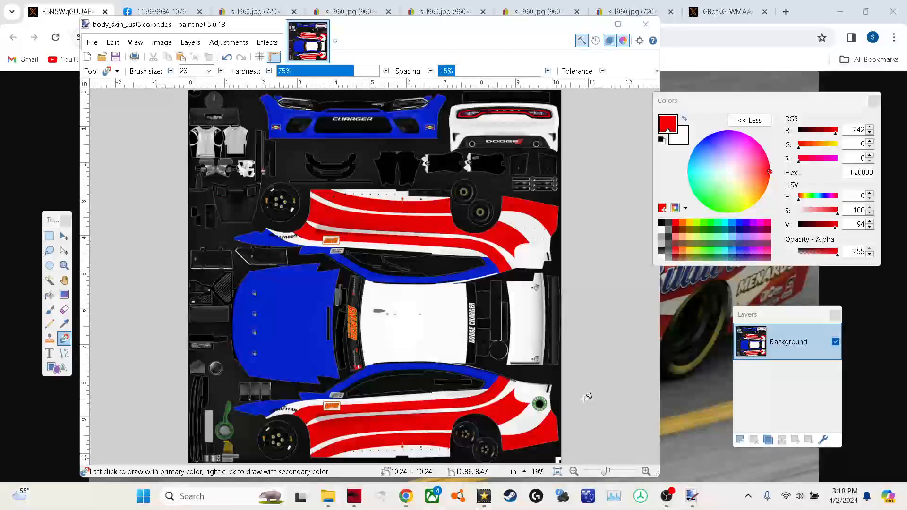
{"action": "left_click", "coordinate": [584, 399]}
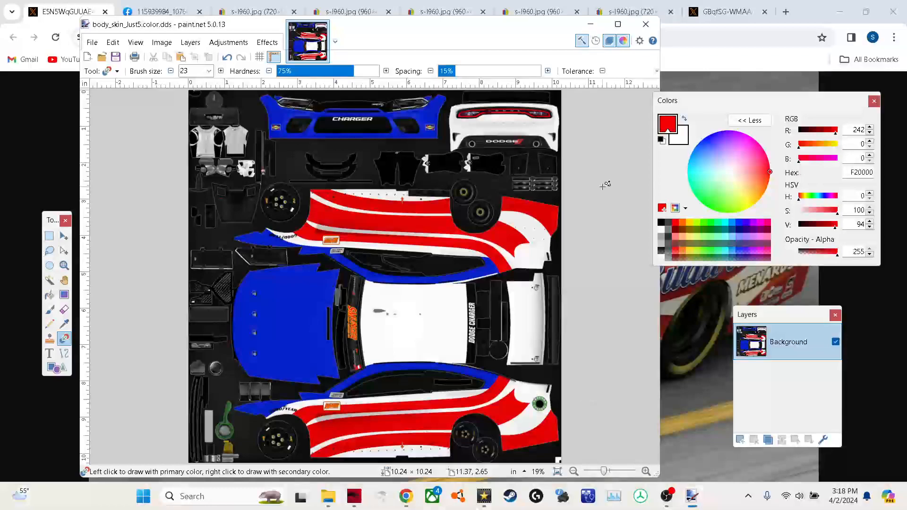
{"action": "key", "text": "ctrl+z"}
- Draw a vertical line about 2.33 inches long in the hood's blue (001ECC) along the roof's rear edge on the Hood/Nose layer
{"action": "scroll", "coordinate": [474, 309], "scroll_direction": "up", "scroll_amount": 4}
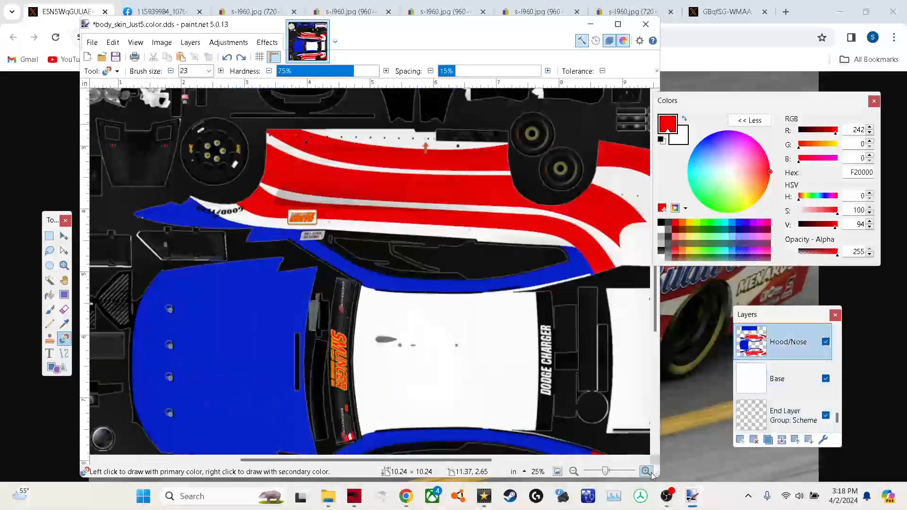
{"action": "scroll", "coordinate": [453, 326], "scroll_direction": "down", "scroll_amount": 1}
{"action": "left_click", "coordinate": [65, 353]}
{"action": "left_click", "coordinate": [64, 324]}
{"action": "left_click", "coordinate": [118, 310]}
{"action": "mouse_move", "coordinate": [577, 162]}
{"action": "left_mouse_down"}
{"action": "mouse_move", "coordinate": [474, 182]}
{"action": "mouse_move", "coordinate": [466, 192]}
{"action": "mouse_move", "coordinate": [497, 406]}
{"action": "left_mouse_up"}
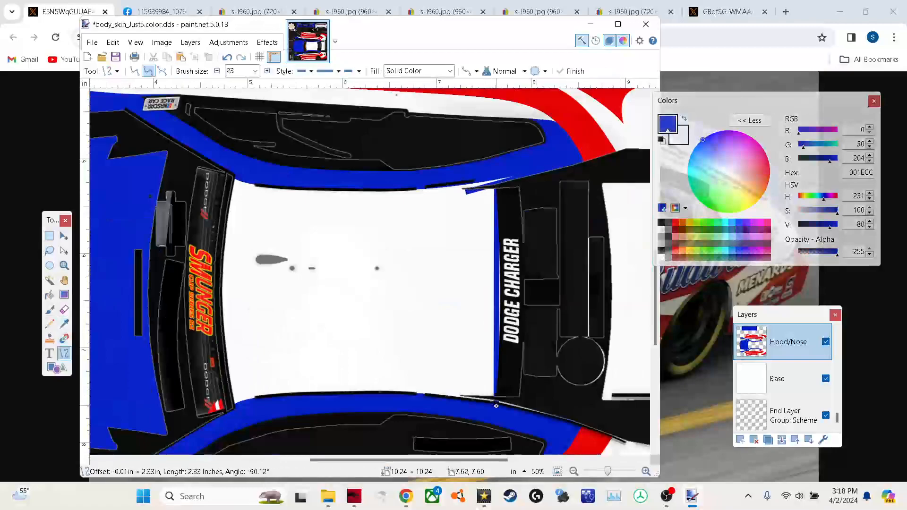
- Select the white roof area with the Magic Wand at 75% tolerance, fill it with the hood's blue, and clear the selection
{"action": "left_click", "coordinate": [49, 281]}
{"action": "left_click", "coordinate": [318, 232]}
{"action": "left_click", "coordinate": [431, 71]}
{"action": "left_click", "coordinate": [455, 192]}
{"action": "left_click", "coordinate": [431, 71], "text": "ctrl"}
{"action": "left_click", "coordinate": [494, 166]}
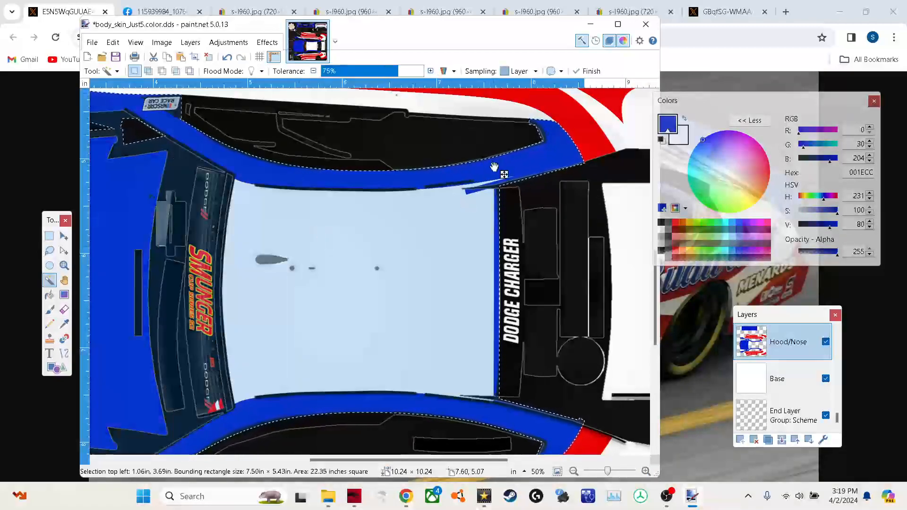
{"action": "left_click", "coordinate": [49, 294]}
{"action": "left_click", "coordinate": [391, 228]}
{"action": "left_click", "coordinate": [49, 236]}
{"action": "left_click", "coordinate": [306, 238]}
- Fit the whole texture in view and look through the reference car photos in the browser, ending on the Budweiser car
{"action": "left_click_drag", "start_coordinate": [608, 472], "coordinate": [604, 471]}
{"action": "left_click_drag", "start_coordinate": [500, 459], "coordinate": [632, 460]}
{"action": "left_click", "coordinate": [557, 471]}
{"action": "left_click", "coordinate": [90, 5]}
{"action": "left_click", "coordinate": [259, 12]}
{"action": "left_click", "coordinate": [331, 12]}
{"action": "left_click", "coordinate": [442, 12]}
{"action": "left_click", "coordinate": [529, 12]}
{"action": "left_click", "coordinate": [621, 12]}
{"action": "key", "text": "ctrl+1"}
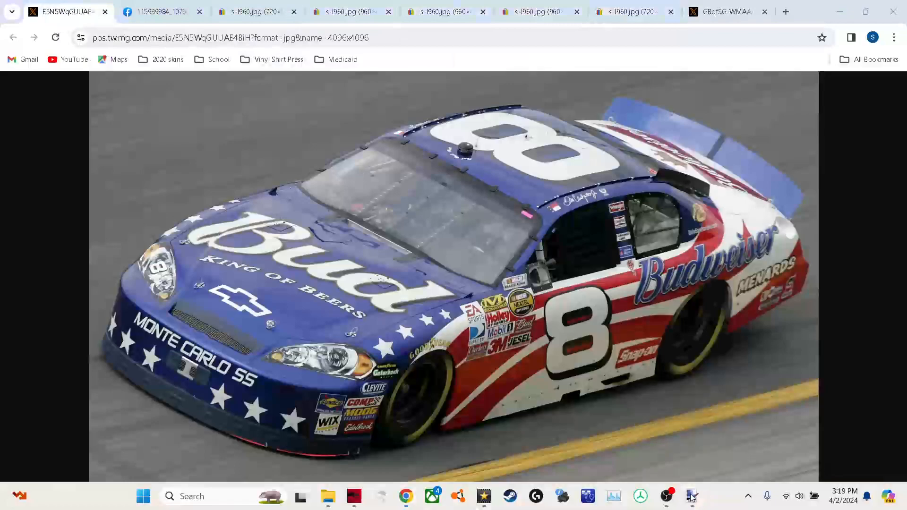
- Import the 11 JUST number image as a new layer in the skin texture and scale it down near the roof
{"action": "left_click", "coordinate": [690, 496]}
{"action": "left_click", "coordinate": [190, 43]}
{"action": "left_click", "coordinate": [215, 112]}
{"action": "scroll", "coordinate": [145, 189], "scroll_direction": "down", "scroll_amount": 3}
{"action": "left_click", "coordinate": [146, 205]}
{"action": "double_click", "coordinate": [285, 198]}
{"action": "left_click_drag", "start_coordinate": [264, 159], "coordinate": [319, 209]}
{"action": "left_click_drag", "start_coordinate": [332, 221], "coordinate": [470, 341]}
{"action": "key", "text": "r"}
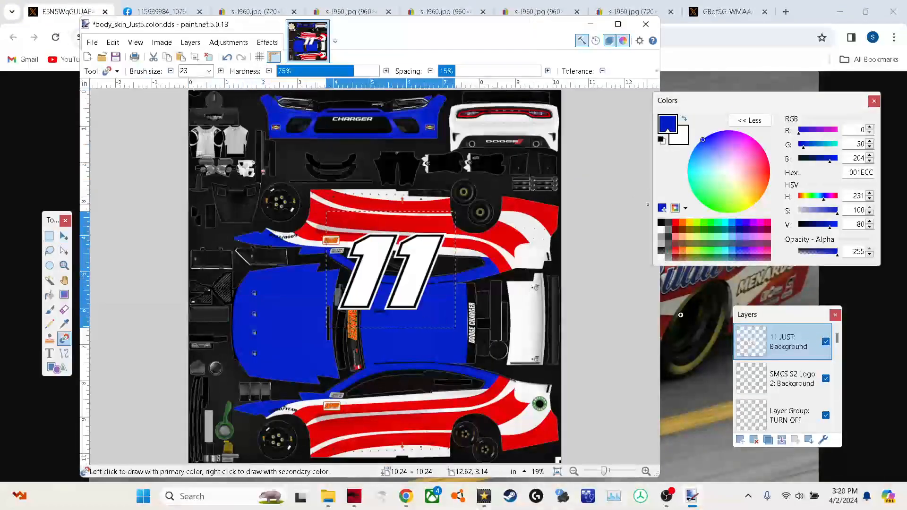
- Set the primary color to black and select the shape of the number 11 on its layer with the Magic Wand
{"action": "left_click", "coordinate": [645, 471]}
{"action": "left_click", "coordinate": [646, 472]}
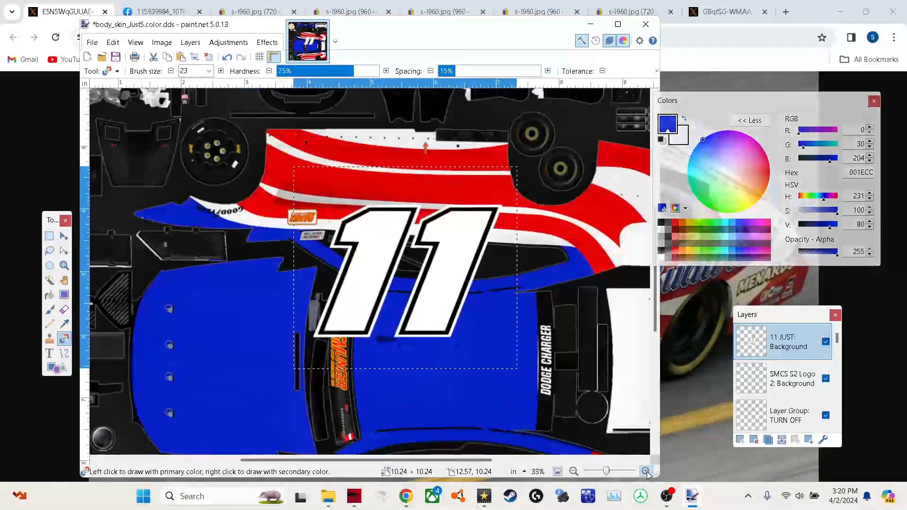
{"action": "scroll", "coordinate": [519, 313], "scroll_direction": "down", "scroll_amount": 2}
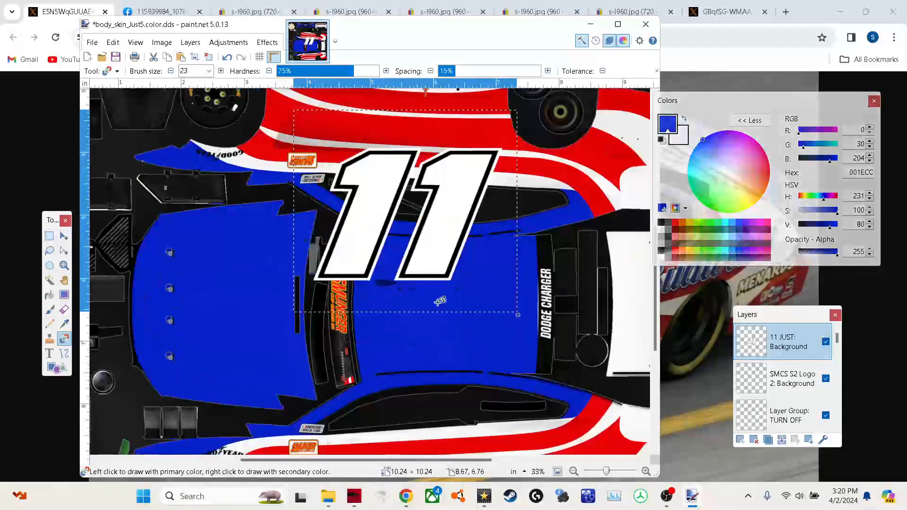
{"action": "left_click", "coordinate": [49, 294]}
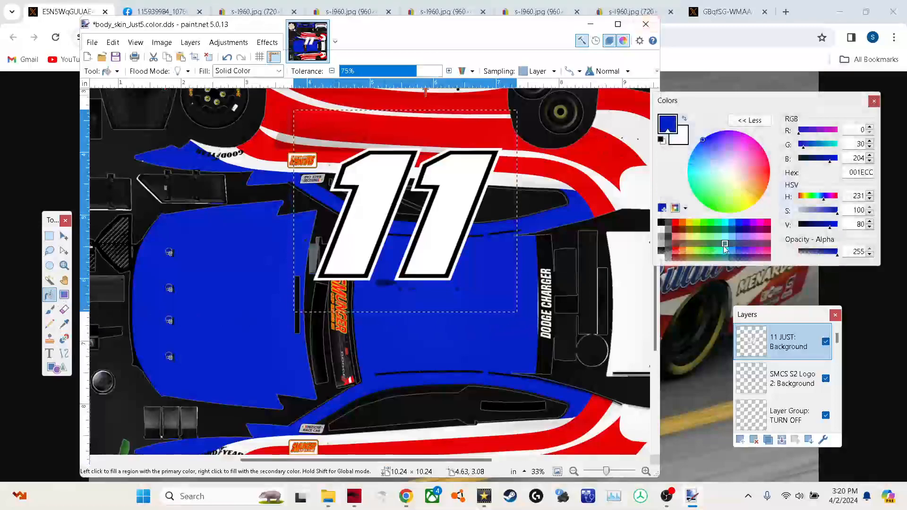
{"action": "left_click", "coordinate": [661, 223]}
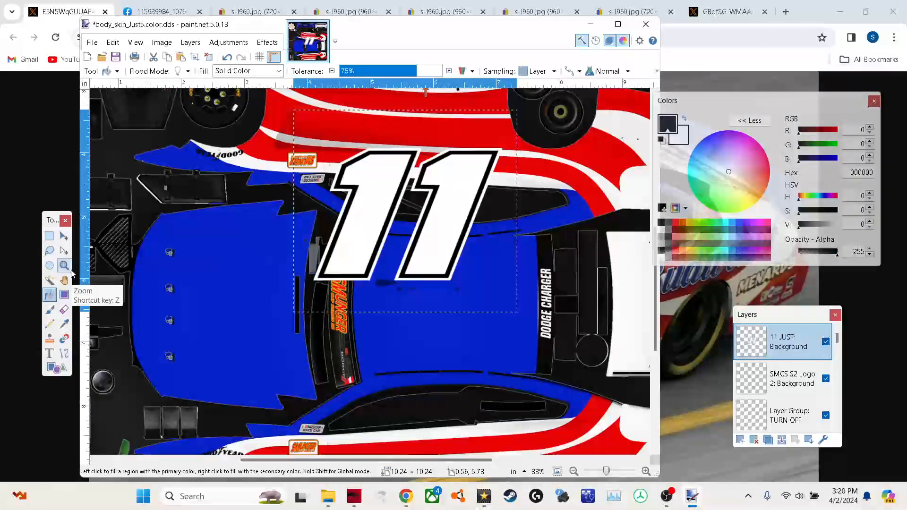
{"action": "left_click", "coordinate": [45, 279]}
{"action": "left_click", "coordinate": [395, 101]}
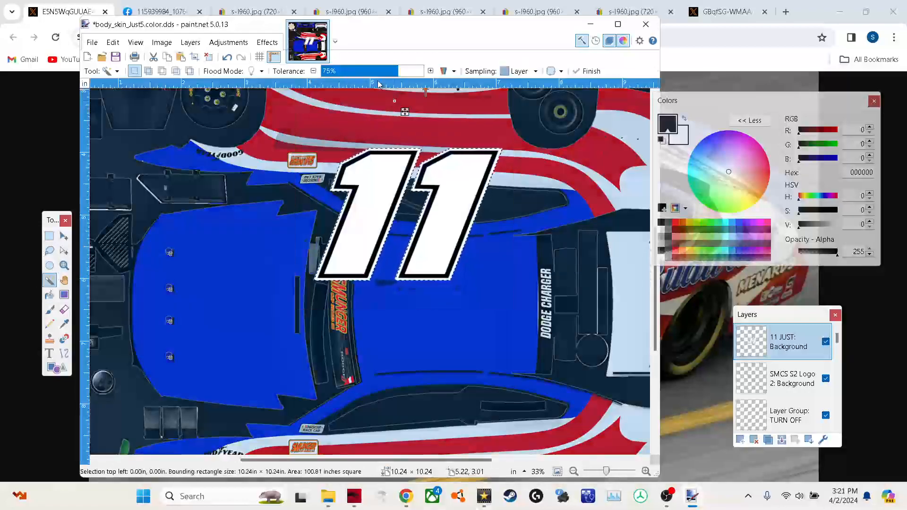
- Fill the outer white outlines of both digits of the number 11 with black at 50% tolerance
{"action": "left_click_drag", "start_coordinate": [324, 73], "coordinate": [372, 72]}
{"action": "left_click", "coordinate": [49, 295]}
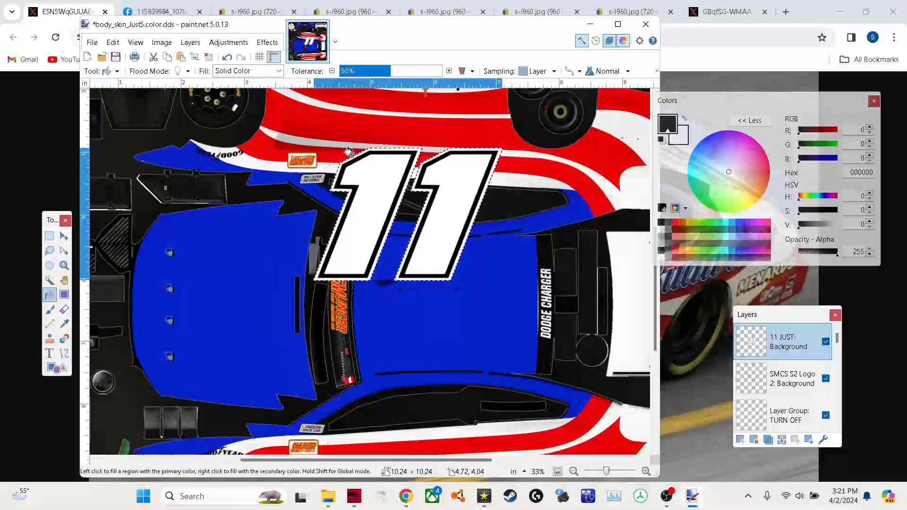
{"action": "left_click", "coordinate": [355, 157]}
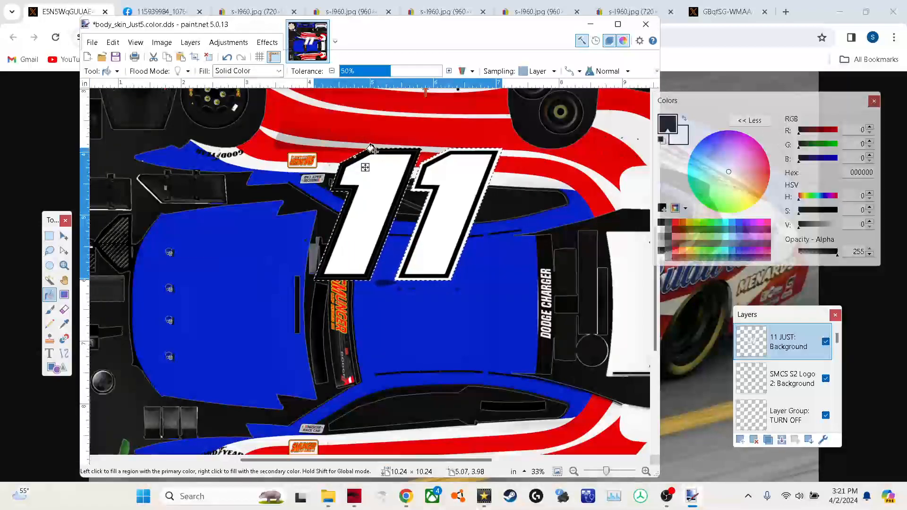
{"action": "left_click", "coordinate": [444, 152]}
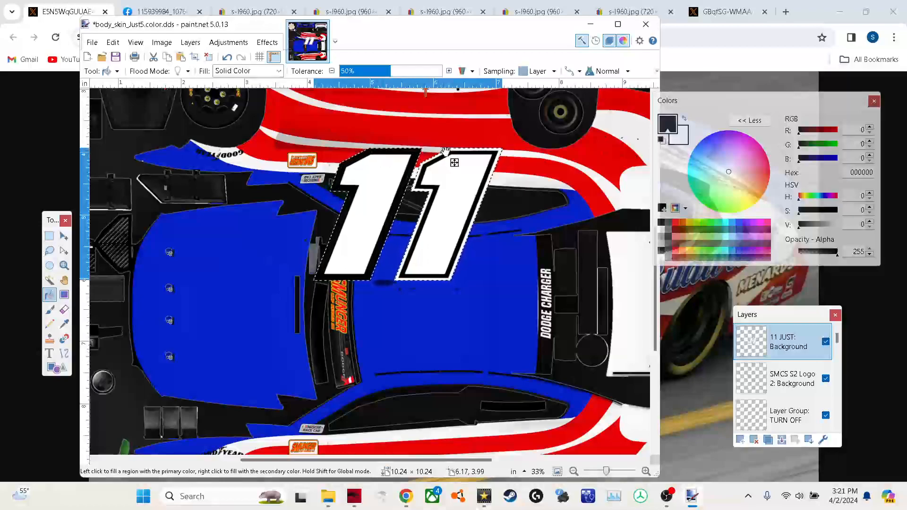
{"action": "left_click", "coordinate": [457, 151]}
- Move the number 11 onto the middle of the blue roof and scale it down to about 2.31 by 1.85 inches
{"action": "left_click", "coordinate": [65, 242]}
{"action": "left_click_drag", "start_coordinate": [466, 179], "coordinate": [508, 252]}
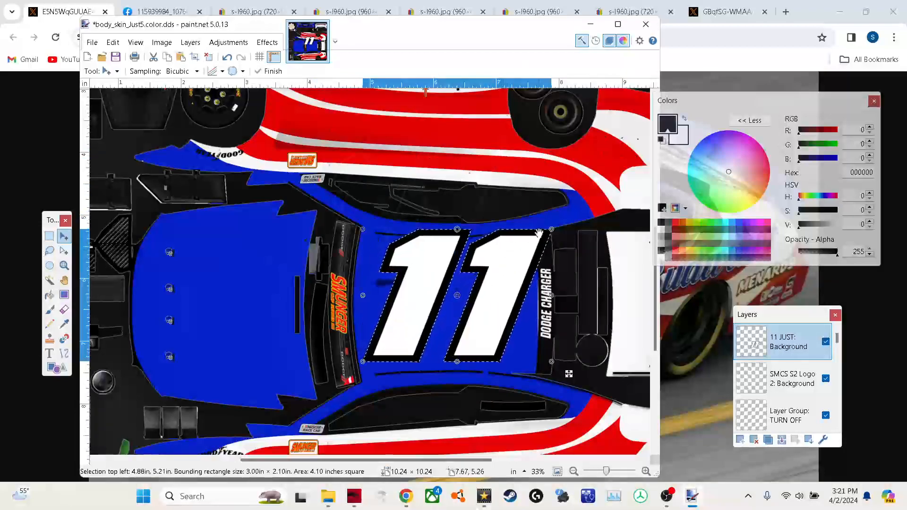
{"action": "left_click_drag", "start_coordinate": [551, 229], "coordinate": [508, 246]}
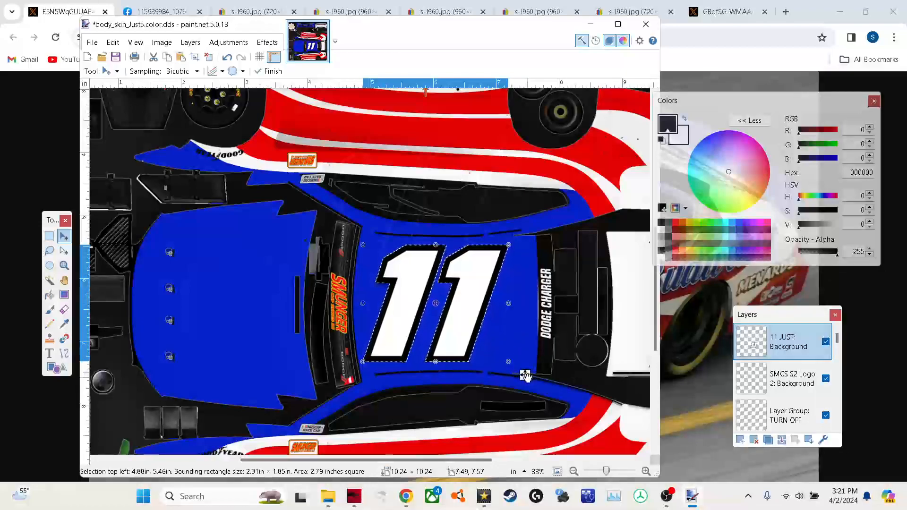
{"action": "left_click_drag", "start_coordinate": [527, 377], "coordinate": [528, 376]}
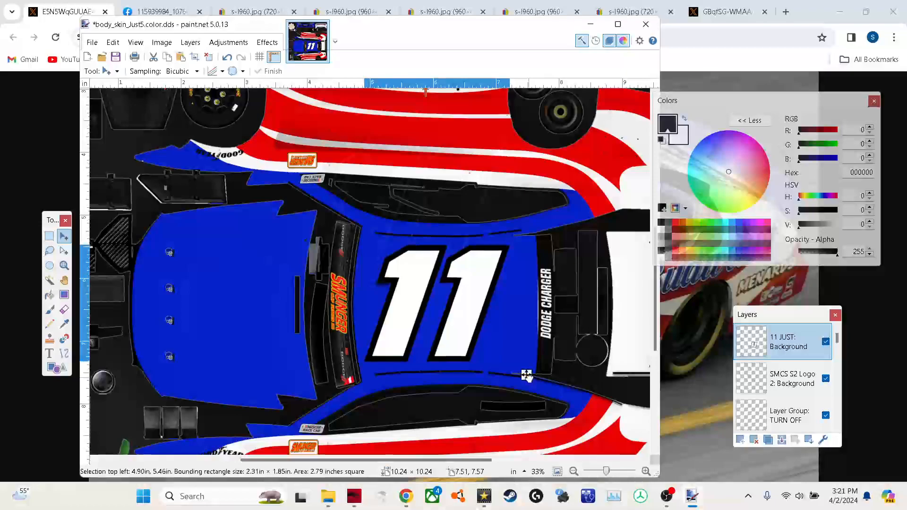
{"action": "left_click_drag", "start_coordinate": [528, 376], "coordinate": [527, 377]}
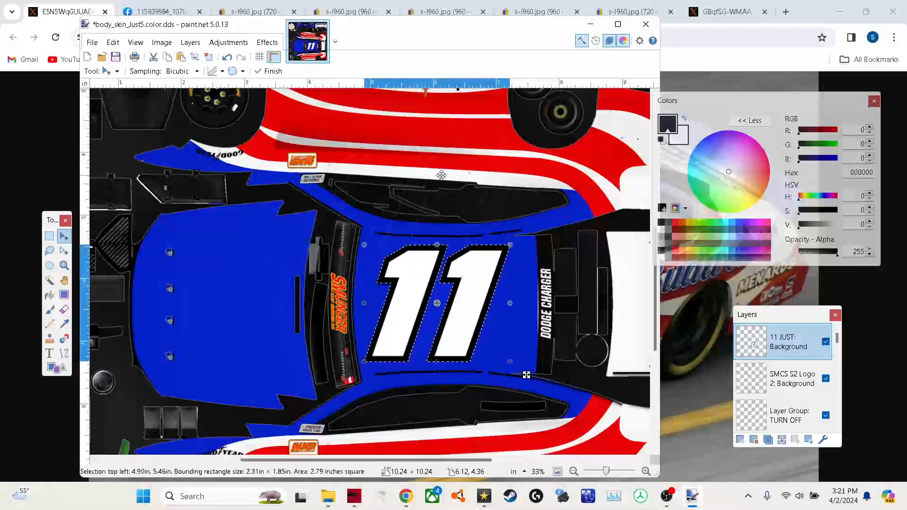
{"action": "key", "text": "ctrl+a"}
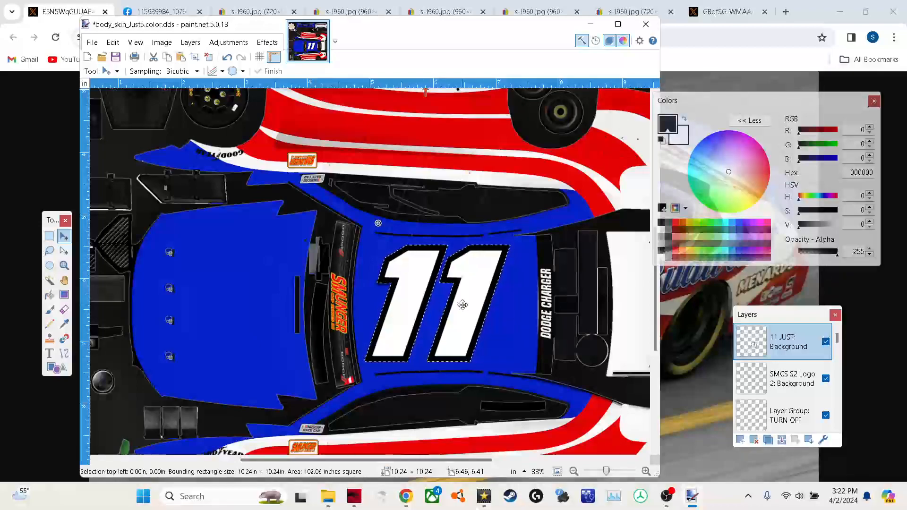
- Duplicate the 11 JUST layer and select only the roof number on the copy with the Magic Wand and an inverted selection
{"action": "key", "text": "ctrl+d"}
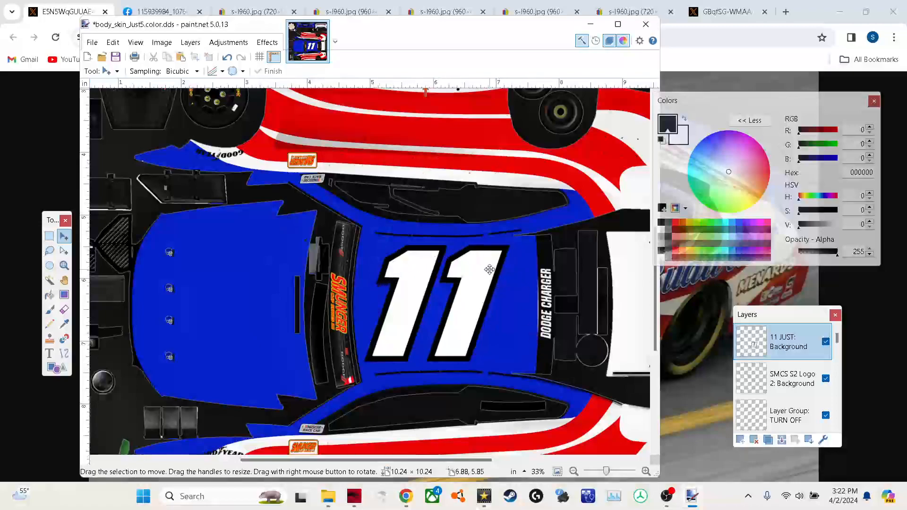
{"action": "scroll", "coordinate": [489, 270], "scroll_direction": "down", "scroll_amount": 2}
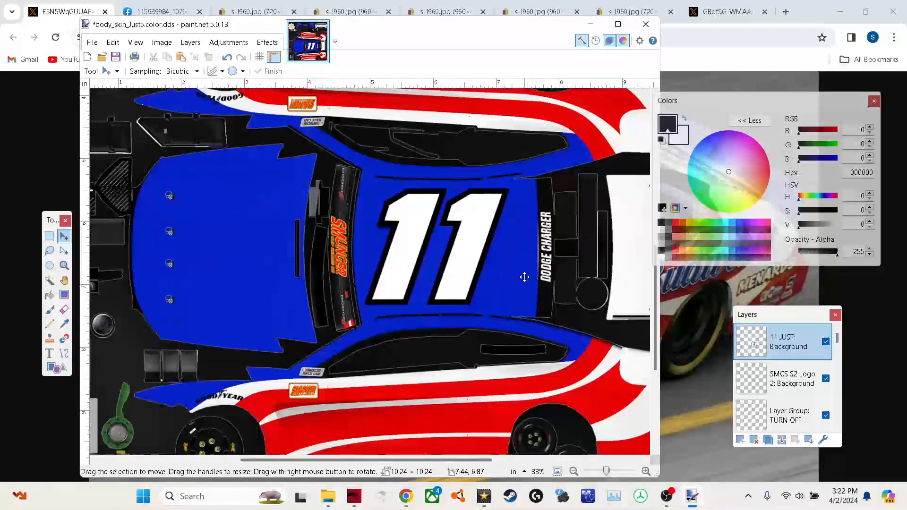
{"action": "left_click", "coordinate": [49, 280]}
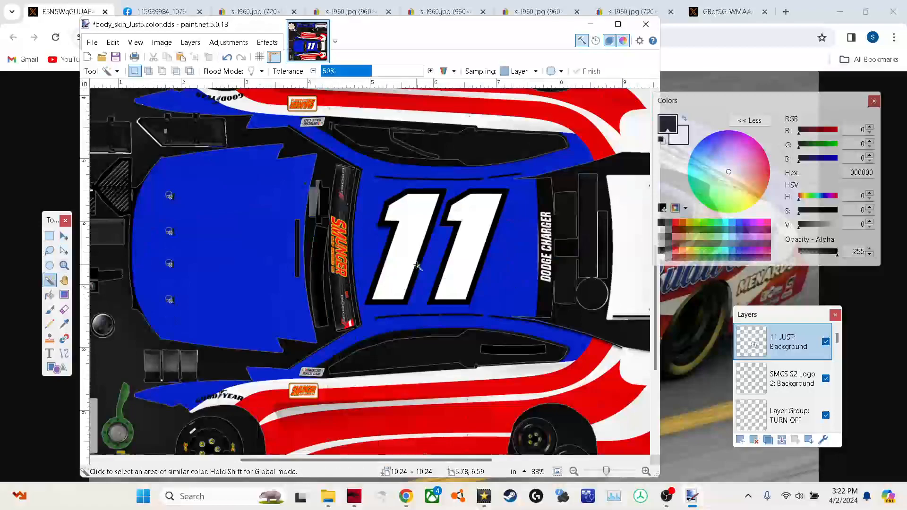
{"action": "left_click", "coordinate": [415, 326]}
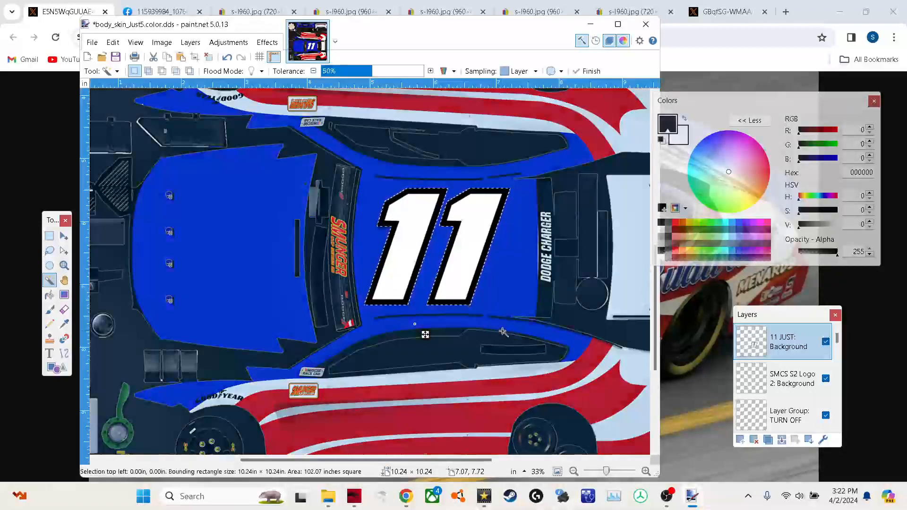
{"action": "left_click", "coordinate": [771, 441]}
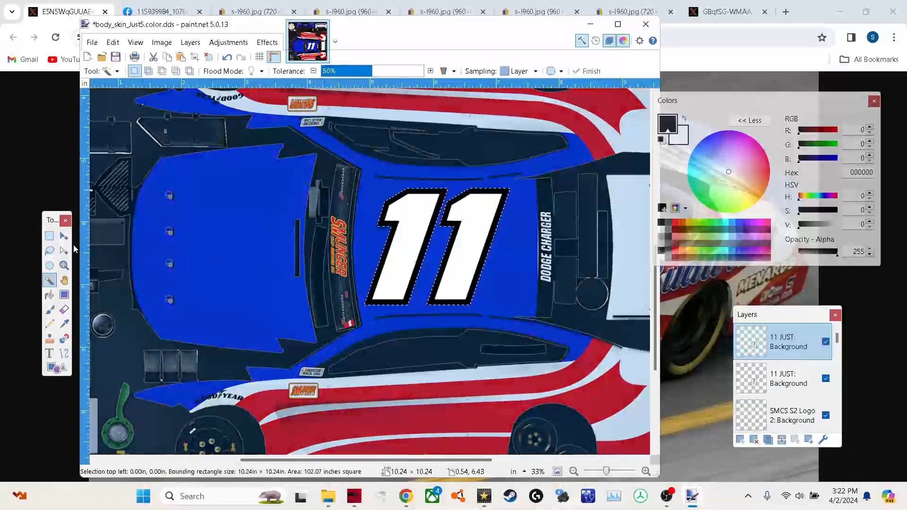
{"action": "key", "text": "ctrl+i"}
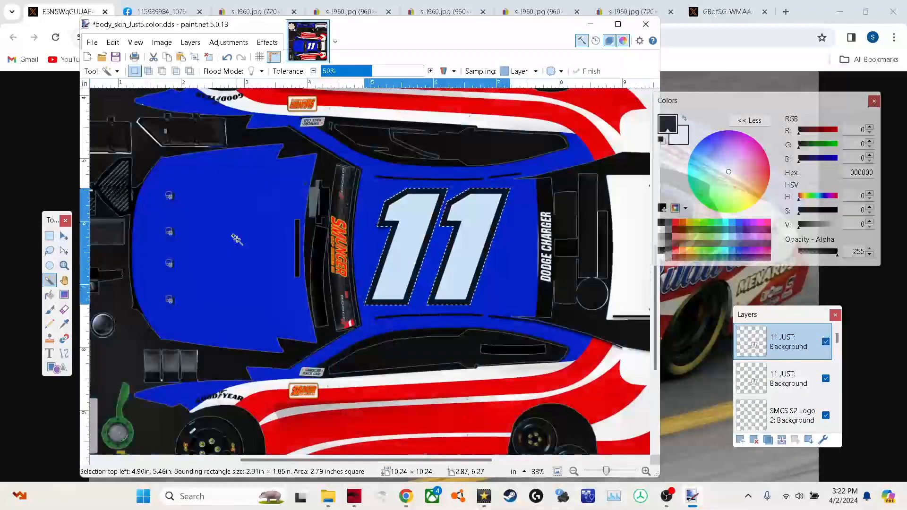
- Move the copied 11 from the roof down onto the door area of the lower car side
{"action": "left_click", "coordinate": [65, 236]}
{"action": "left_click_drag", "start_coordinate": [514, 347], "coordinate": [493, 421]}
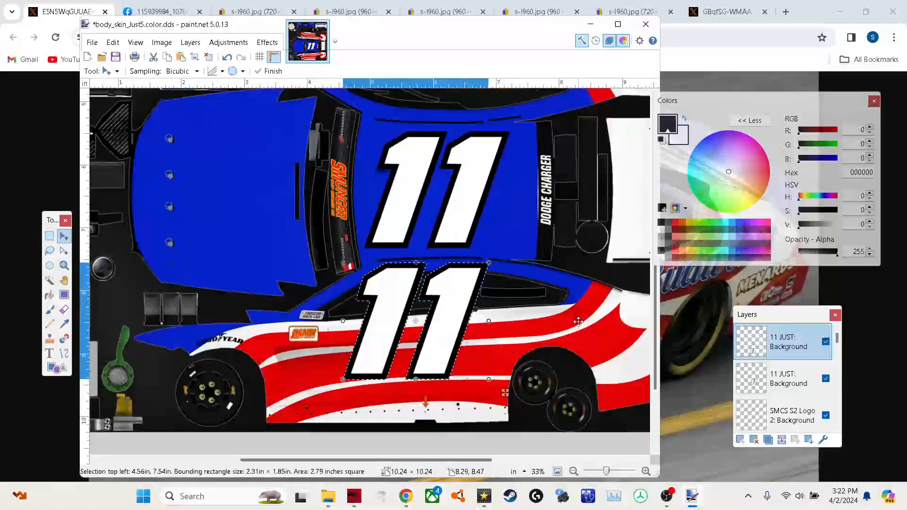
{"action": "left_click", "coordinate": [646, 472]}
{"action": "left_click", "coordinate": [646, 471]}
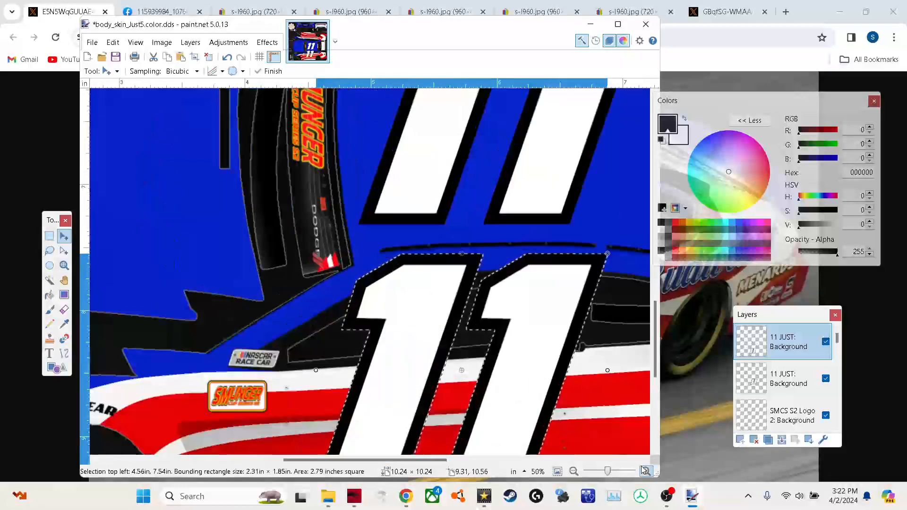
{"action": "scroll", "coordinate": [643, 390], "scroll_direction": "down", "scroll_amount": 2}
{"action": "left_click_drag", "start_coordinate": [623, 388], "coordinate": [608, 421]}
{"action": "scroll", "coordinate": [597, 334], "scroll_direction": "down", "scroll_amount": 1}
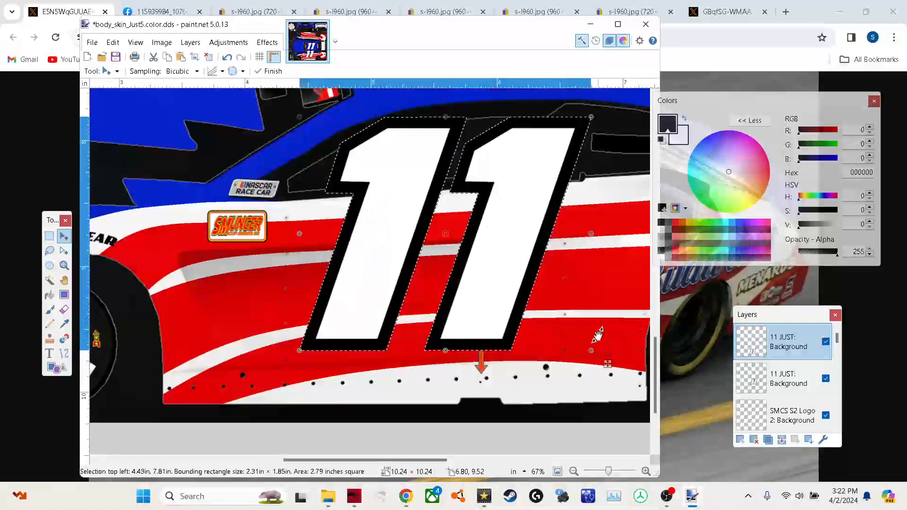
{"action": "scroll", "coordinate": [482, 426], "scroll_direction": "right", "scroll_amount": 2}
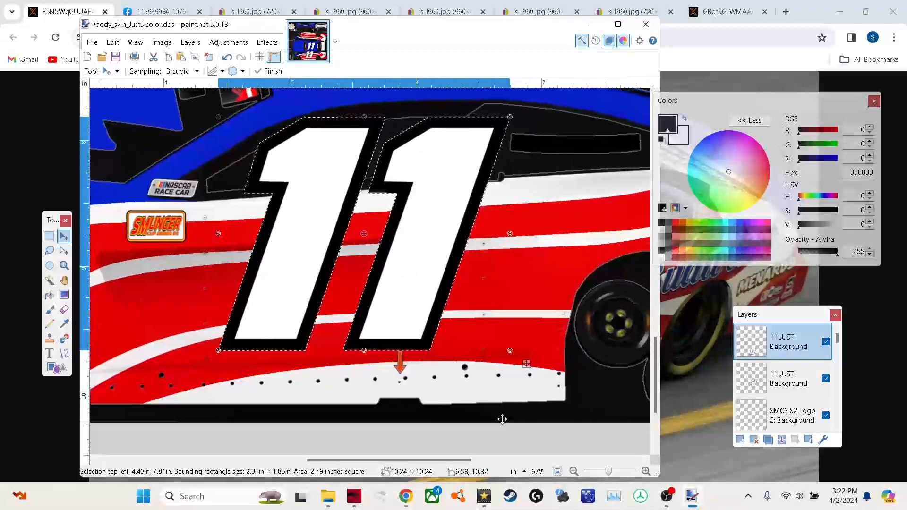
{"action": "scroll", "coordinate": [560, 321], "scroll_direction": "up", "scroll_amount": 1}
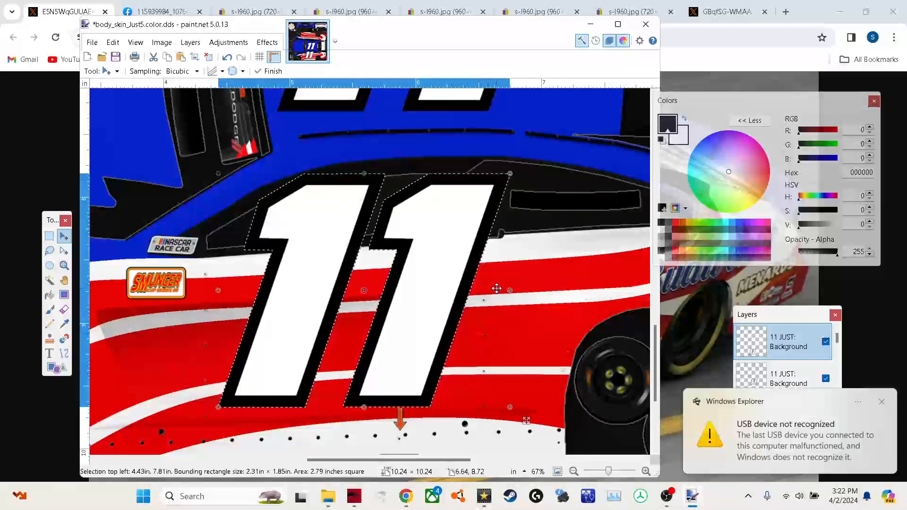
- Dismiss the USB notification, scale the side number to about 1.70 × 1.17 in, and place it on the door below the window
{"action": "left_click", "coordinate": [882, 402]}
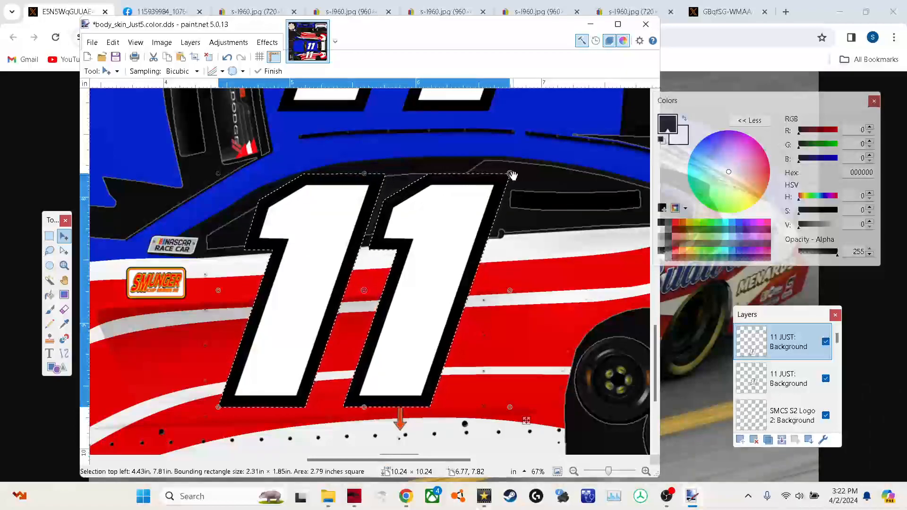
{"action": "left_click_drag", "start_coordinate": [513, 175], "coordinate": [436, 262]}
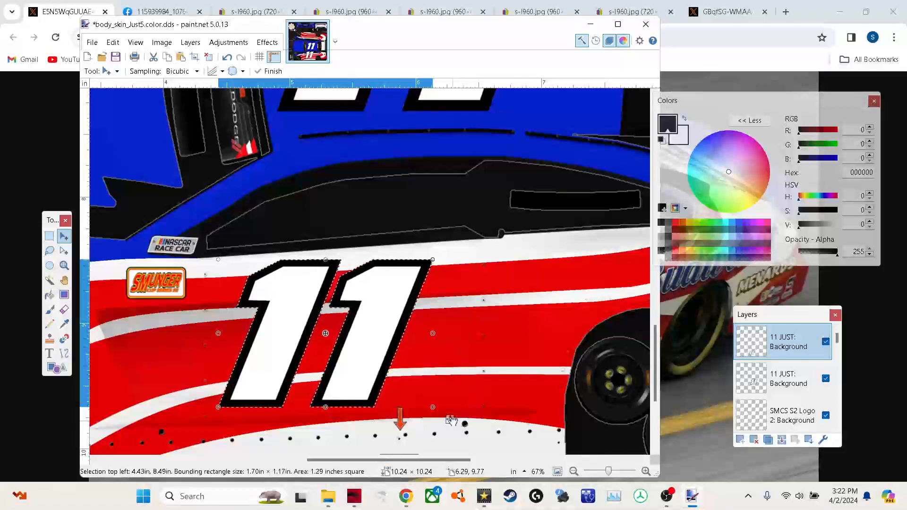
{"action": "left_click_drag", "start_coordinate": [450, 419], "coordinate": [482, 427]}
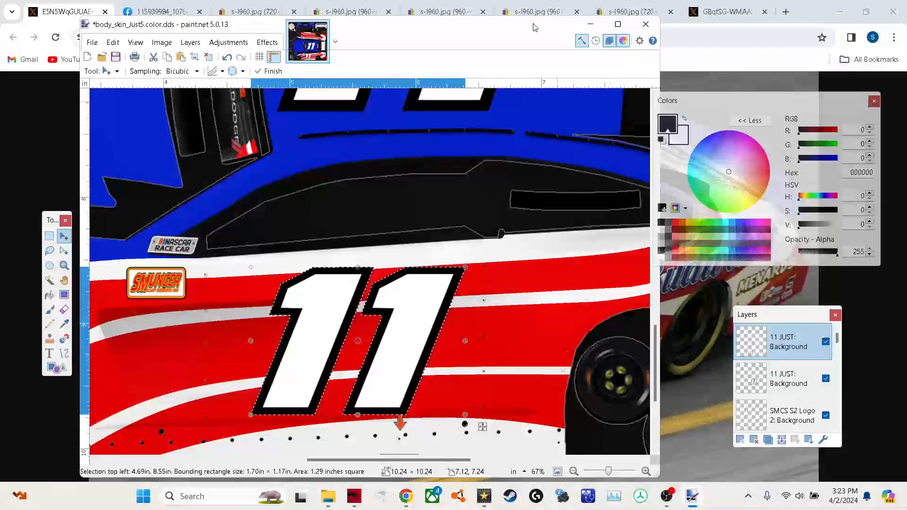
- Check the reference car photo in Chrome, stretch the door number to about 1.73 × 1.25 in, and nudge it slightly toward the front wheel
{"action": "left_click", "coordinate": [62, 7]}
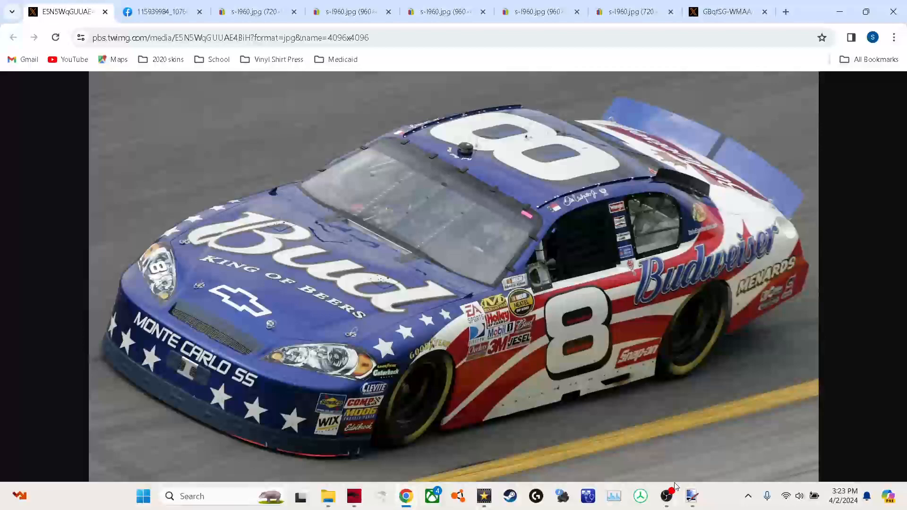
{"action": "left_click", "coordinate": [692, 496]}
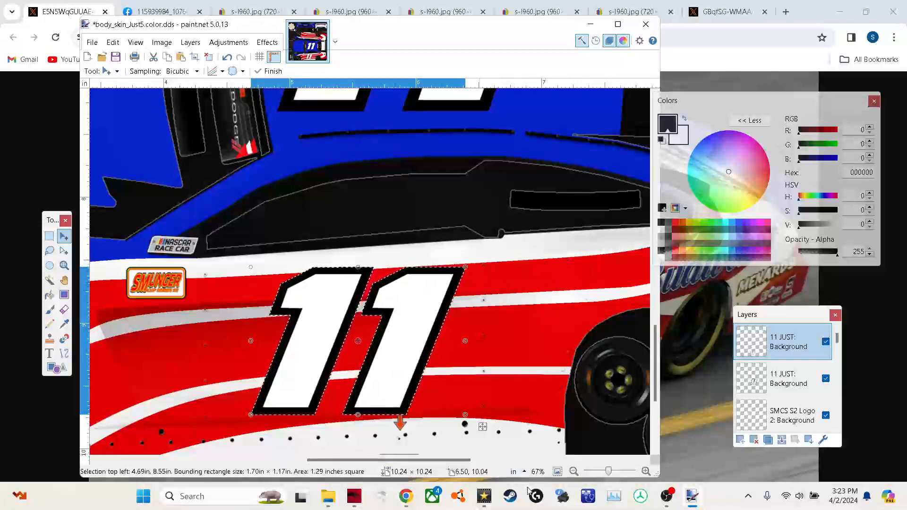
{"action": "left_click", "coordinate": [405, 495]}
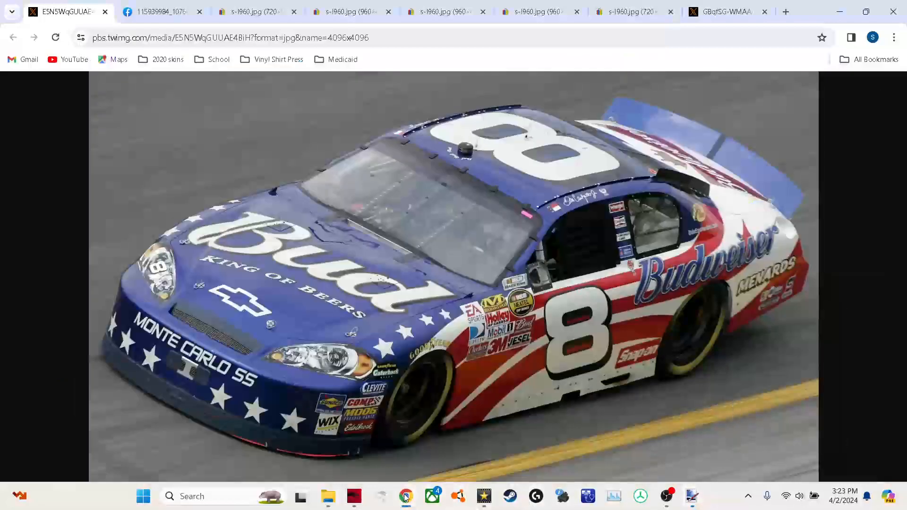
{"action": "left_click", "coordinate": [691, 497]}
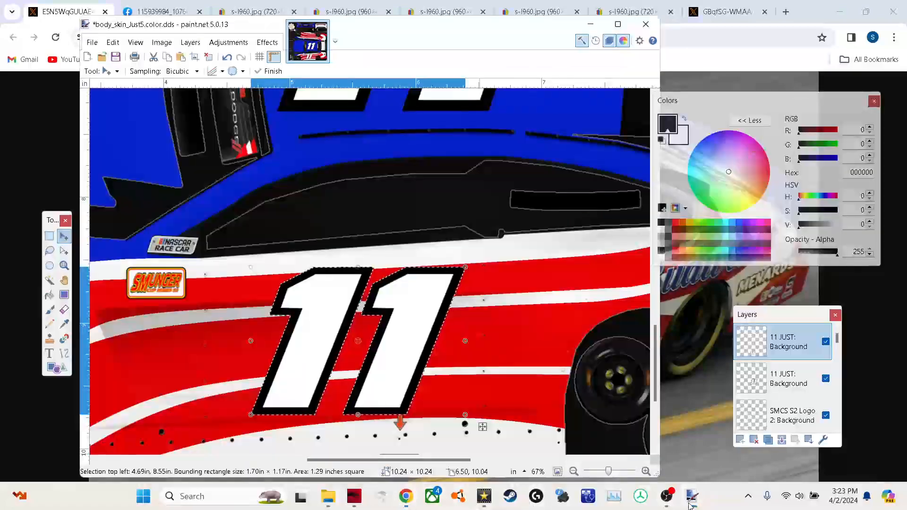
{"action": "left_click_drag", "start_coordinate": [360, 416], "coordinate": [360, 422]}
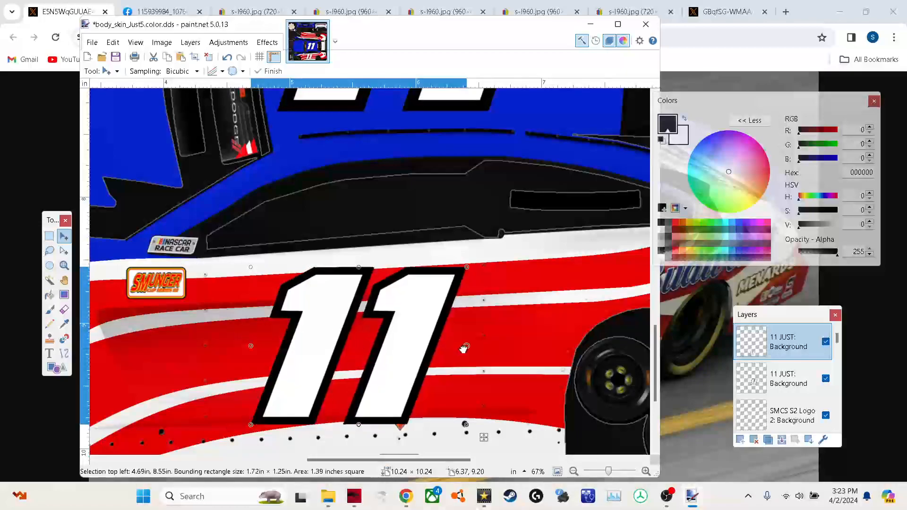
{"action": "left_click_drag", "start_coordinate": [251, 346], "coordinate": [250, 345]}
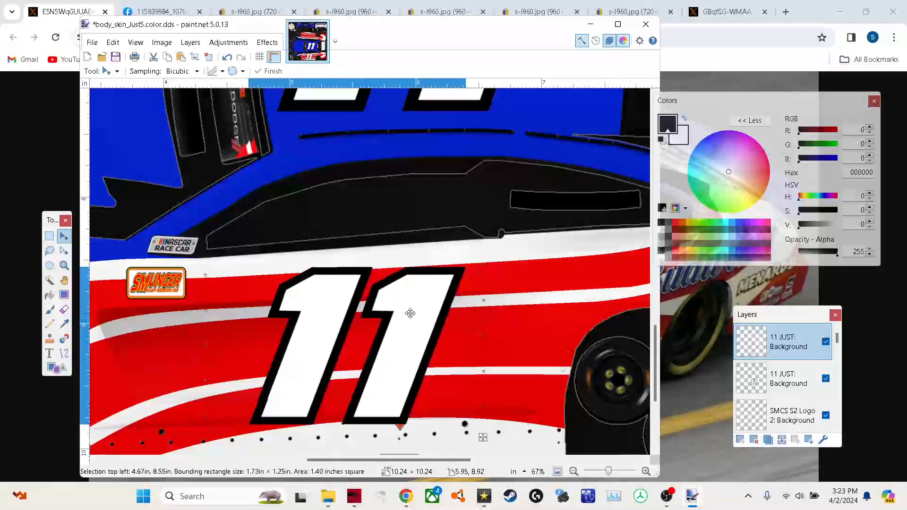
{"action": "left_click_drag", "start_coordinate": [407, 313], "coordinate": [406, 314]}
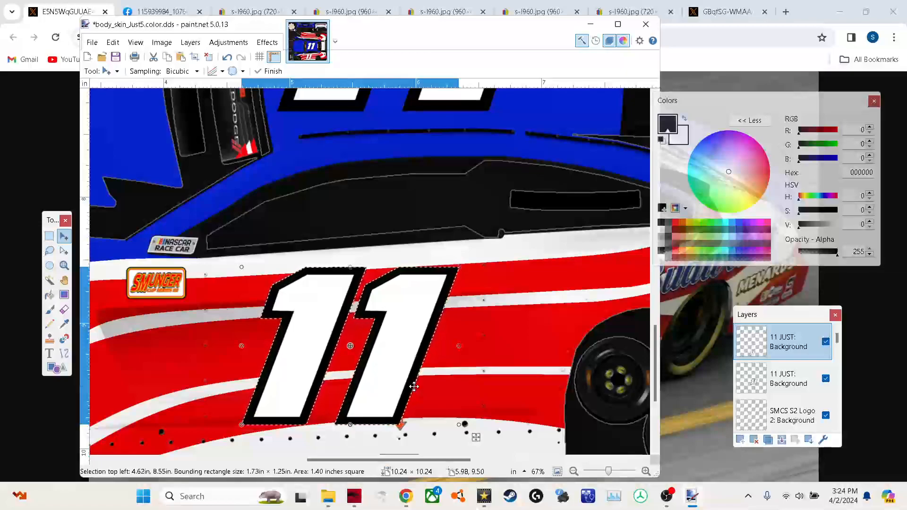
- Duplicate the door number's layer and place the copy, shrunk to about 0.27 × 0.24 in, on the rear bumper below the right taillight
{"action": "left_click", "coordinate": [573, 471]}
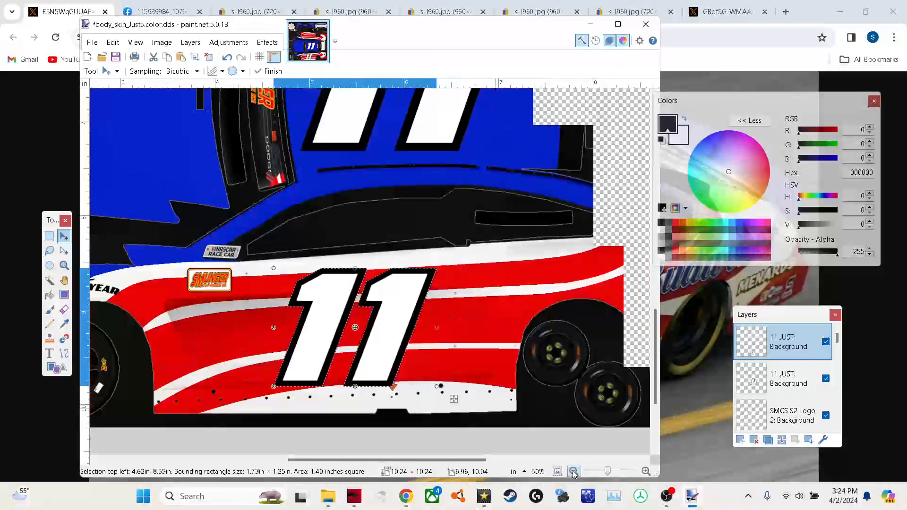
{"action": "left_click", "coordinate": [573, 472]}
{"action": "scroll", "coordinate": [591, 381], "scroll_direction": "up", "scroll_amount": 2}
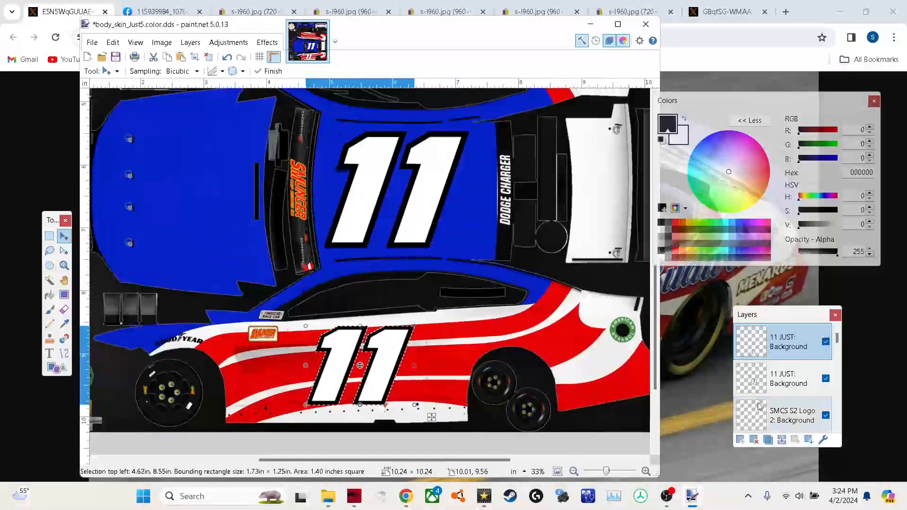
{"action": "left_click", "coordinate": [768, 440]}
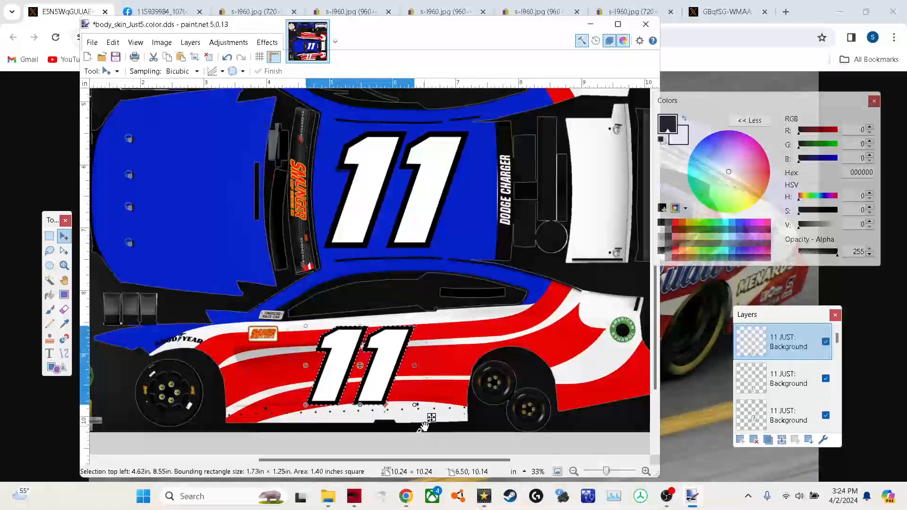
{"action": "left_click_drag", "start_coordinate": [431, 417], "coordinate": [563, 250]}
{"action": "mouse_move", "coordinate": [441, 236]}
{"action": "left_mouse_down"}
{"action": "mouse_move", "coordinate": [527, 174]}
{"action": "mouse_move", "coordinate": [590, 161]}
{"action": "mouse_move", "coordinate": [651, 173]}
{"action": "mouse_move", "coordinate": [609, 164]}
{"action": "mouse_move", "coordinate": [616, 158]}
{"action": "left_mouse_up"}
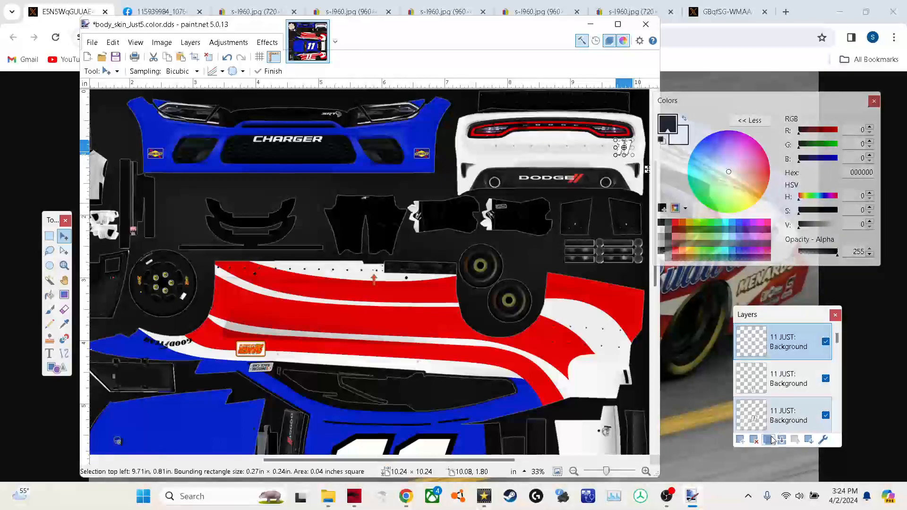
- Duplicate the small rear bumper number and place the copy below the left headlight at about 0.19 × 0.15 in
{"action": "left_click", "coordinate": [770, 440]}
{"action": "left_click_drag", "start_coordinate": [647, 168], "coordinate": [178, 138]}
{"action": "left_click_drag", "start_coordinate": [202, 169], "coordinate": [202, 169]}
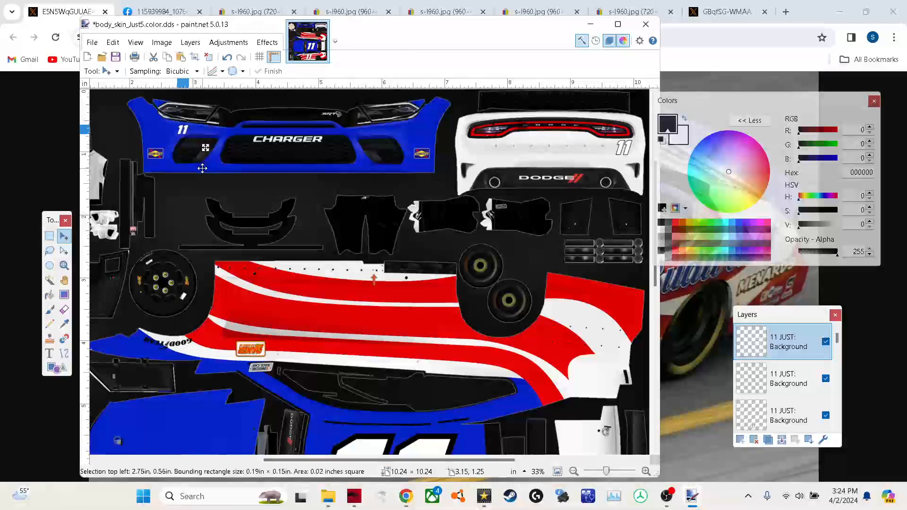
- Duplicate the door number's layer, clear the selection, and rotate the copied layer 180°
{"action": "scroll", "coordinate": [580, 174], "scroll_direction": "down", "scroll_amount": 3}
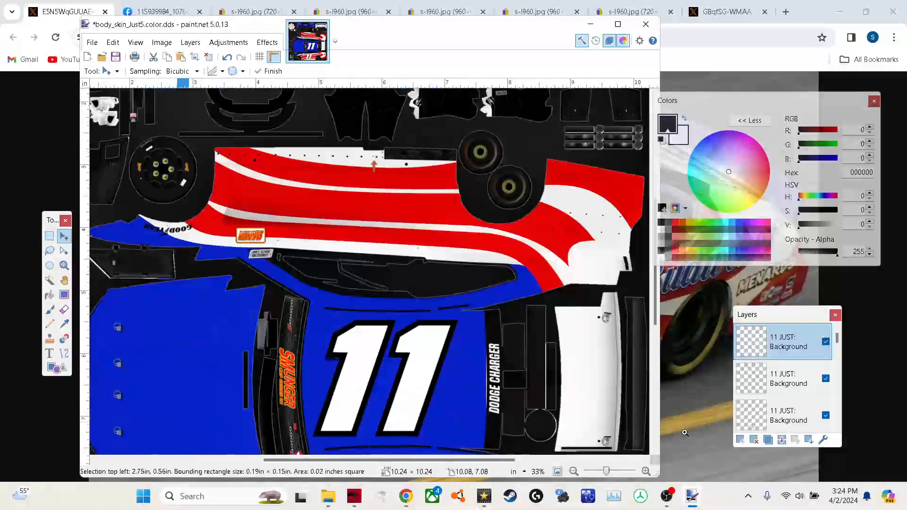
{"action": "left_click", "coordinate": [747, 419]}
{"action": "scroll", "coordinate": [585, 364], "scroll_direction": "down", "scroll_amount": 4}
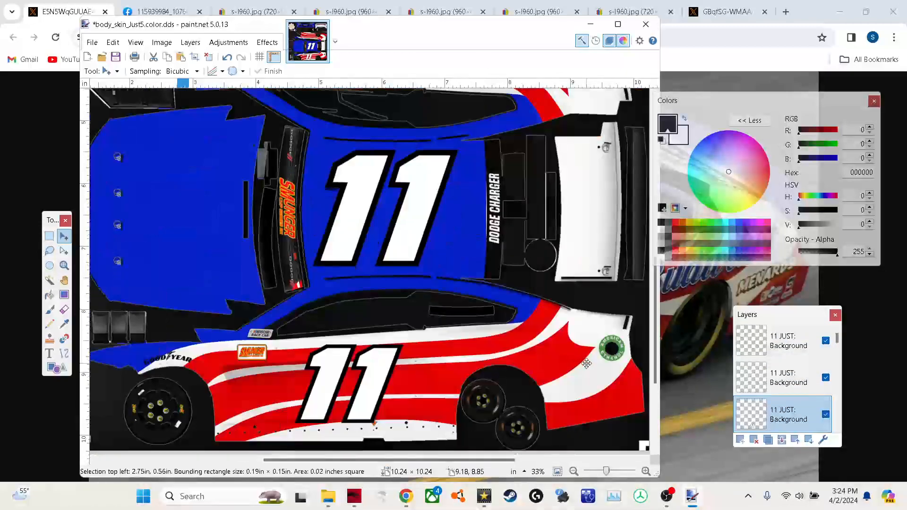
{"action": "left_click", "coordinate": [826, 415]}
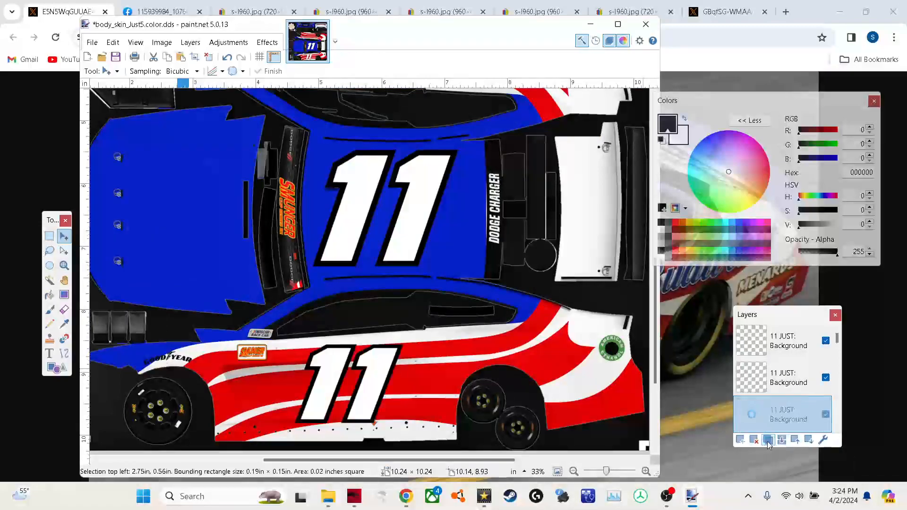
{"action": "left_click", "coordinate": [574, 472]}
{"action": "left_click", "coordinate": [574, 472]}
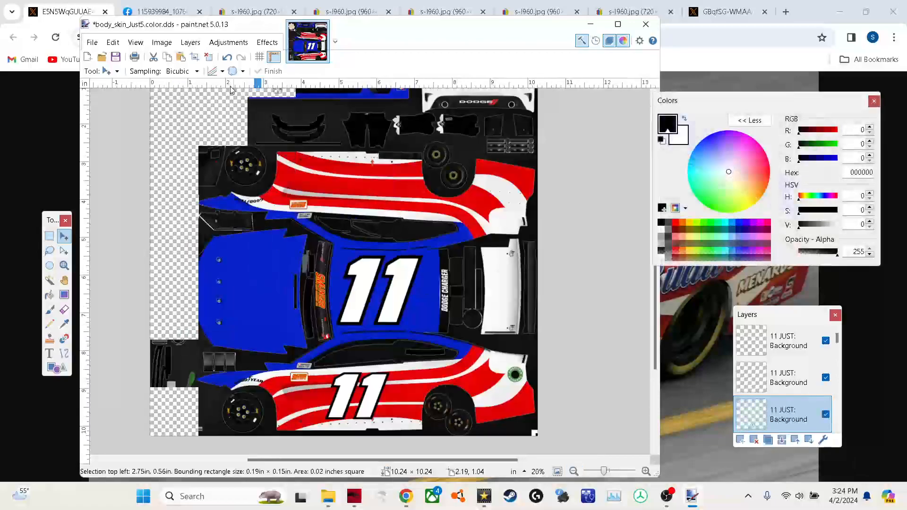
{"action": "left_click", "coordinate": [49, 236]}
{"action": "left_click", "coordinate": [190, 42]}
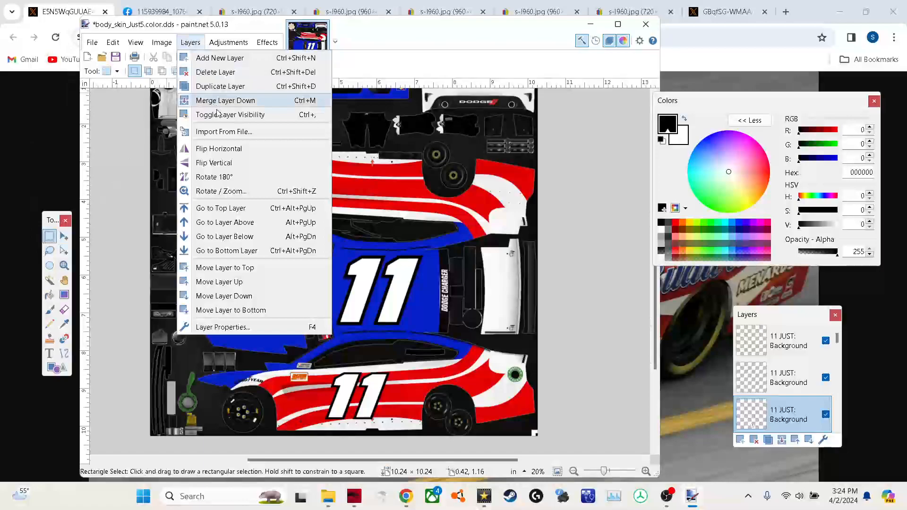
{"action": "left_click", "coordinate": [230, 177]}
- Move the rotated 11 onto the door of the upper car side, using the lower door number to align it horizontally
{"action": "scroll", "coordinate": [407, 173], "scroll_direction": "up", "scroll_amount": 2}
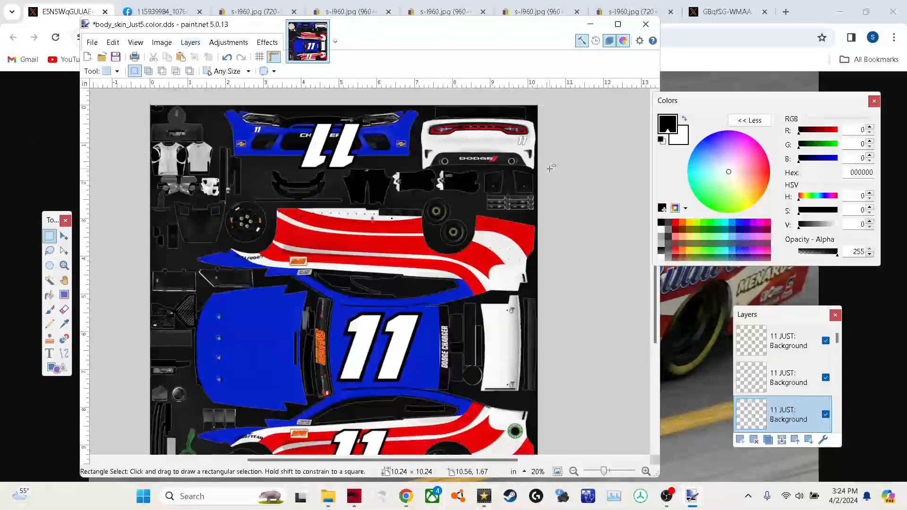
{"action": "left_click", "coordinate": [64, 237]}
{"action": "left_click_drag", "start_coordinate": [336, 146], "coordinate": [365, 418]}
{"action": "scroll", "coordinate": [373, 443], "scroll_direction": "down", "scroll_amount": 1}
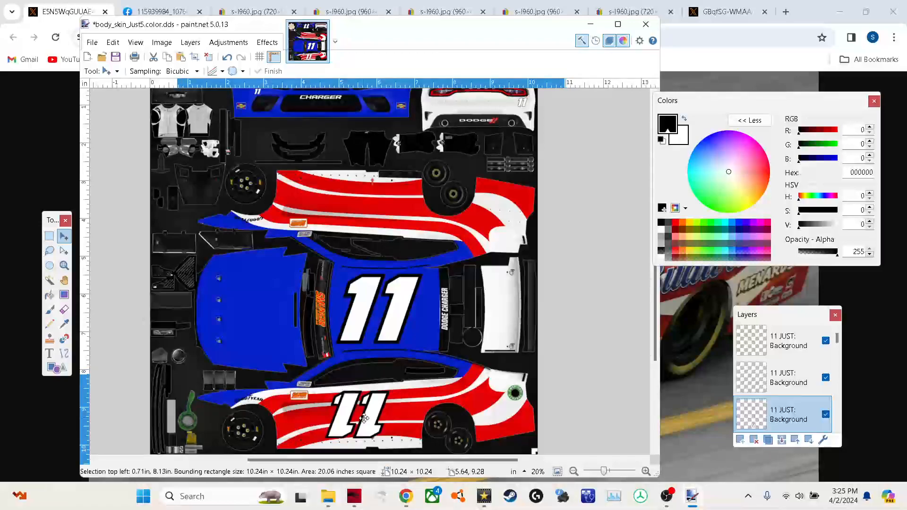
{"action": "left_click_drag", "start_coordinate": [364, 417], "coordinate": [364, 418]}
{"action": "left_click_drag", "start_coordinate": [363, 418], "coordinate": [364, 208]}
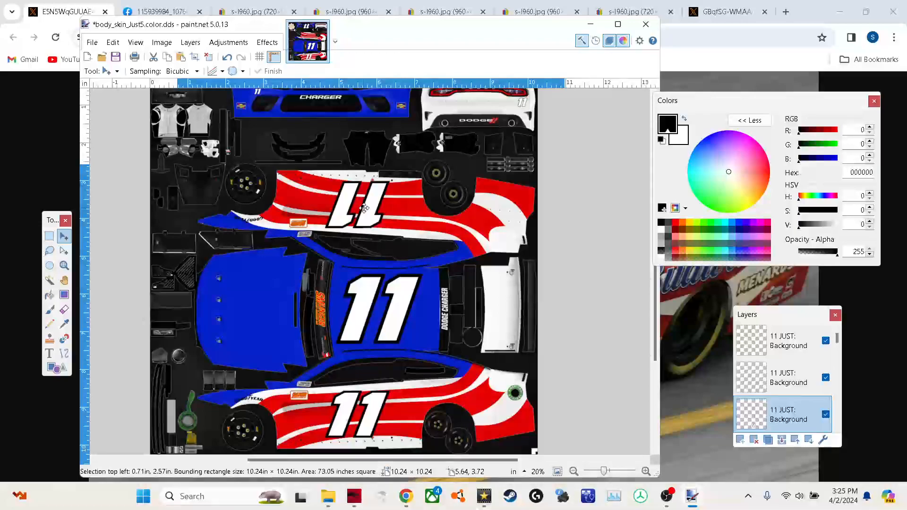
{"action": "left_click_drag", "start_coordinate": [364, 208], "coordinate": [363, 208]}
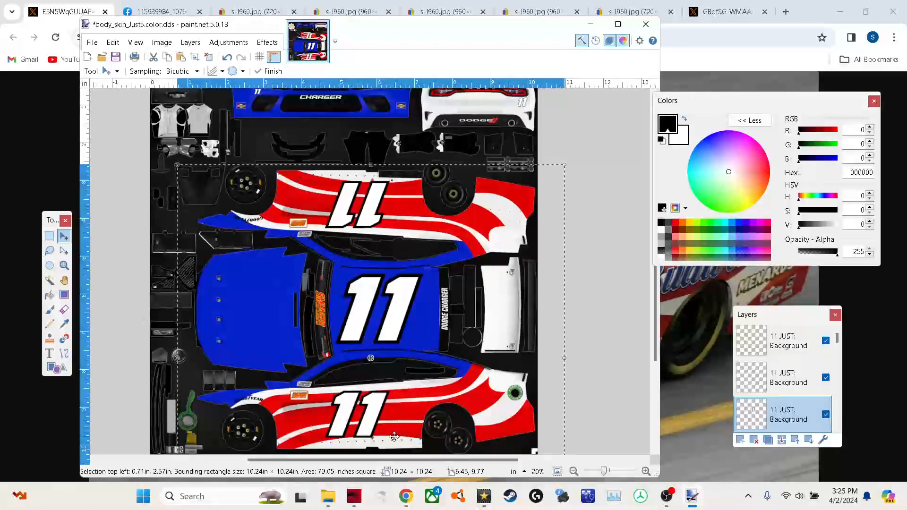
- Fine-tune the position of the upper car side's 11 and merge the separate number layers into one layer
{"action": "left_click_drag", "start_coordinate": [388, 215], "coordinate": [387, 214]}
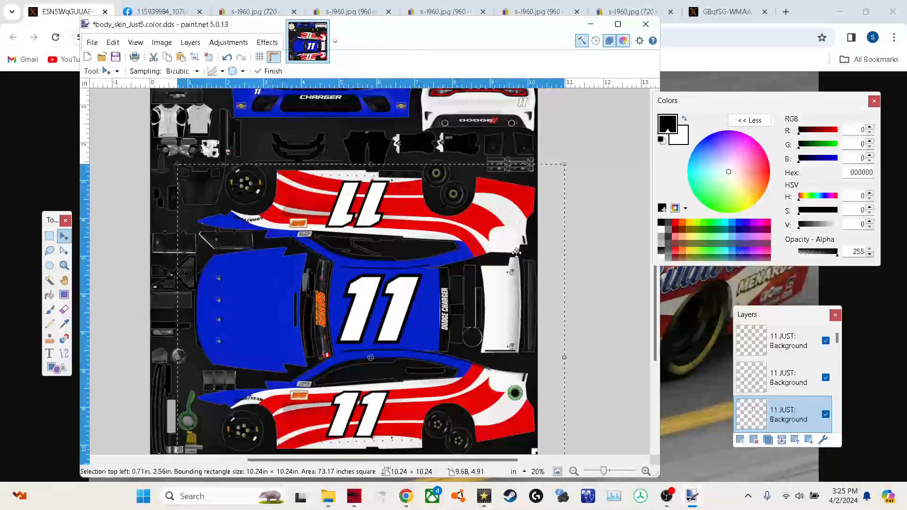
{"action": "left_click", "coordinate": [787, 348]}
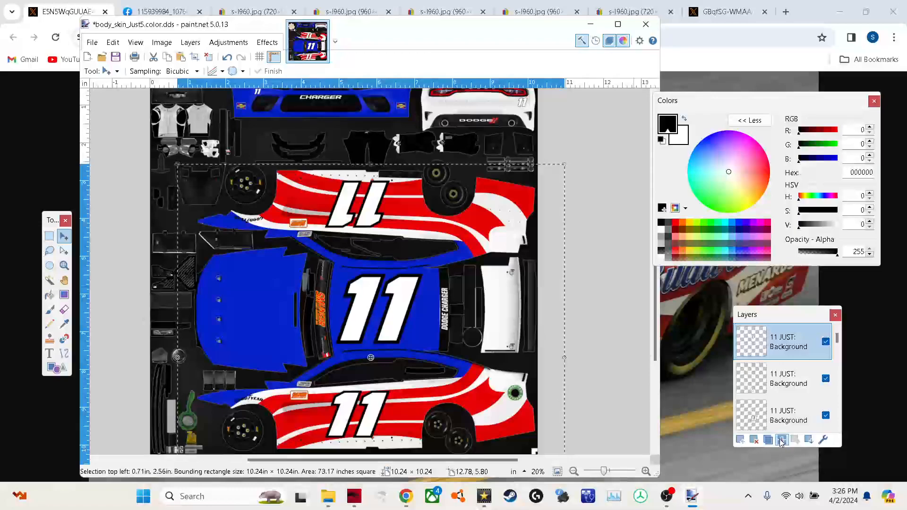
{"action": "left_click", "coordinate": [780, 442]}
{"action": "left_click", "coordinate": [781, 441]}
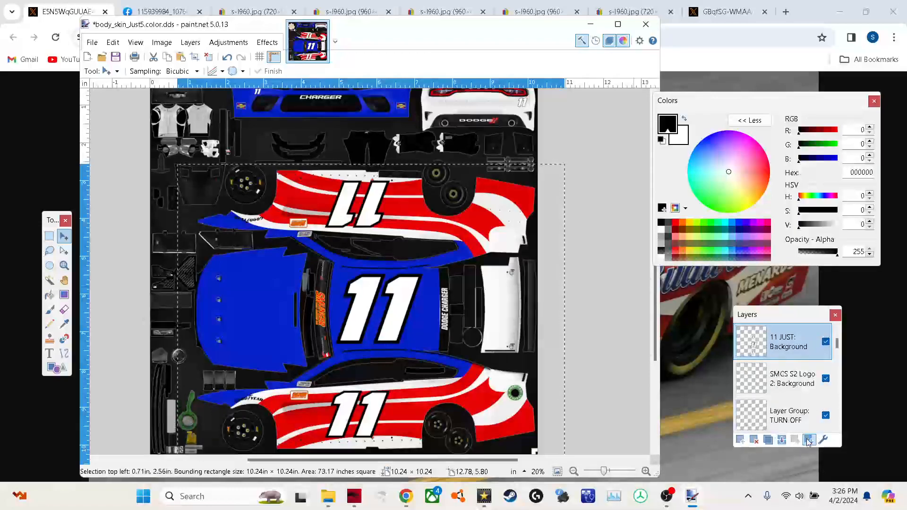
- Move the merged 11 layer down the stack so it sits directly above the Hood/Nose layer
{"action": "left_click", "coordinate": [808, 440], "text": "ctrl"}
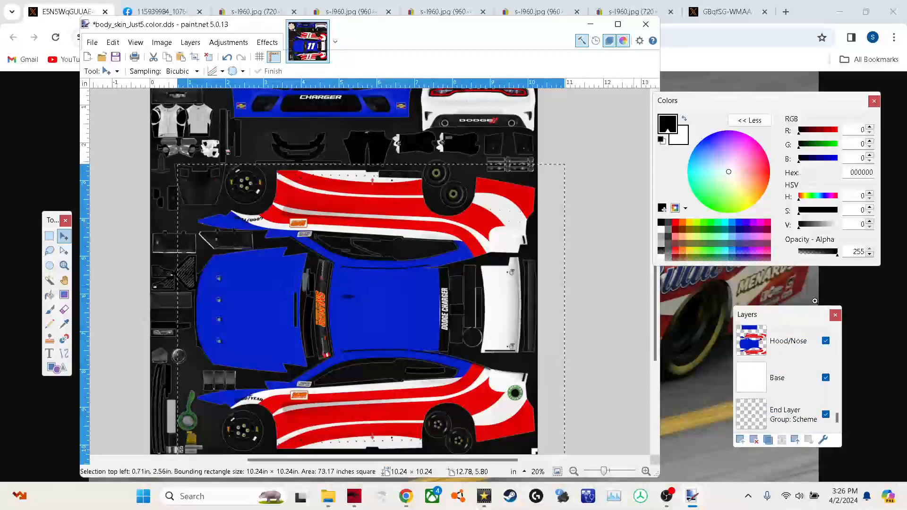
{"action": "key", "text": "ctrl+z"}
{"action": "scroll", "coordinate": [838, 333], "scroll_direction": "up", "scroll_amount": 1}
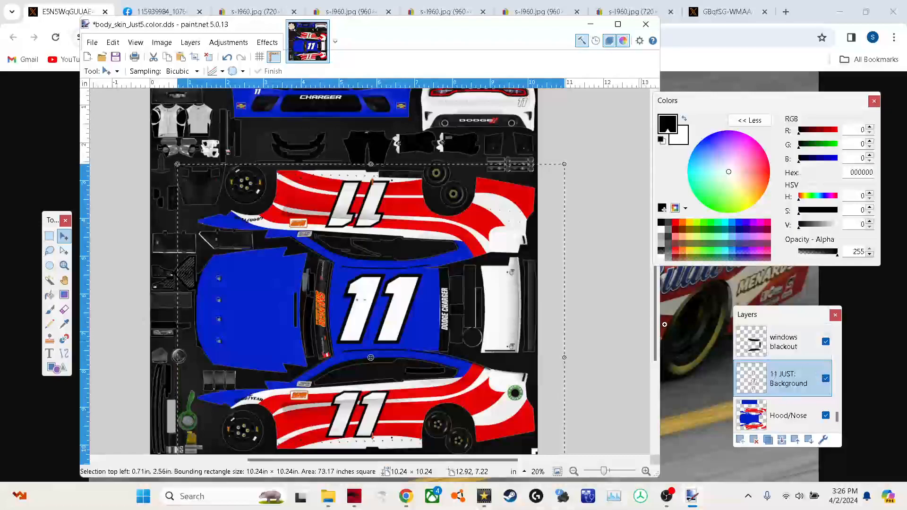
{"action": "scroll", "coordinate": [607, 265], "scroll_direction": "up", "scroll_amount": 2}
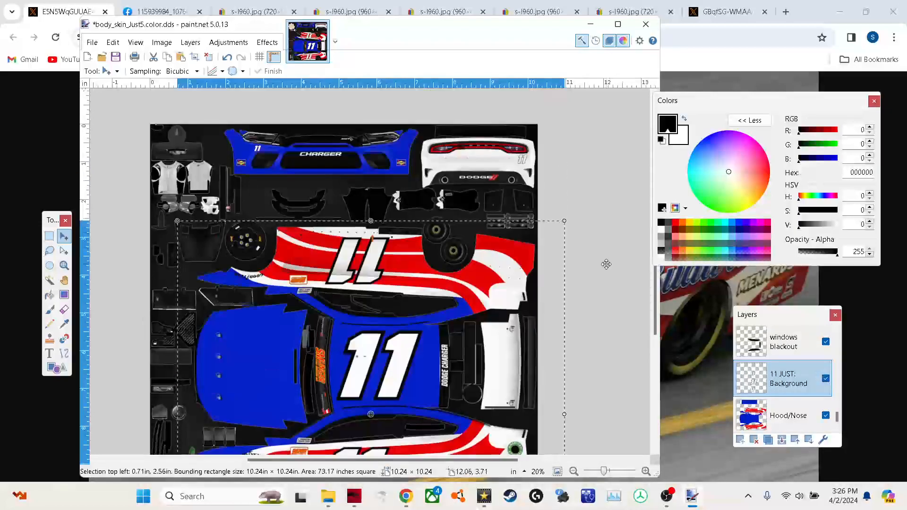
{"action": "scroll", "coordinate": [606, 264], "scroll_direction": "down", "scroll_amount": 2}
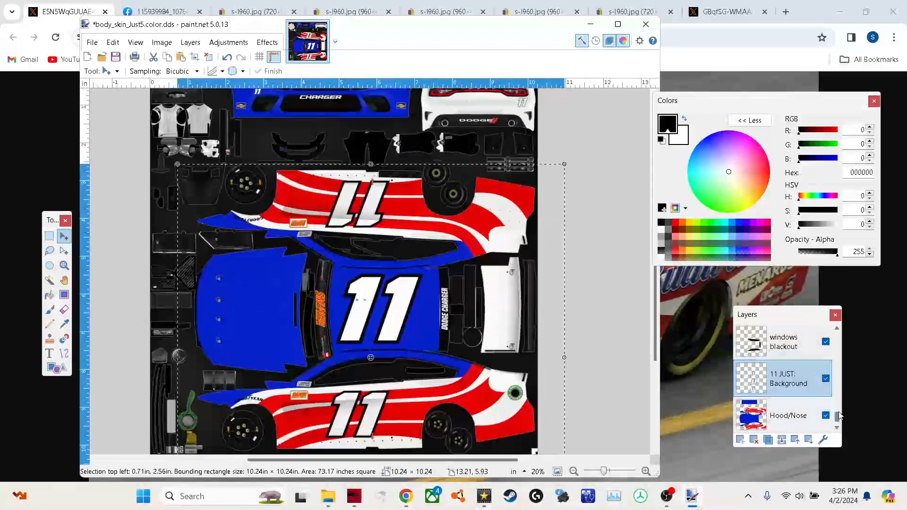
{"action": "scroll", "coordinate": [841, 411], "scroll_direction": "down", "scroll_amount": 2}
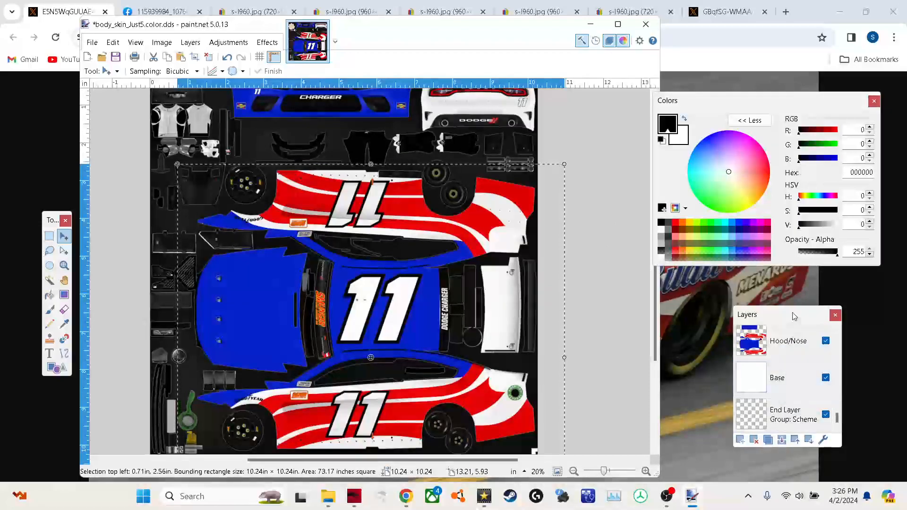
- Hide and show the L1_mustang_bodyCompleteMap_shading layer to check its effect on the skin
{"action": "mouse_move", "coordinate": [840, 418]}
{"action": "left_mouse_down"}
{"action": "mouse_move", "coordinate": [835, 337]}
{"action": "mouse_move", "coordinate": [846, 384]}
{"action": "mouse_move", "coordinate": [845, 373]}
{"action": "left_mouse_up"}
{"action": "left_click", "coordinate": [817, 388]}
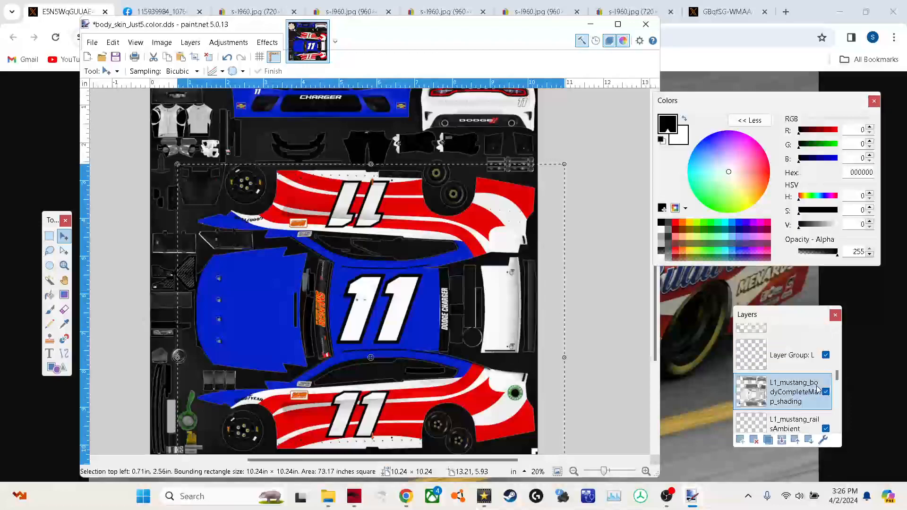
{"action": "left_click", "coordinate": [826, 392]}
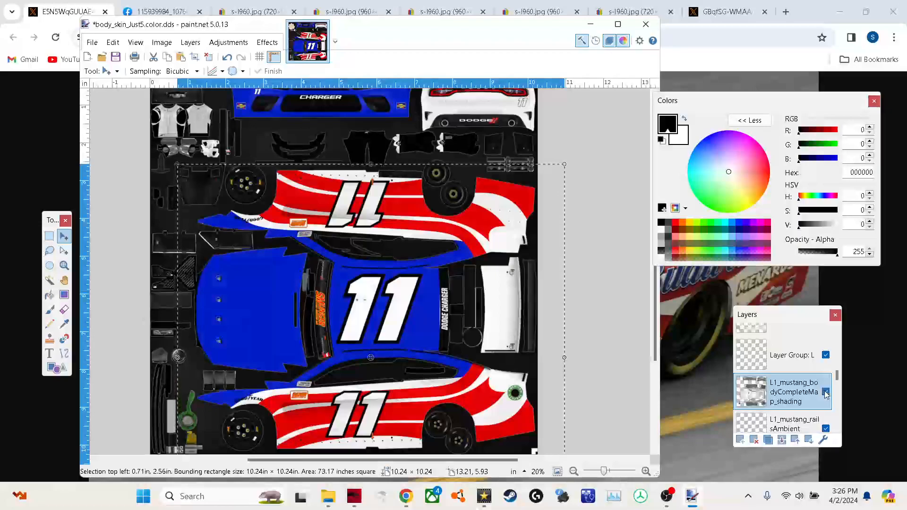
{"action": "left_click", "coordinate": [826, 393]}
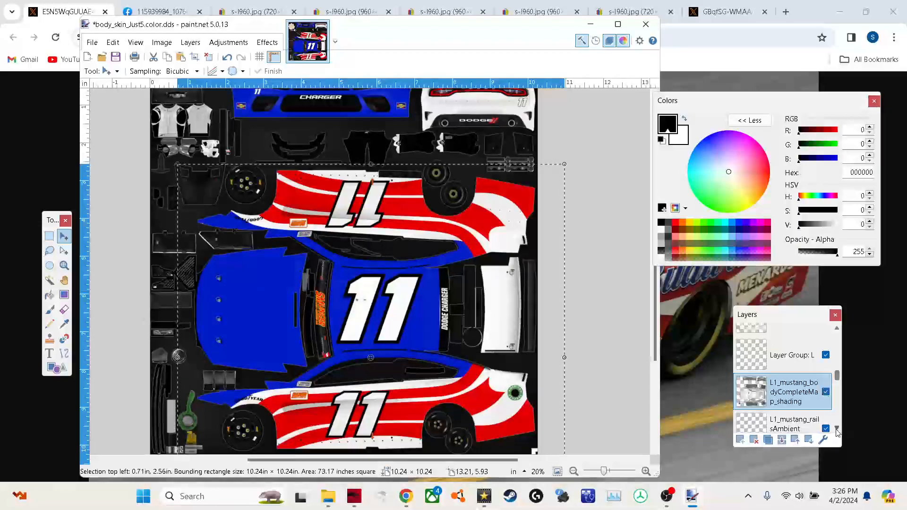
- Search the layer stack for other shading layers and hide and show layer M to compare the body with and without it
{"action": "scroll", "coordinate": [837, 431], "scroll_direction": "down", "scroll_amount": 5}
{"action": "scroll", "coordinate": [837, 431], "scroll_direction": "down", "scroll_amount": 3}
{"action": "scroll", "coordinate": [837, 331], "scroll_direction": "up", "scroll_amount": 5}
{"action": "scroll", "coordinate": [837, 330], "scroll_direction": "up", "scroll_amount": 2}
{"action": "scroll", "coordinate": [839, 332], "scroll_direction": "up", "scroll_amount": 3}
{"action": "scroll", "coordinate": [839, 332], "scroll_direction": "up", "scroll_amount": 4}
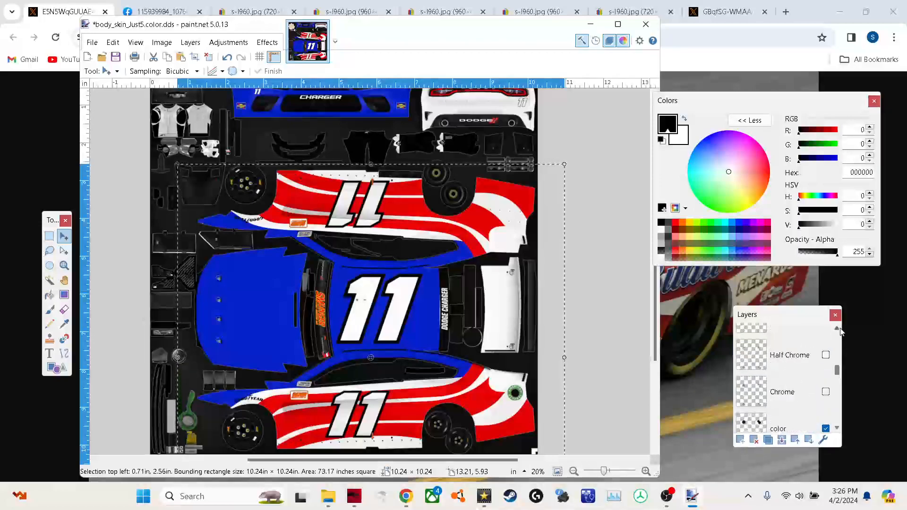
{"action": "scroll", "coordinate": [837, 428], "scroll_direction": "down", "scroll_amount": 6}
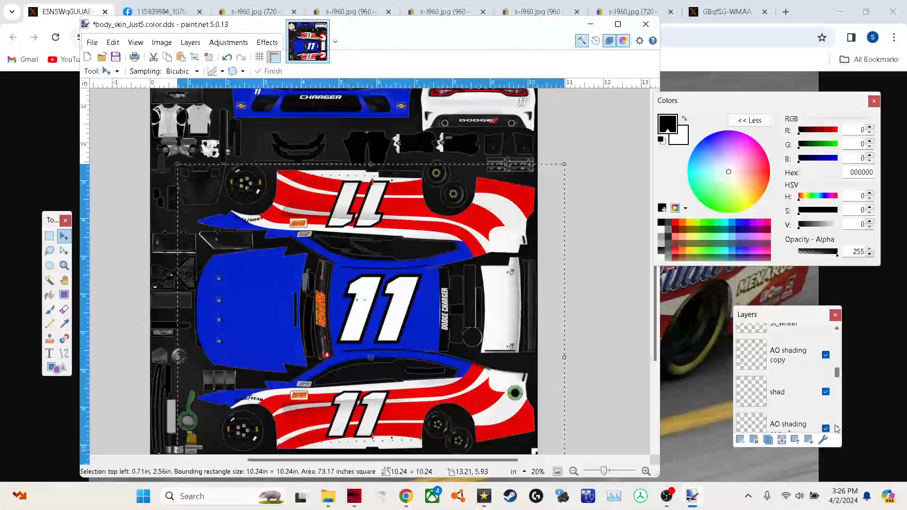
{"action": "scroll", "coordinate": [837, 428], "scroll_direction": "down", "scroll_amount": 3}
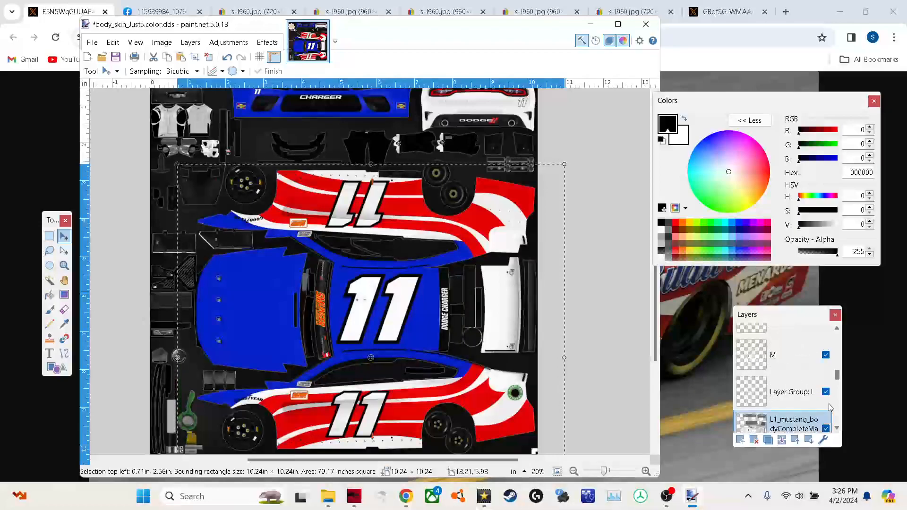
{"action": "left_click", "coordinate": [803, 355]}
{"action": "left_click", "coordinate": [826, 355]}
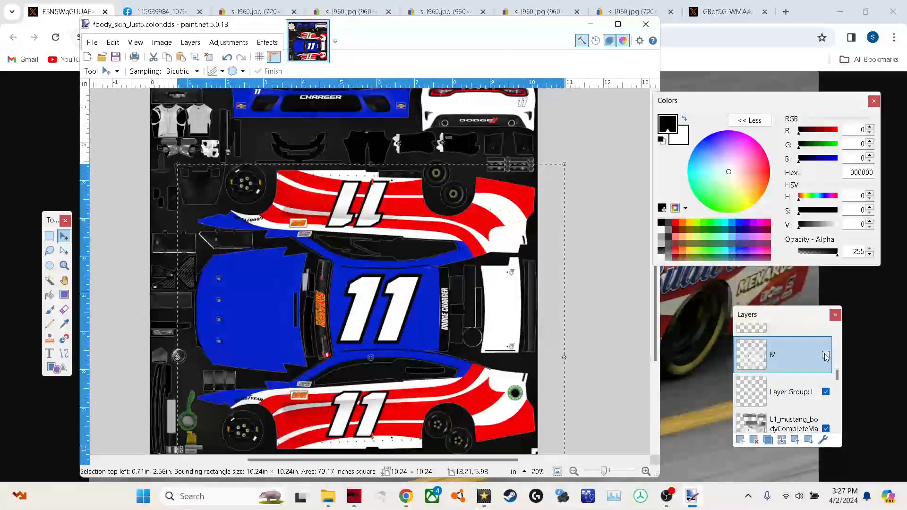
{"action": "left_click", "coordinate": [827, 356]}
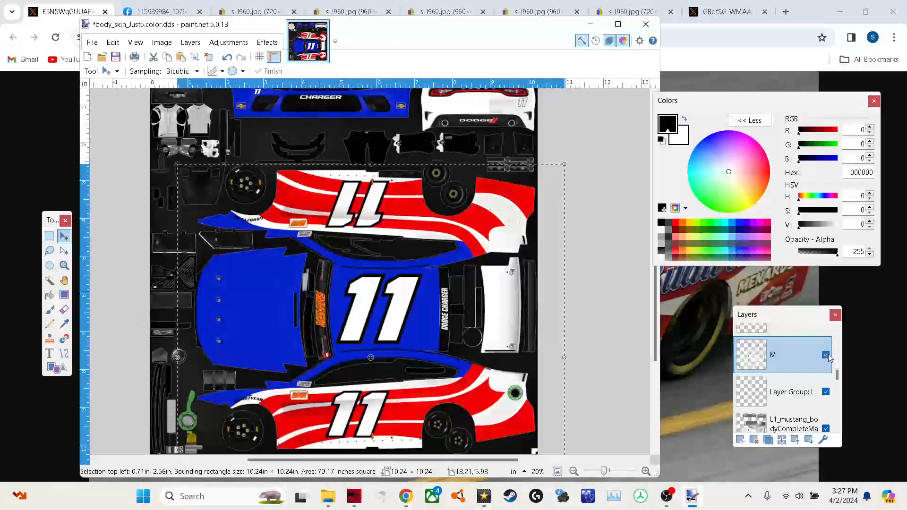
{"action": "left_click", "coordinate": [826, 356]}
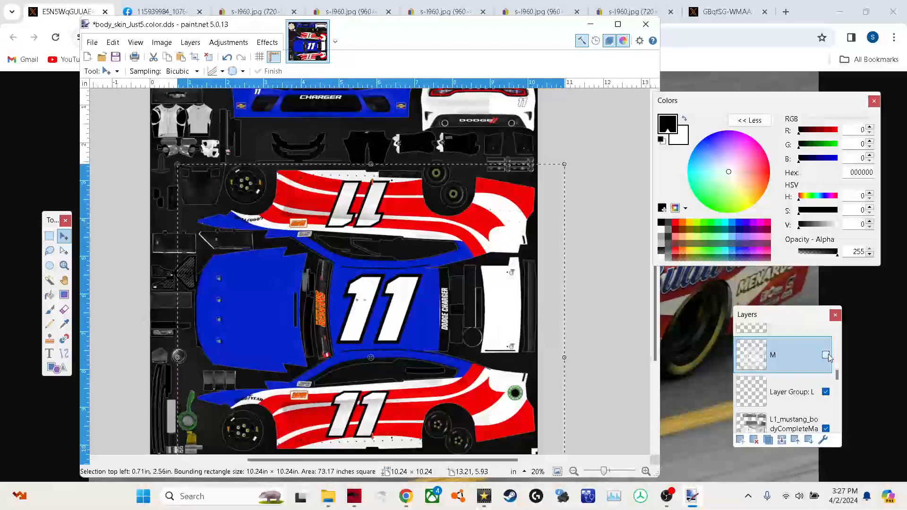
{"action": "left_click", "coordinate": [826, 355]}
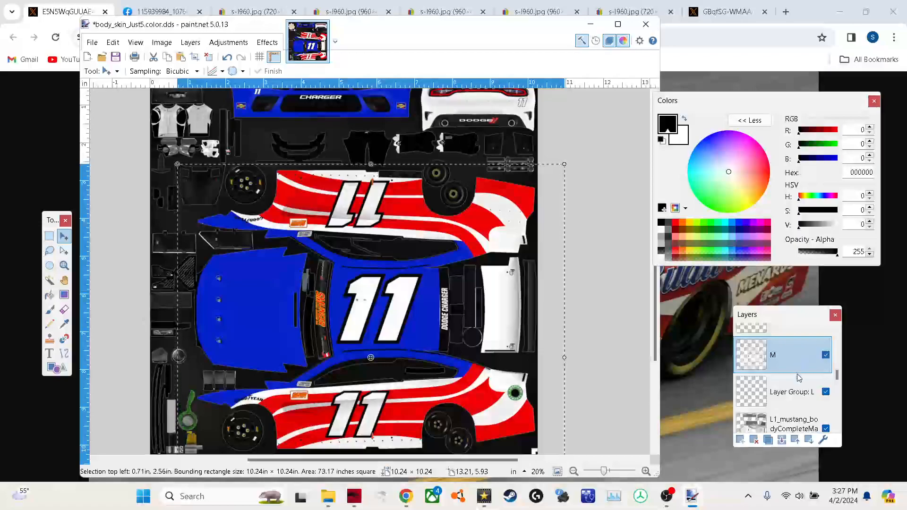
- Sample the roof's blue from the Hood/Nose layer and set the Paintbrush to size 45
{"action": "left_click_drag", "start_coordinate": [837, 376], "coordinate": [840, 422]}
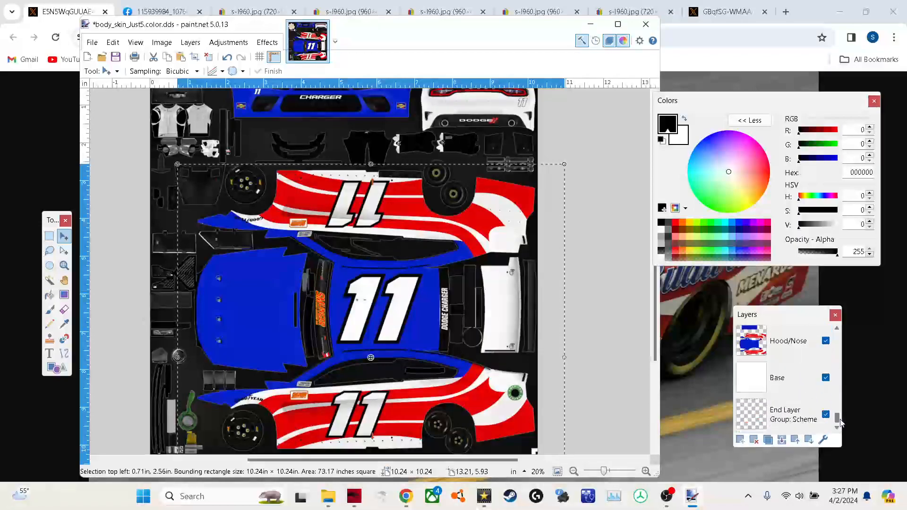
{"action": "left_click", "coordinate": [767, 348]}
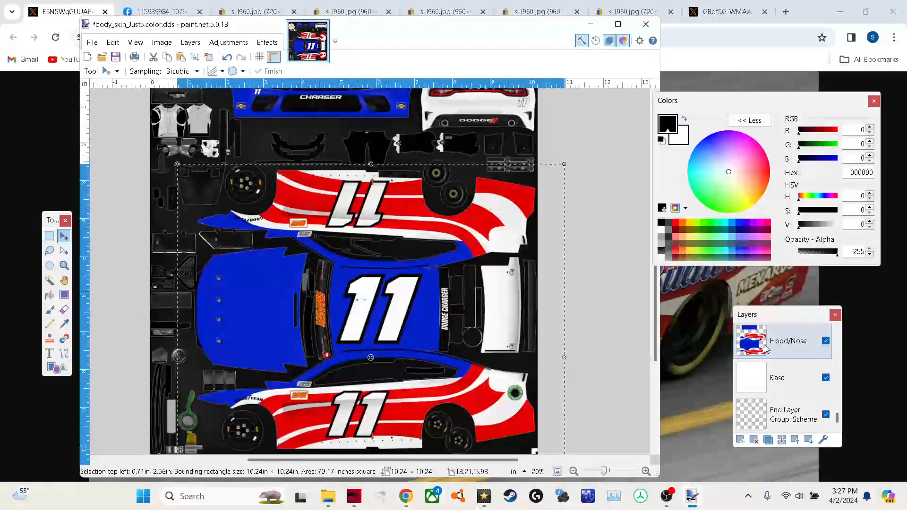
{"action": "left_click", "coordinate": [838, 329]}
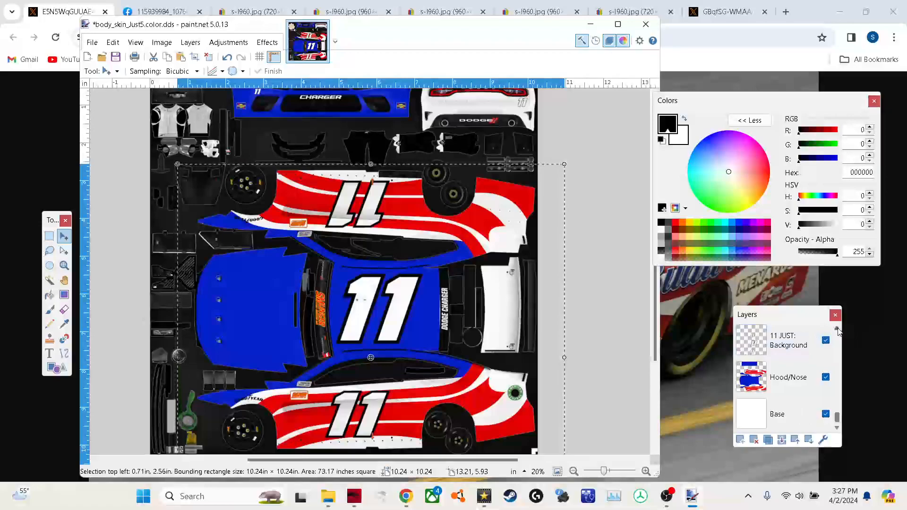
{"action": "left_click", "coordinate": [788, 377]}
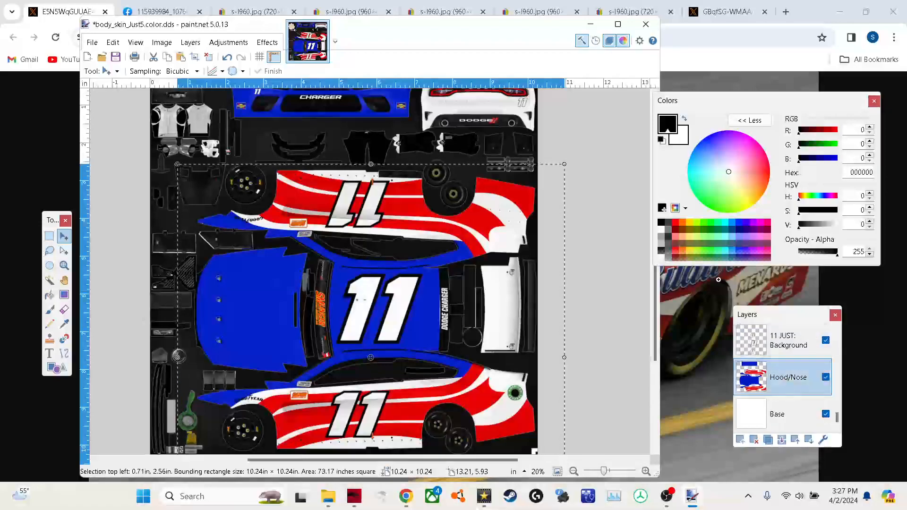
{"action": "left_click", "coordinate": [64, 324]}
{"action": "left_click", "coordinate": [428, 323]}
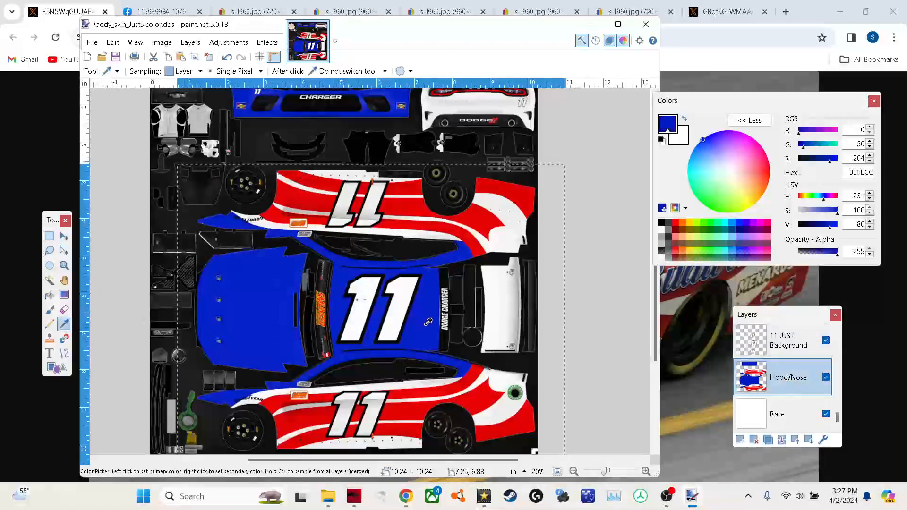
{"action": "left_click", "coordinate": [49, 310]}
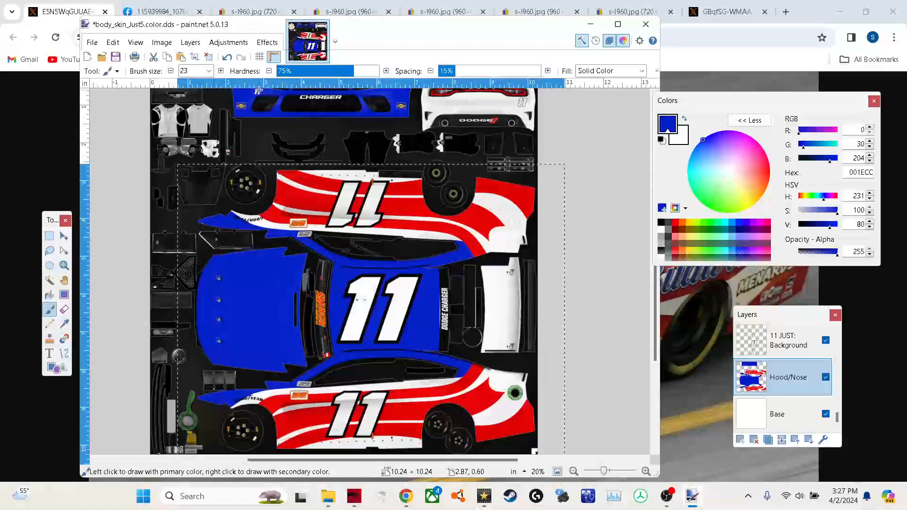
{"action": "left_click", "coordinate": [209, 71]}
{"action": "left_click", "coordinate": [192, 302]}
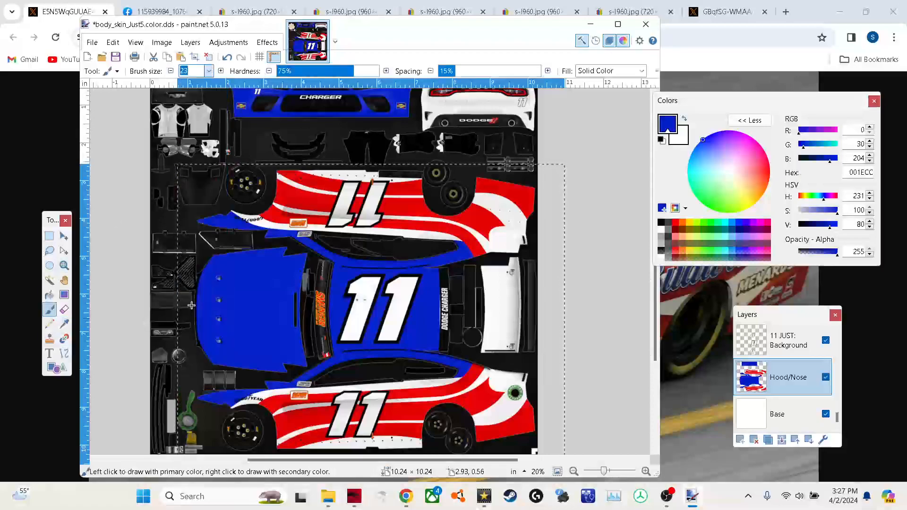
- Inspect the roof, hood and both car sides up close, and return to a view of the whole skin
{"action": "left_click", "coordinate": [646, 472]}
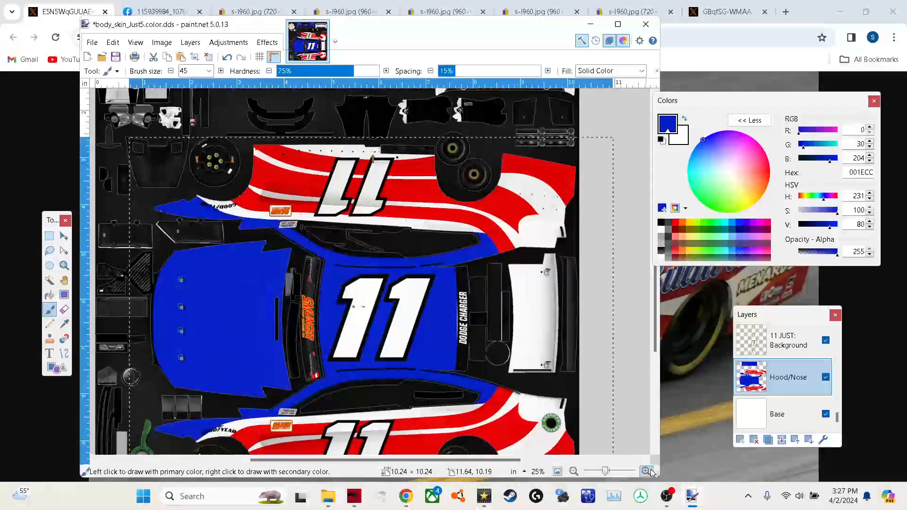
{"action": "left_click", "coordinate": [646, 472]}
{"action": "left_click", "coordinate": [647, 471]}
{"action": "scroll", "coordinate": [623, 407], "scroll_direction": "down", "scroll_amount": 2}
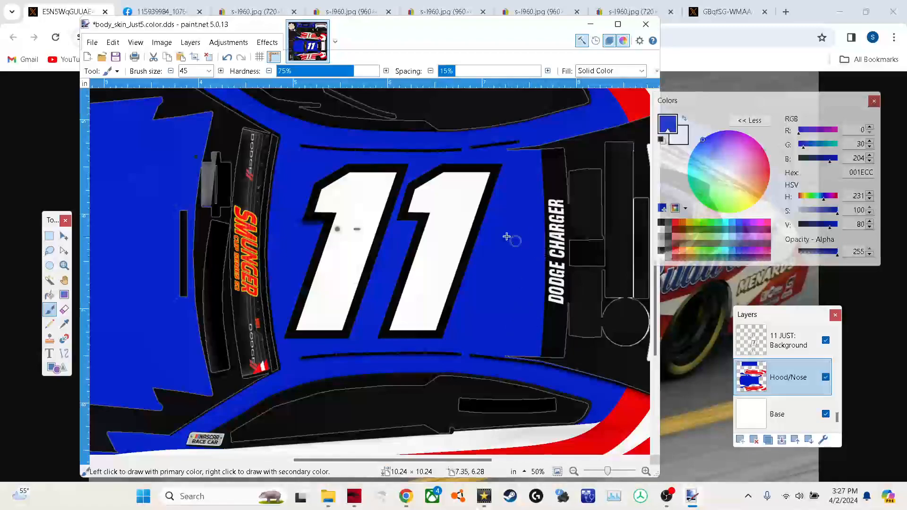
{"action": "scroll", "coordinate": [467, 221], "scroll_direction": "up", "scroll_amount": 3}
{"action": "left_click_drag", "start_coordinate": [383, 460], "coordinate": [315, 460]}
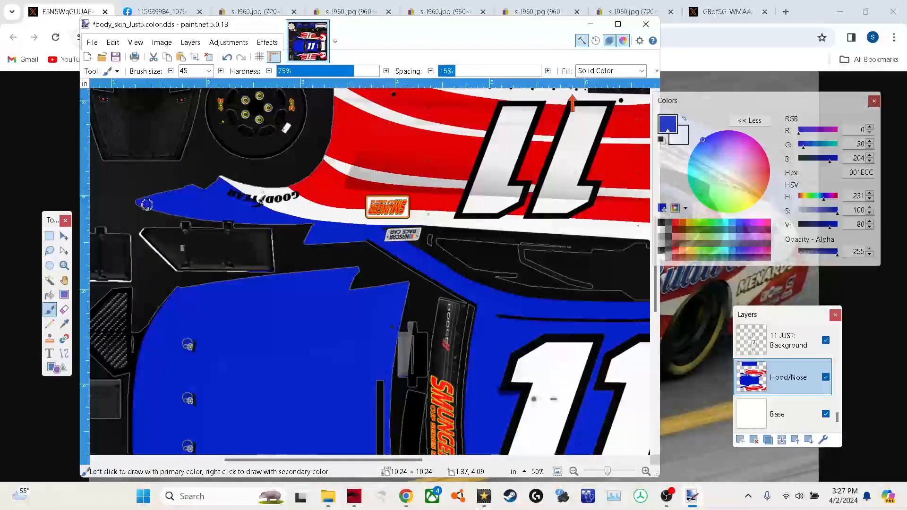
{"action": "scroll", "coordinate": [255, 213], "scroll_direction": "down", "scroll_amount": 4}
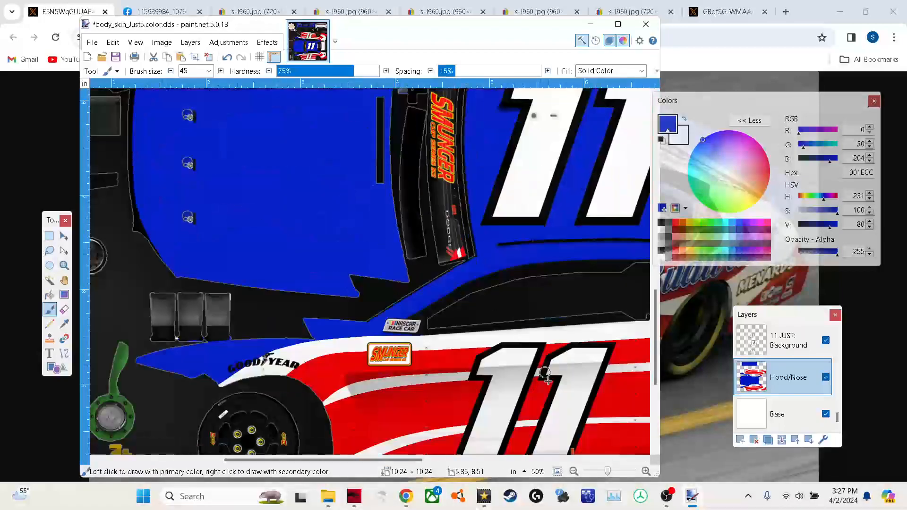
{"action": "left_click", "coordinate": [574, 471]}
{"action": "left_click", "coordinate": [574, 471]}
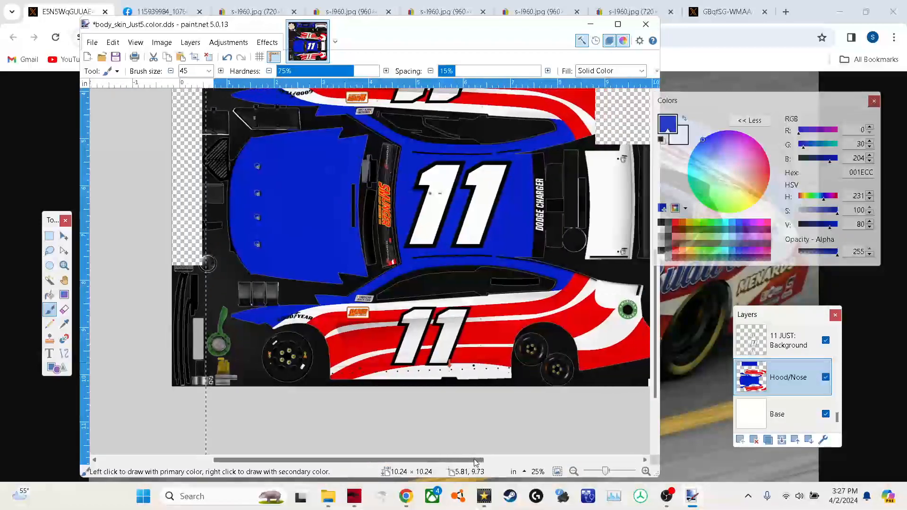
{"action": "scroll", "coordinate": [492, 435], "scroll_direction": "up", "scroll_amount": 5}
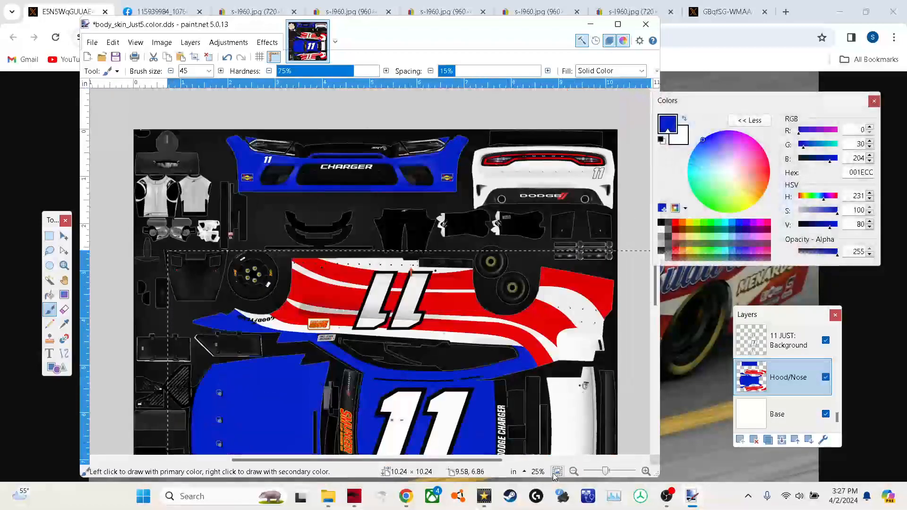
{"action": "left_click", "coordinate": [558, 471]}
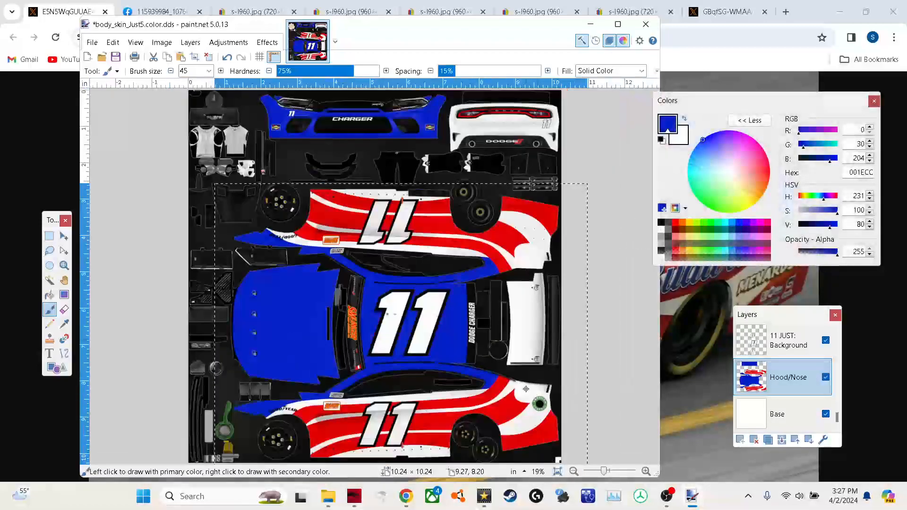
- Clear the selection and save the skin as a flattened DDS file named body_skin_Just5.color in BC7 (sRGB, DX 11+) format
{"action": "left_click", "coordinate": [49, 236]}
{"action": "left_click", "coordinate": [117, 186]}
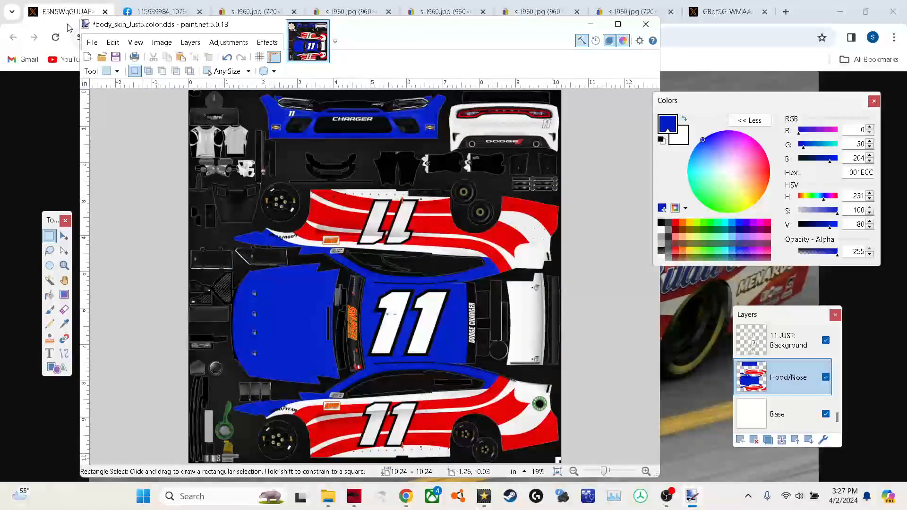
{"action": "left_click", "coordinate": [87, 45]}
{"action": "left_click", "coordinate": [137, 132]}
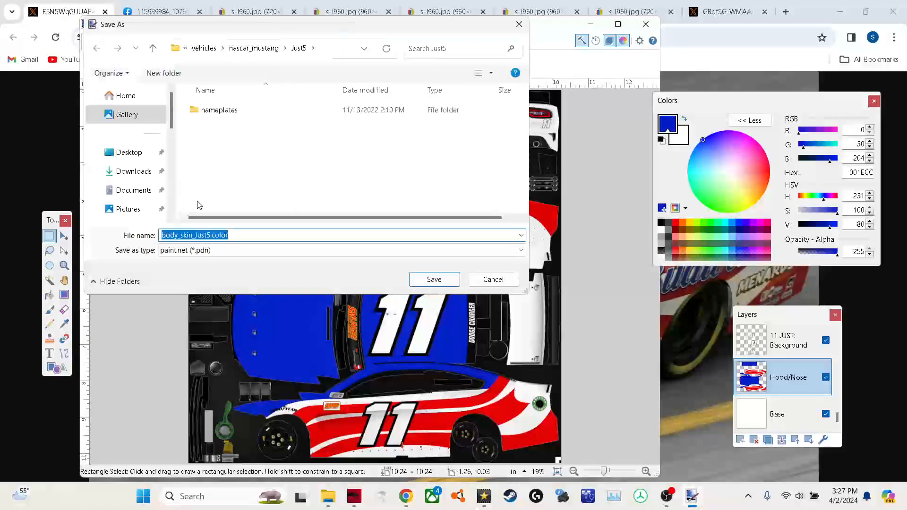
{"action": "left_click", "coordinate": [216, 250]}
{"action": "left_click", "coordinate": [236, 326]}
{"action": "left_click", "coordinate": [428, 281]}
{"action": "left_click", "coordinate": [482, 248]}
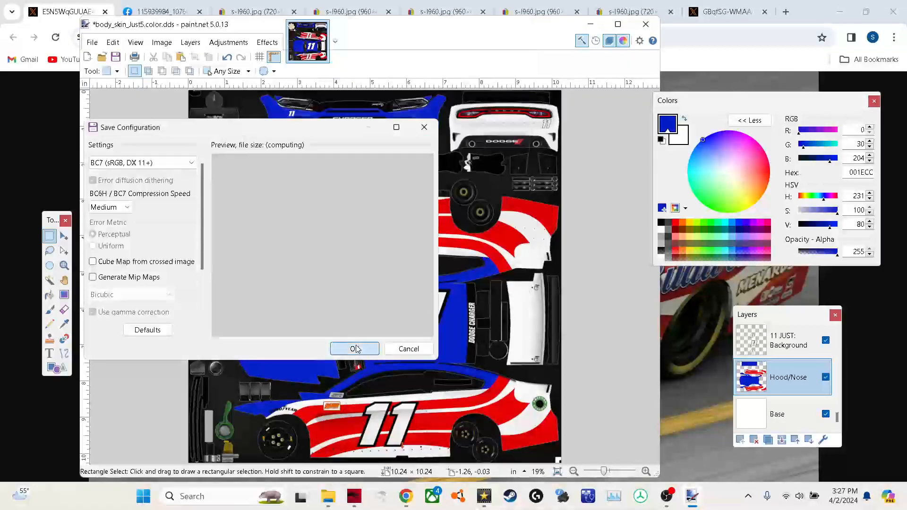
{"action": "left_click", "coordinate": [372, 345]}
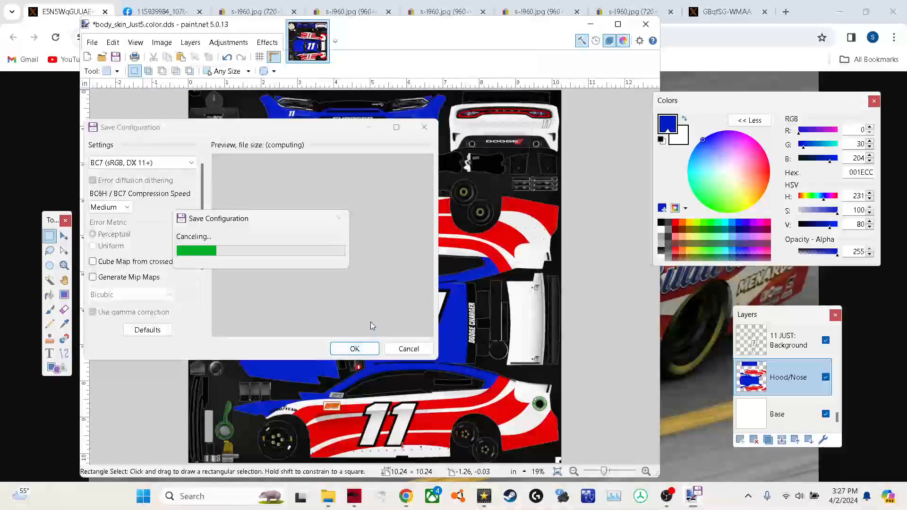
{"action": "left_click", "coordinate": [392, 294]}
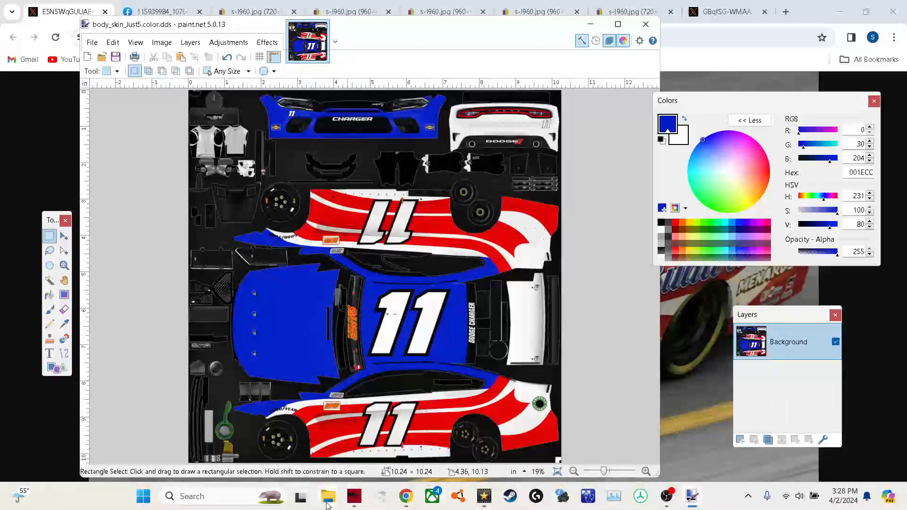
- In File Explorer, copy the body_skin_Just5.color DDS file into the zipped S2 SMCS Skins mod's Just5 folder, replacing the existing copy
{"action": "mouse_move", "coordinate": [326, 505]}
{"action": "left_click", "coordinate": [235, 428]}
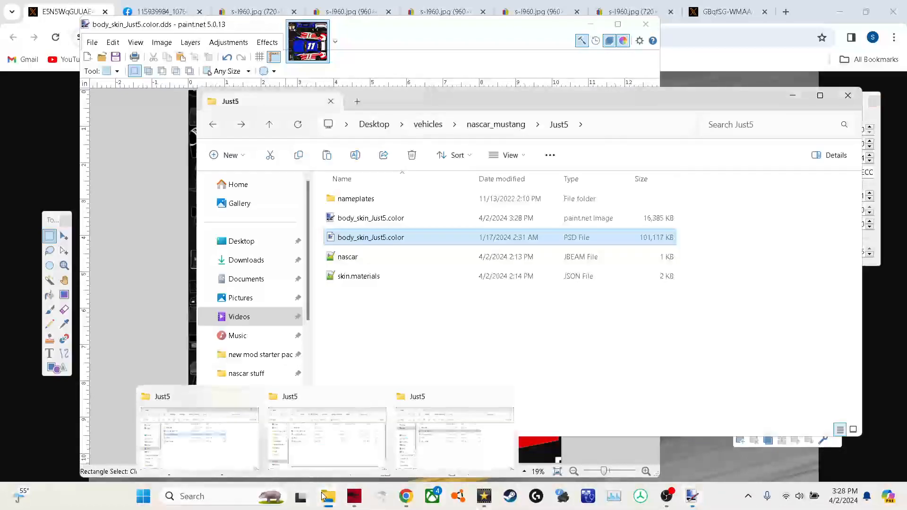
{"action": "left_click", "coordinate": [419, 399]}
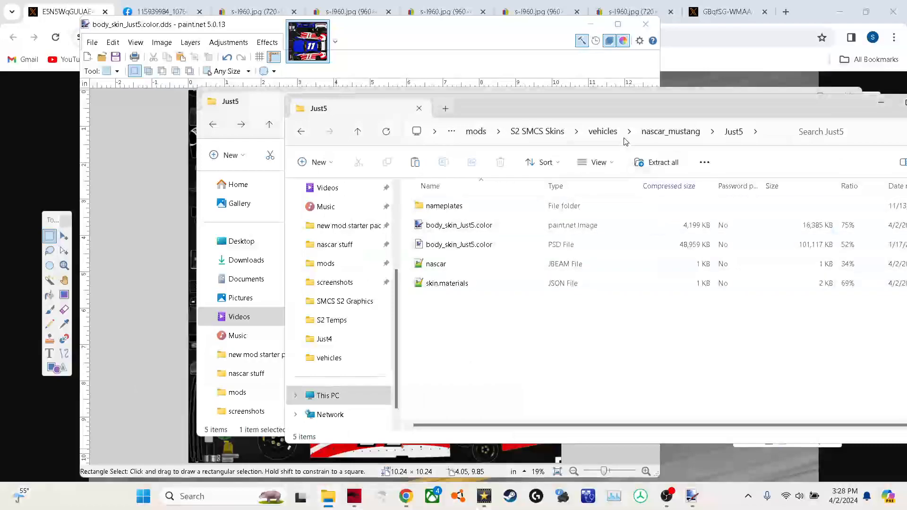
{"action": "left_click_drag", "start_coordinate": [265, 103], "coordinate": [117, 105]}
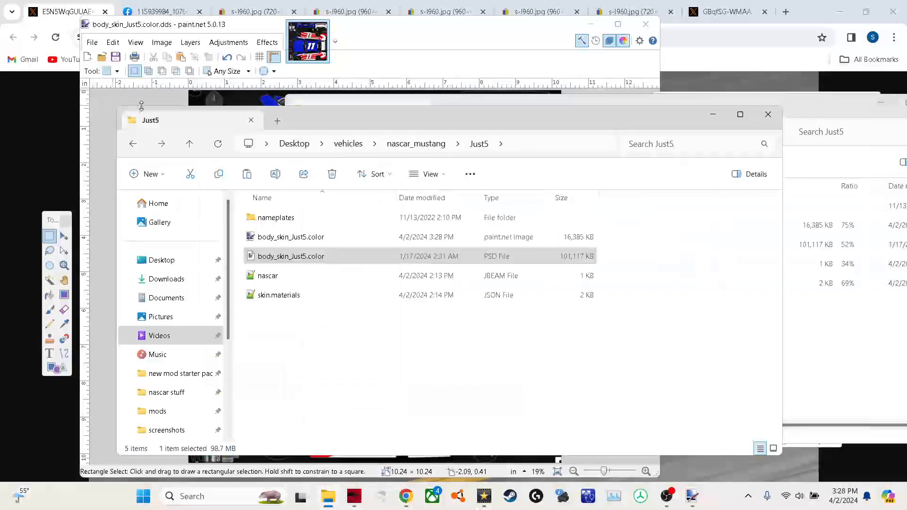
{"action": "left_click_drag", "start_coordinate": [331, 119], "coordinate": [267, 118]}
{"action": "left_click_drag", "start_coordinate": [251, 235], "coordinate": [767, 325]}
{"action": "left_click", "coordinate": [481, 228]}
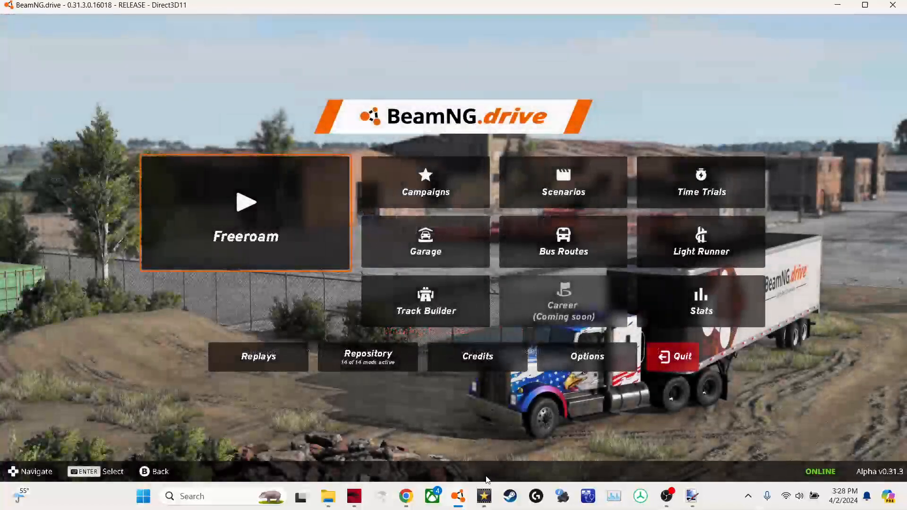
- In BeamNG.drive, start a Freeroam session on Daytona International Speedway at the default spawn point
{"action": "left_click", "coordinate": [223, 220]}
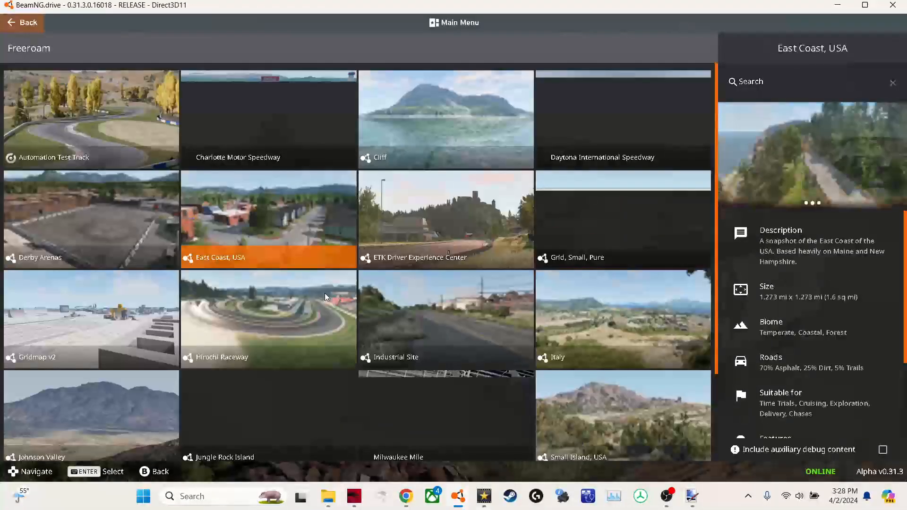
{"action": "left_click", "coordinate": [586, 107]}
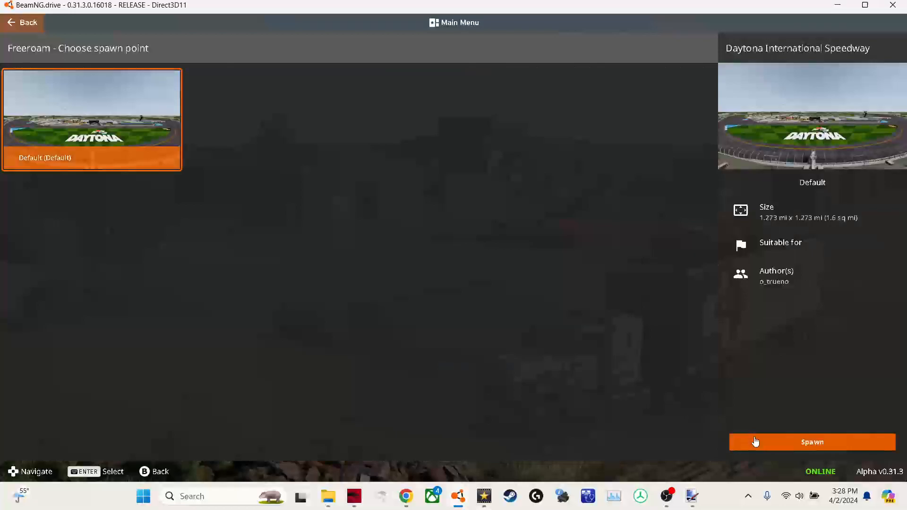
{"action": "left_click", "coordinate": [755, 441]}
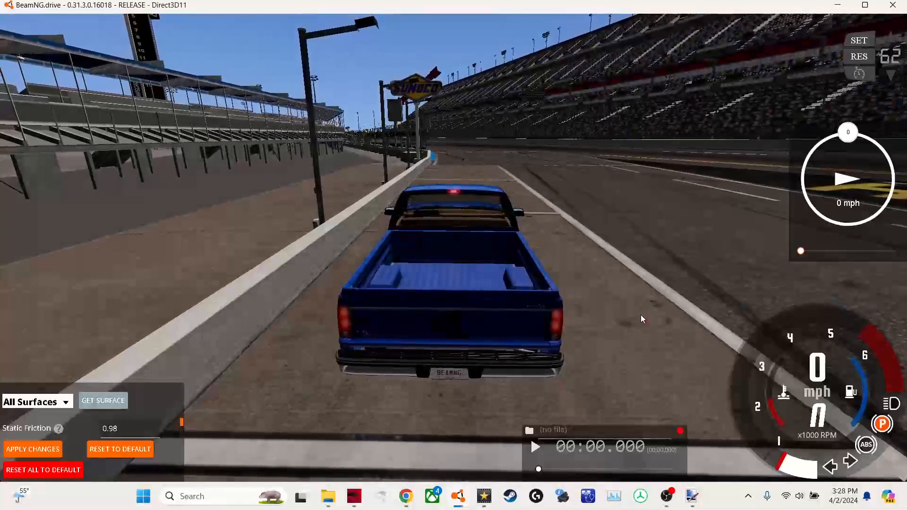
- Replace the pickup truck with the NASCAR Ford Mustang
{"action": "key", "text": "ctrl+e"}
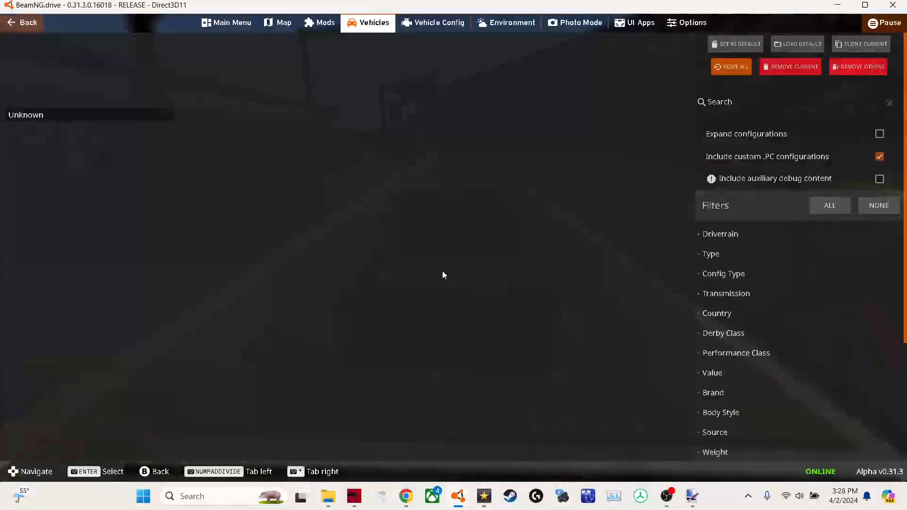
{"action": "scroll", "coordinate": [438, 256], "scroll_direction": "down", "scroll_amount": 5}
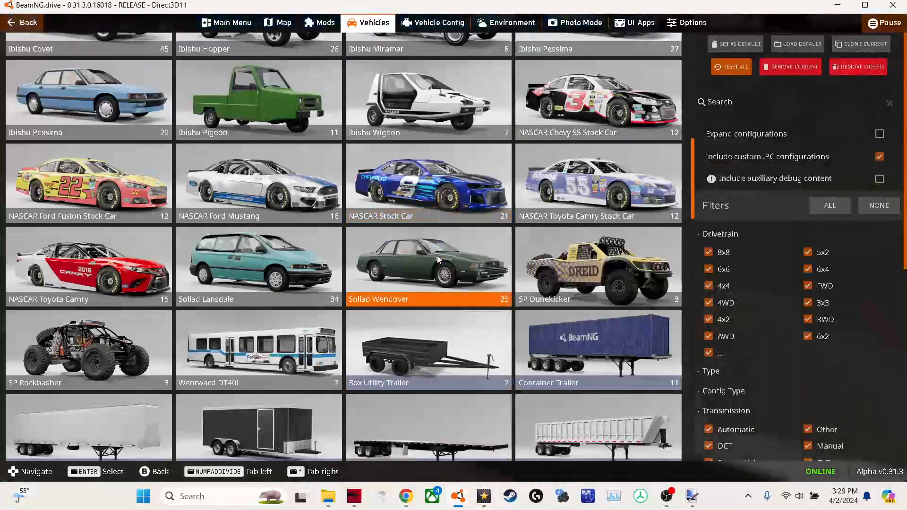
{"action": "double_click", "coordinate": [285, 194]}
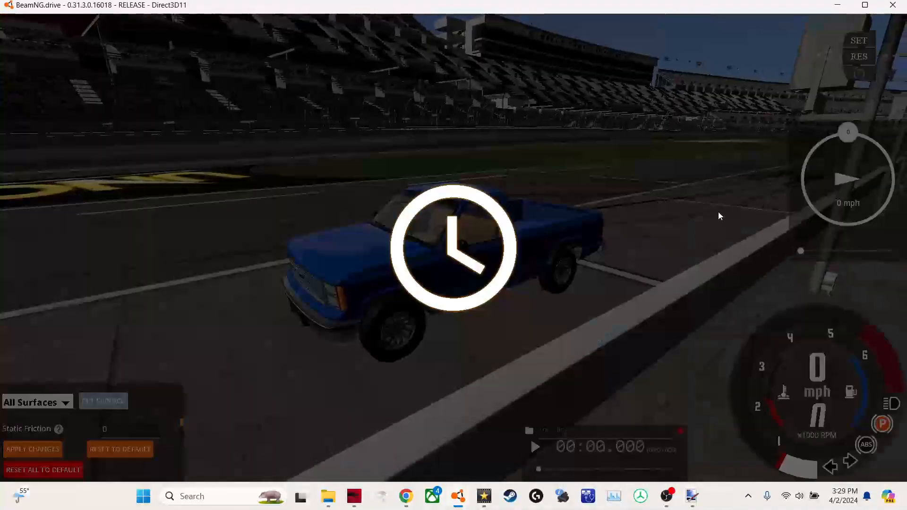
- Set the car's paint design to the SMCS S2 number 11 Viagra Patriotic scheme and return to the track view
{"action": "key", "text": "Escape"}
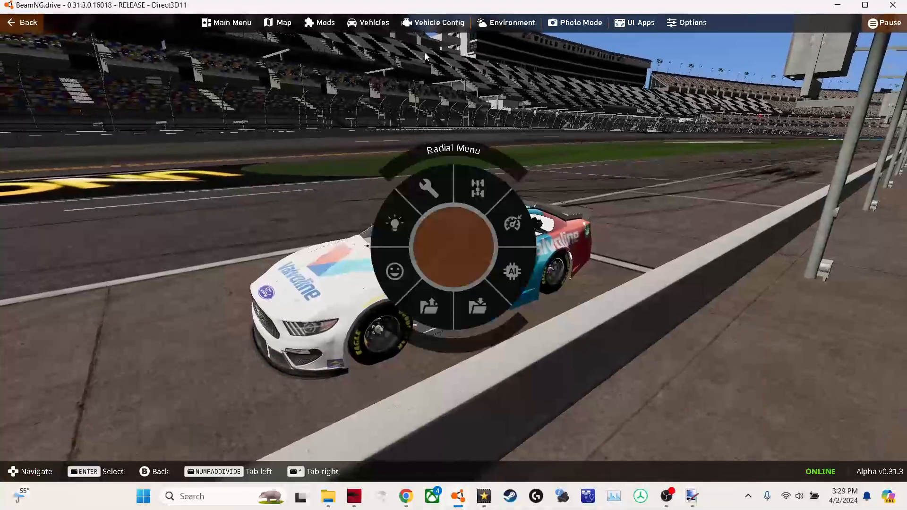
{"action": "left_click", "coordinate": [427, 23]}
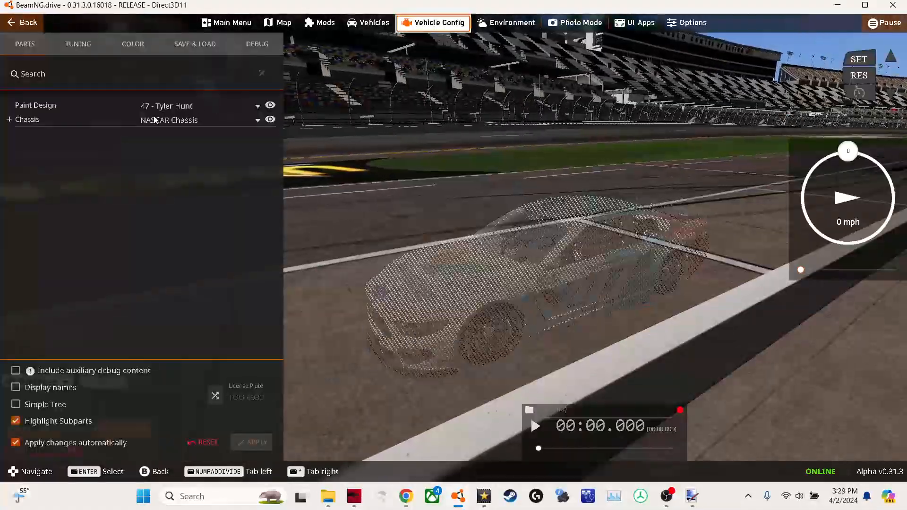
{"action": "left_click", "coordinate": [157, 105]}
{"action": "scroll", "coordinate": [257, 176], "scroll_direction": "up", "scroll_amount": 15}
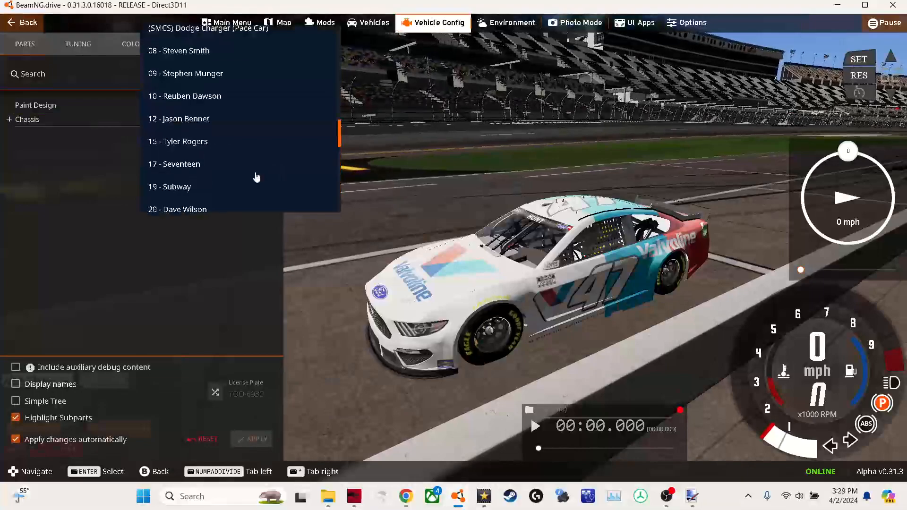
{"action": "scroll", "coordinate": [257, 178], "scroll_direction": "up", "scroll_amount": 10}
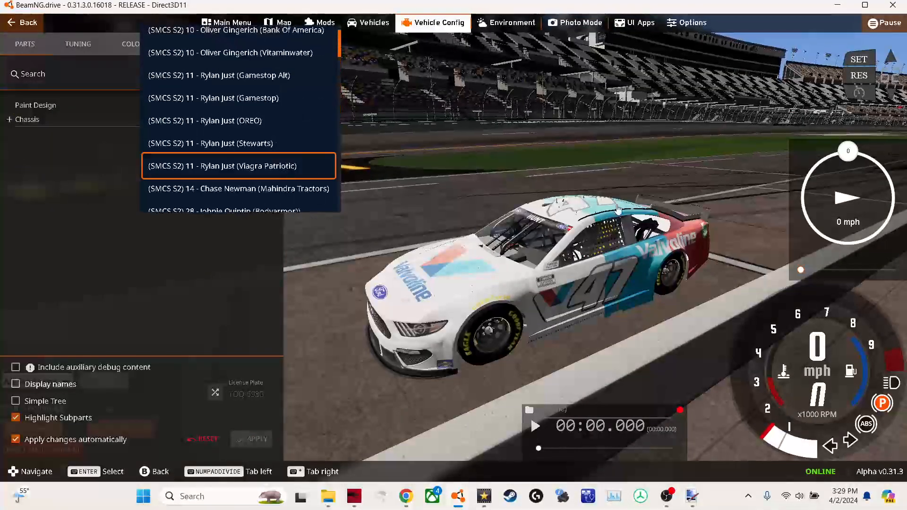
{"action": "key", "text": "Return"}
{"action": "key", "text": "Escape"}
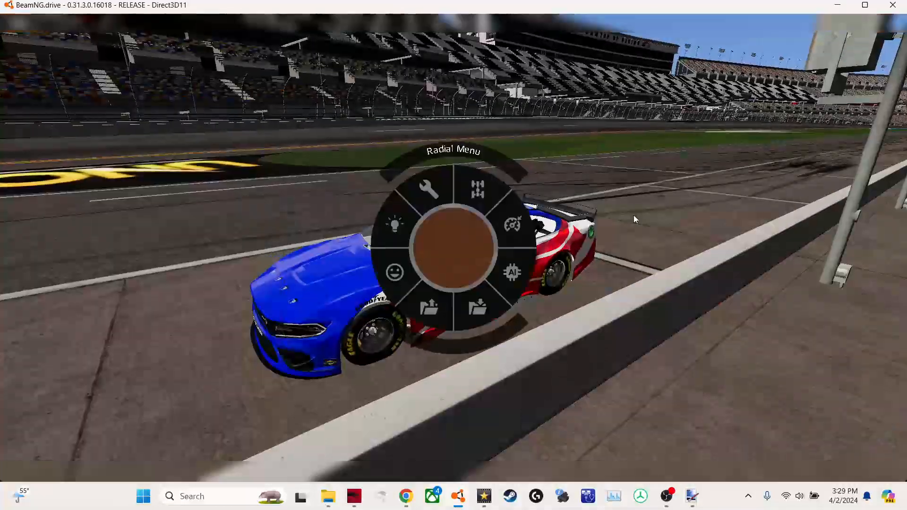
{"action": "key", "text": "Escape"}
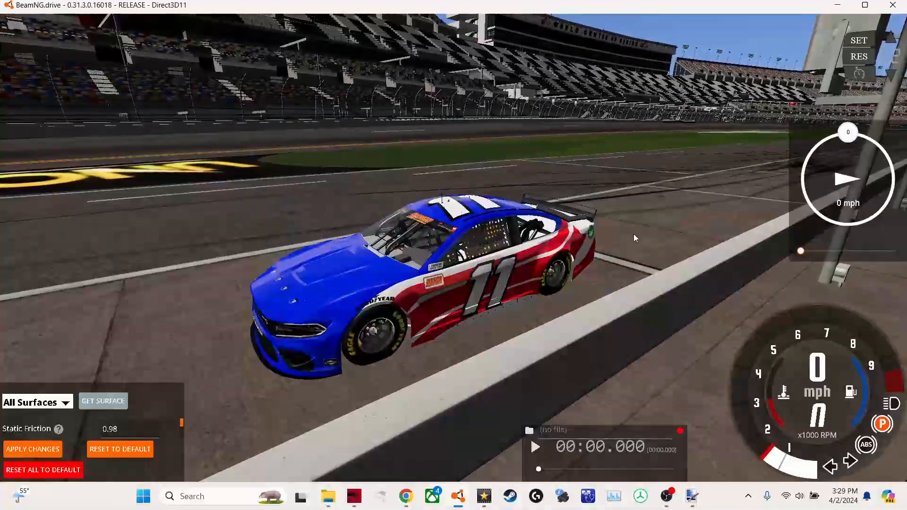
- Drive the car a short way out of the pit lane and examine the skin from the front, side, rear and above
{"action": "key", "text": "Up"}
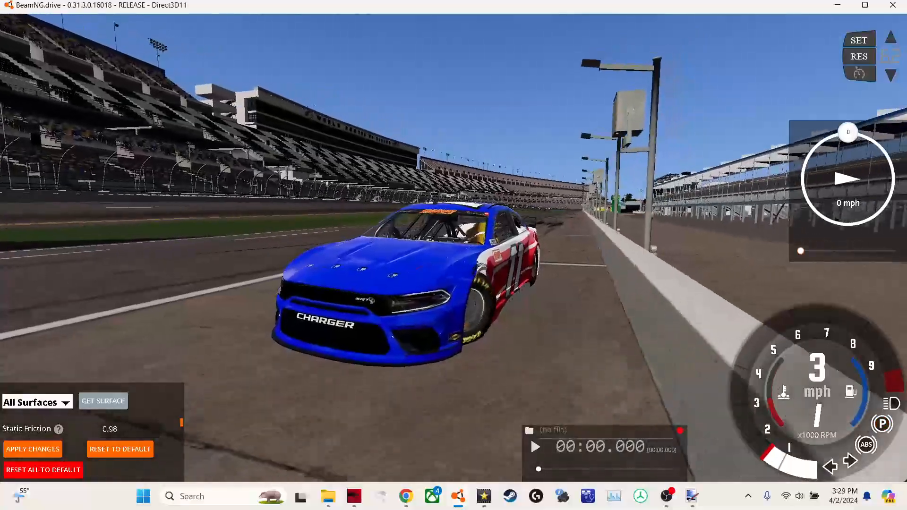
{"action": "key", "text": "Right"}
{"action": "key", "text": "Up"}
{"action": "key", "text": "Down"}
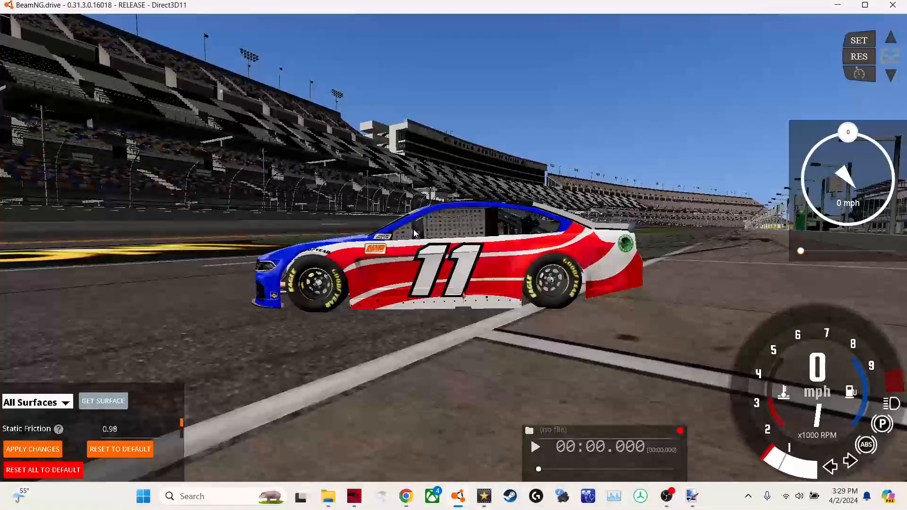
{"action": "left_click_drag", "start_coordinate": [416, 235], "coordinate": [412, 244]}
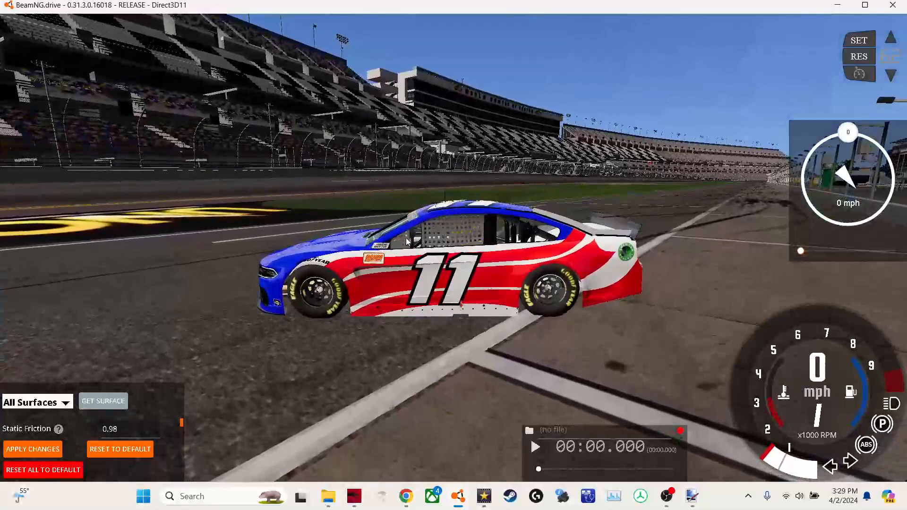
{"action": "left_click_drag", "start_coordinate": [438, 254], "coordinate": [369, 238]}
{"action": "scroll", "coordinate": [393, 239], "scroll_direction": "down", "scroll_amount": 4}
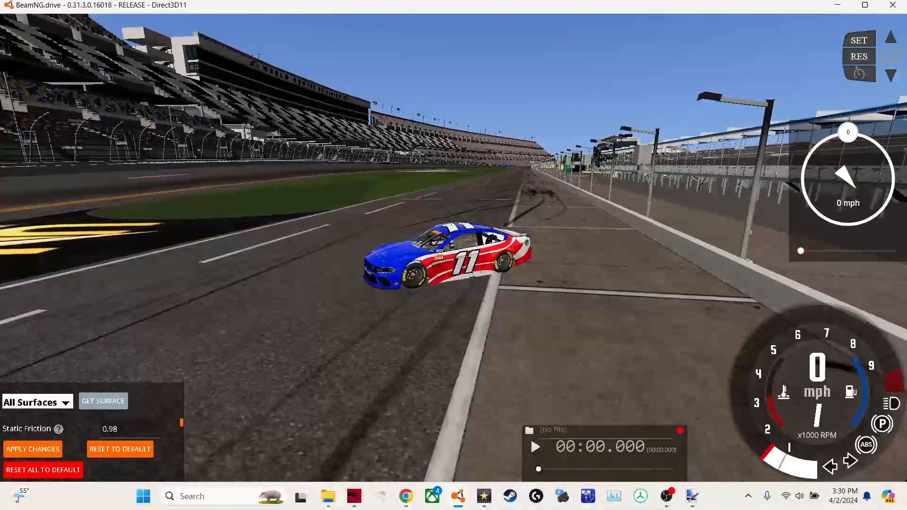
{"action": "left_click_drag", "start_coordinate": [326, 227], "coordinate": [467, 255]}
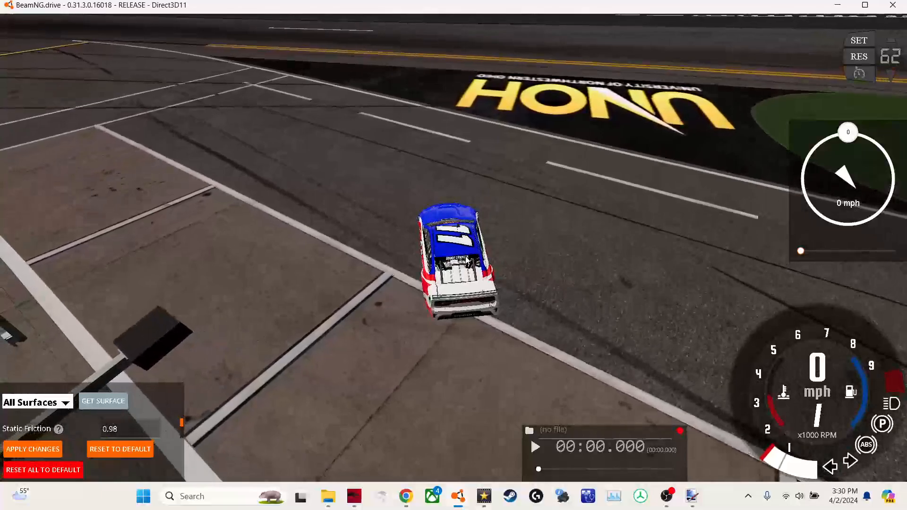
{"action": "mouse_move", "coordinate": [468, 258]}
{"action": "left_mouse_down"}
{"action": "mouse_move", "coordinate": [449, 257]}
{"action": "mouse_move", "coordinate": [462, 244]}
{"action": "left_mouse_up"}
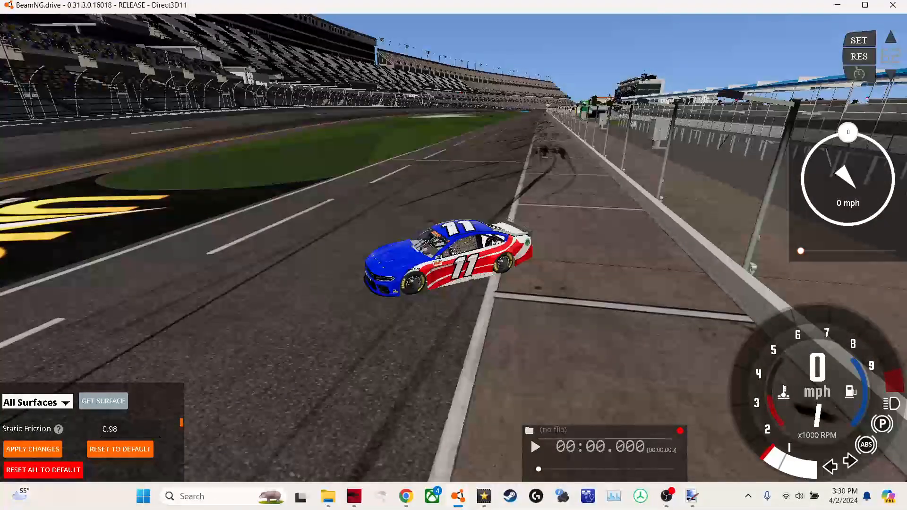
{"action": "left_click_drag", "start_coordinate": [496, 251], "coordinate": [486, 334]}
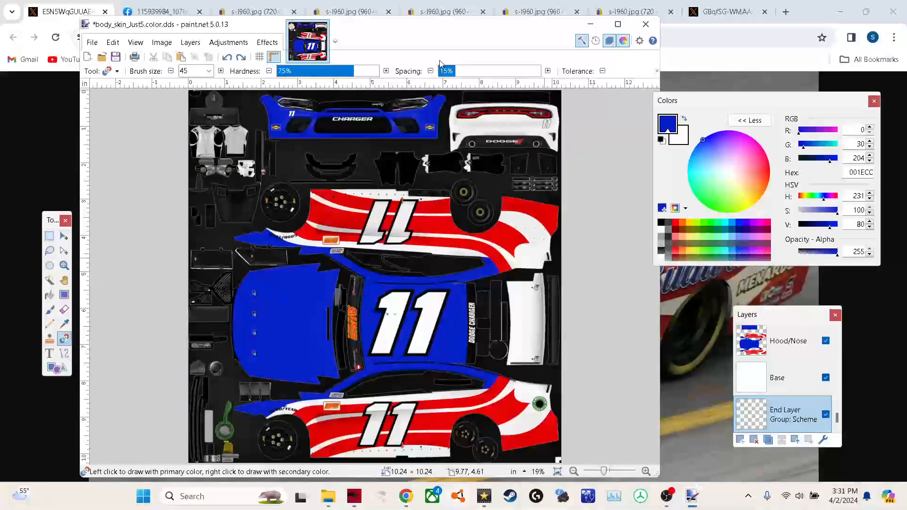
- Back in paint.net, import the viagra-logo image as a new layer of the skin
{"action": "left_click", "coordinate": [189, 41]}
{"action": "left_click", "coordinate": [222, 128]}
{"action": "type", "text": "viag"}
{"action": "key", "text": "Down"}
{"action": "key", "text": "Return"}
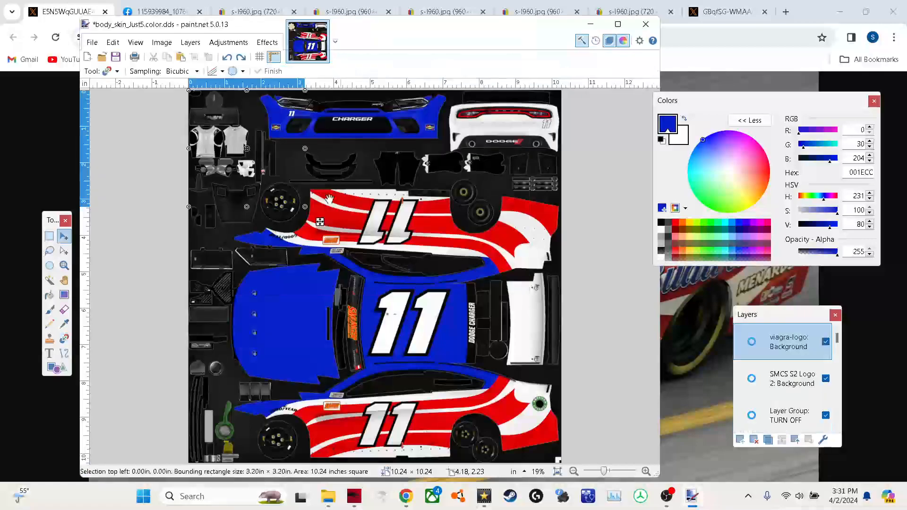
- Check the reference photo of the Viagra car and place the logo over the rear quarter panel of the lower car side
{"action": "left_click", "coordinate": [702, 5]}
{"action": "left_click", "coordinate": [693, 496]}
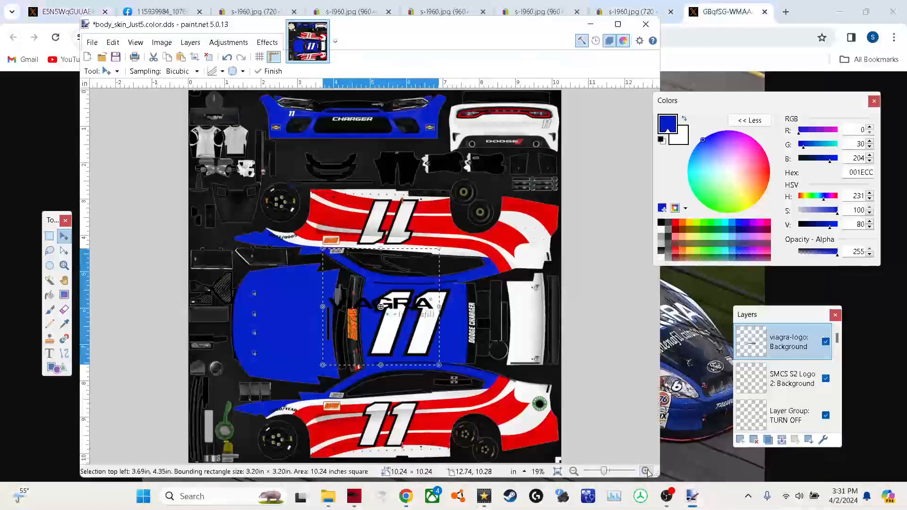
{"action": "scroll", "coordinate": [378, 330], "scroll_direction": "up", "scroll_amount": 5}
{"action": "mouse_move", "coordinate": [530, 280]}
{"action": "left_mouse_down"}
{"action": "mouse_move", "coordinate": [475, 338]}
{"action": "mouse_move", "coordinate": [485, 265]}
{"action": "left_mouse_up"}
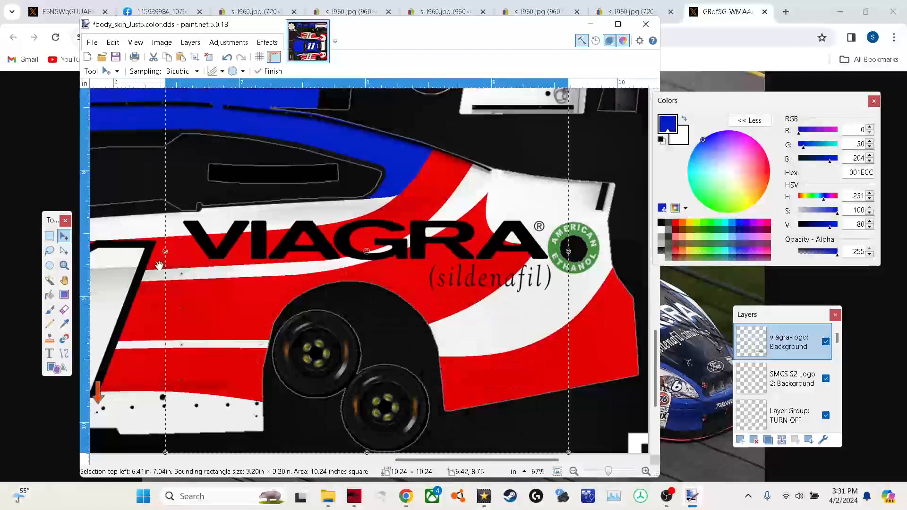
- Select only the logo's lettering and resize it slightly so it fits beside the American Ethanol decal
{"action": "left_click", "coordinate": [49, 279]}
{"action": "left_click", "coordinate": [216, 288]}
{"action": "key", "text": "ctrl+i"}
{"action": "key", "text": "m"}
{"action": "left_click_drag", "start_coordinate": [184, 251], "coordinate": [190, 251]}
{"action": "left_click_drag", "start_coordinate": [373, 220], "coordinate": [373, 218]}
{"action": "left_click_drag", "start_coordinate": [459, 291], "coordinate": [460, 296]}
{"action": "left_click_drag", "start_coordinate": [554, 264], "coordinate": [546, 264]}
{"action": "key", "text": "Return"}
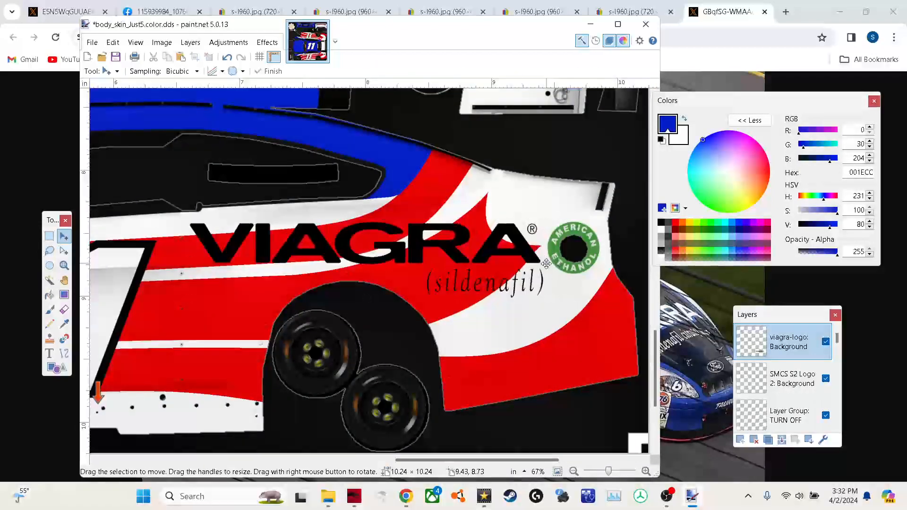
- Select the "(sildenafil)" text under the logo, clear the selection and duplicate the viagra-logo layer
{"action": "key", "text": "s"}
{"action": "left_click_drag", "start_coordinate": [420, 266], "coordinate": [547, 301]}
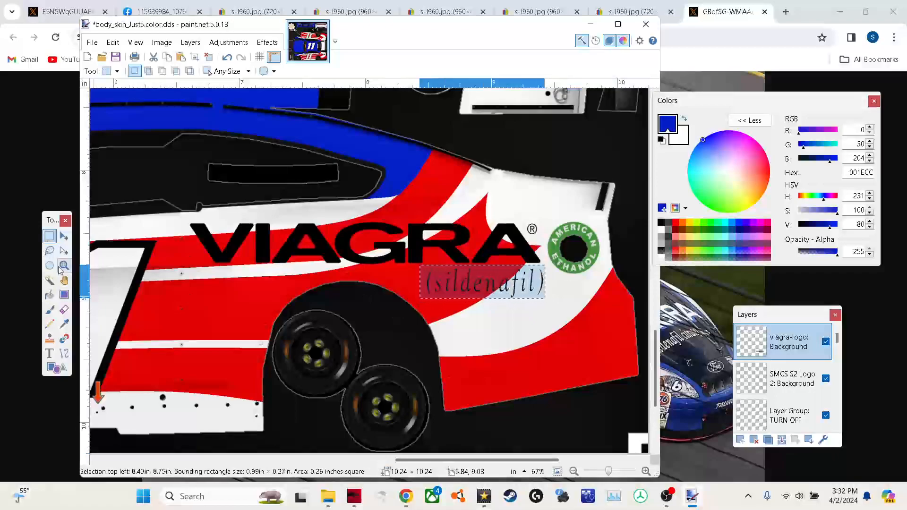
{"action": "key", "text": "ctrl+d"}
{"action": "key", "text": "ctrl+shift+d"}
- Thicken the VIAGRA and "(sildenafil)" lettering on the lower viagra-logo layer with black Paint Bucket fills
{"action": "left_click", "coordinate": [785, 378]}
{"action": "left_click", "coordinate": [661, 222]}
{"action": "key", "text": "f"}
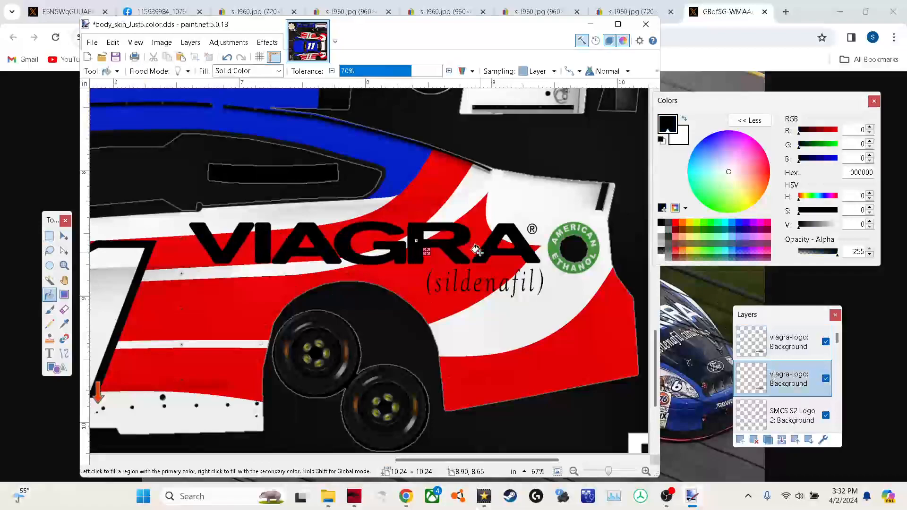
{"action": "scroll", "coordinate": [532, 229], "scroll_direction": "up", "scroll_amount": 4}
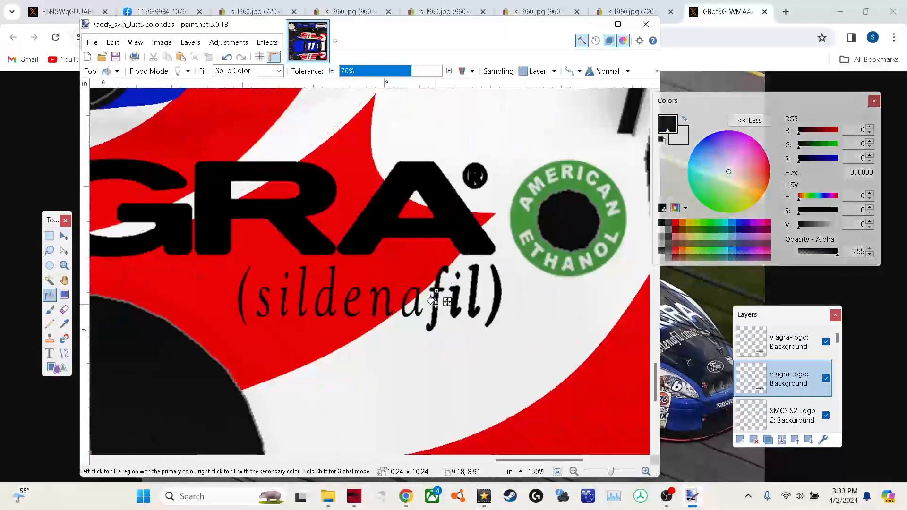
{"action": "left_click", "coordinate": [390, 310]}
{"action": "key", "text": "ctrl+z"}
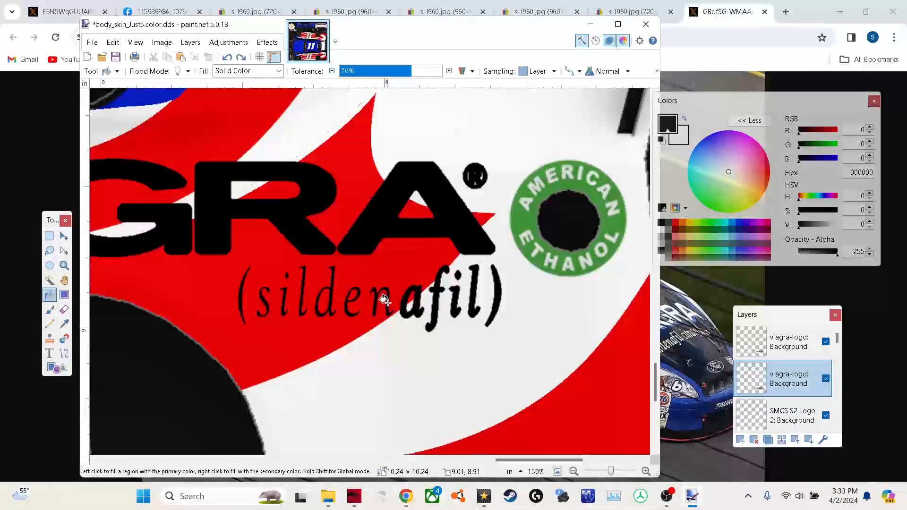
{"action": "left_click", "coordinate": [345, 303]}
{"action": "key", "text": "ctrl+z"}
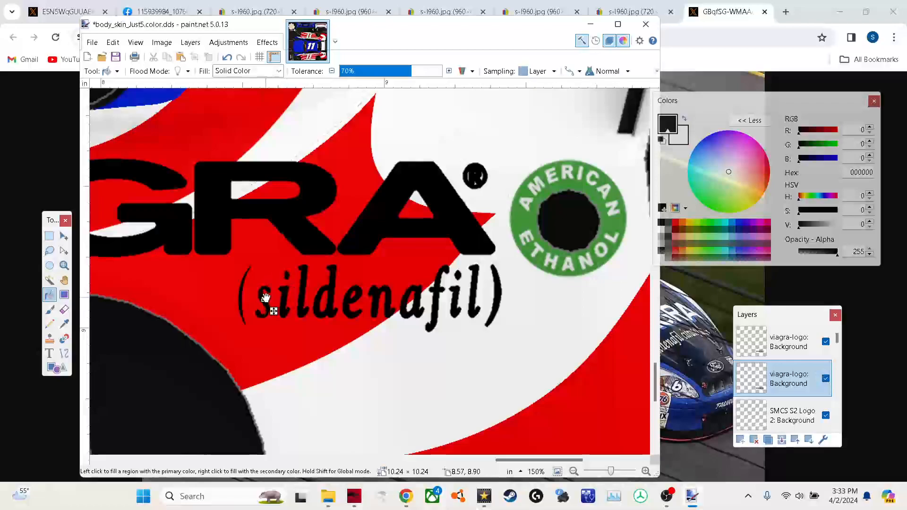
{"action": "left_click", "coordinate": [241, 285]}
{"action": "key", "text": "ctrl+z"}
- Hide the thickened lower logo copy and select the empty areas around and inside the lettering of the upper viagra-logo layer
{"action": "left_click", "coordinate": [49, 280]}
{"action": "left_click", "coordinate": [789, 342]}
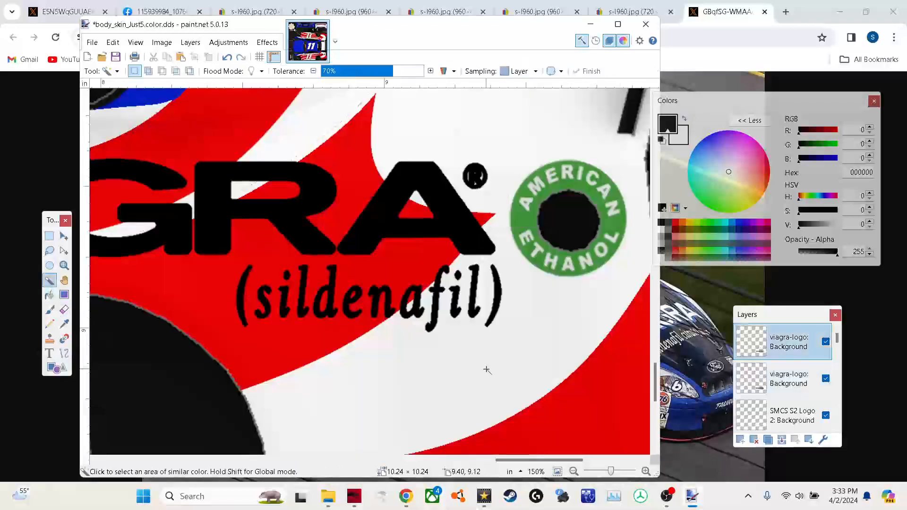
{"action": "left_click", "coordinate": [486, 371]}
{"action": "left_click", "coordinate": [416, 208], "text": "ctrl"}
{"action": "left_click", "coordinate": [825, 378]}
{"action": "left_click", "coordinate": [284, 191], "text": "ctrl"}
{"action": "left_click", "coordinate": [323, 302], "text": "ctrl"}
{"action": "left_click", "coordinate": [354, 293], "text": "ctrl"}
{"action": "left_click", "coordinate": [409, 300], "text": "ctrl"}
- Reselect the empty areas with the Magic Wand at 50% tolerance and invert the selection so only the lettering is selected
{"action": "left_click", "coordinate": [373, 71]}
{"action": "left_click", "coordinate": [381, 253]}
{"action": "left_click", "coordinate": [416, 208], "text": "ctrl"}
{"action": "left_click", "coordinate": [283, 191], "text": "ctrl"}
{"action": "left_click", "coordinate": [324, 302], "text": "ctrl"}
{"action": "left_click", "coordinate": [354, 292], "text": "ctrl"}
{"action": "left_click", "coordinate": [409, 300], "text": "ctrl"}
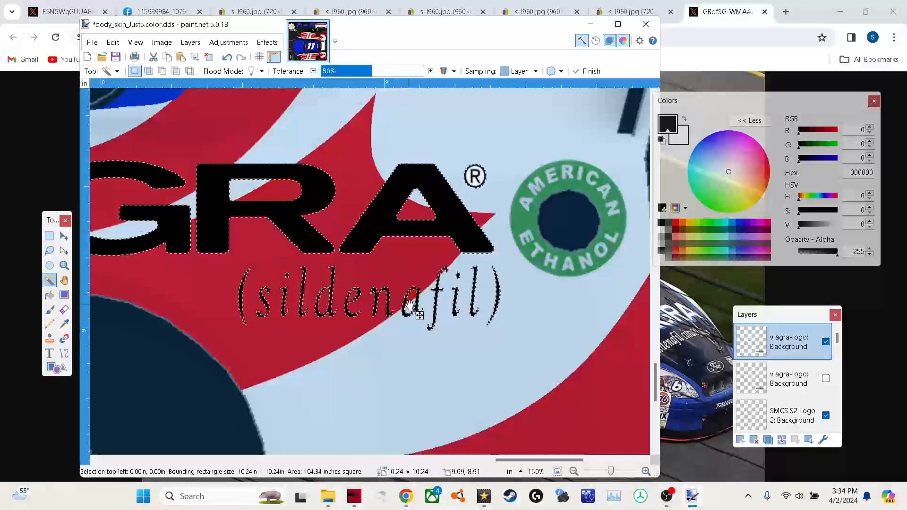
{"action": "left_click_drag", "start_coordinate": [538, 460], "coordinate": [473, 460]}
{"action": "left_click", "coordinate": [388, 205], "text": "ctrl"}
{"action": "scroll", "coordinate": [395, 197], "scroll_direction": "right", "scroll_amount": 5}
{"action": "left_click", "coordinate": [469, 182], "text": "ctrl"}
{"action": "key", "text": "ctrl+i"}
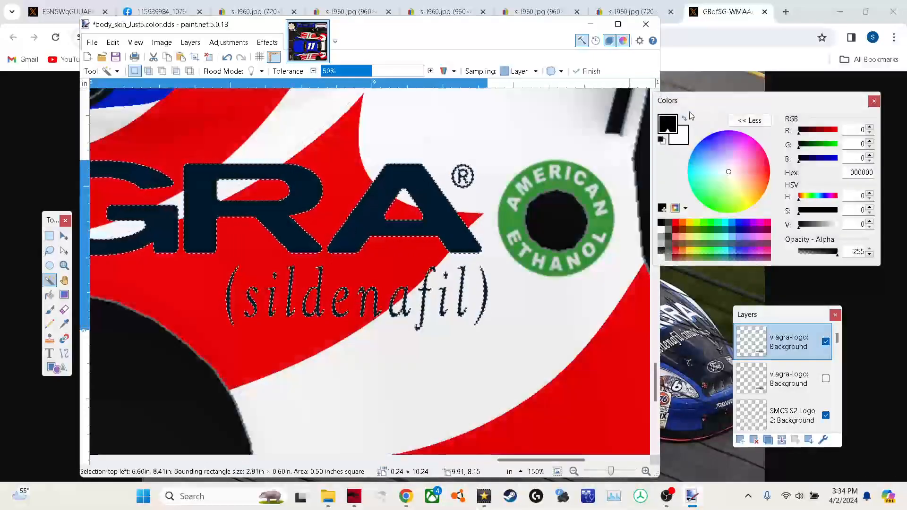
- Paint the selected logo lettering white with a 350 px brush
{"action": "left_click", "coordinate": [684, 118]}
{"action": "left_click", "coordinate": [50, 310]}
{"action": "left_click", "coordinate": [208, 70]}
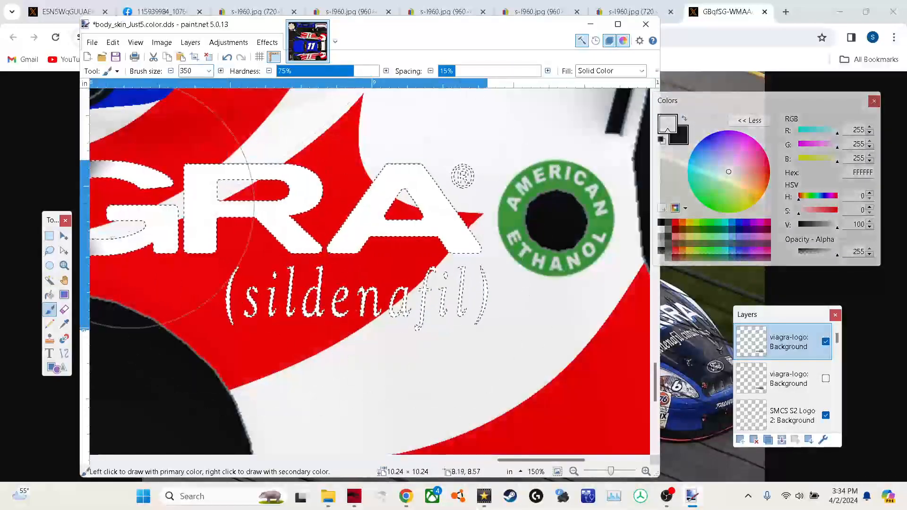
{"action": "key", "text": "ctrl+b"}
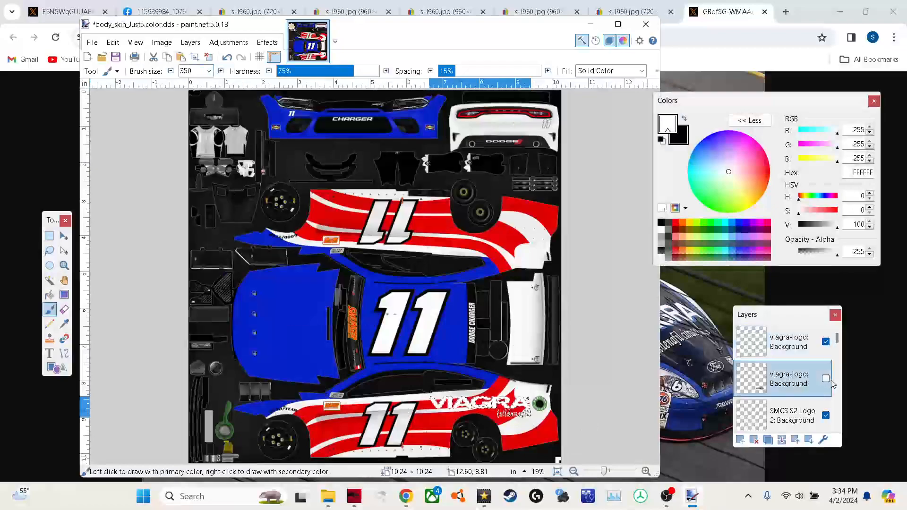
- Show the black lower viagra-logo layer again and widen its outline by merging in slightly offset duplicates
{"action": "key", "text": "s"}
{"action": "left_click", "coordinate": [646, 471]}
{"action": "left_click", "coordinate": [646, 471]}
{"action": "left_click", "coordinate": [646, 471]}
{"action": "scroll", "coordinate": [486, 441], "scroll_direction": "down", "scroll_amount": 5}
{"action": "left_click_drag", "start_coordinate": [468, 460], "coordinate": [573, 459]}
{"action": "left_click", "coordinate": [646, 471]}
{"action": "scroll", "coordinate": [439, 277], "scroll_direction": "right", "scroll_amount": 1}
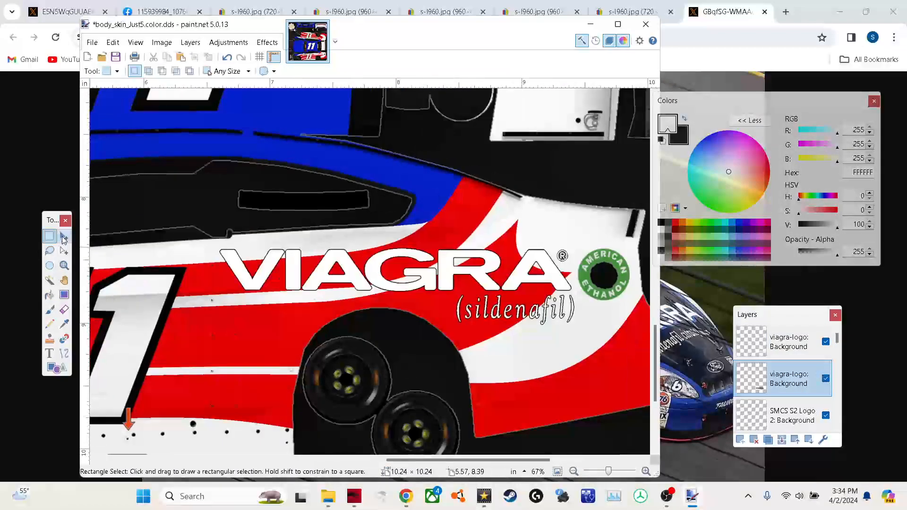
{"action": "left_click", "coordinate": [63, 236]}
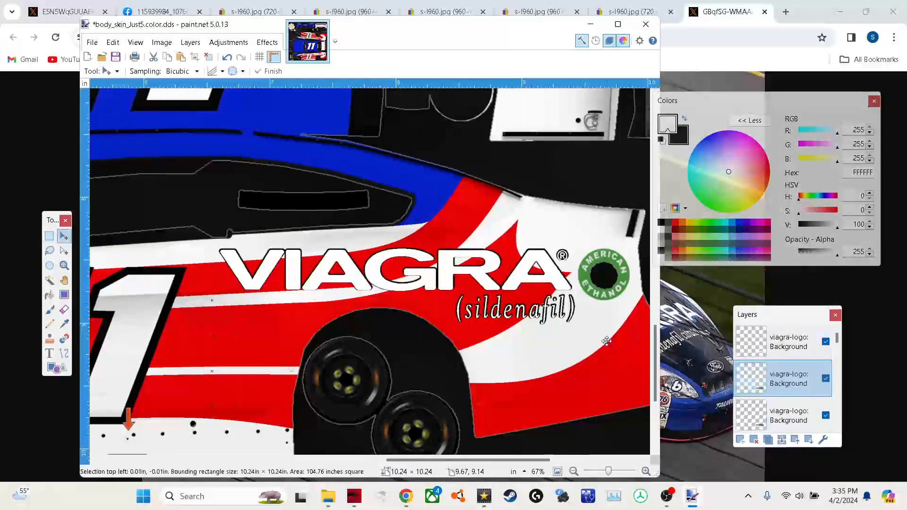
{"action": "left_click", "coordinate": [779, 441]}
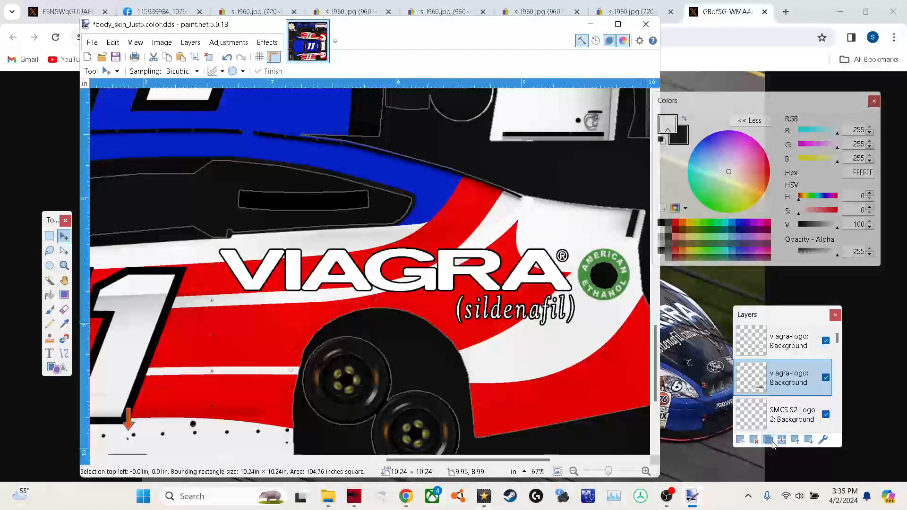
- Apply a black Drop Shadow to the lower viagra-logo layer with radius 3.4, distance 3.0 and full opacity
{"action": "left_click", "coordinate": [267, 42]}
{"action": "mouse_move", "coordinate": [304, 129]}
{"action": "left_click", "coordinate": [387, 142]}
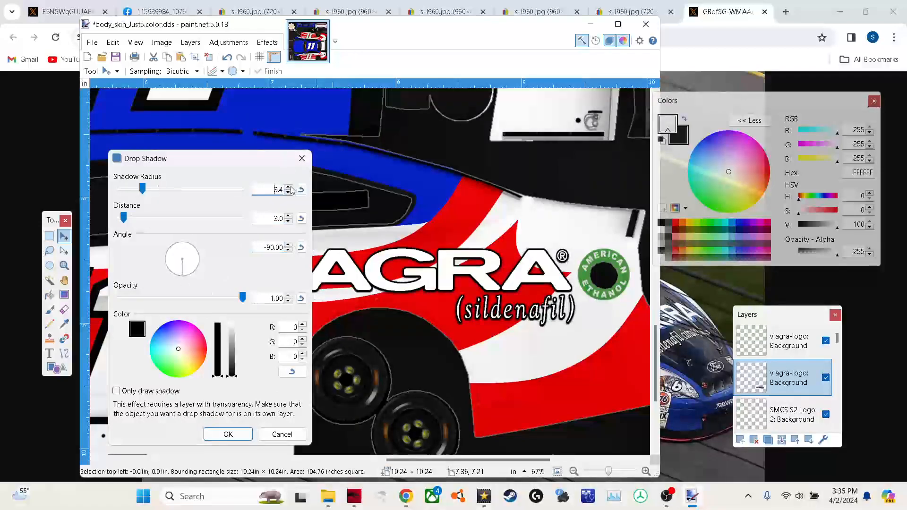
{"action": "key", "text": "Return"}
- Rotate a copy of the Viagra logo by 180 degrees and move it onto the rear of the upper car side
{"action": "scroll", "coordinate": [242, 328], "scroll_direction": "down", "scroll_amount": 2, "text": "ctrl"}
{"action": "left_click", "coordinate": [190, 42]}
{"action": "left_click", "coordinate": [220, 182]}
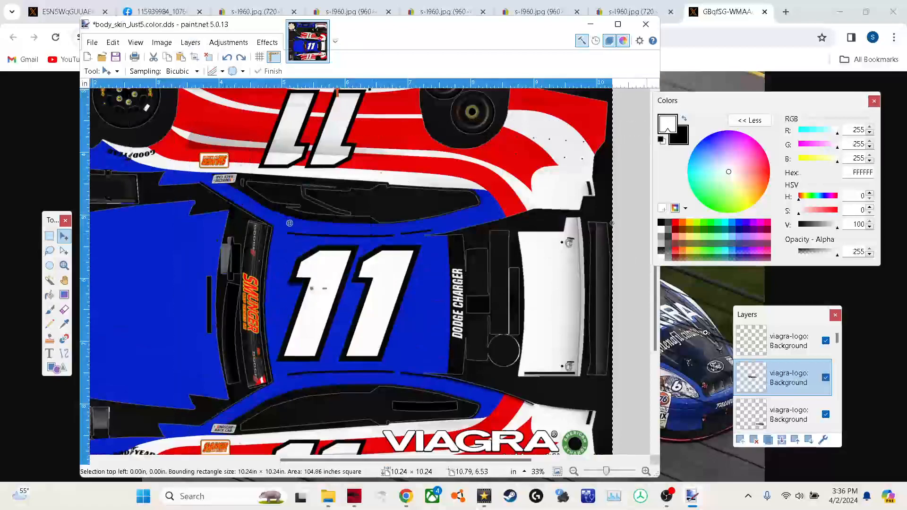
{"action": "key", "text": "ctrl+z"}
{"action": "left_click", "coordinate": [190, 42]}
{"action": "left_click", "coordinate": [212, 177]}
{"action": "left_click_drag", "start_coordinate": [147, 100], "coordinate": [483, 426]}
{"action": "left_click_drag", "start_coordinate": [483, 197], "coordinate": [485, 166]}
{"action": "scroll", "coordinate": [369, 156], "scroll_direction": "up", "scroll_amount": 4}
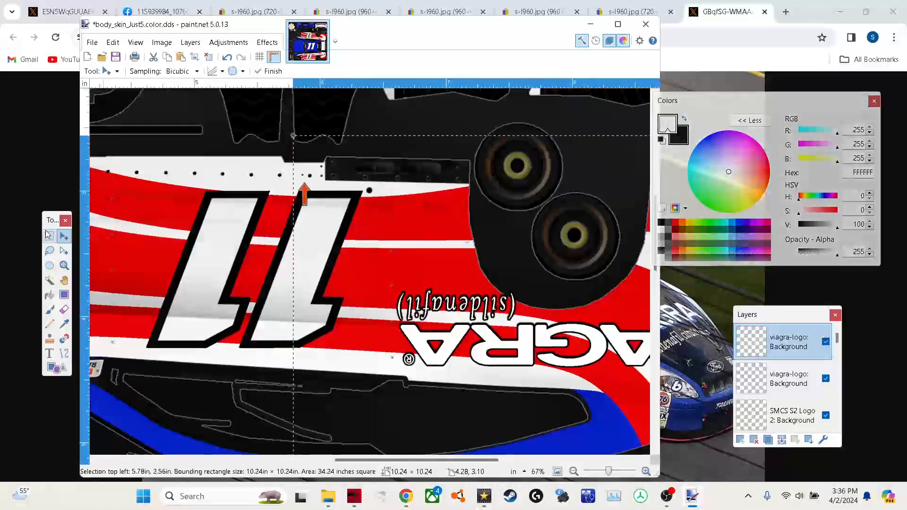
- Shift the upper-side "(sildenafil)" text toward the V end of the lettering and place the whole logo over the rear quarter panel
{"action": "key", "text": "s"}
{"action": "left_click_drag", "start_coordinate": [550, 265], "coordinate": [392, 322]}
{"action": "key", "text": "m"}
{"action": "left_click_drag", "start_coordinate": [372, 460], "coordinate": [448, 460]}
{"action": "left_click_drag", "start_coordinate": [266, 335], "coordinate": [495, 303]}
- Duplicate the second viagra-logo layer and rotate the copy by -90 degrees for the hood
{"action": "left_click", "coordinate": [50, 280]}
{"action": "left_click", "coordinate": [789, 379]}
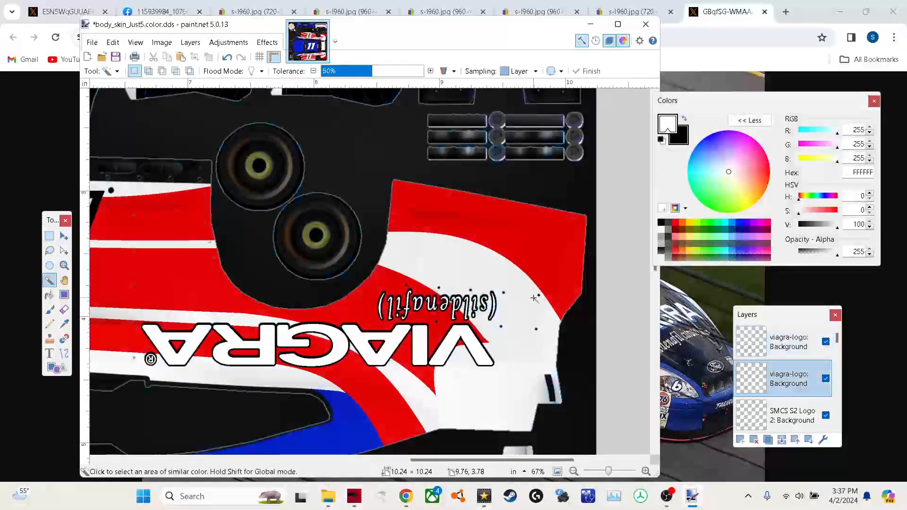
{"action": "scroll", "coordinate": [534, 294], "scroll_direction": "down", "scroll_amount": 4}
{"action": "left_click", "coordinate": [691, 496]}
{"action": "left_click", "coordinate": [692, 495]}
{"action": "left_click", "coordinate": [768, 439]}
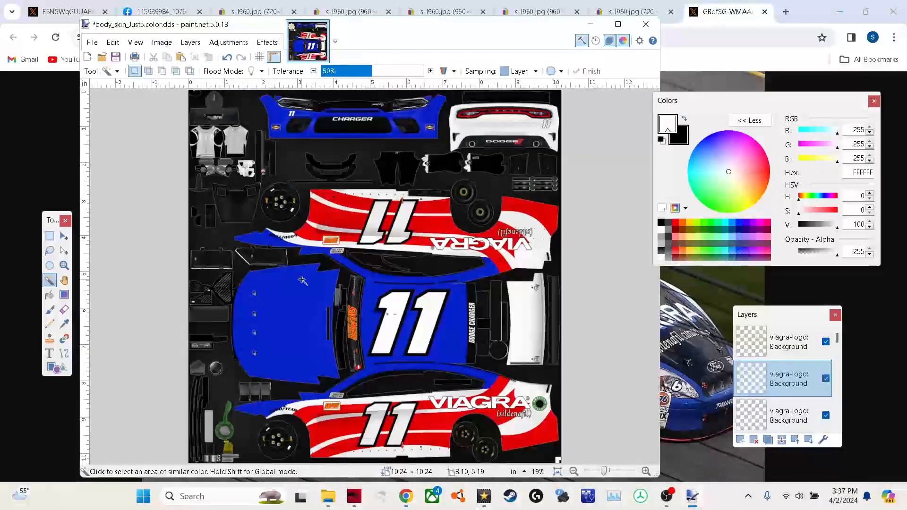
{"action": "left_click", "coordinate": [189, 42]}
{"action": "left_click", "coordinate": [213, 187]}
{"action": "type", "text": "-90"}
{"action": "key", "text": "Return"}
- Move the rotated logo onto the hood and centre its "(sildenafil)" text beneath VIAGRA
{"action": "key", "text": "m"}
{"action": "left_click_drag", "start_coordinate": [244, 396], "coordinate": [307, 430]}
{"action": "scroll", "coordinate": [283, 339], "scroll_direction": "up", "scroll_amount": 4}
{"action": "key", "text": "s"}
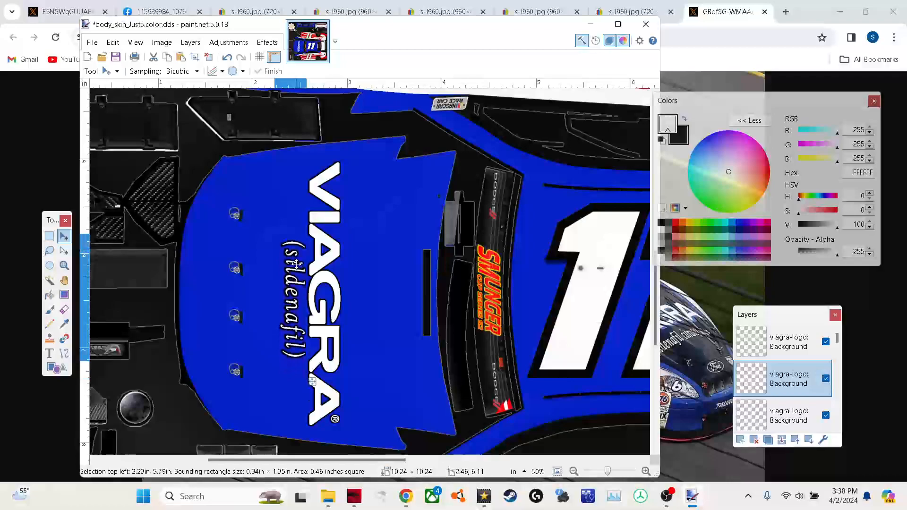
- Select the whole hood logo, enlarge it to about 0.90 × 3.04 in and move it toward the nose
{"action": "left_click", "coordinate": [48, 236]}
{"action": "left_click_drag", "start_coordinate": [344, 157], "coordinate": [278, 430]}
{"action": "left_click", "coordinate": [64, 236]}
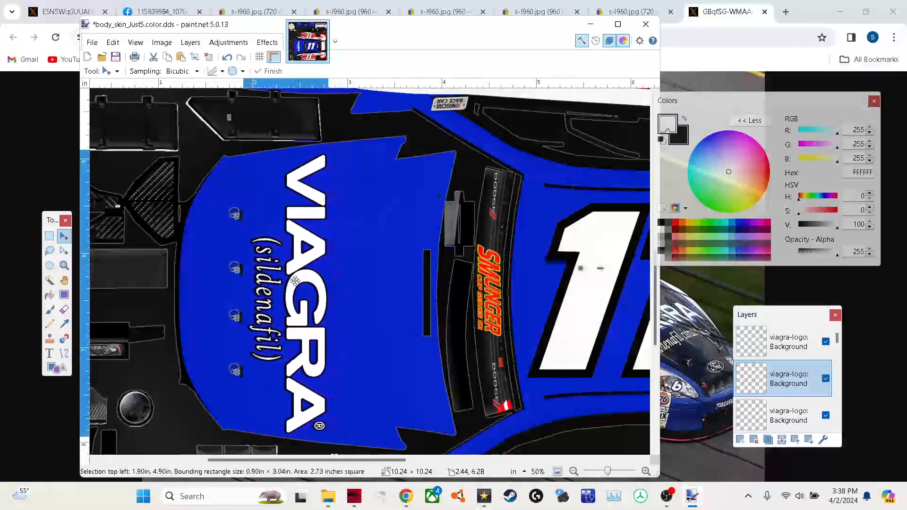
{"action": "left_click_drag", "start_coordinate": [281, 281], "coordinate": [270, 276]}
- Select the hood's "(sildenafil)" text, clear the selection and shift the whole hood logo slightly back toward the windshield
{"action": "left_click", "coordinate": [50, 236]}
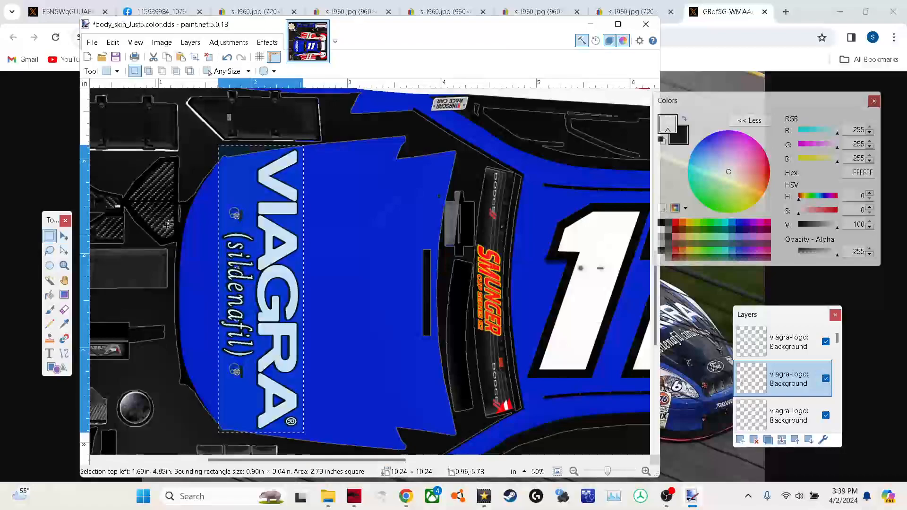
{"action": "left_click_drag", "start_coordinate": [214, 230], "coordinate": [252, 359]}
{"action": "left_click", "coordinate": [64, 236]}
{"action": "key", "text": "ctrl+d"}
{"action": "key", "text": "m"}
{"action": "left_click_drag", "start_coordinate": [260, 206], "coordinate": [267, 207]}
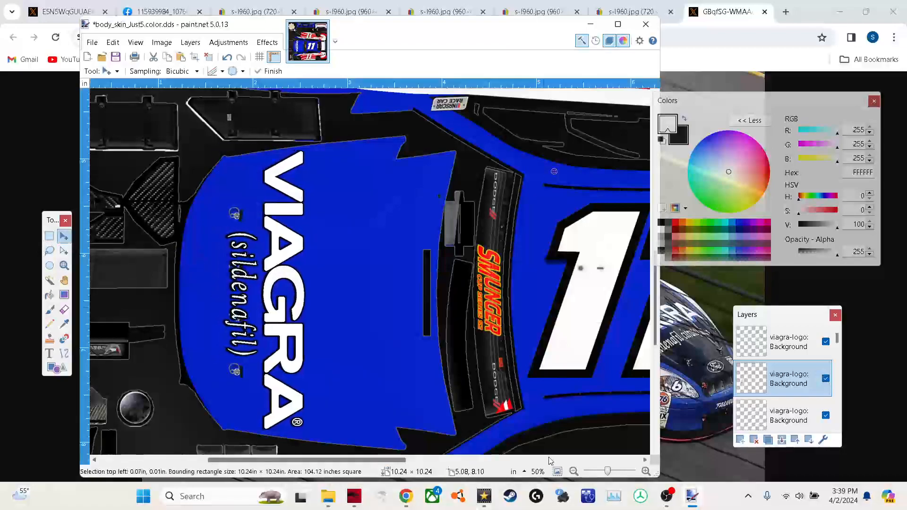
{"action": "key", "text": "ctrl+b"}
- Check the Viagra car's reference photo and place a rotated logo copy, scaled to about 0.68 × 2.21 in, on the trunk lid
{"action": "left_click", "coordinate": [666, 66]}
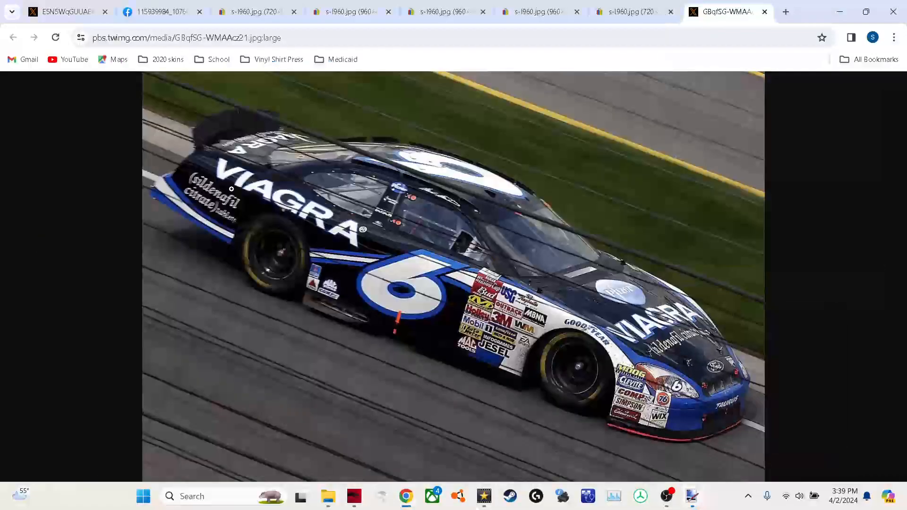
{"action": "left_click", "coordinate": [693, 497]}
{"action": "key", "text": "s"}
{"action": "left_click_drag", "start_coordinate": [465, 172], "coordinate": [499, 282]}
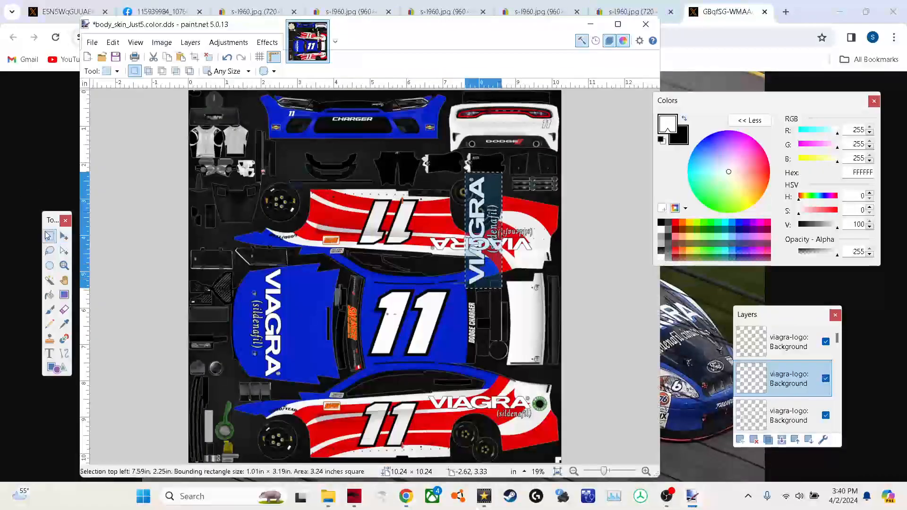
{"action": "left_click", "coordinate": [64, 235]}
{"action": "left_click_drag", "start_coordinate": [466, 172], "coordinate": [478, 191]}
{"action": "left_click_drag", "start_coordinate": [506, 308], "coordinate": [538, 381]}
{"action": "left_click_drag", "start_coordinate": [511, 266], "coordinate": [515, 282]}
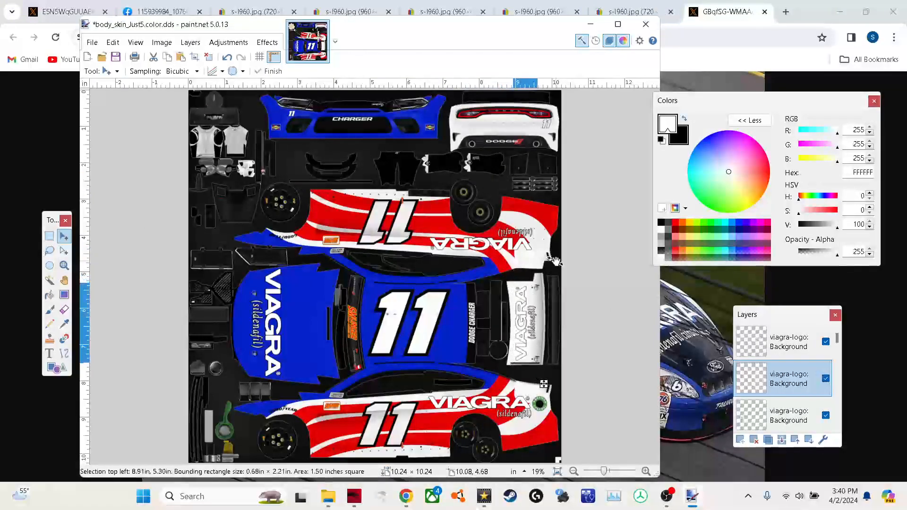
- Position another logo copy at the rear of the roof behind the number 11 and delete its "(sildenafil)" text
{"action": "left_click_drag", "start_coordinate": [504, 383], "coordinate": [480, 384]}
{"action": "scroll", "coordinate": [483, 383], "scroll_direction": "up", "scroll_amount": 3}
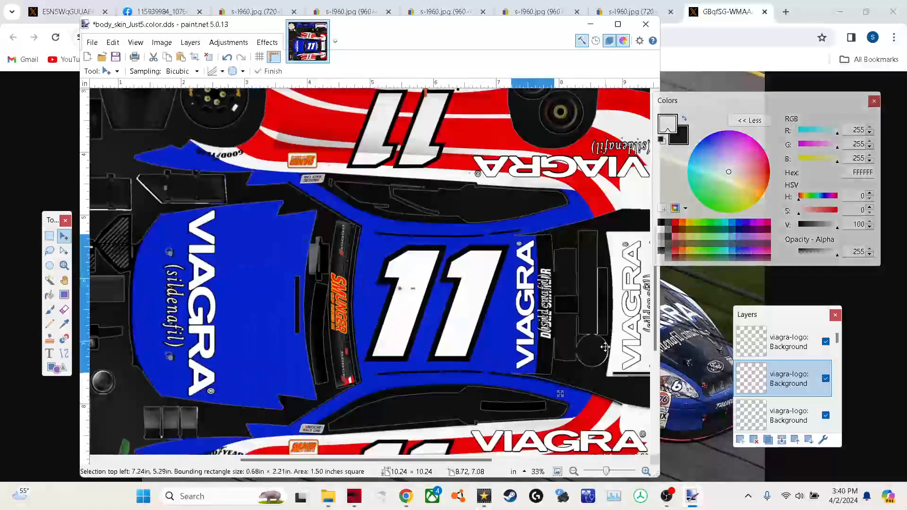
{"action": "left_click", "coordinate": [49, 236]}
{"action": "left_click_drag", "start_coordinate": [536, 268], "coordinate": [568, 342]}
{"action": "key", "text": "Delete"}
{"action": "scroll", "coordinate": [576, 437], "scroll_direction": "down", "scroll_amount": 3}
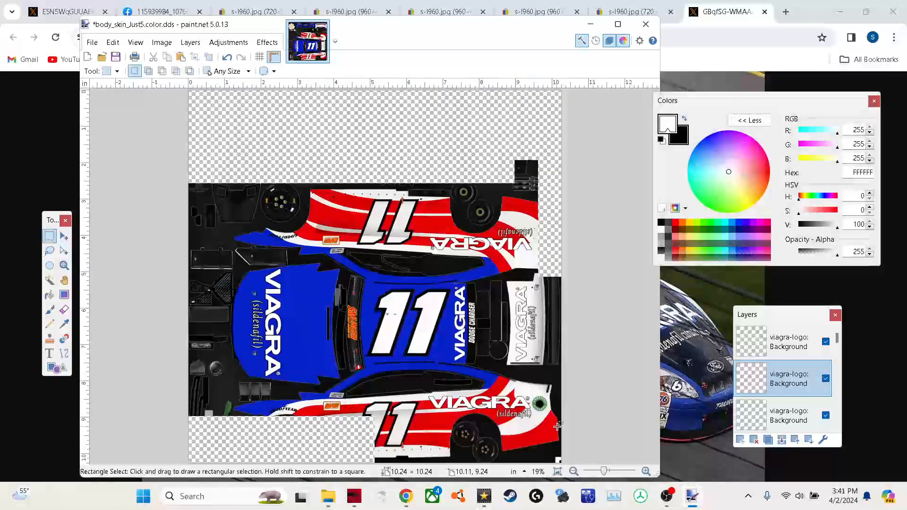
{"action": "left_click", "coordinate": [787, 347]}
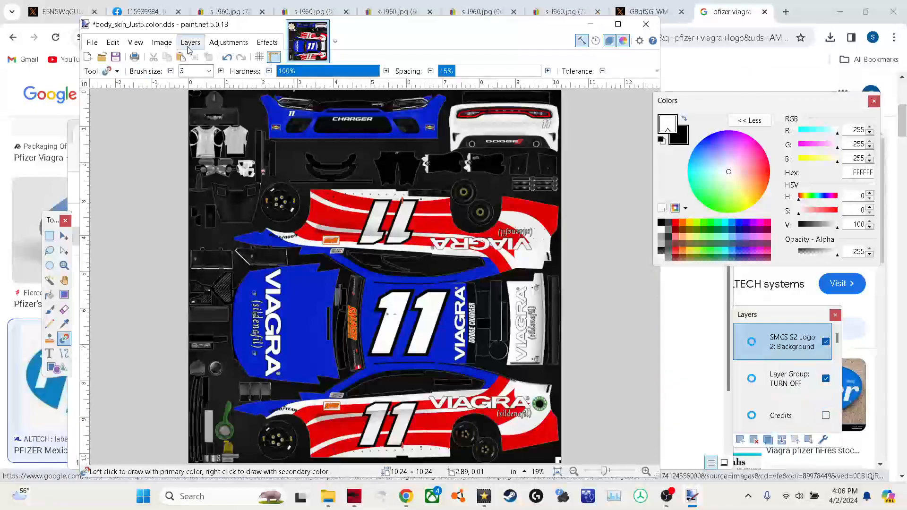
- Import the "pfizer viagra pill" image as a new layer of the skin
{"action": "type", "text": "p"}
{"action": "left_click", "coordinate": [225, 443]}
{"action": "left_click", "coordinate": [430, 280]}
{"action": "left_click", "coordinate": [49, 236]}
{"action": "key", "text": "ctrl+d"}
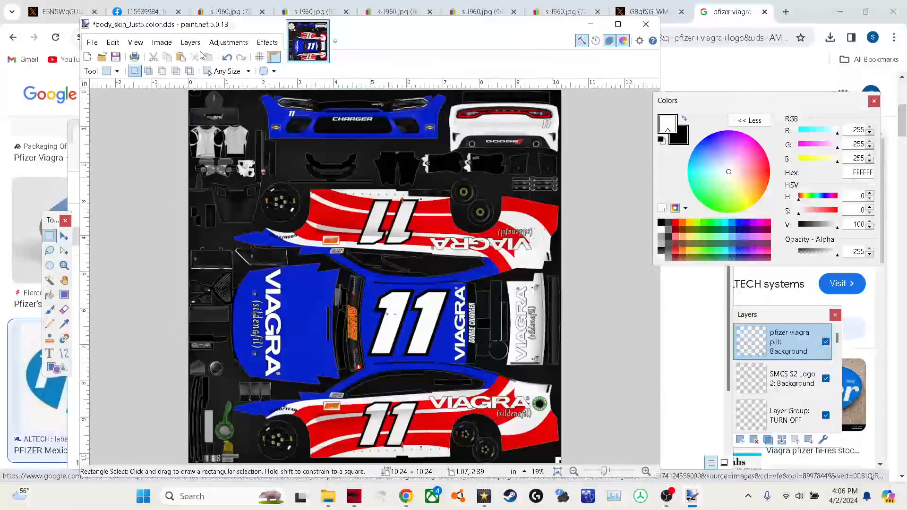
- Rotate the Pfizer pill to match the hood lettering and place it between the VIAGRA logo and the windshield
{"action": "key", "text": "ctrl+shift+z"}
{"action": "key", "text": "Return"}
{"action": "left_click", "coordinate": [64, 235]}
{"action": "left_click_drag", "start_coordinate": [531, 124], "coordinate": [302, 329]}
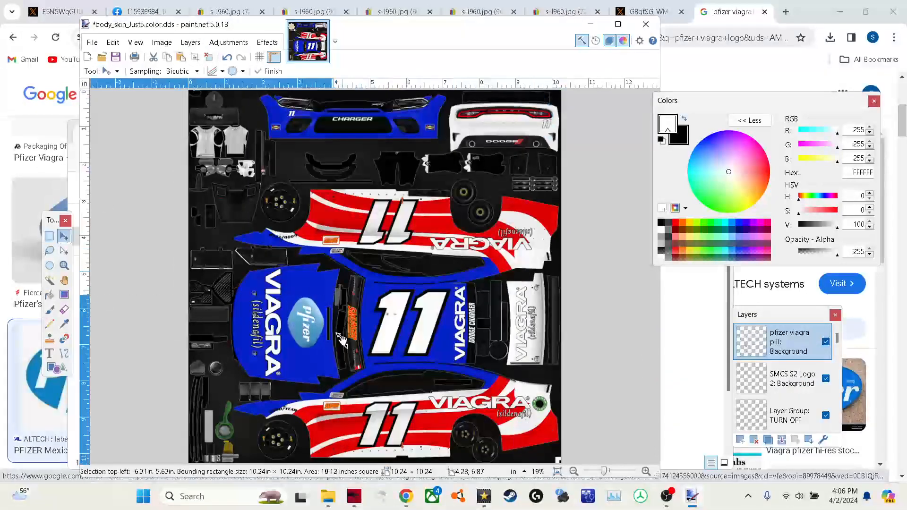
{"action": "left_click", "coordinate": [49, 236]}
{"action": "left_click", "coordinate": [293, 197]}
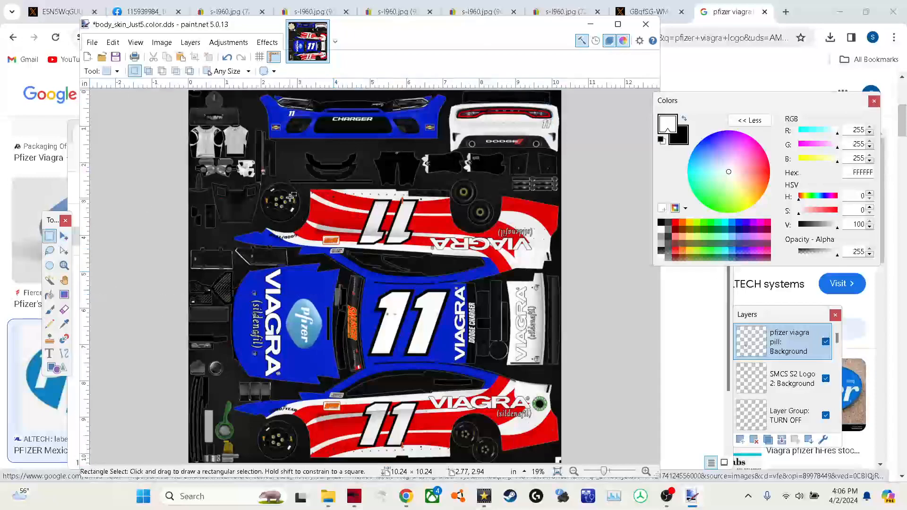
- Check the Budweiser car reference and place the VIAGRA lettering, about 1.68 × 0.22 in, on the rear bumper beside the small 11
{"action": "left_click", "coordinate": [148, 9]}
{"action": "left_click", "coordinate": [691, 495]}
{"action": "left_click", "coordinate": [646, 471]}
{"action": "left_click", "coordinate": [646, 471]}
{"action": "left_click", "coordinate": [646, 471]}
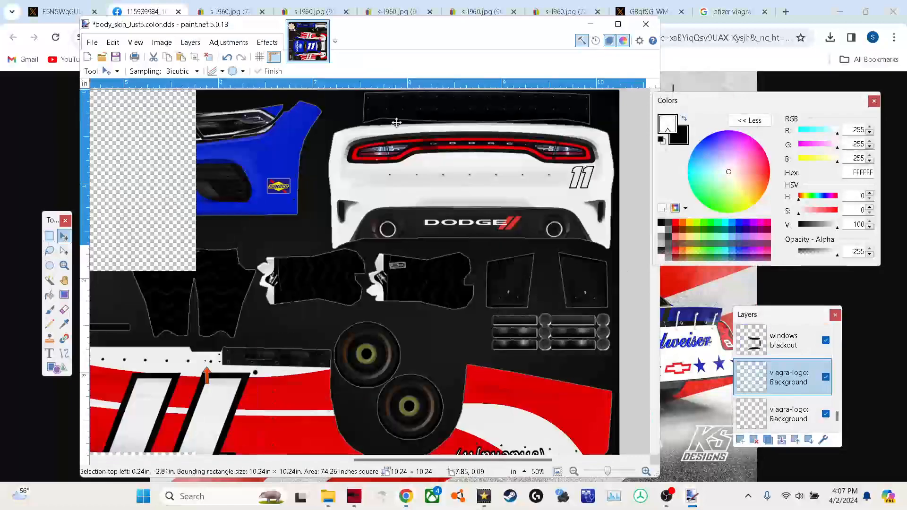
{"action": "left_click_drag", "start_coordinate": [339, 158], "coordinate": [444, 171]}
{"action": "left_click_drag", "start_coordinate": [560, 177], "coordinate": [510, 173]}
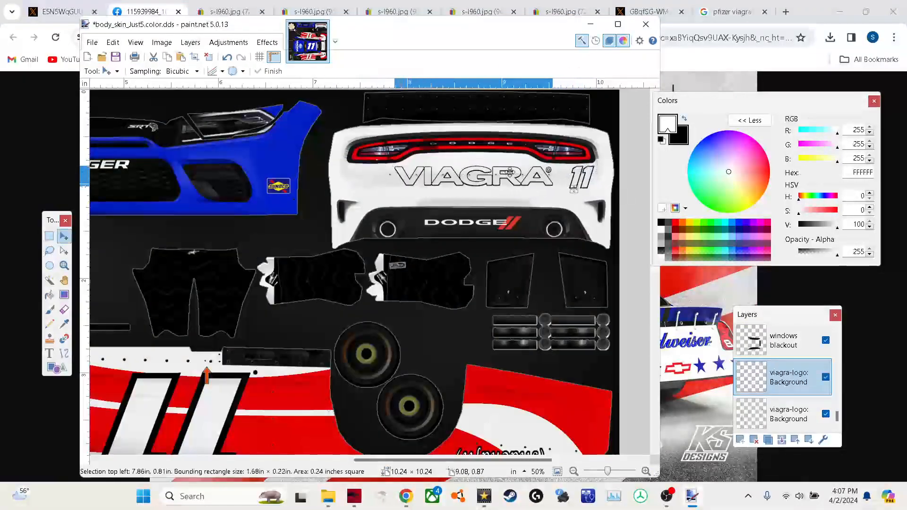
- Clear the selection and merge the Pfizer pill layer and the duplicate viagra-logo layer down
{"action": "left_click", "coordinate": [558, 471]}
{"action": "key", "text": "ctrl+d"}
{"action": "scroll", "coordinate": [792, 340], "scroll_direction": "up", "scroll_amount": 10}
{"action": "left_click", "coordinate": [792, 340]}
{"action": "left_click", "coordinate": [782, 440]}
{"action": "scroll", "coordinate": [799, 331], "scroll_direction": "down", "scroll_amount": 10}
{"action": "scroll", "coordinate": [798, 335], "scroll_direction": "up", "scroll_amount": 3}
{"action": "left_click", "coordinate": [794, 341]}
{"action": "left_click", "coordinate": [781, 440]}
- Sample the body blue 001ECC from the Hood/Nose layer as the primary colour
{"action": "left_click", "coordinate": [54, 367]}
{"action": "left_click", "coordinate": [137, 71]}
{"action": "left_click", "coordinate": [249, 125]}
{"action": "left_click", "coordinate": [64, 324]}
{"action": "scroll", "coordinate": [780, 340], "scroll_direction": "down", "scroll_amount": 10}
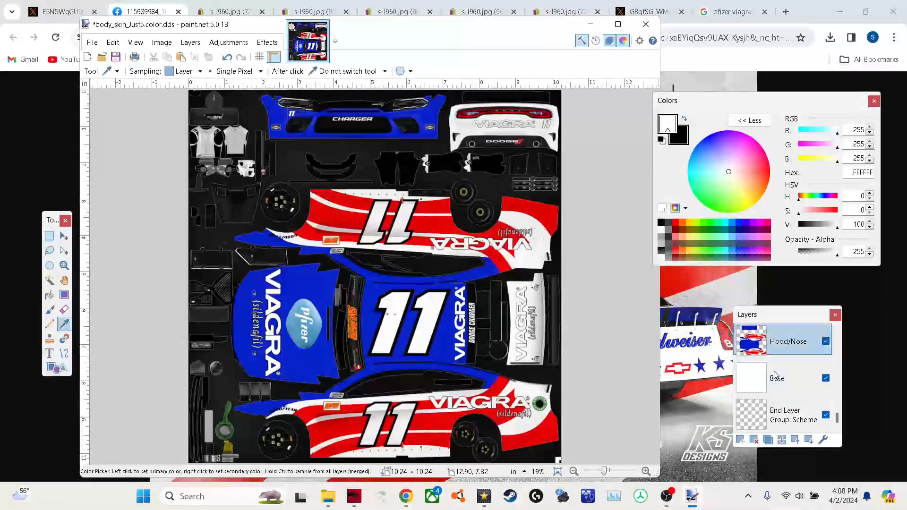
{"action": "left_click", "coordinate": [780, 337]}
{"action": "left_click", "coordinate": [461, 278]}
{"action": "left_click", "coordinate": [747, 351]}
{"action": "left_click", "coordinate": [49, 354]}
- Import the "body_skin_mustang toyota dodge rookie stripes" image as a new layer
{"action": "left_click", "coordinate": [190, 42]}
{"action": "left_click", "coordinate": [212, 131]}
{"action": "double_click", "coordinate": [347, 128]}
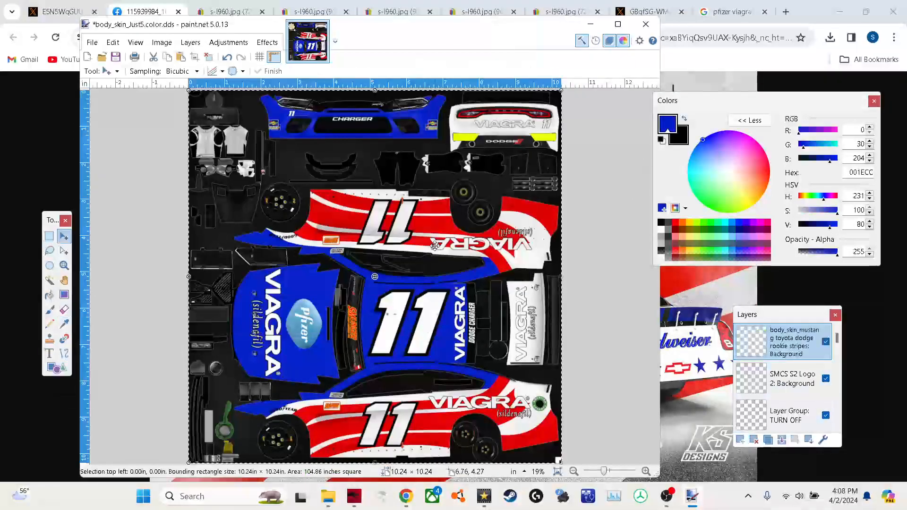
- Adjust the placement of the rookie decals on the front bumper and reorder their layer to sit directly above the SUNOCO layer
{"action": "left_click", "coordinate": [49, 236]}
{"action": "scroll", "coordinate": [392, 113], "scroll_direction": "up", "scroll_amount": 3}
{"action": "mouse_move", "coordinate": [175, 219]}
{"action": "left_mouse_down"}
{"action": "mouse_move", "coordinate": [291, 237]}
{"action": "mouse_move", "coordinate": [473, 246]}
{"action": "left_mouse_up"}
{"action": "left_click", "coordinate": [64, 236]}
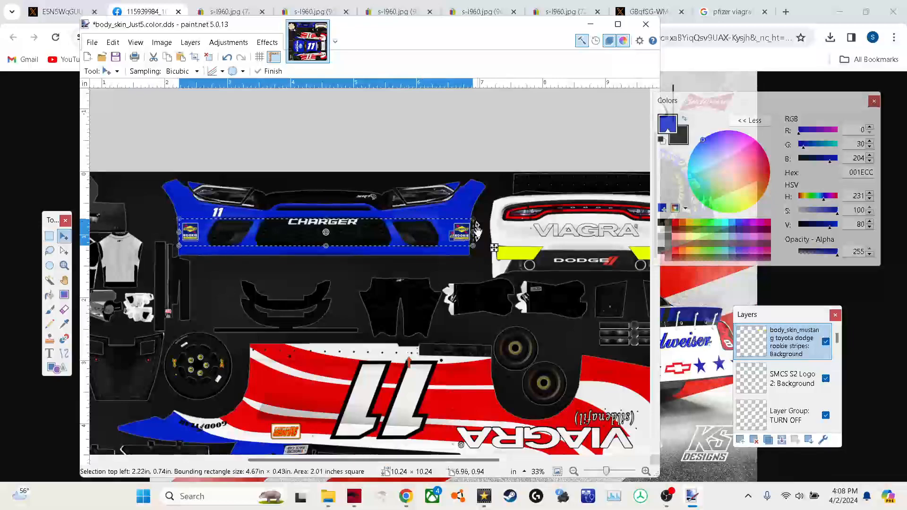
{"action": "left_click", "coordinate": [49, 237]}
{"action": "key", "text": "Delete"}
{"action": "left_click", "coordinate": [755, 440]}
{"action": "scroll", "coordinate": [797, 413], "scroll_direction": "up", "scroll_amount": 6}
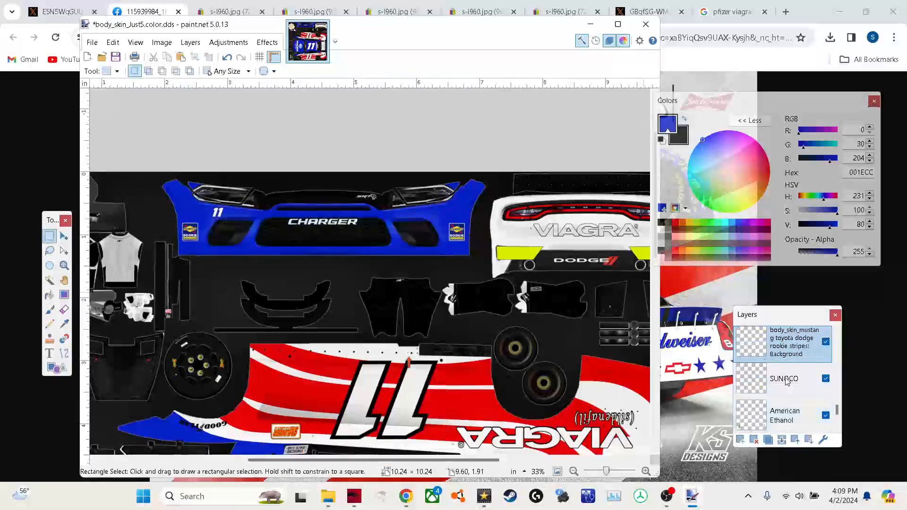
- Shift the SUNOCO layer about 0.12 in down so its front bumper decals sit beneath the rookie decals
{"action": "left_click", "coordinate": [788, 378]}
{"action": "left_click", "coordinate": [64, 237]}
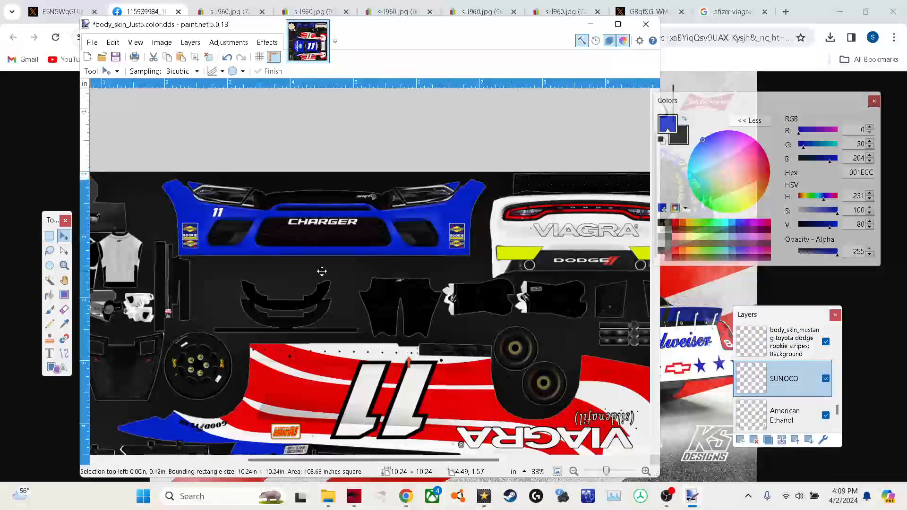
{"action": "scroll", "coordinate": [322, 271], "scroll_direction": "down", "scroll_amount": 3}
{"action": "scroll", "coordinate": [322, 271], "scroll_direction": "down", "scroll_amount": 3}
- Nudge the whole SUNOCO layer about 0.04 in up and clear the selection
{"action": "left_click", "coordinate": [49, 236]}
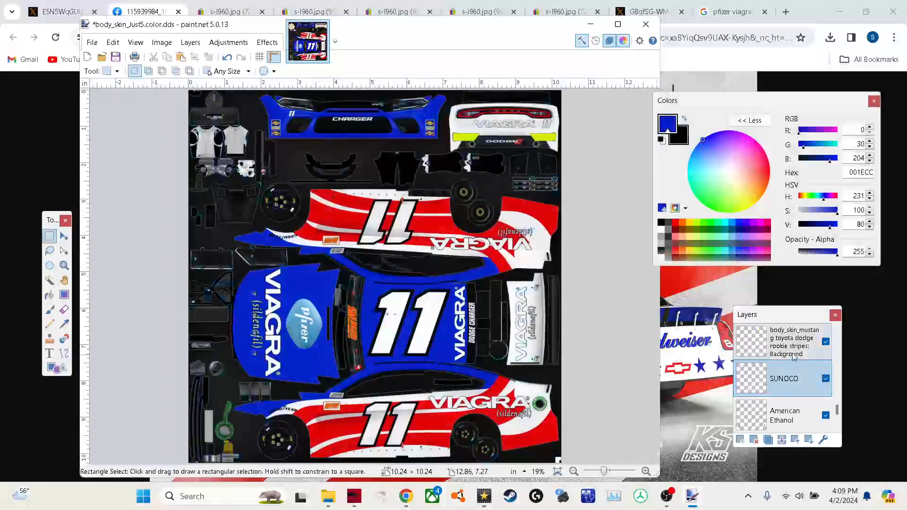
{"action": "scroll", "coordinate": [783, 359], "scroll_direction": "down", "scroll_amount": 1}
{"action": "left_click", "coordinate": [64, 237]}
{"action": "key", "text": "ctrl+a"}
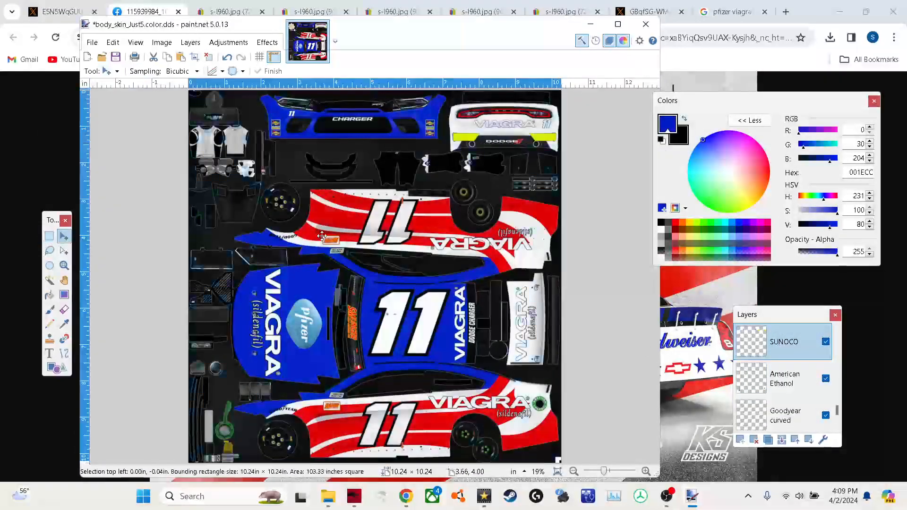
{"action": "left_click", "coordinate": [49, 237]}
- Add a layer above Hood/Nose and draw a blue five-point star, about 0.21 × 0.18 in, on the rear bumper below VIAGRA
{"action": "scroll", "coordinate": [794, 391], "scroll_direction": "down", "scroll_amount": 5}
{"action": "left_click", "coordinate": [784, 342]}
{"action": "scroll", "coordinate": [569, 113], "scroll_direction": "up", "scroll_amount": 4}
{"action": "left_click", "coordinate": [57, 368]}
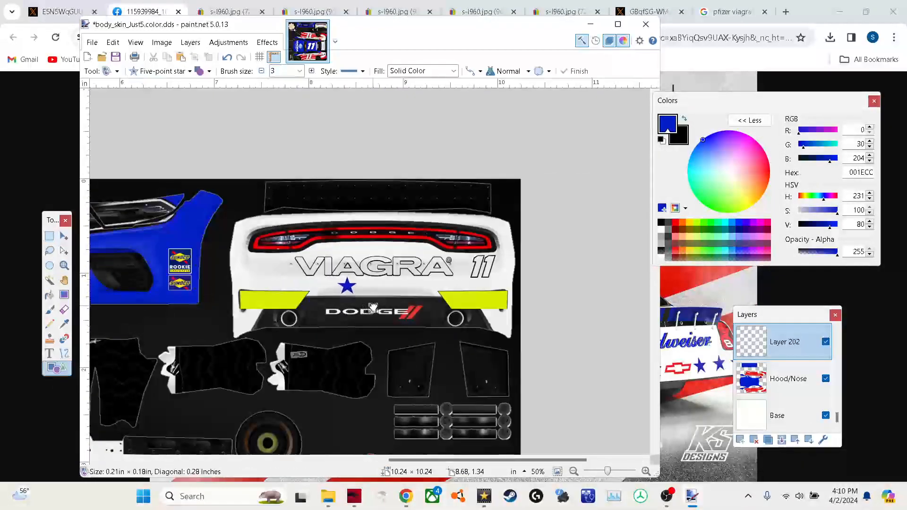
- Duplicate the blue star into a row of six across the rear bumper and merge the copies into one layer
{"action": "key", "text": "ctrl+shift+v"}
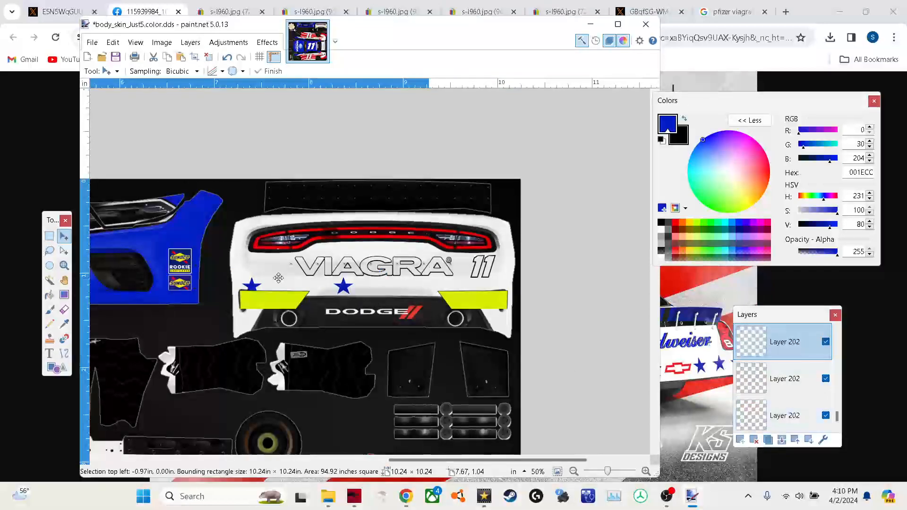
{"action": "left_click_drag", "start_coordinate": [322, 278], "coordinate": [509, 287]}
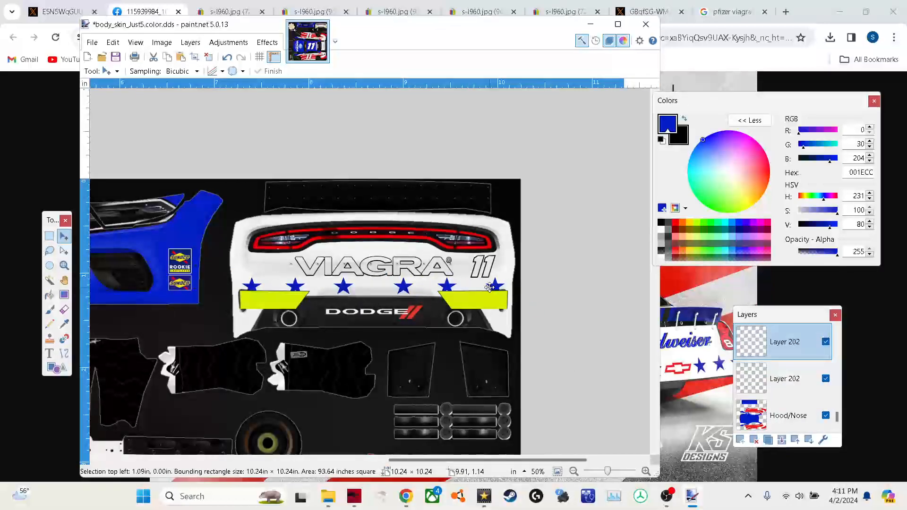
{"action": "left_click", "coordinate": [782, 439]}
{"action": "key", "text": "ctrl+b"}
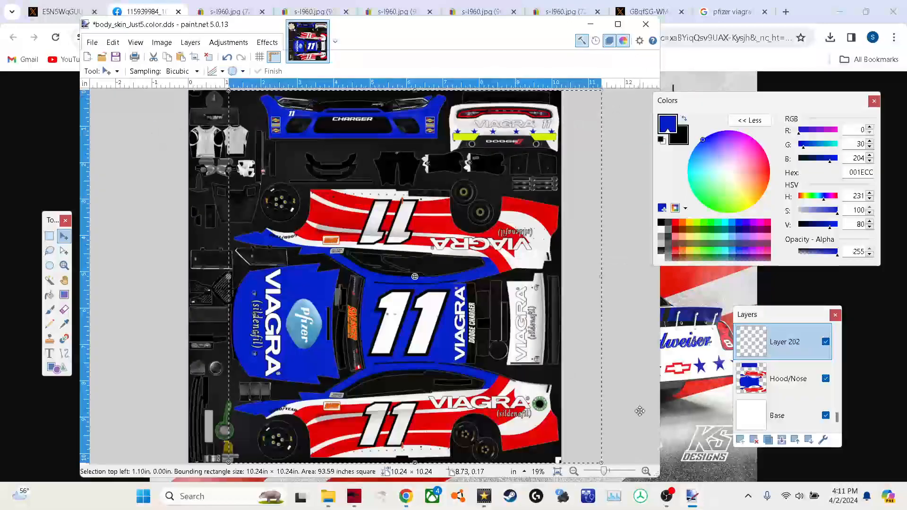
- On a new layer, draw a white FFFFFF five-point star, about 0.15 × 0.14 in, on the front bumper's lower edge
{"action": "scroll", "coordinate": [382, 95], "scroll_direction": "up", "scroll_amount": 4}
{"action": "scroll", "coordinate": [384, 304], "scroll_direction": "down", "scroll_amount": 1}
{"action": "key", "text": "ctrl+shift+n"}
{"action": "key", "text": "o"}
{"action": "left_click_drag", "start_coordinate": [225, 300], "coordinate": [244, 325]}
{"action": "key", "text": "ctrl+d"}
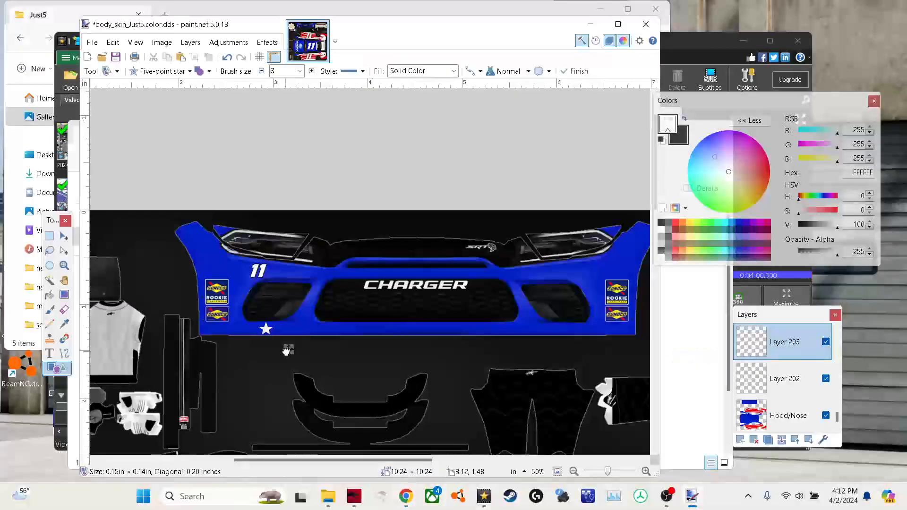
- Duplicate the white star and space three stars along the front bumper's lower edge on the side with the small 11
{"action": "key", "text": "Return"}
{"action": "key", "text": "ctrl+shift+d"}
{"action": "key", "text": "m"}
{"action": "left_click_drag", "start_coordinate": [325, 348], "coordinate": [222, 349]}
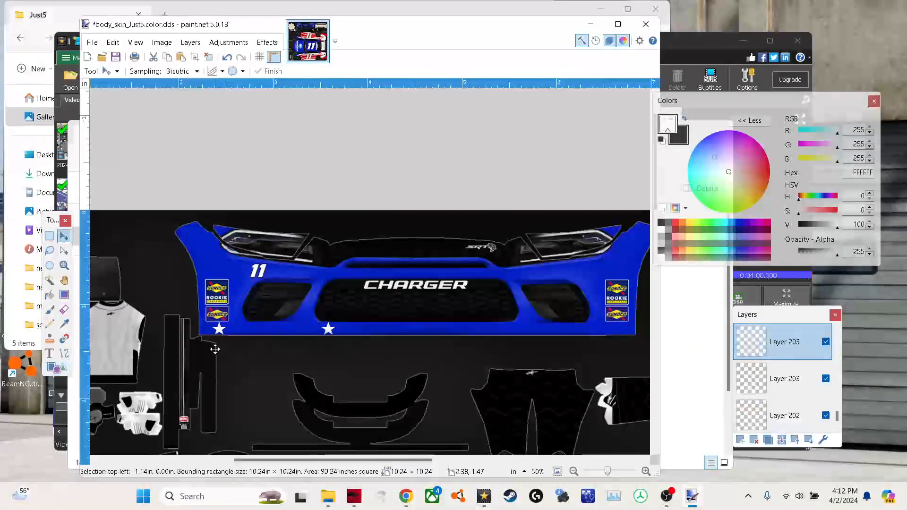
{"action": "left_click_drag", "start_coordinate": [407, 325], "coordinate": [407, 327]}
{"action": "key", "text": "ctrl+m"}
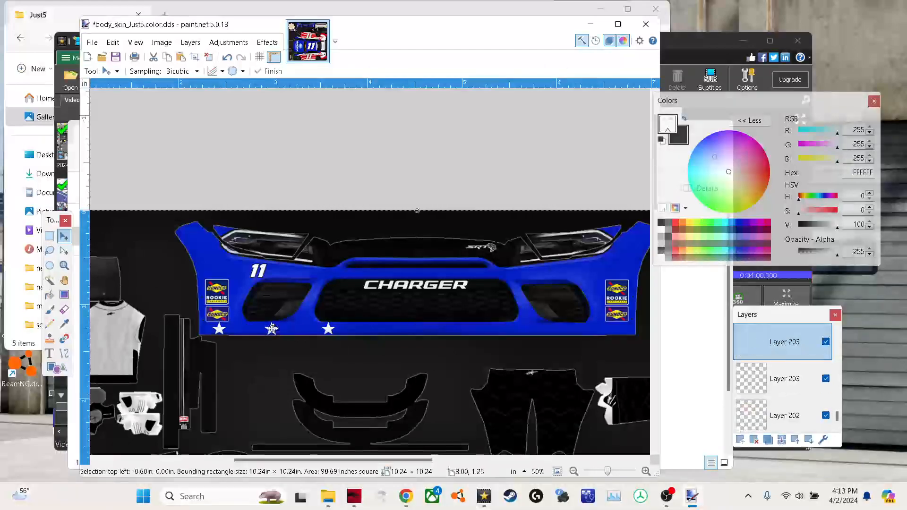
- Place three more white stars along the other half of the front bumper's lower edge and merge the star layers
{"action": "left_click_drag", "start_coordinate": [347, 328], "coordinate": [558, 329]}
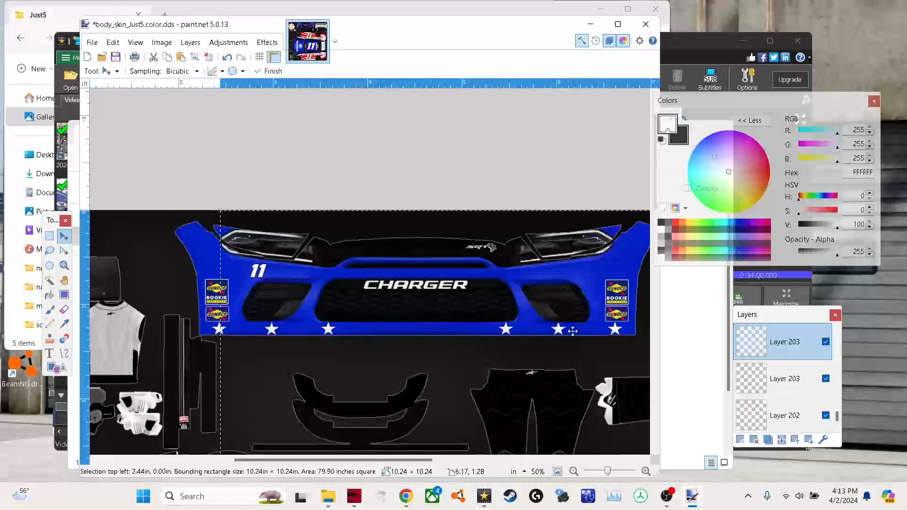
{"action": "key", "text": "s"}
{"action": "key", "text": "ctrl+d"}
{"action": "left_click", "coordinate": [406, 496]}
{"action": "left_click", "coordinate": [692, 496]}
{"action": "left_click", "coordinate": [782, 440]}
- Check the Budweiser car reference and add white stars to the front bumper's upper corners and the front fenders on new layers
{"action": "left_click", "coordinate": [405, 496]}
{"action": "key", "text": "ctrl+shift+Tab"}
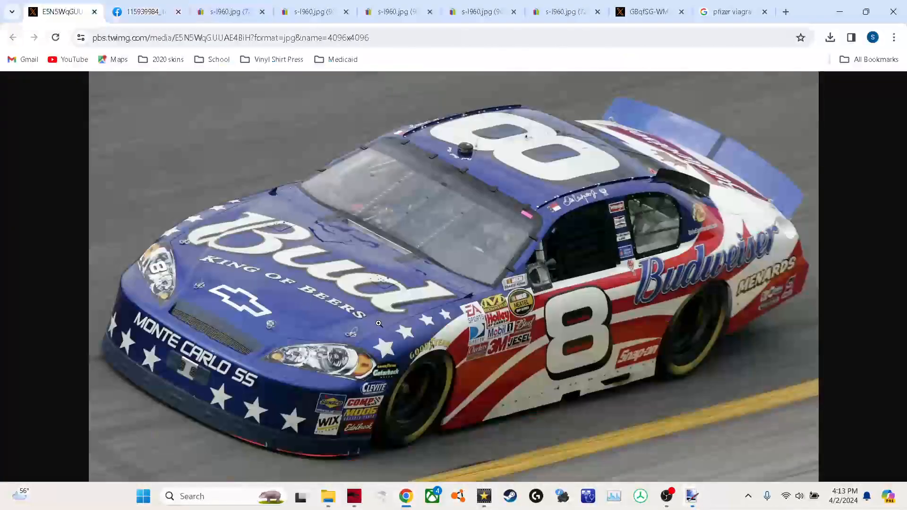
{"action": "left_click", "coordinate": [693, 497]}
{"action": "key", "text": "ctrl+shift+n"}
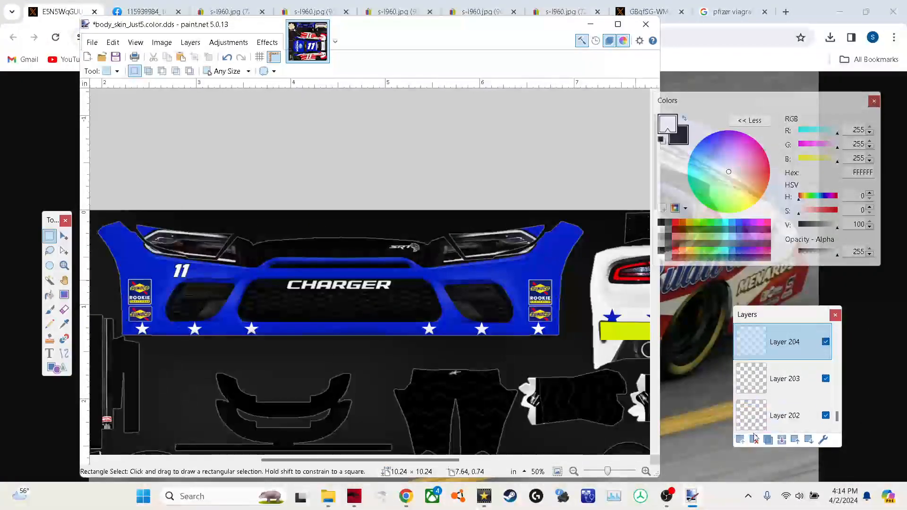
{"action": "key", "text": "o"}
{"action": "left_click_drag", "start_coordinate": [540, 266], "coordinate": [205, 254]}
{"action": "left_click", "coordinate": [768, 439]}
{"action": "left_click", "coordinate": [64, 236]}
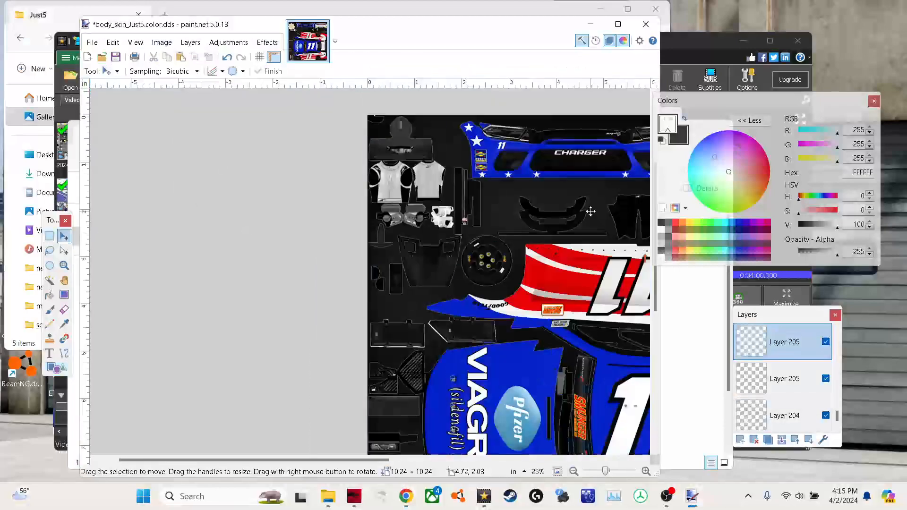
{"action": "scroll", "coordinate": [590, 317], "scroll_direction": "down", "scroll_amount": 5}
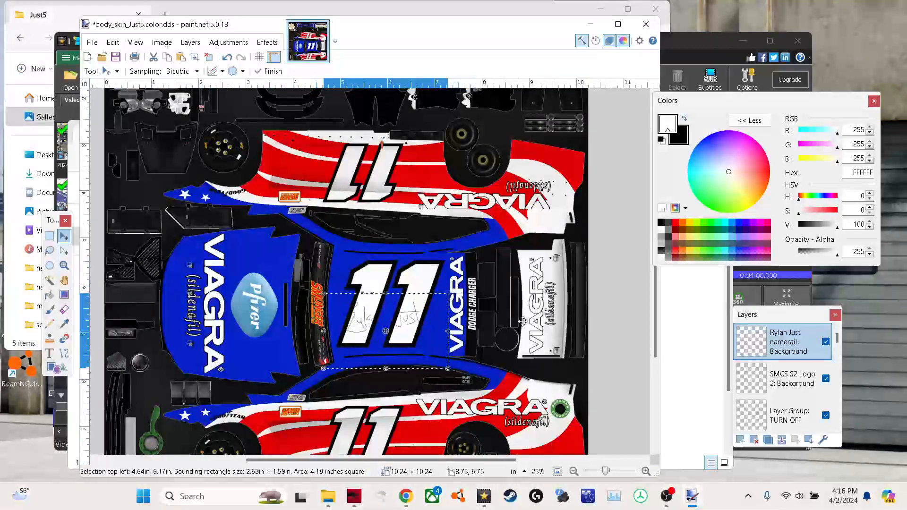
- Strengthen the imported driver signature by duplicating its name rail layer twice and merging both copies down
{"action": "scroll", "coordinate": [450, 296], "scroll_direction": "up", "scroll_amount": 3}
{"action": "scroll", "coordinate": [443, 298], "scroll_direction": "up", "scroll_amount": 2}
{"action": "left_click", "coordinate": [768, 440]}
{"action": "left_click", "coordinate": [768, 440]}
{"action": "left_click", "coordinate": [782, 439]}
{"action": "left_click", "coordinate": [782, 439]}
- Select only the signature strokes with the Magic Wand and an inverted selection, and paint them white with the Paintbrush
{"action": "left_click", "coordinate": [49, 280]}
{"action": "left_click", "coordinate": [342, 146]}
{"action": "key", "text": "ctrl+i"}
{"action": "left_click", "coordinate": [50, 309]}
{"action": "left_click", "coordinate": [208, 71]}
{"action": "left_click", "coordinate": [191, 366]}
{"action": "mouse_move", "coordinate": [271, 253]}
{"action": "left_mouse_down"}
{"action": "mouse_move", "coordinate": [340, 264]}
{"action": "mouse_move", "coordinate": [422, 240]}
{"action": "mouse_move", "coordinate": [484, 260]}
{"action": "left_mouse_up"}
- Scale the signature to about 0.68 × 0.15 in and place it on the roof edge below the number 11
{"action": "left_click", "coordinate": [64, 236]}
{"action": "mouse_move", "coordinate": [499, 214]}
{"action": "left_mouse_down"}
{"action": "mouse_move", "coordinate": [384, 268]}
{"action": "mouse_move", "coordinate": [413, 371]}
{"action": "left_mouse_up"}
{"action": "left_click_drag", "start_coordinate": [441, 350], "coordinate": [395, 362]}
{"action": "left_click_drag", "start_coordinate": [353, 362], "coordinate": [404, 361]}
{"action": "scroll", "coordinate": [535, 327], "scroll_direction": "down", "scroll_amount": 2}
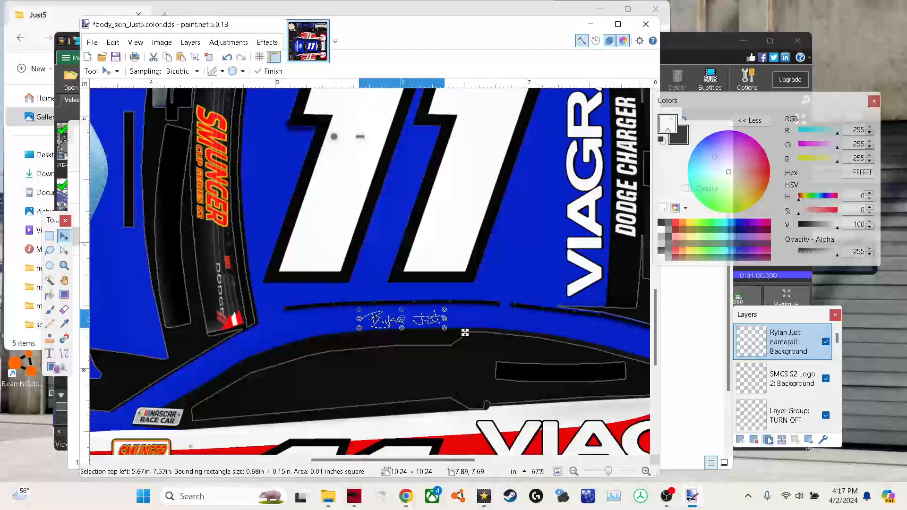
- Thicken the white roof signature by duplicating its layer, clearing the selection and merging the copy down
{"action": "key", "text": "ctrl+shift+d"}
{"action": "key", "text": "ctrl+d"}
{"action": "key", "text": "s"}
{"action": "left_click", "coordinate": [781, 440]}
- Duplicate the signature layer, rotate the copy 180° and place it on the opposite roof edge above the number 11
{"action": "key", "text": "ctrl+shift+d"}
{"action": "scroll", "coordinate": [500, 246], "scroll_direction": "up", "scroll_amount": 4}
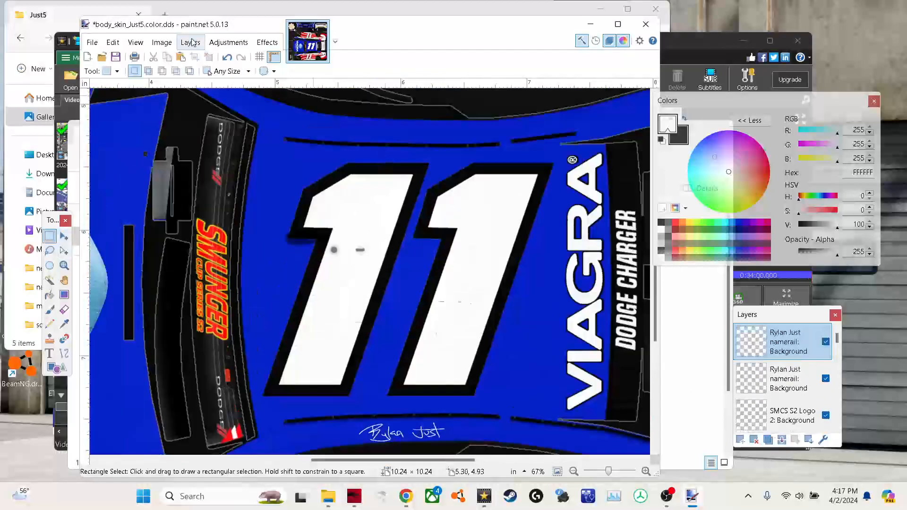
{"action": "left_click", "coordinate": [64, 236]}
{"action": "scroll", "coordinate": [305, 179], "scroll_direction": "down", "scroll_amount": 1}
{"action": "mouse_move", "coordinate": [306, 178]}
{"action": "left_mouse_down"}
{"action": "mouse_move", "coordinate": [445, 444]}
{"action": "mouse_move", "coordinate": [443, 214]}
{"action": "left_mouse_up"}
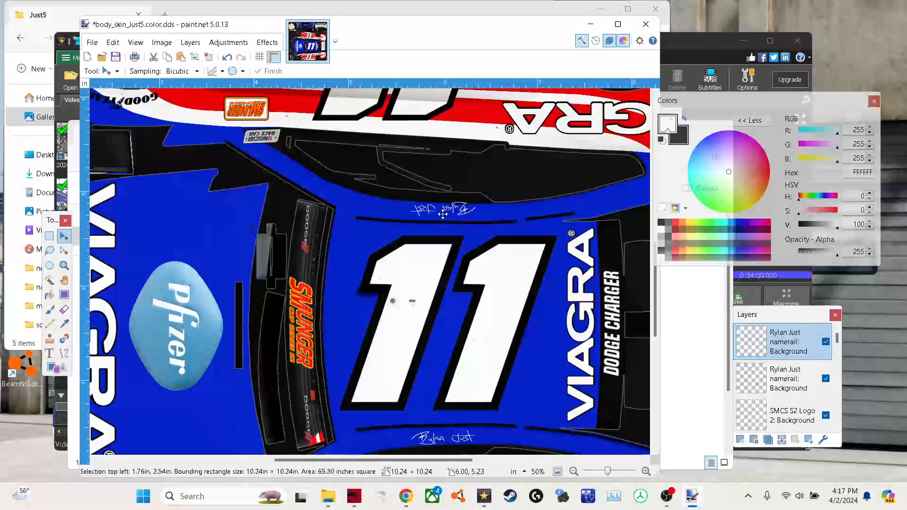
{"action": "scroll", "coordinate": [442, 216], "scroll_direction": "down", "scroll_amount": 3}
{"action": "key", "text": "ctrl+d"}
{"action": "key", "text": "s"}
- Use the Magic Wand at 30% tolerance on the Goodyear curved layer to isolate the lettering on both front fenders
{"action": "scroll", "coordinate": [298, 346], "scroll_direction": "up", "scroll_amount": 4}
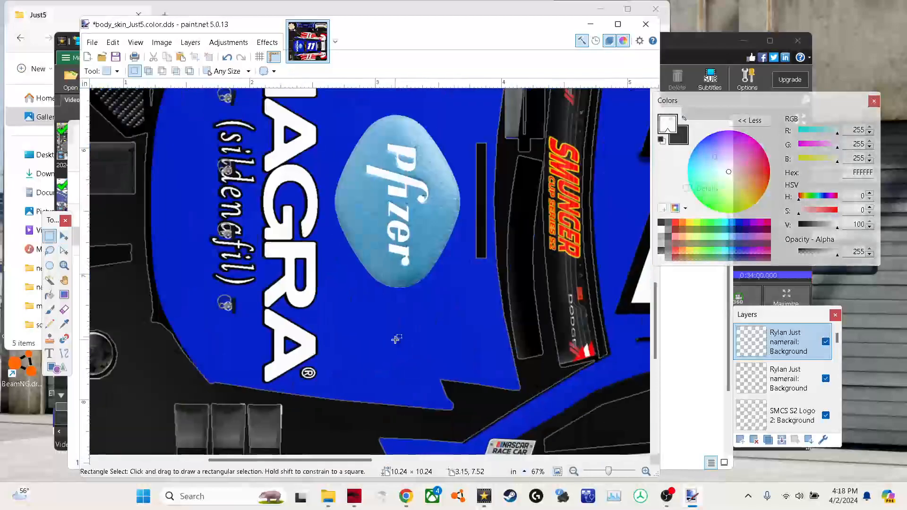
{"action": "scroll", "coordinate": [334, 378], "scroll_direction": "down", "scroll_amount": 3}
{"action": "scroll", "coordinate": [283, 379], "scroll_direction": "up", "scroll_amount": 3}
{"action": "scroll", "coordinate": [496, 300], "scroll_direction": "up", "scroll_amount": 2}
{"action": "scroll", "coordinate": [802, 373], "scroll_direction": "down", "scroll_amount": 12}
{"action": "left_click", "coordinate": [787, 345]}
{"action": "key", "text": "s"}
{"action": "key", "text": "s"}
{"action": "key", "text": "s"}
{"action": "left_click", "coordinate": [269, 243]}
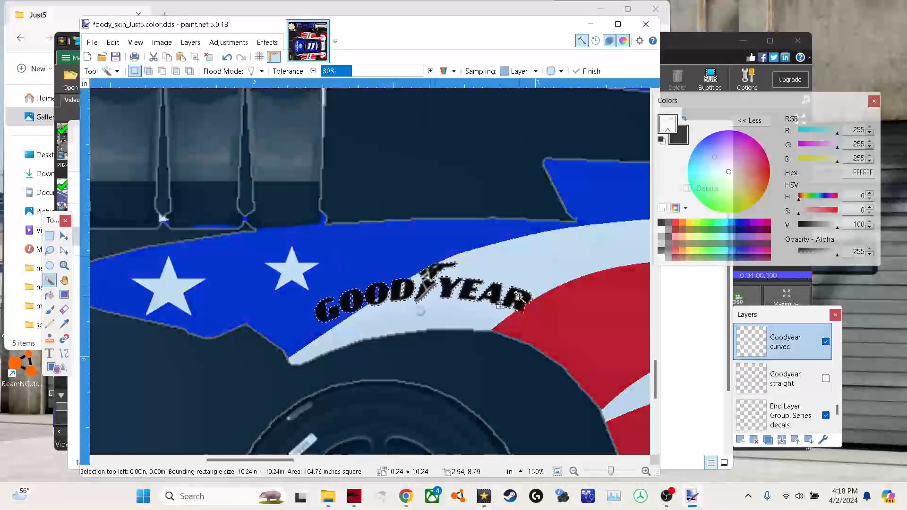
{"action": "key", "text": "ctrl+j"}
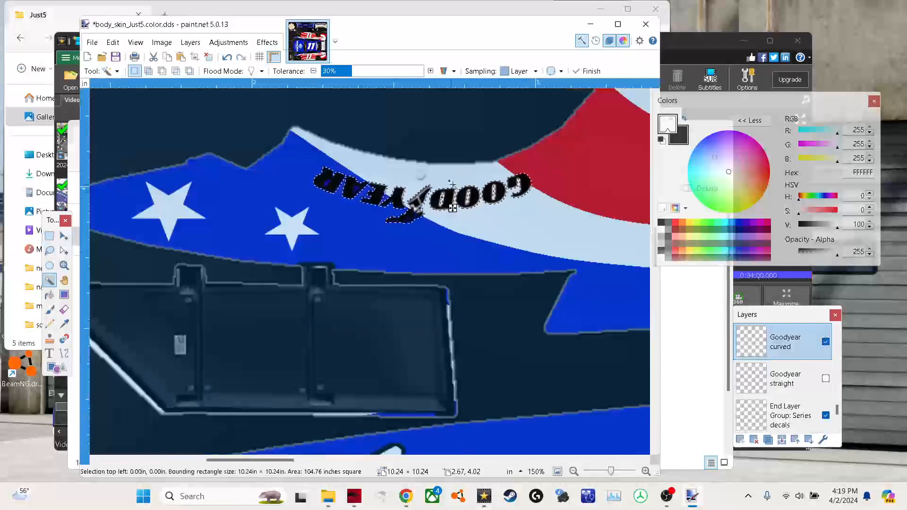
- Try to paint the Goodyear lettering white on a duplicate layer with the Paintbrush on both fenders, and delete the extra layer
{"action": "key", "text": "ctrl+i"}
{"action": "scroll", "coordinate": [443, 200], "scroll_direction": "down", "scroll_amount": 20}
{"action": "key", "text": "ctrl+shift+d"}
{"action": "key", "text": "b"}
{"action": "left_click_drag", "start_coordinate": [331, 307], "coordinate": [526, 300]}
{"action": "scroll", "coordinate": [525, 299], "scroll_direction": "up", "scroll_amount": 20}
{"action": "left_click_drag", "start_coordinate": [522, 198], "coordinate": [331, 193]}
{"action": "scroll", "coordinate": [359, 203], "scroll_direction": "down", "scroll_amount": 20}
{"action": "left_click", "coordinate": [785, 377]}
{"action": "key", "text": "ctrl+d"}
{"action": "key", "text": "s"}
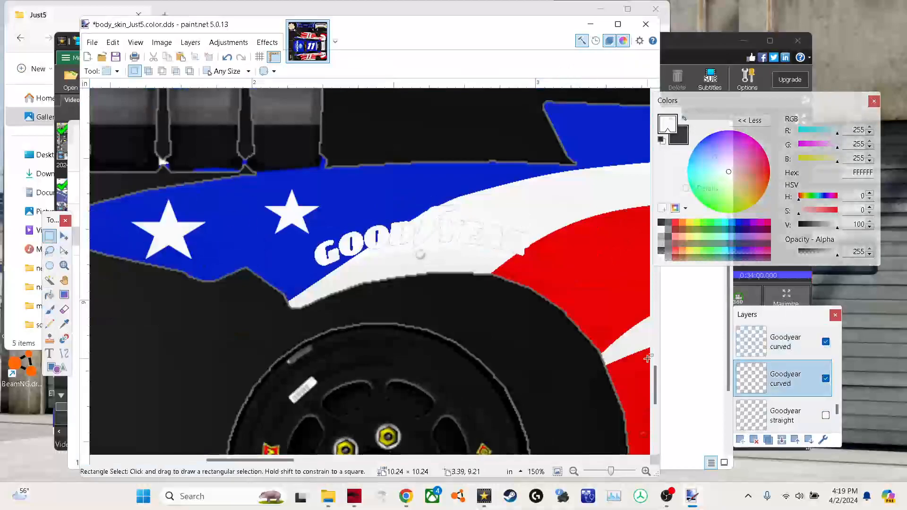
{"action": "left_click", "coordinate": [754, 439]}
- Fill the Goodyear letters and winged foot with white on the front fender beside the upright number 11
{"action": "key", "text": "f"}
{"action": "left_click", "coordinate": [320, 255]}
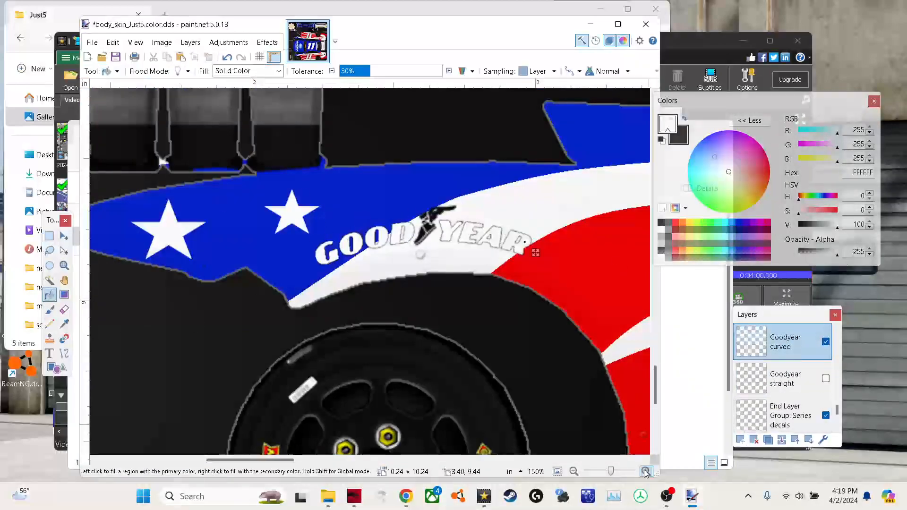
{"action": "left_click", "coordinate": [646, 473]}
{"action": "left_click", "coordinate": [646, 473]}
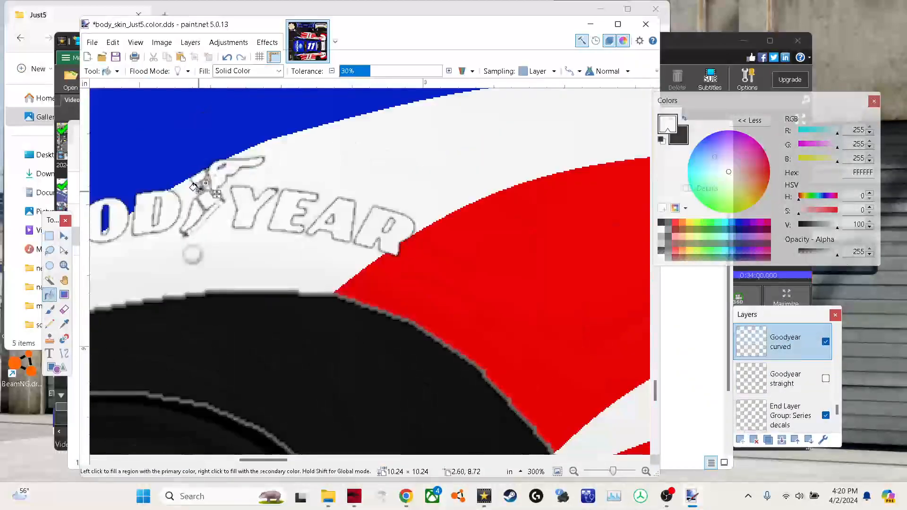
- Fill the Goodyear letters and winged foot with white on the opposite front fender, where the lettering is upside down
{"action": "scroll", "coordinate": [193, 187], "scroll_direction": "up", "scroll_amount": 20}
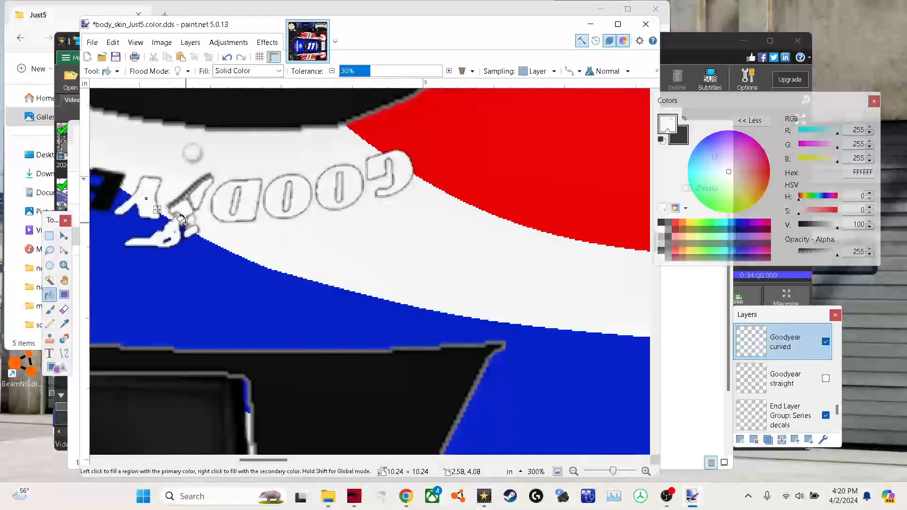
{"action": "key", "text": "o"}
{"action": "left_click_drag", "start_coordinate": [251, 459], "coordinate": [236, 459]}
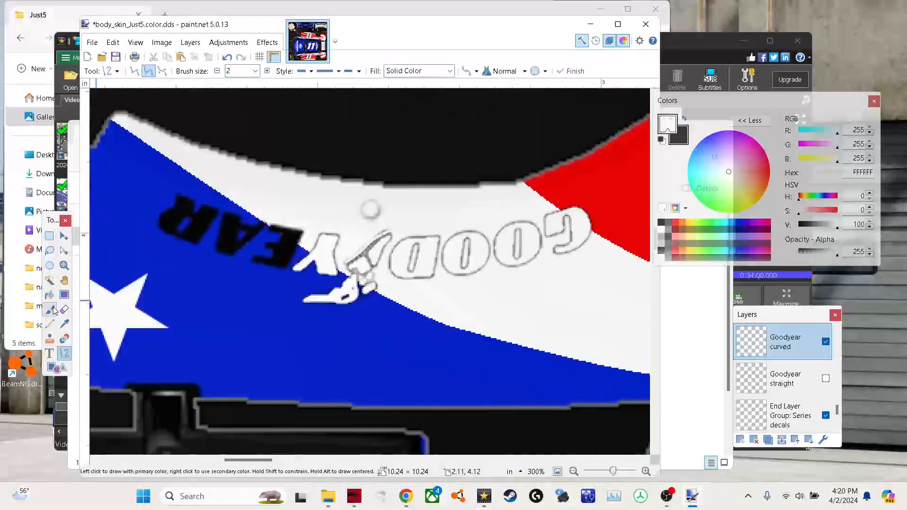
{"action": "left_click", "coordinate": [50, 294]}
{"action": "left_click", "coordinate": [293, 260]}
{"action": "left_click", "coordinate": [240, 236]}
{"action": "left_click", "coordinate": [183, 218]}
- Strengthen the Goodyear outlines with two duplicates of the layer and touch up the winged foot with a short white line
{"action": "left_click", "coordinate": [768, 440]}
{"action": "left_click", "coordinate": [767, 440]}
{"action": "scroll", "coordinate": [482, 322], "scroll_direction": "down", "scroll_amount": 20}
{"action": "scroll", "coordinate": [478, 320], "scroll_direction": "down", "scroll_amount": 6}
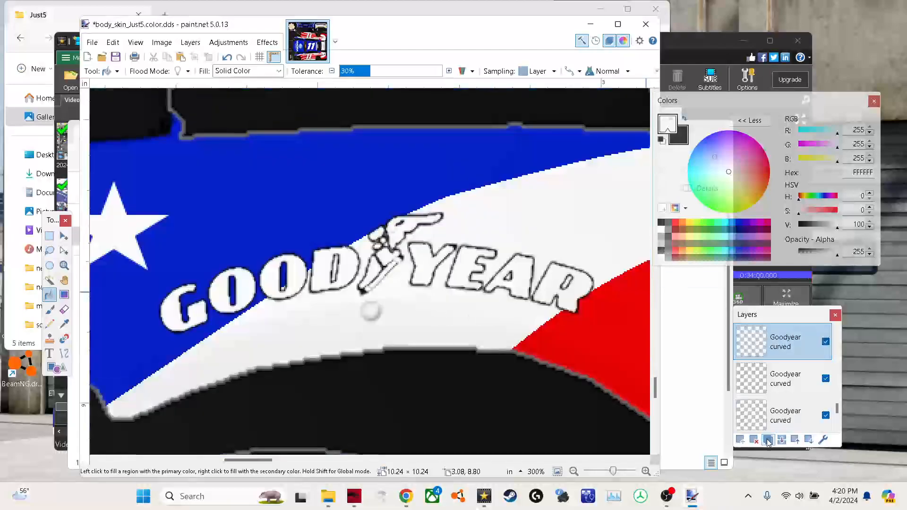
{"action": "left_click", "coordinate": [64, 353]}
{"action": "left_click_drag", "start_coordinate": [362, 290], "coordinate": [384, 277]}
{"action": "key", "text": "ctrl+b"}
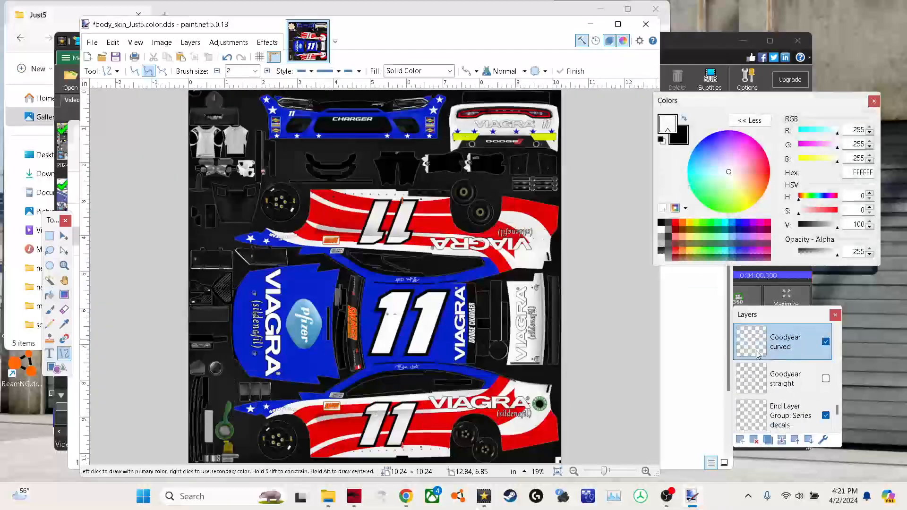
- Duplicate the Goodyear curved layer and fill the copy's GOOD letters with black on the fender with upright lettering
{"action": "left_click", "coordinate": [768, 440]}
{"action": "scroll", "coordinate": [269, 407], "scroll_direction": "up", "scroll_amount": 7}
{"action": "left_click", "coordinate": [50, 294]}
{"action": "left_click", "coordinate": [132, 352]}
{"action": "left_click", "coordinate": [685, 118]}
{"action": "left_click", "coordinate": [154, 349]}
{"action": "left_click", "coordinate": [180, 343]}
{"action": "left_click", "coordinate": [203, 338]}
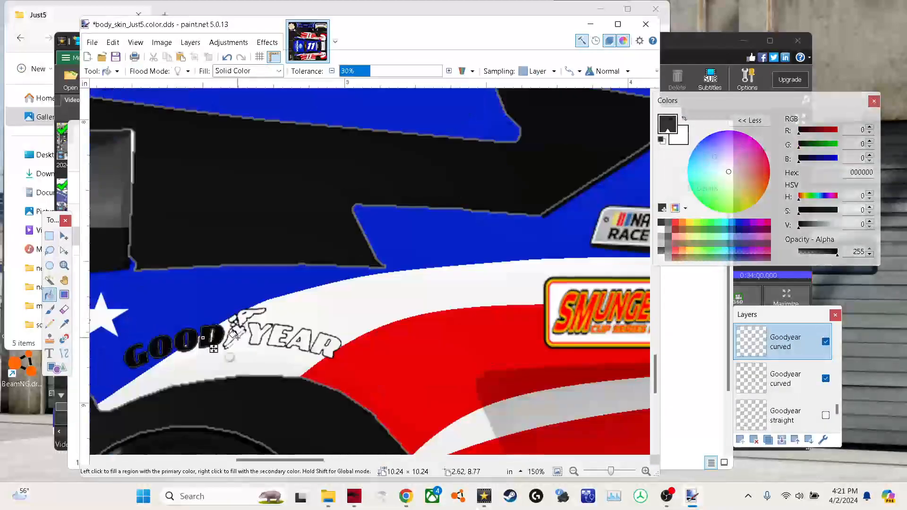
- Fill the remaining letters and winged foot of the Goodyear copy with black on both front fenders
{"action": "key", "text": "ctrl+j"}
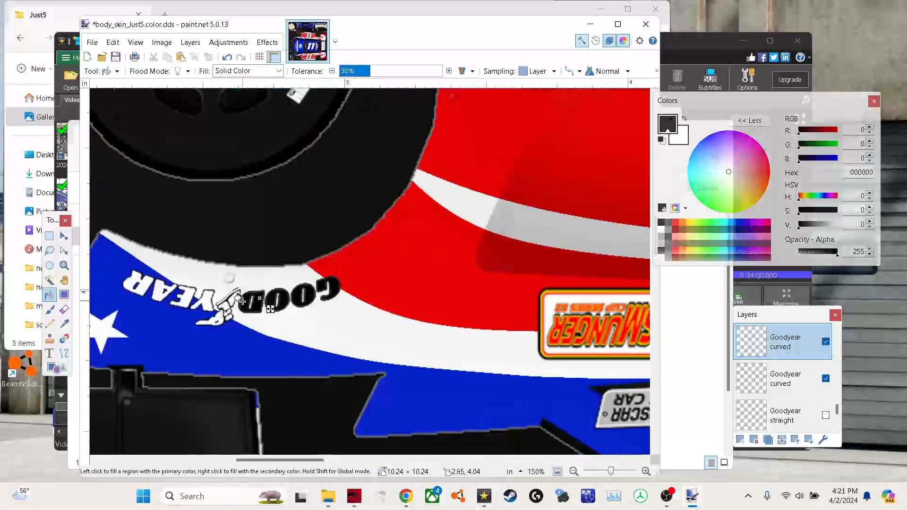
{"action": "left_click", "coordinate": [189, 297]}
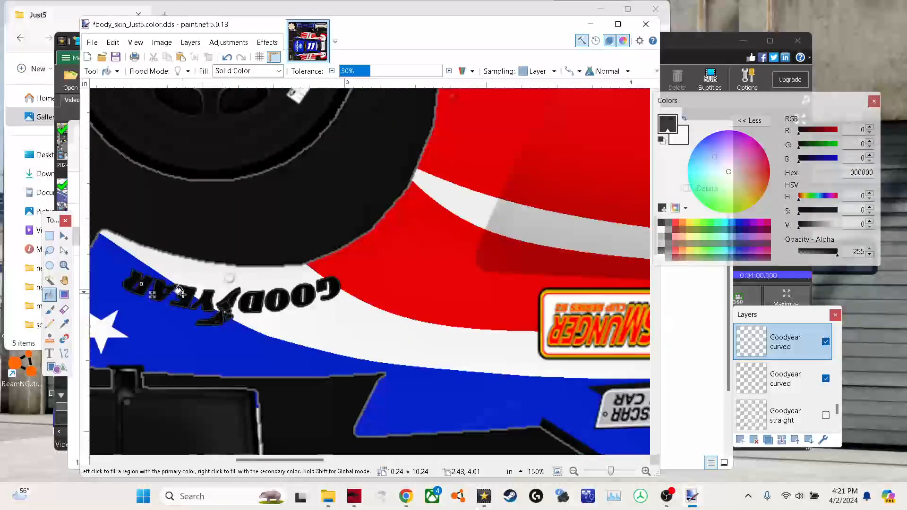
{"action": "key", "text": "ctrl+j"}
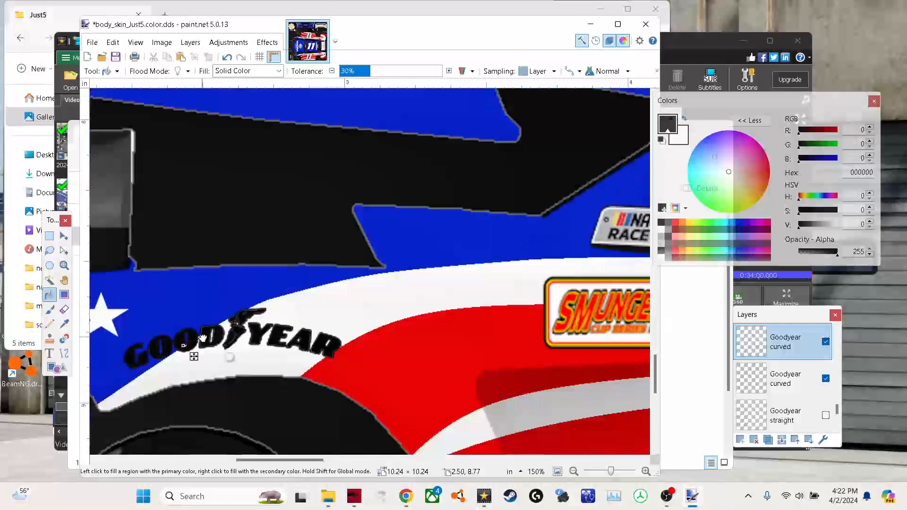
{"action": "key", "text": "ctrl+z"}
{"action": "key", "text": "ctrl+b"}
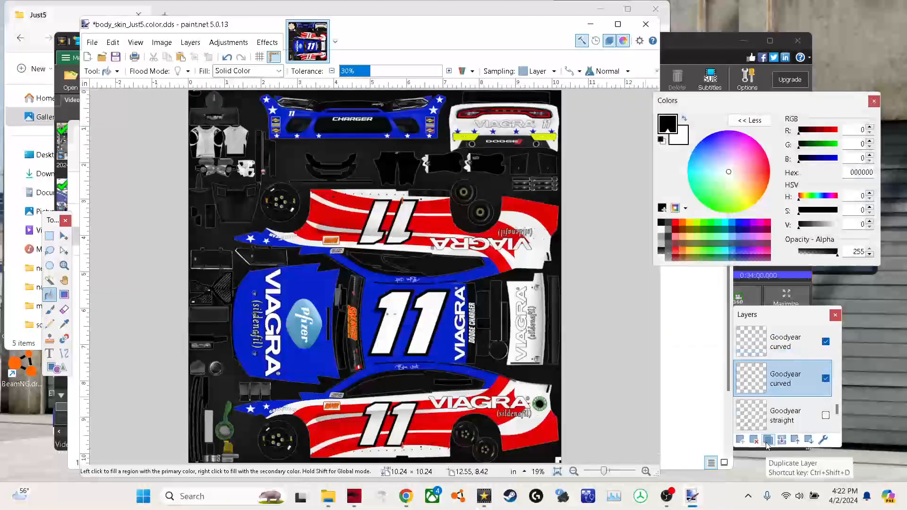
- Duplicate the black-filled Goodyear curved layer once more
{"action": "left_click", "coordinate": [768, 440]}
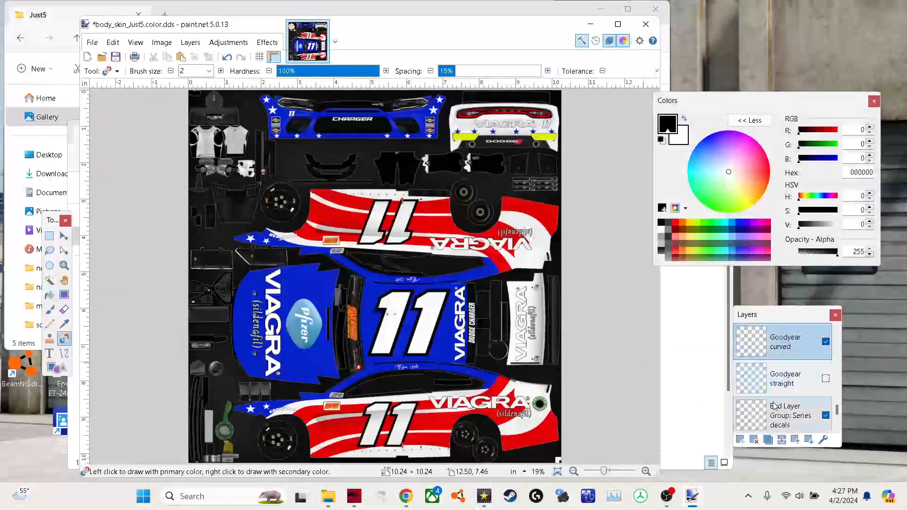
- Add the driver's surname as white text in Stainless Black, size 14, on a new layer above DODGE CHARGER
{"action": "scroll", "coordinate": [790, 400], "scroll_direction": "up", "scroll_amount": 5}
{"action": "key", "text": "ctrl+shift+n"}
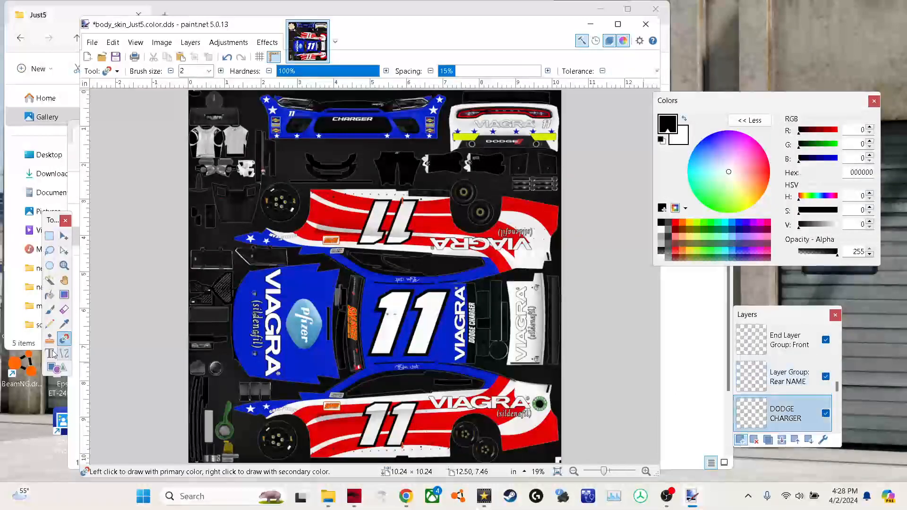
{"action": "key", "text": "t"}
{"action": "left_click", "coordinate": [398, 361]}
{"action": "left_click", "coordinate": [684, 117]}
{"action": "left_click", "coordinate": [261, 71]}
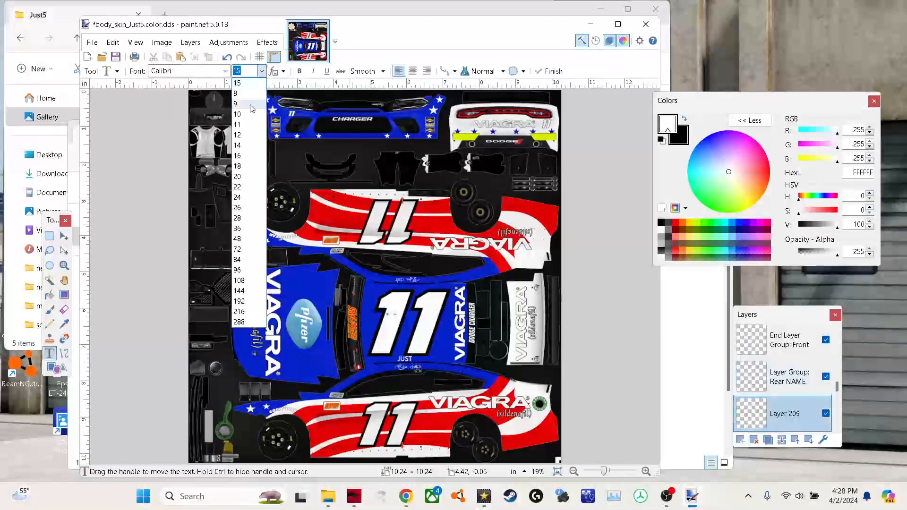
{"action": "left_click", "coordinate": [249, 145]}
{"action": "left_click", "coordinate": [225, 71]}
{"action": "scroll", "coordinate": [259, 115], "scroll_direction": "down", "scroll_amount": 20}
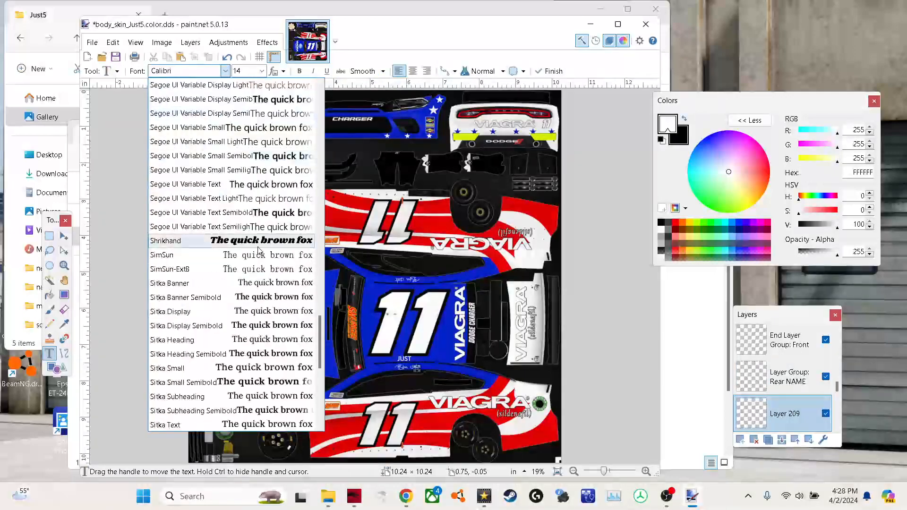
{"action": "left_click", "coordinate": [264, 257]}
- Rotate the surname text to run parallel to the rear VIAGRA lettering and place it over the DODGE CHARGER lettering
{"action": "left_click", "coordinate": [190, 42]}
{"action": "left_click", "coordinate": [207, 164]}
{"action": "left_click", "coordinate": [402, 371]}
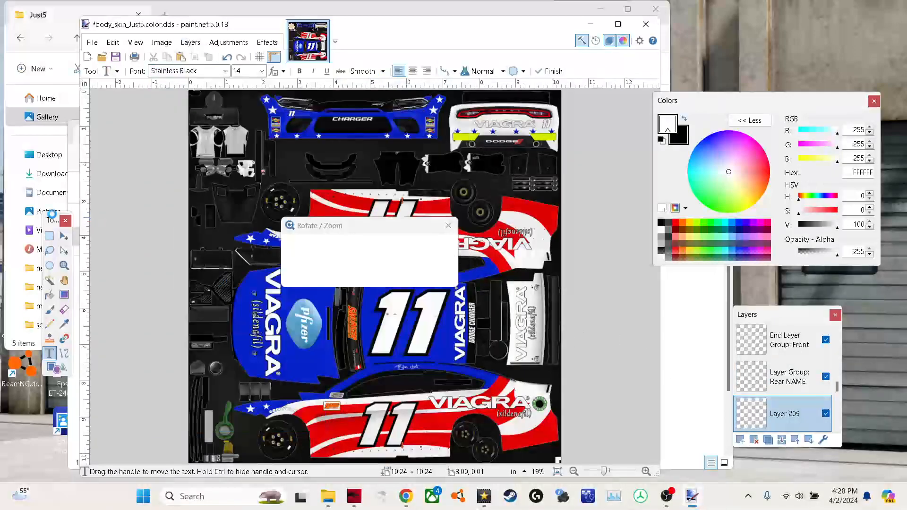
{"action": "left_click", "coordinate": [63, 236]}
{"action": "left_click_drag", "start_coordinate": [416, 237], "coordinate": [464, 300]}
{"action": "left_click_drag", "start_coordinate": [430, 247], "coordinate": [421, 243]}
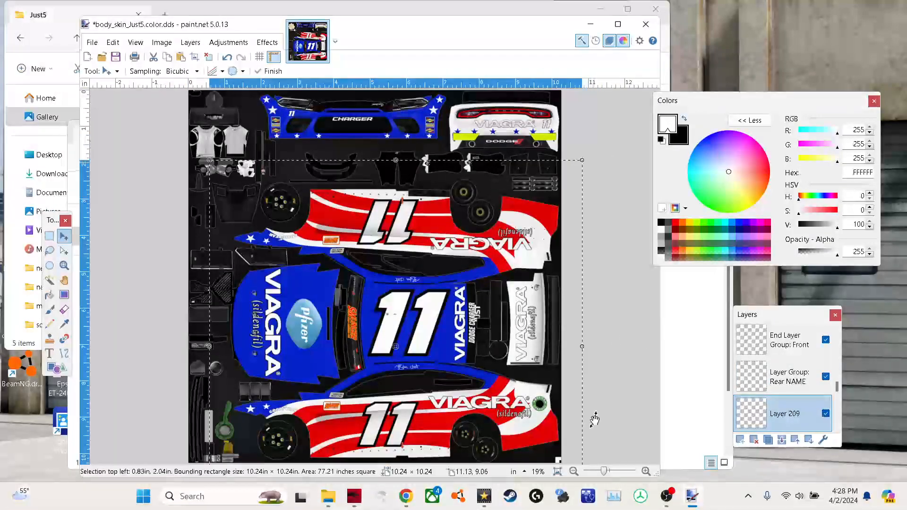
{"action": "left_click", "coordinate": [610, 471]}
{"action": "scroll", "coordinate": [517, 391], "scroll_direction": "right", "scroll_amount": 5}
{"action": "scroll", "coordinate": [517, 391], "scroll_direction": "down", "scroll_amount": 5}
{"action": "left_click_drag", "start_coordinate": [466, 174], "coordinate": [436, 215]}
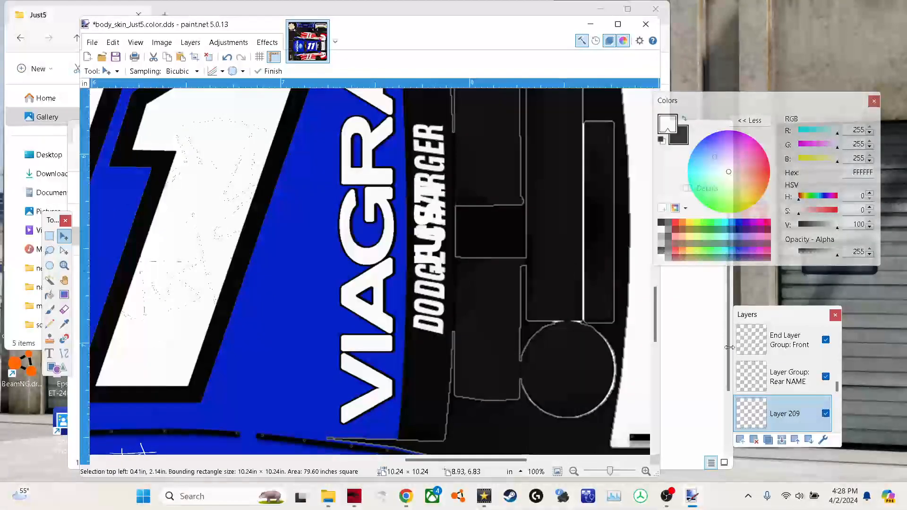
- Hide the DODGE CHARGER layer and deselect the surname text
{"action": "scroll", "coordinate": [784, 378], "scroll_direction": "down", "scroll_amount": 1}
{"action": "left_click", "coordinate": [826, 413]}
{"action": "key", "text": "ctrl+b"}
{"action": "key", "text": "ctrl+d"}
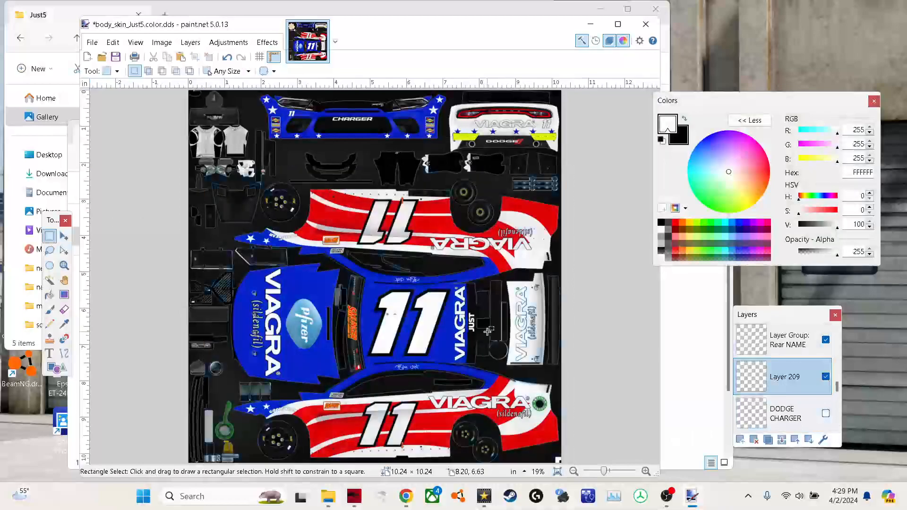
{"action": "key", "text": "r"}
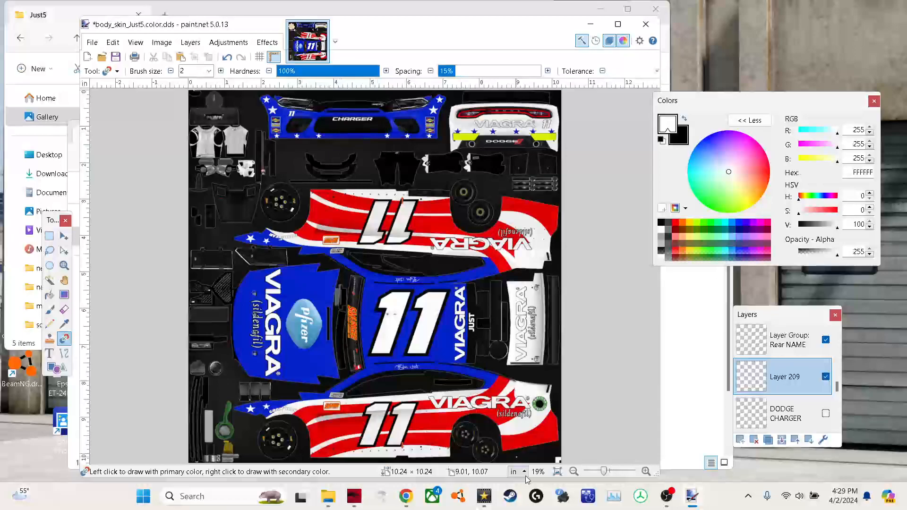
- Switch to Chrome to compare the reference pictures of the number 8 Budweiser car, and return to the skin in paint.net
{"action": "left_click", "coordinate": [406, 496]}
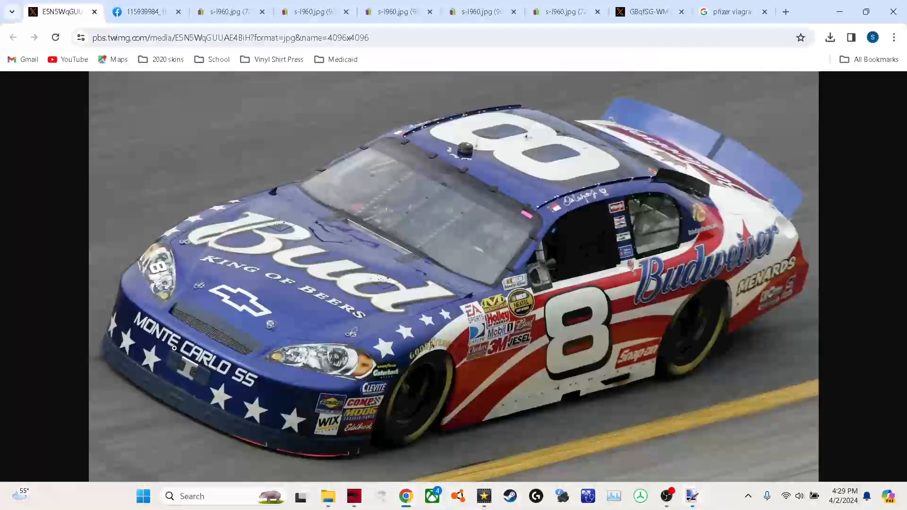
{"action": "left_click", "coordinate": [147, 12]}
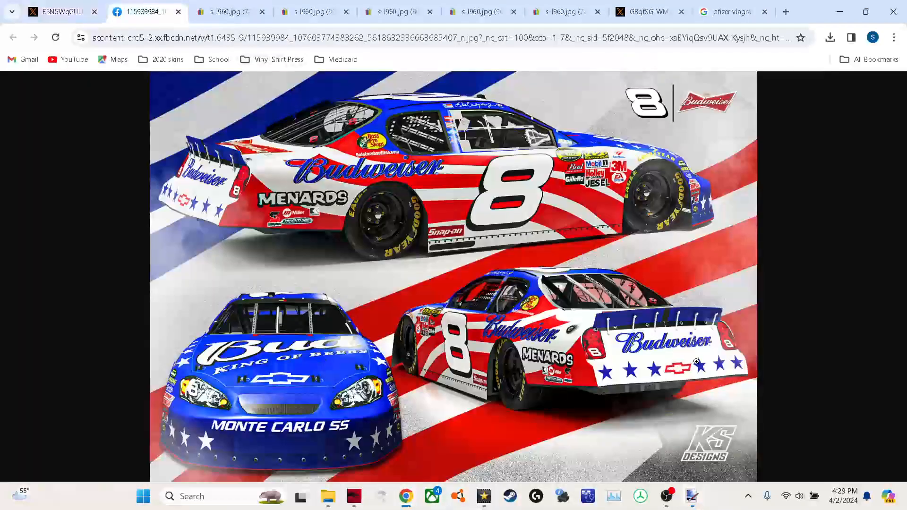
{"action": "left_click", "coordinate": [62, 11]}
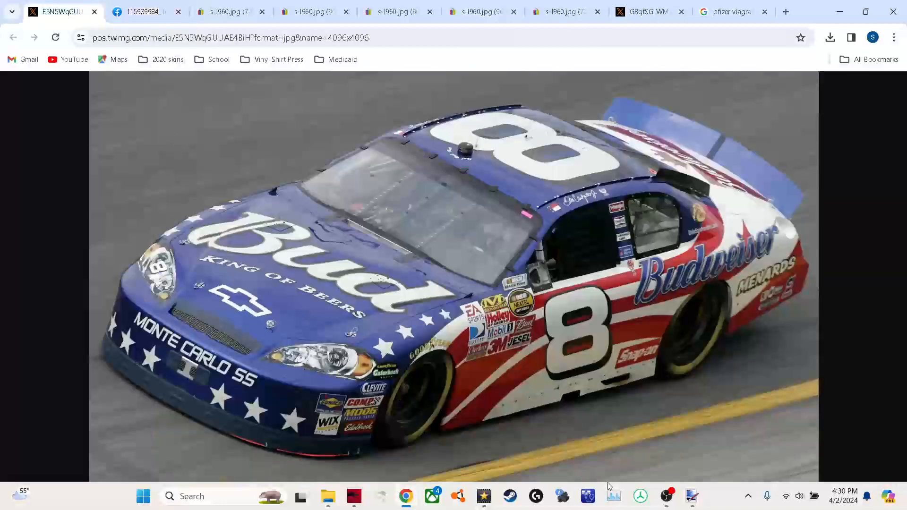
{"action": "left_click", "coordinate": [691, 506]}
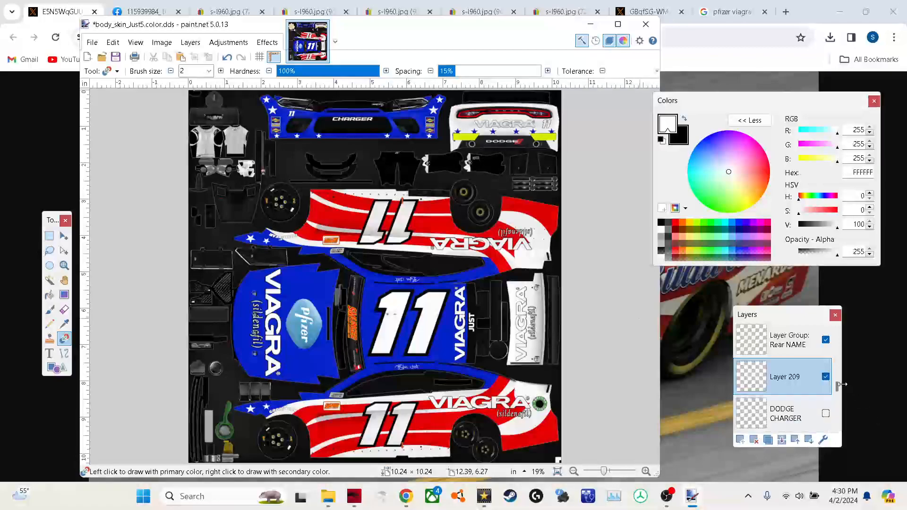
- Merge the topmost driver namerail layer down and move the result directly below the pfizer viagra pill layer
{"action": "scroll", "coordinate": [800, 359], "scroll_direction": "up", "scroll_amount": 10}
{"action": "left_click", "coordinate": [800, 340]}
{"action": "left_click", "coordinate": [782, 441]}
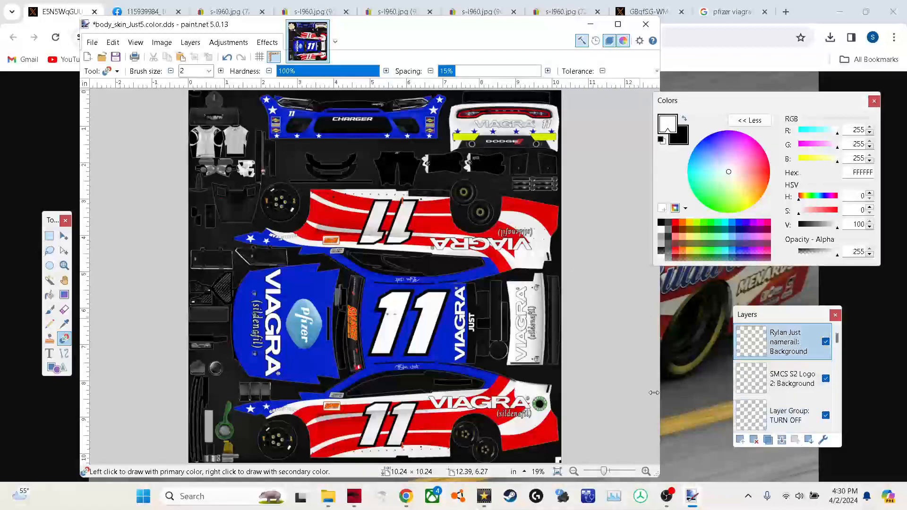
{"action": "left_click_drag", "start_coordinate": [796, 339], "coordinate": [791, 359]}
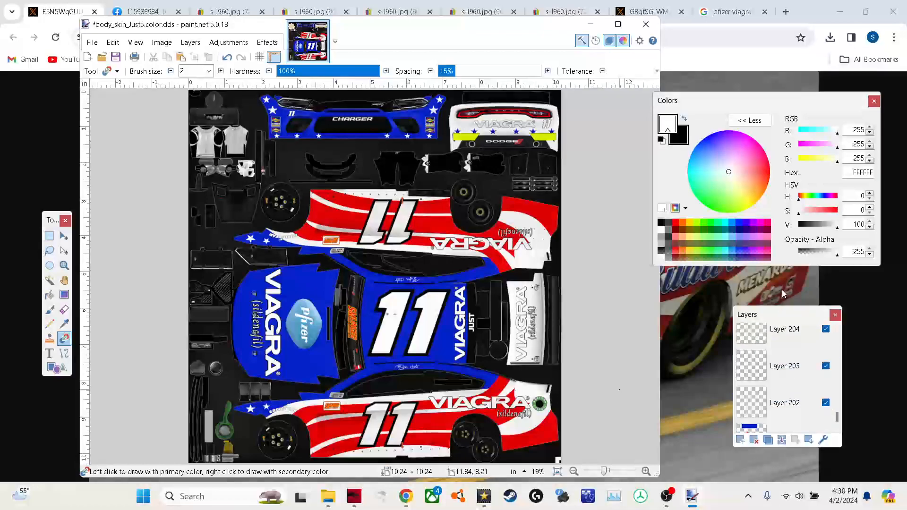
{"action": "left_click", "coordinate": [837, 329]}
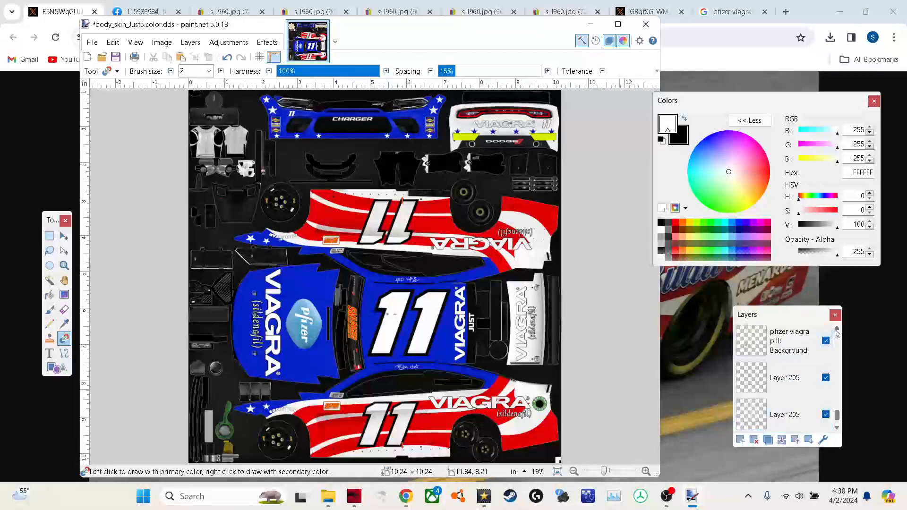
{"action": "left_click", "coordinate": [837, 429]}
{"action": "left_click_drag", "start_coordinate": [805, 428], "coordinate": [839, 329]}
{"action": "left_click", "coordinate": [837, 329]}
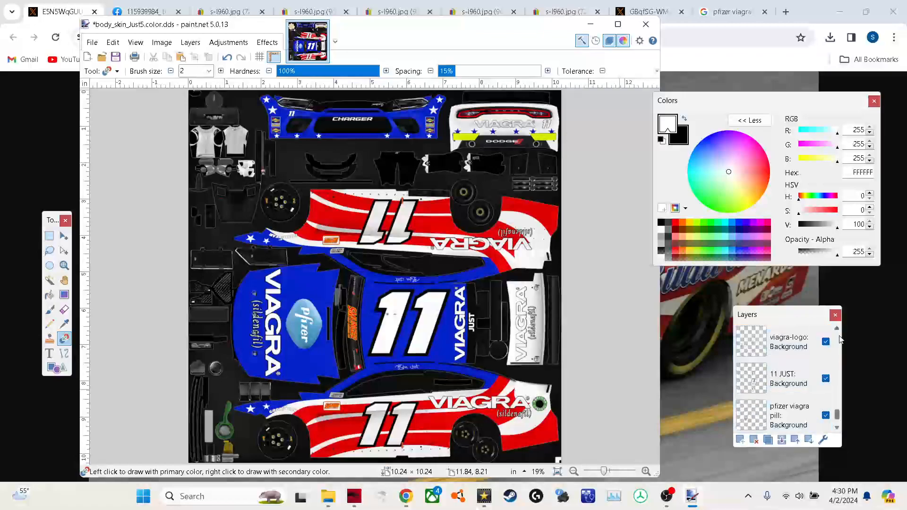
{"action": "left_click", "coordinate": [838, 428]}
{"action": "left_click", "coordinate": [838, 428]}
- Merge the paint layers from Layer 205 through Hood/Nose down into the Base layer
{"action": "left_click", "coordinate": [798, 379]}
{"action": "left_click", "coordinate": [782, 441]}
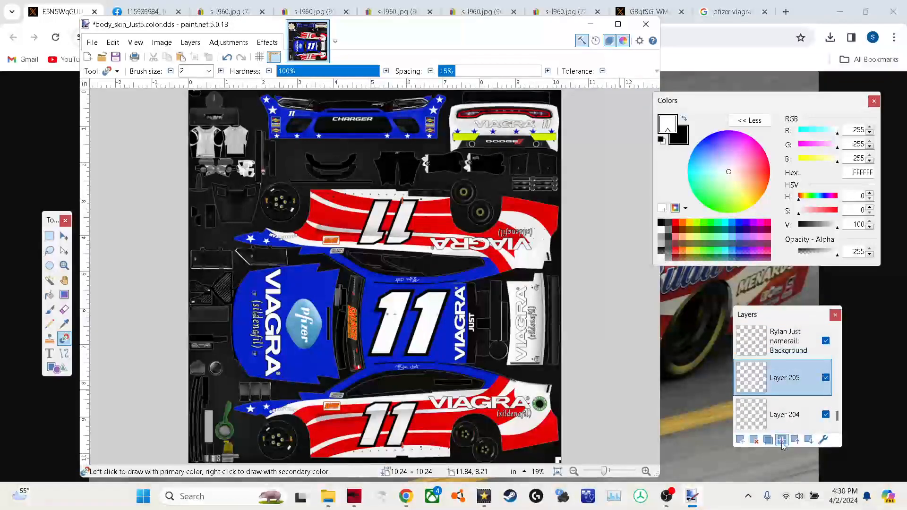
{"action": "left_click", "coordinate": [782, 441]}
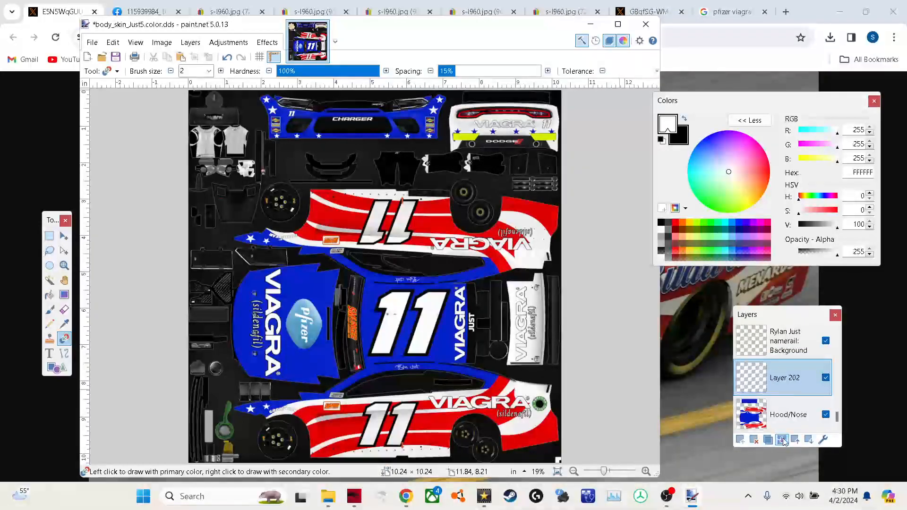
{"action": "left_click", "coordinate": [782, 441]}
{"action": "left_click", "coordinate": [782, 440]}
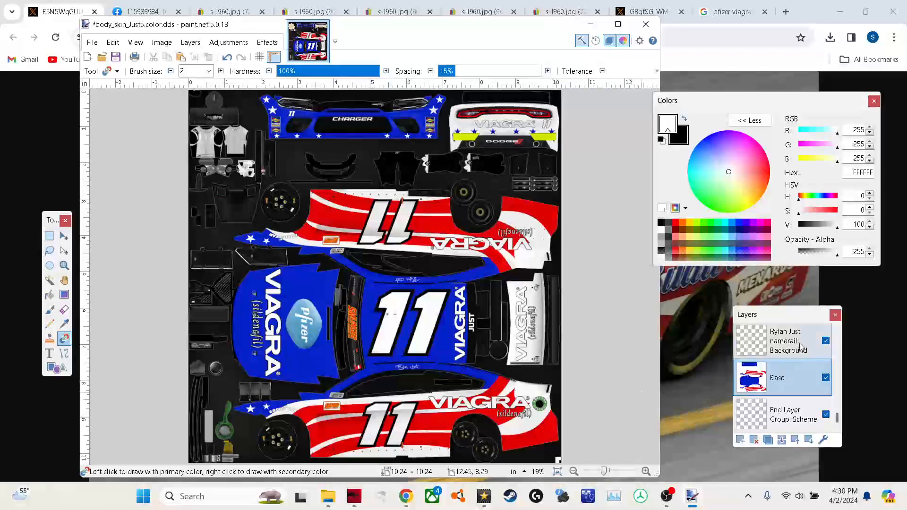
- Try selecting the area around the driver namerail lettering with the Magic Wand at 55% tolerance, and deselect it
{"action": "left_click", "coordinate": [784, 342]}
{"action": "left_click", "coordinate": [49, 280]}
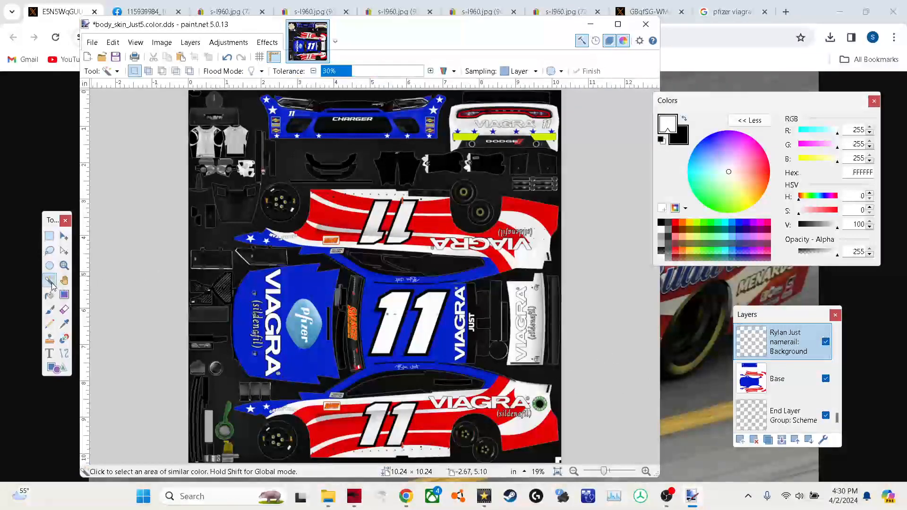
{"action": "left_click", "coordinate": [431, 71]}
{"action": "left_click", "coordinate": [431, 71]}
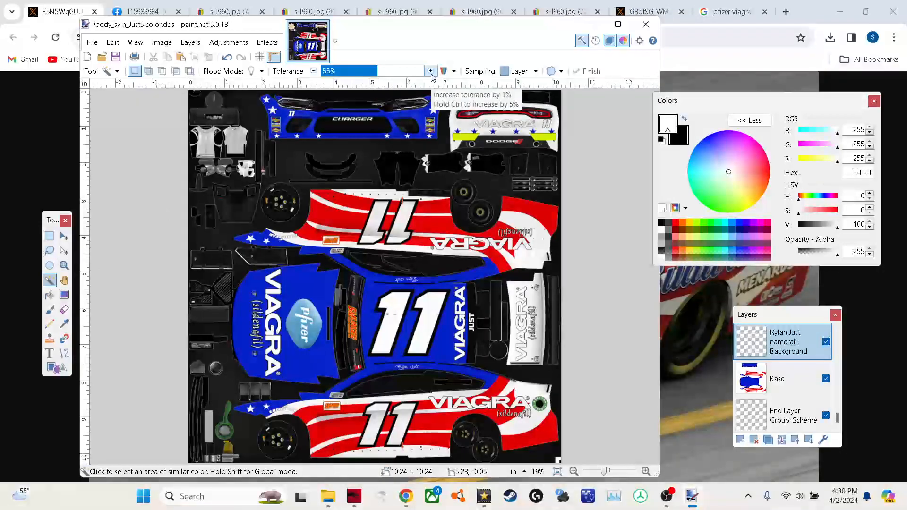
{"action": "left_click", "coordinate": [344, 203]}
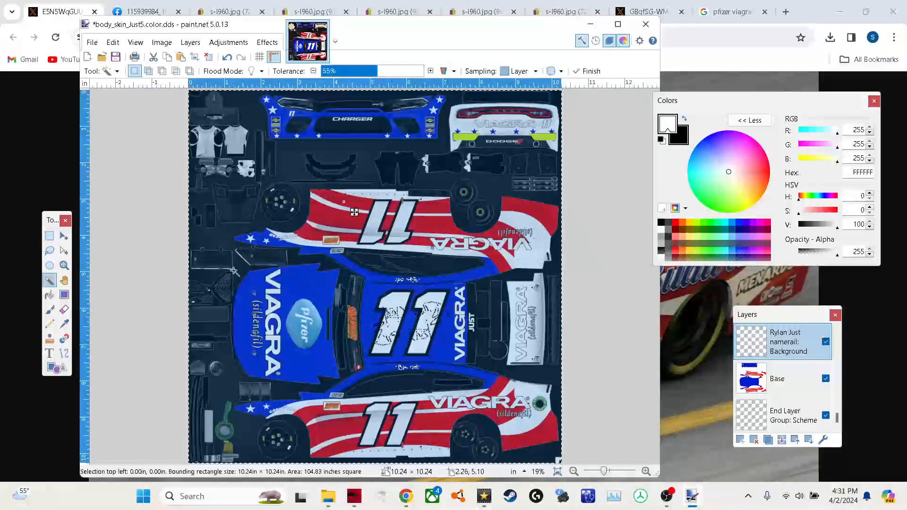
{"action": "left_click", "coordinate": [49, 236]}
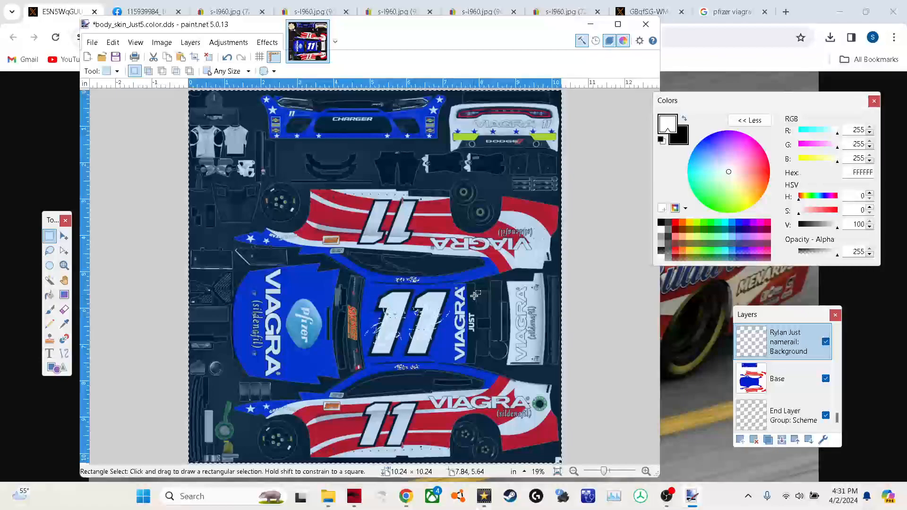
{"action": "key", "text": "ctrl+a"}
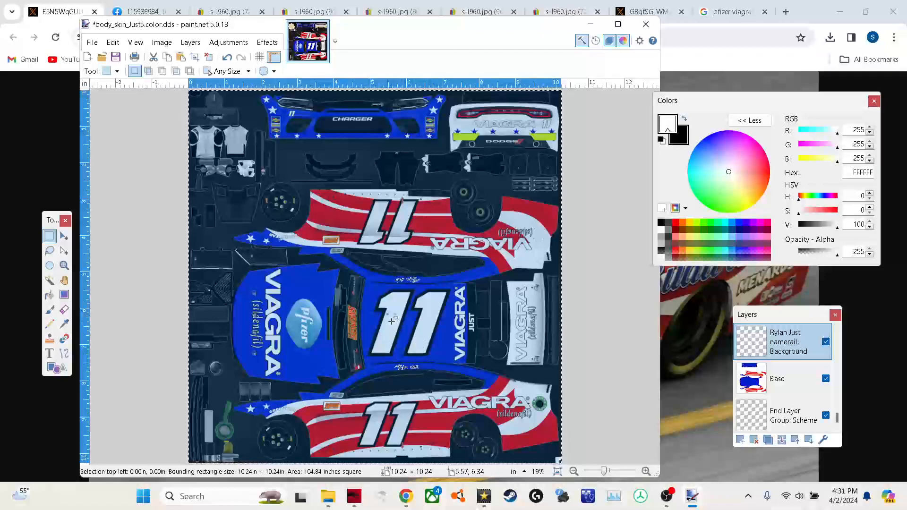
{"action": "key", "text": "ctrl+d"}
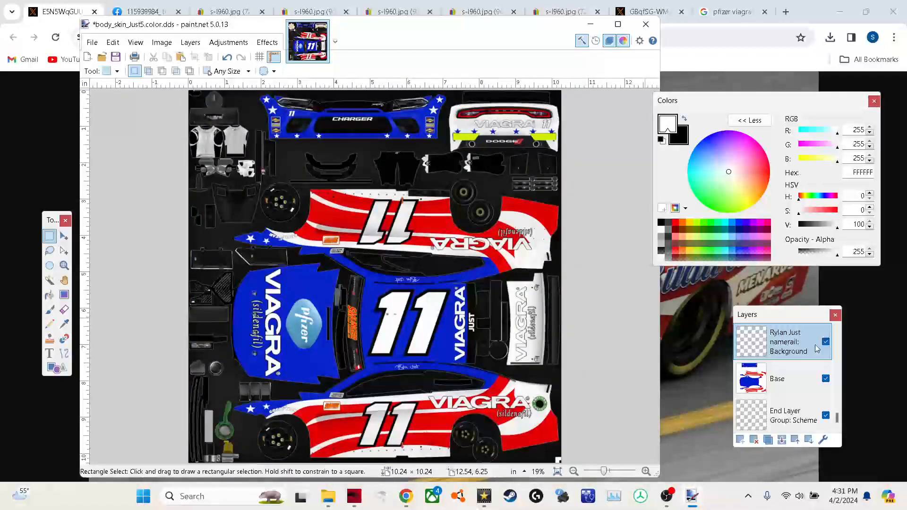
- Try selecting the empty area around the pill on the pfizer viagra pill layer, and deselect it
{"action": "scroll", "coordinate": [790, 378], "scroll_direction": "up", "scroll_amount": 2}
{"action": "left_click", "coordinate": [790, 378]}
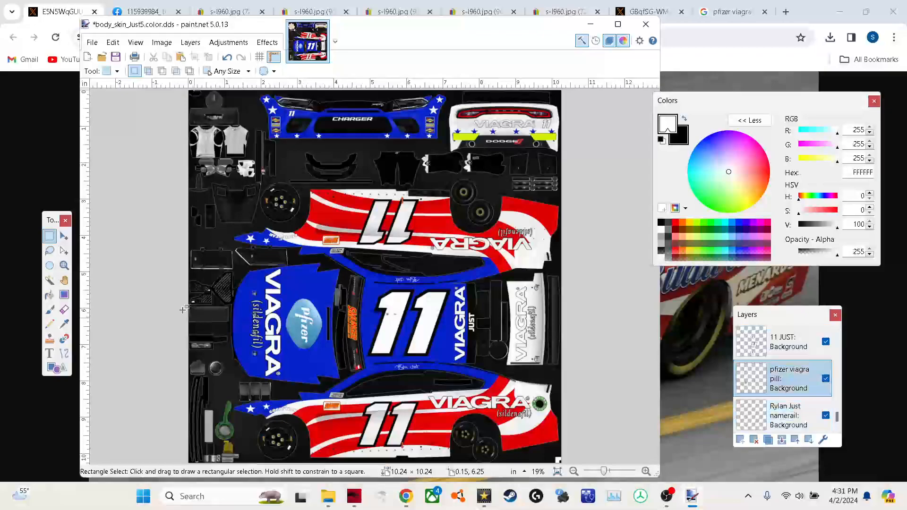
{"action": "left_click", "coordinate": [49, 280]}
{"action": "left_click", "coordinate": [199, 269]}
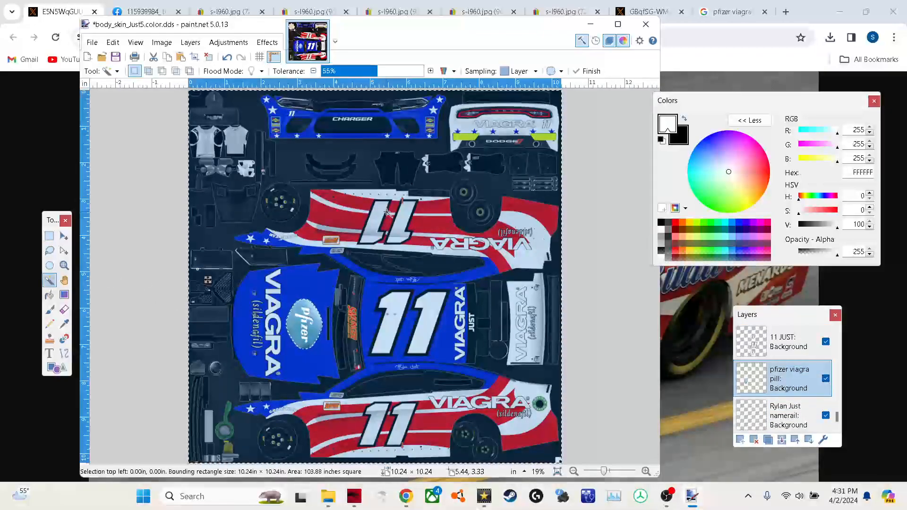
{"action": "key", "text": "ctrl+d"}
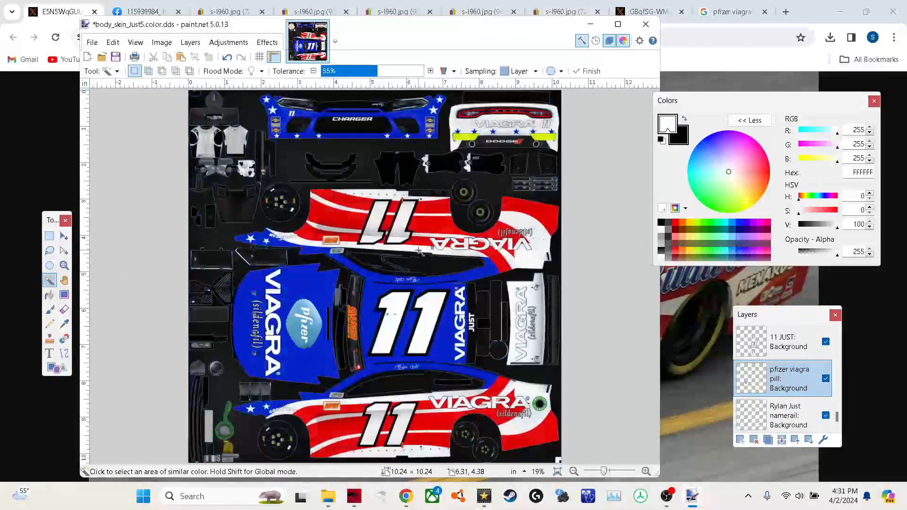
- Select the area around the numbers on the number 11 layer, deselect it, and retry with the Magic Wand tolerance at 70%
{"action": "left_click", "coordinate": [791, 341]}
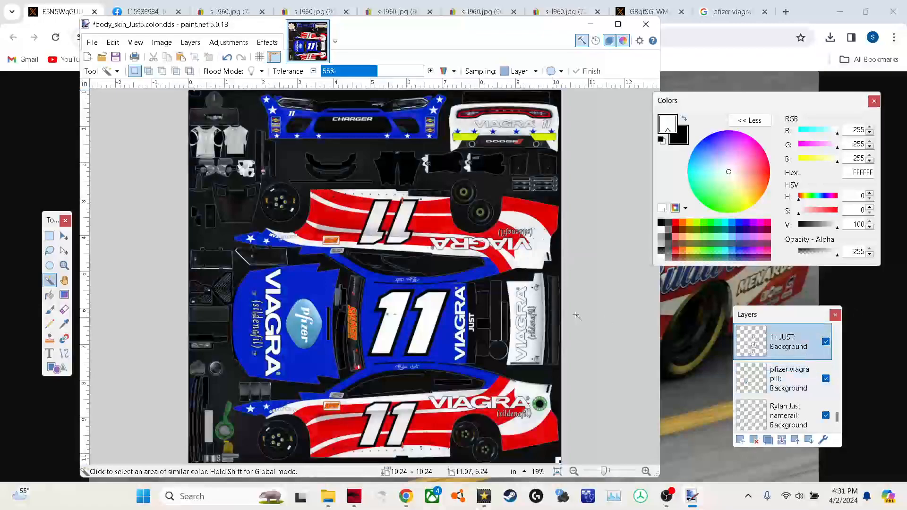
{"action": "left_click", "coordinate": [461, 279]}
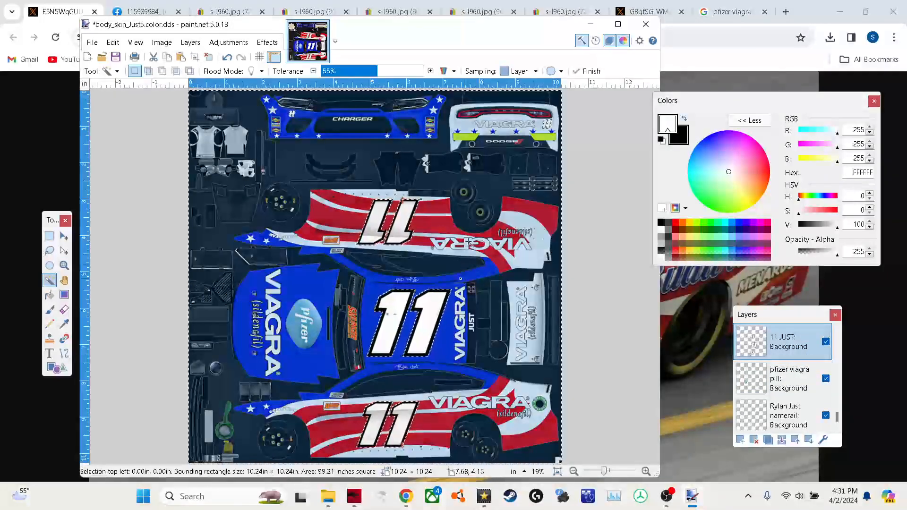
{"action": "key", "text": "ctrl+d"}
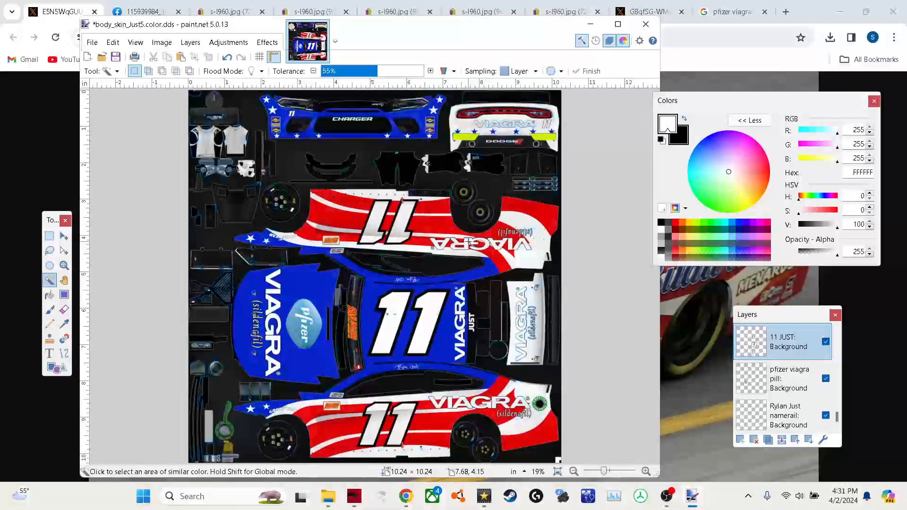
{"action": "left_click", "coordinate": [431, 71], "text": "ctrl"}
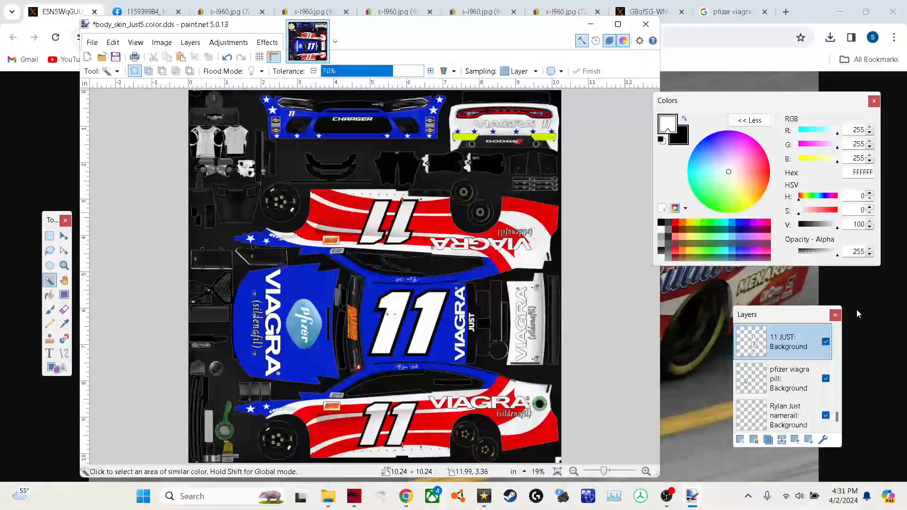
{"action": "left_click", "coordinate": [542, 293]}
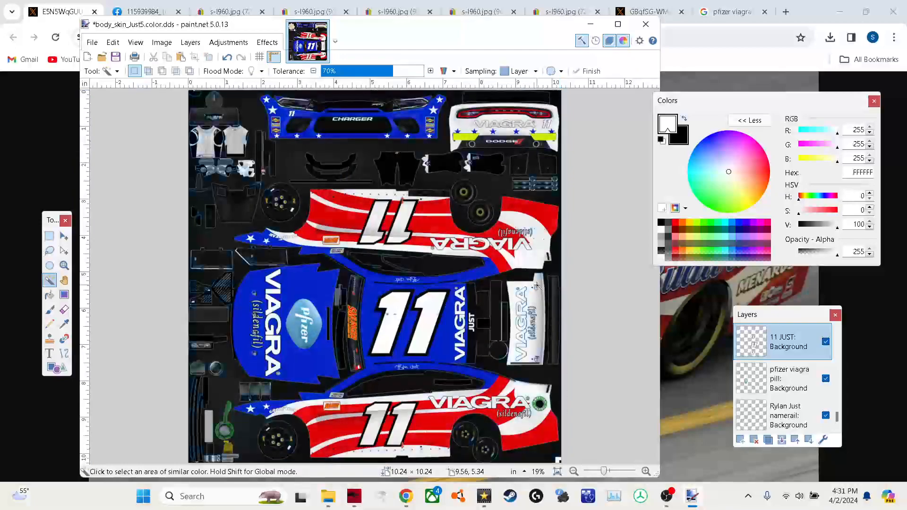
{"action": "scroll", "coordinate": [804, 359], "scroll_direction": "up", "scroll_amount": 3}
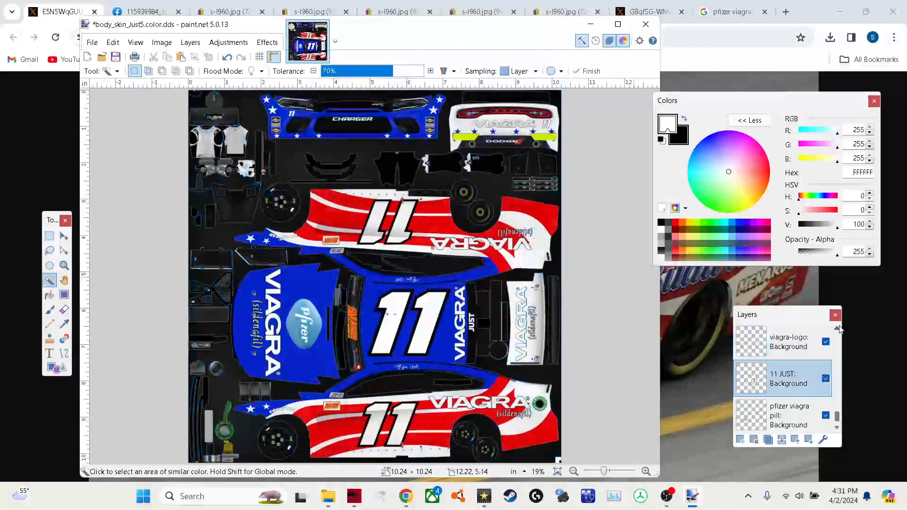
- Try selecting the empty area around the lettering on the viagra-logo layer with the Magic Wand at 70% tolerance, and deselect it
{"action": "left_click", "coordinate": [789, 378]}
{"action": "left_click", "coordinate": [490, 288]}
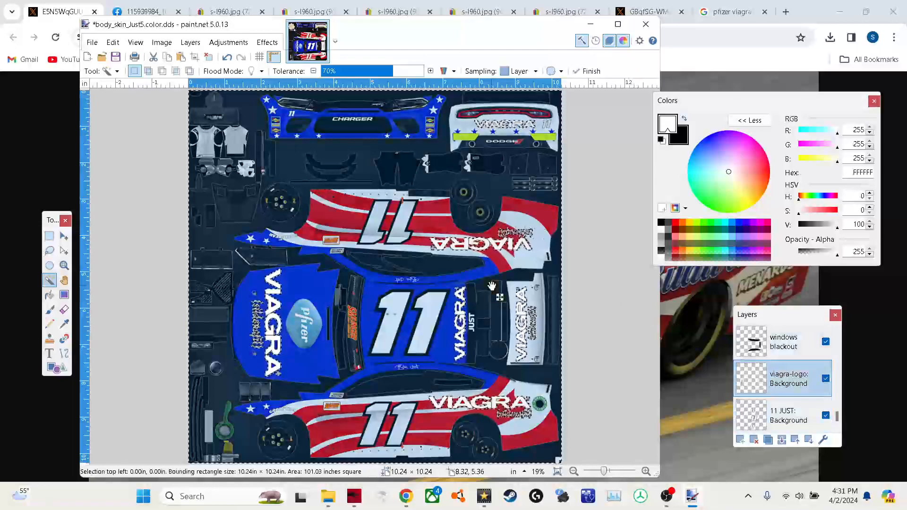
{"action": "key", "text": "ctrl+d"}
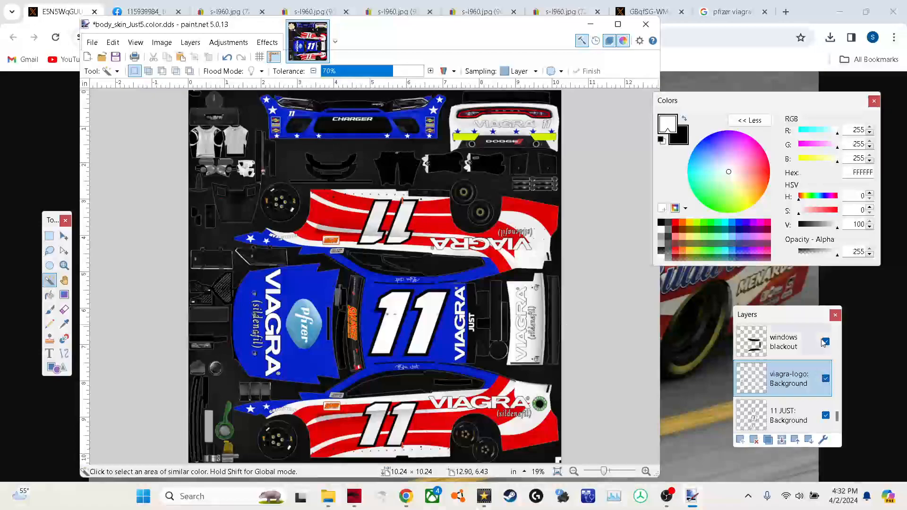
{"action": "scroll", "coordinate": [838, 416], "scroll_direction": "down", "scroll_amount": 1}
{"action": "left_click_drag", "start_coordinate": [837, 413], "coordinate": [847, 461]}
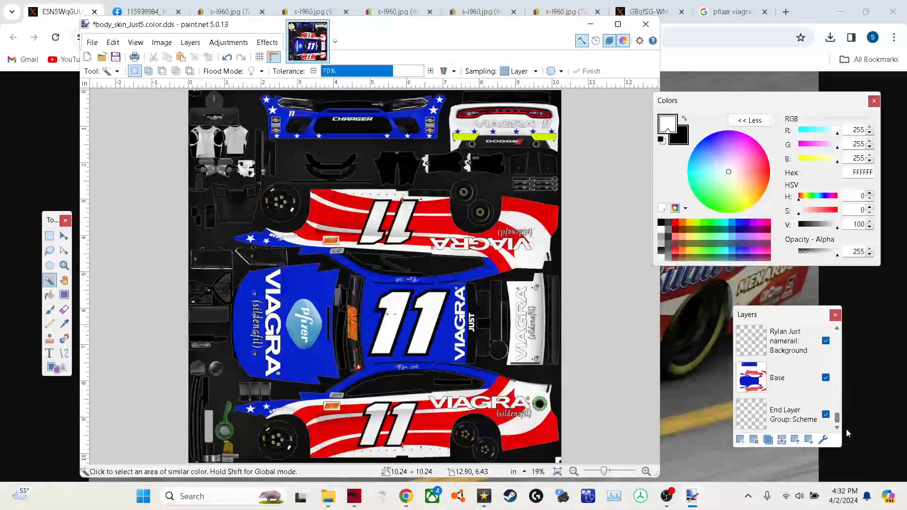
- Save the skin as the DDS file body_skin_Just5.color in the Just5 folder with BC7 (sRGB, DX 11+), replacing the existing file
{"action": "left_click", "coordinate": [100, 43]}
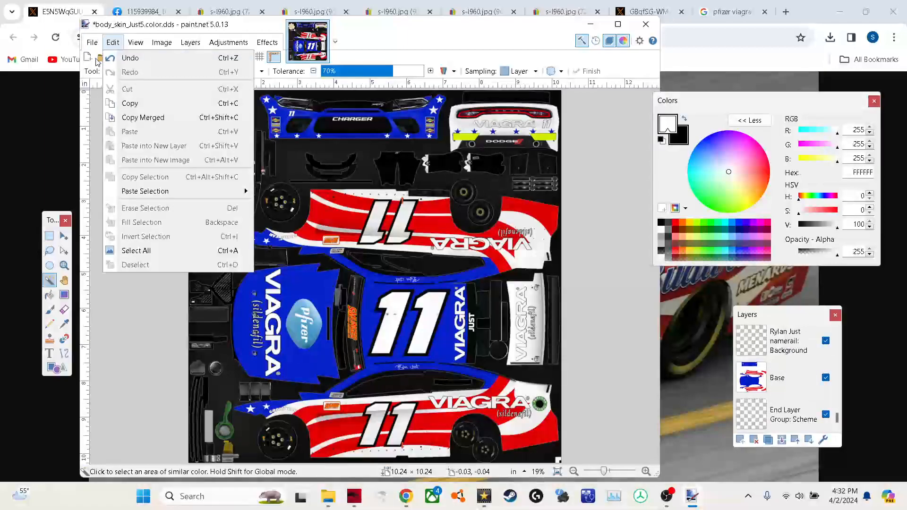
{"action": "left_click", "coordinate": [118, 131]}
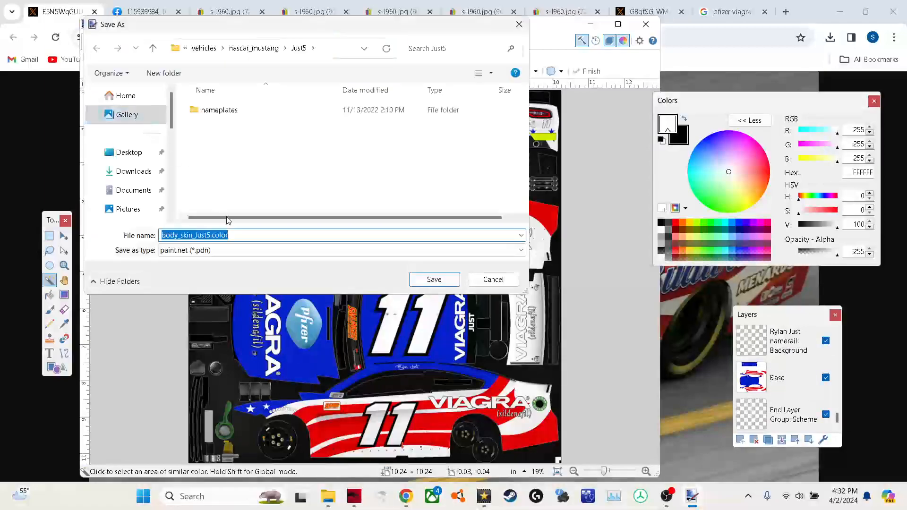
{"action": "left_click", "coordinate": [246, 250]}
{"action": "left_click", "coordinate": [251, 328]}
{"action": "left_click", "coordinate": [433, 279]}
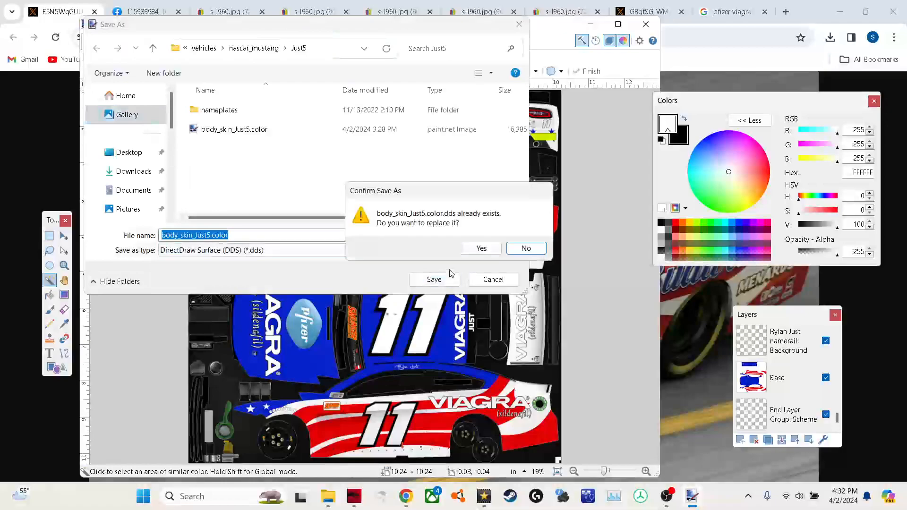
{"action": "left_click", "coordinate": [482, 247]}
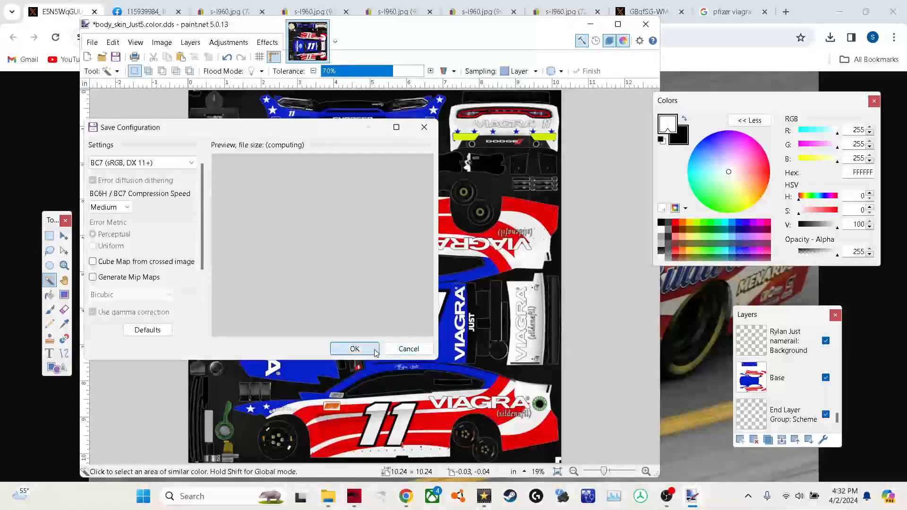
{"action": "left_click", "coordinate": [355, 348]}
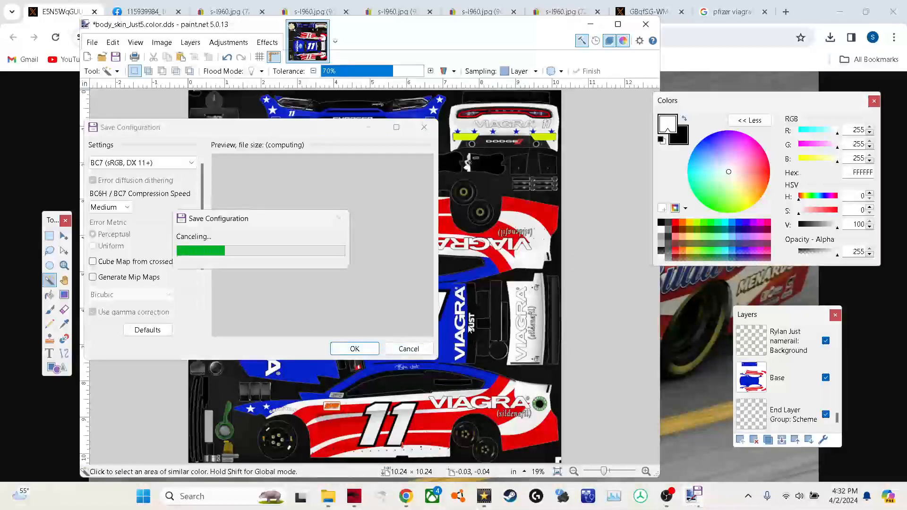
{"action": "left_click", "coordinate": [407, 282]}
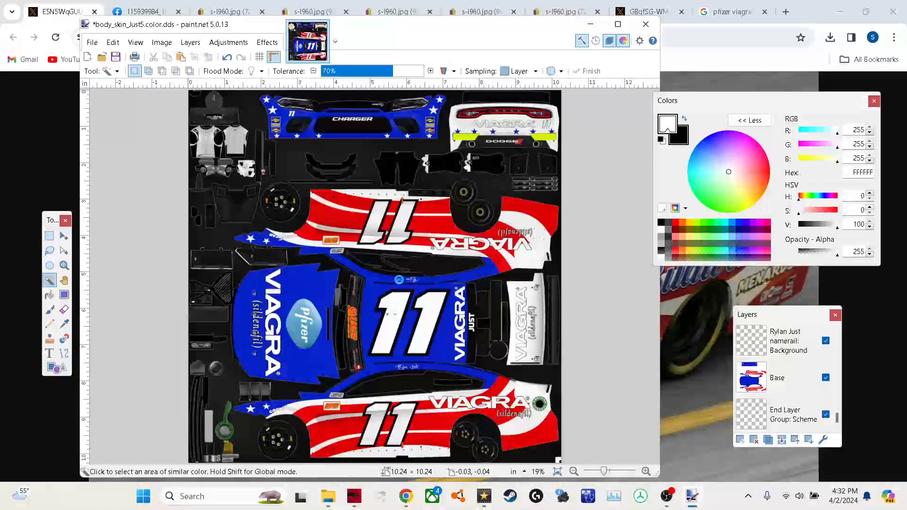
- Copy the body_skin_Just5.color image from the desktop Just5 folder into the Just5 folder of the S2 SMCS Skins mod
{"action": "mouse_move", "coordinate": [321, 508]}
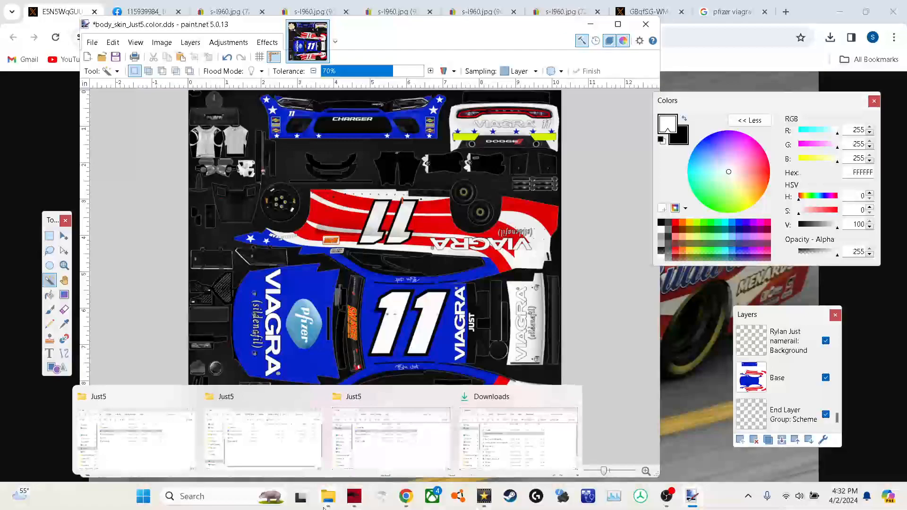
{"action": "mouse_move", "coordinate": [331, 449]}
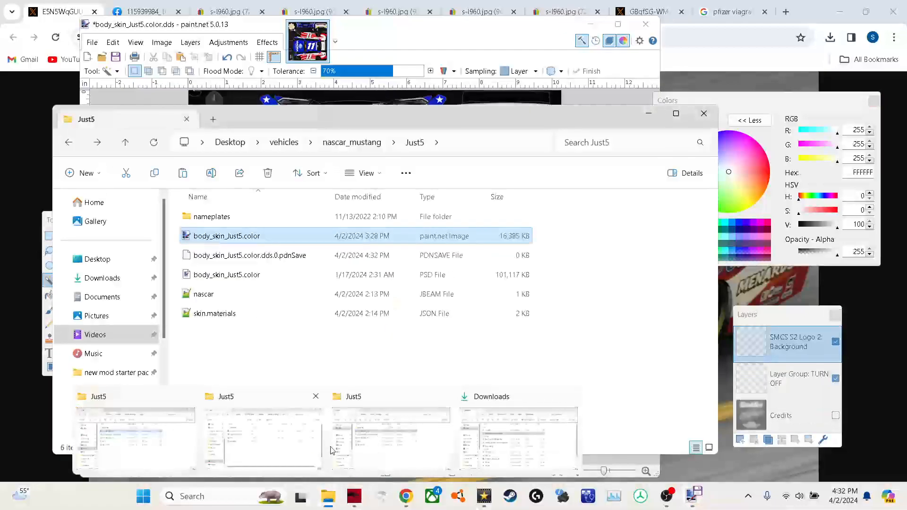
{"action": "left_click", "coordinate": [292, 437]}
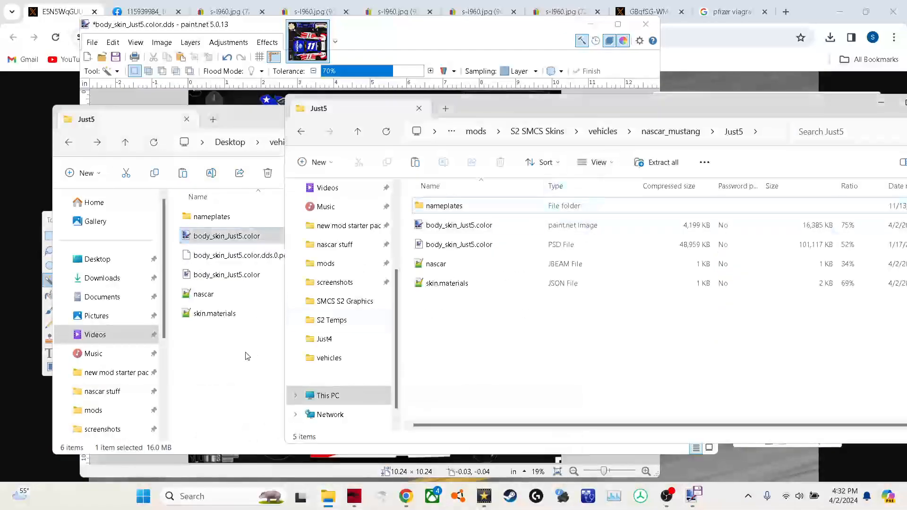
{"action": "left_click_drag", "start_coordinate": [229, 236], "coordinate": [537, 310]}
{"action": "left_click", "coordinate": [512, 236]}
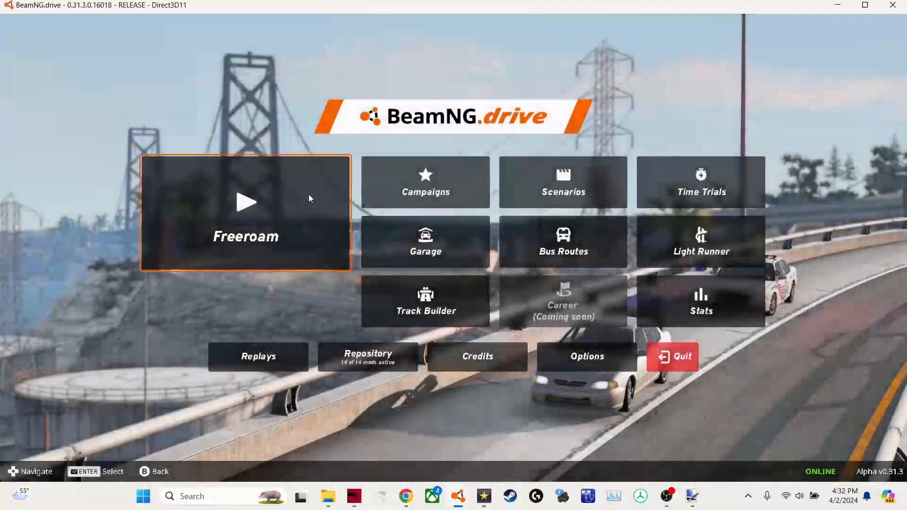
- Switch to BeamNG.drive and start Freeroam on the Grid, Small, Pure map at the Default spawn point
{"action": "left_click", "coordinate": [308, 194]}
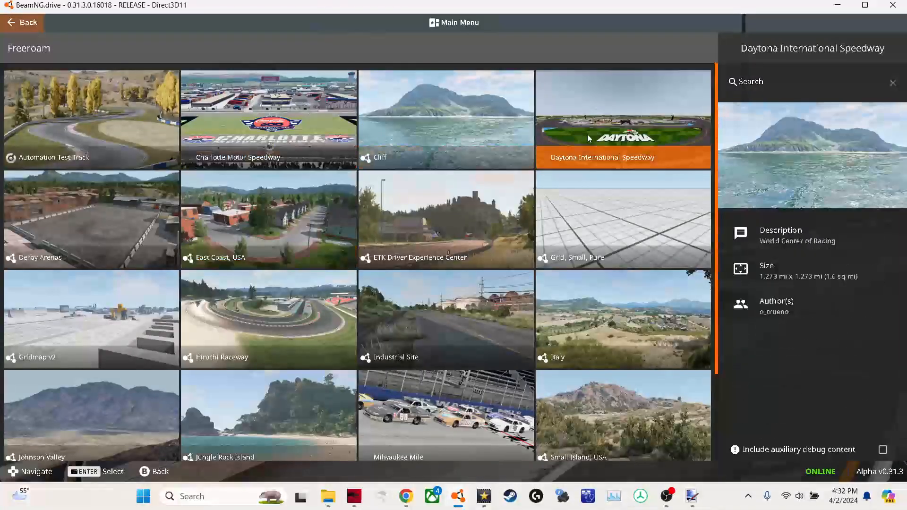
{"action": "key", "text": "Return"}
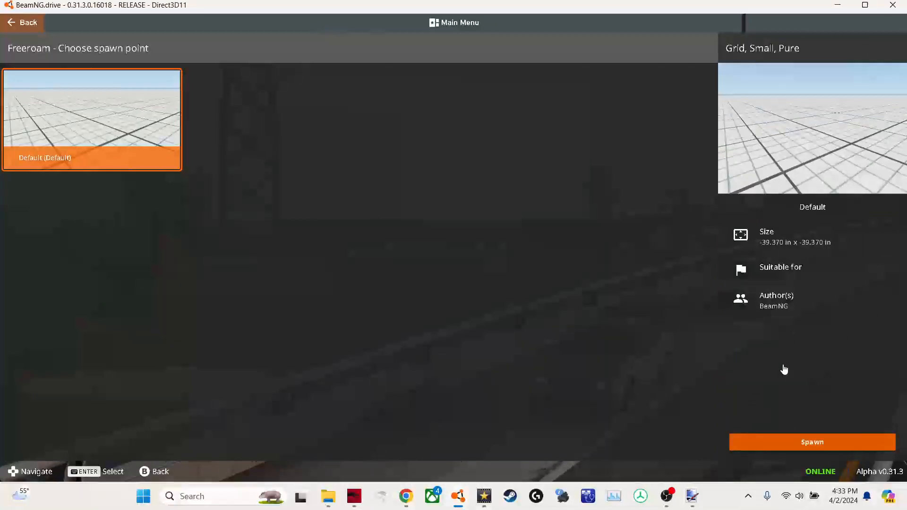
{"action": "left_click", "coordinate": [802, 443]}
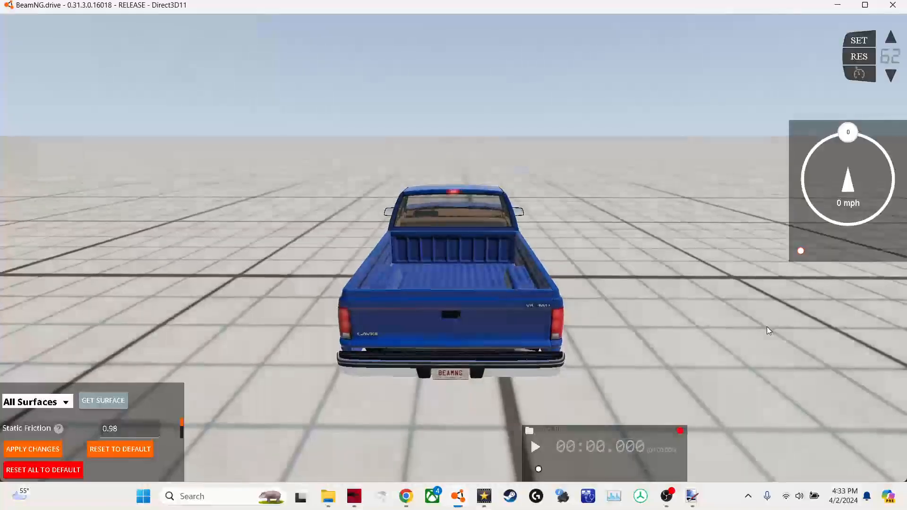
- Replace the pickup truck with the NASCAR Ford Mustang stock car
{"action": "key", "text": "ctrl+e"}
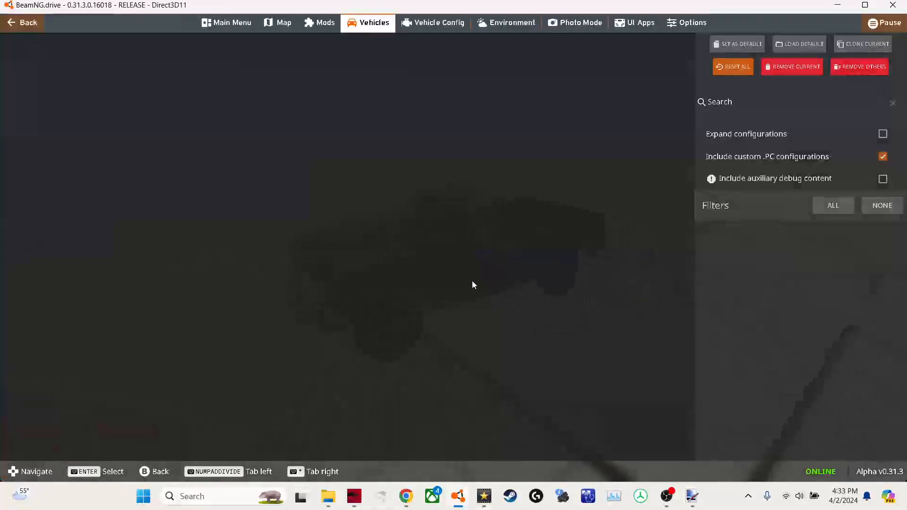
{"action": "scroll", "coordinate": [363, 313], "scroll_direction": "down", "scroll_amount": 6}
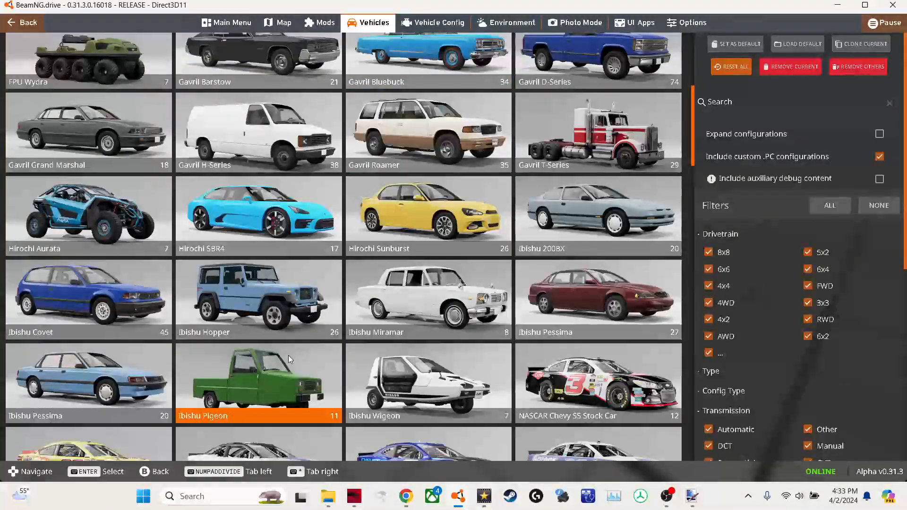
{"action": "scroll", "coordinate": [290, 357], "scroll_direction": "down", "scroll_amount": 2}
{"action": "double_click", "coordinate": [293, 358]}
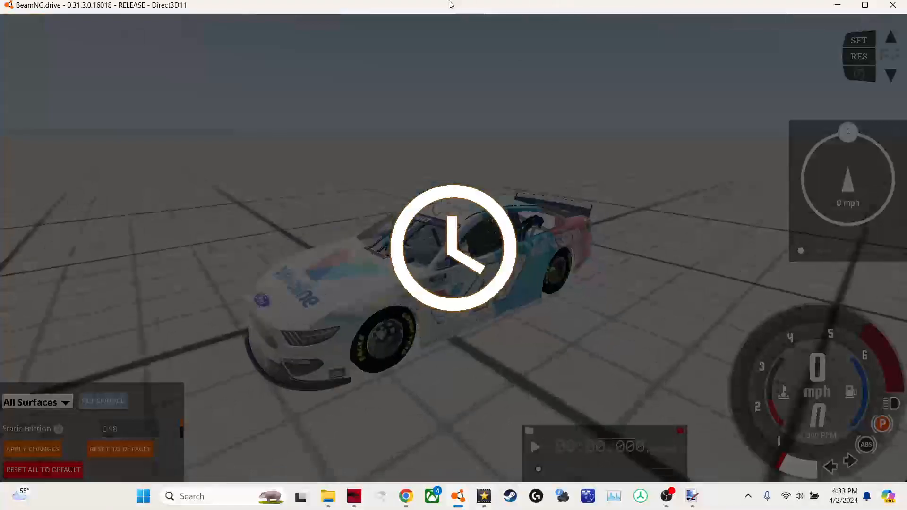
- Set the car's paint design to the SMCS S2 number 11 Viagra Patriotic skin and return to the driving view
{"action": "key", "text": "Escape"}
{"action": "left_click", "coordinate": [423, 19]}
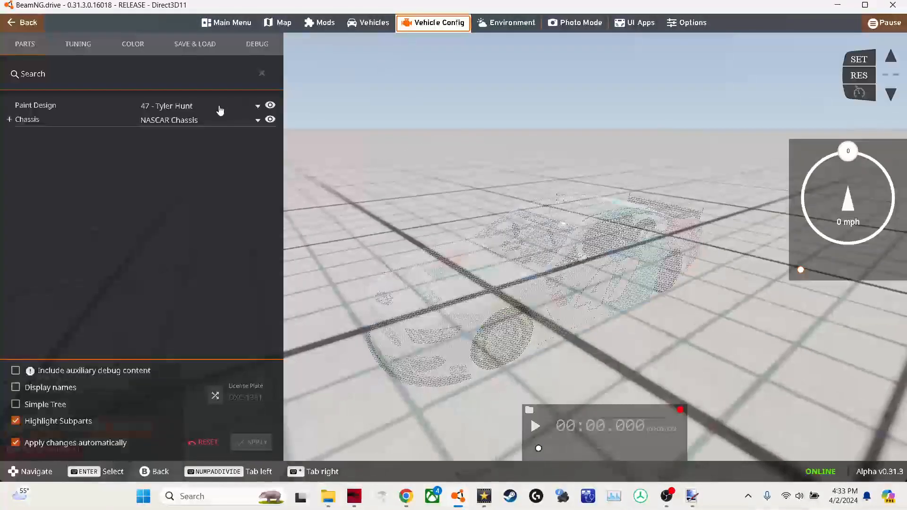
{"action": "left_click", "coordinate": [280, 105]}
{"action": "scroll", "coordinate": [292, 146], "scroll_direction": "up", "scroll_amount": 10}
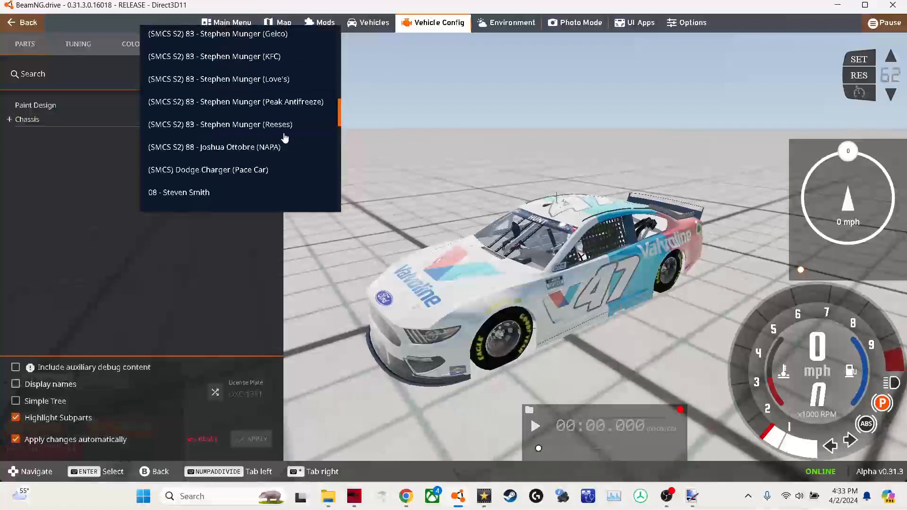
{"action": "scroll", "coordinate": [277, 98], "scroll_direction": "up", "scroll_amount": 5}
{"action": "scroll", "coordinate": [262, 96], "scroll_direction": "up", "scroll_amount": 3}
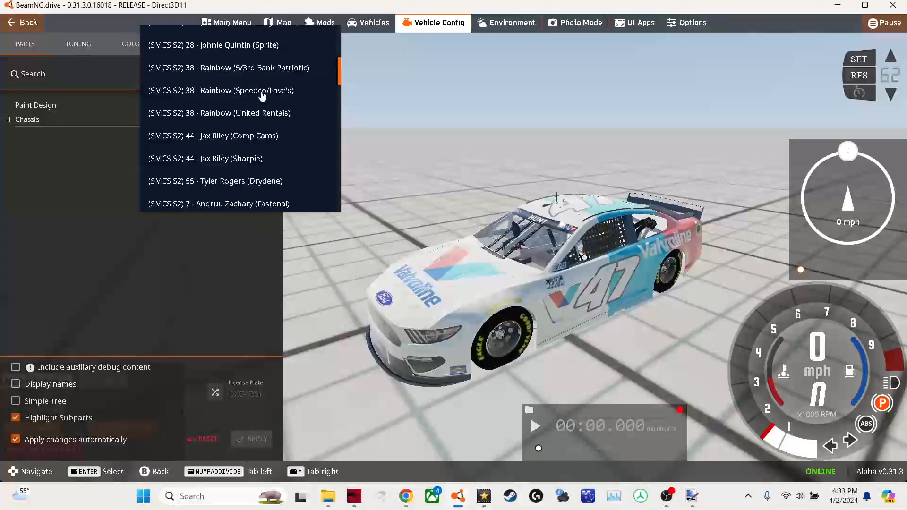
{"action": "scroll", "coordinate": [262, 96], "scroll_direction": "up", "scroll_amount": 1}
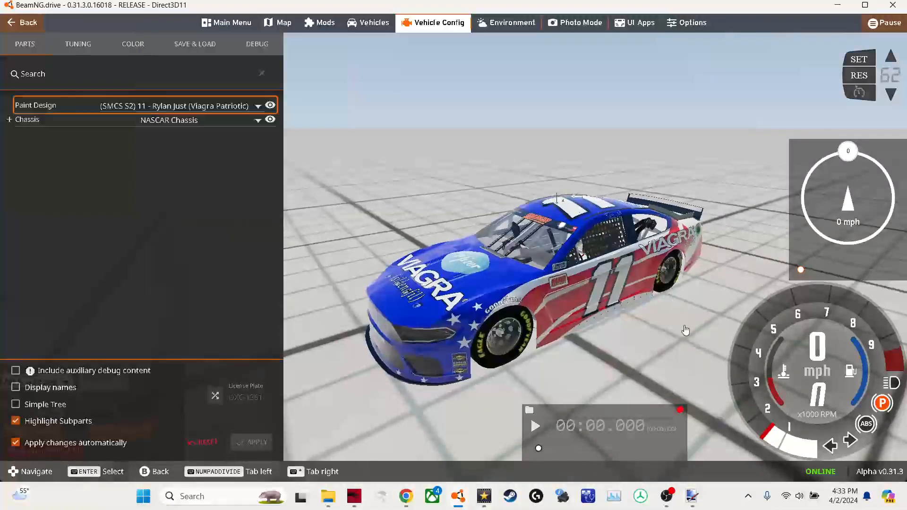
{"action": "key", "text": "Escape"}
{"action": "key", "text": "Escape"}
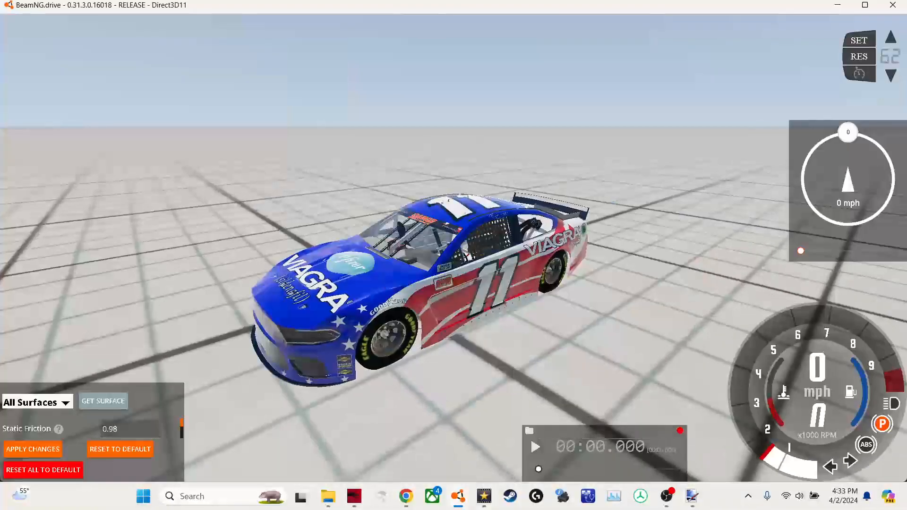
- Examine the namerail lettering above the windows, the numbers and the logos on the number 11 car from several sides
{"action": "scroll", "coordinate": [454, 255], "scroll_direction": "up", "scroll_amount": 5}
{"action": "key", "text": "KP_6"}
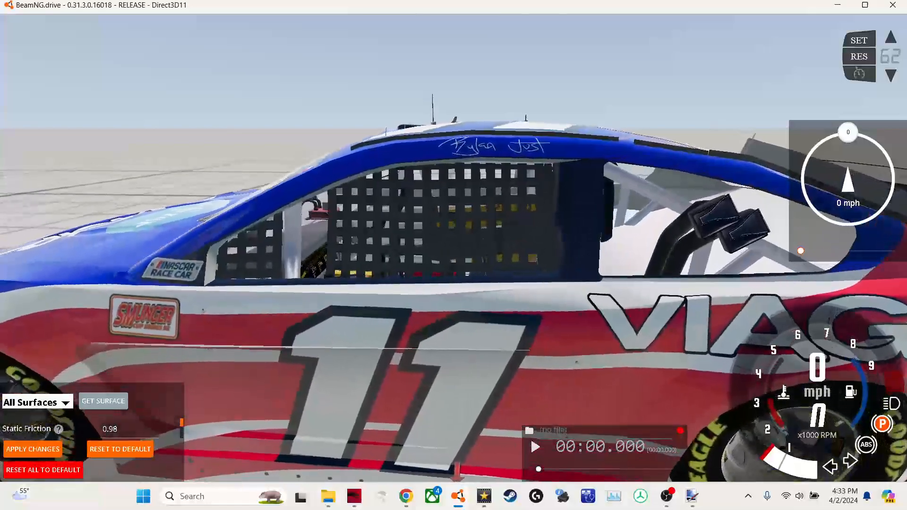
{"action": "key", "text": "KP_8"}
{"action": "key", "text": "KP_8"}
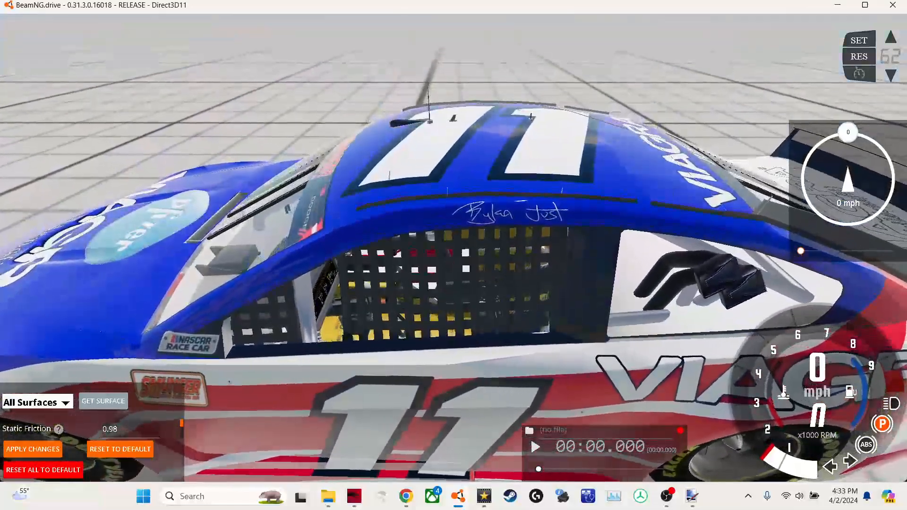
{"action": "key", "text": "KP_4"}
{"action": "key", "text": "KP_2"}
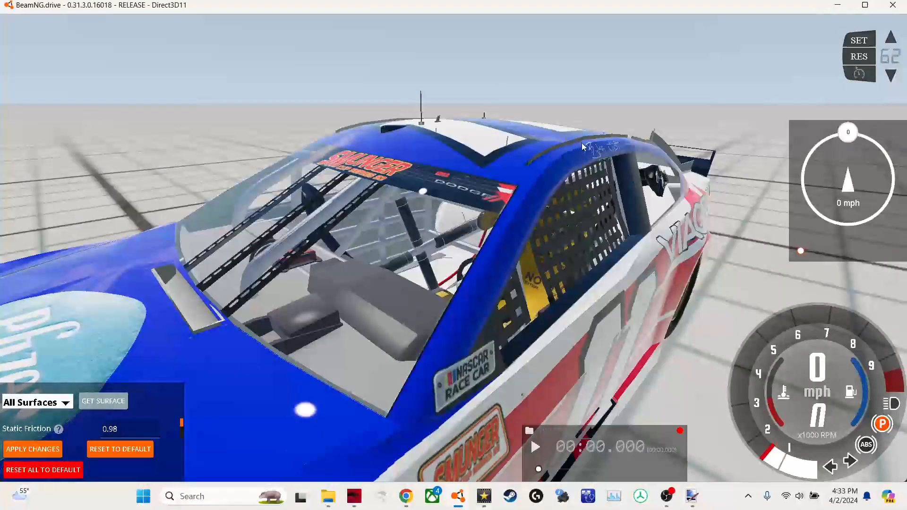
{"action": "key", "text": "KP_4"}
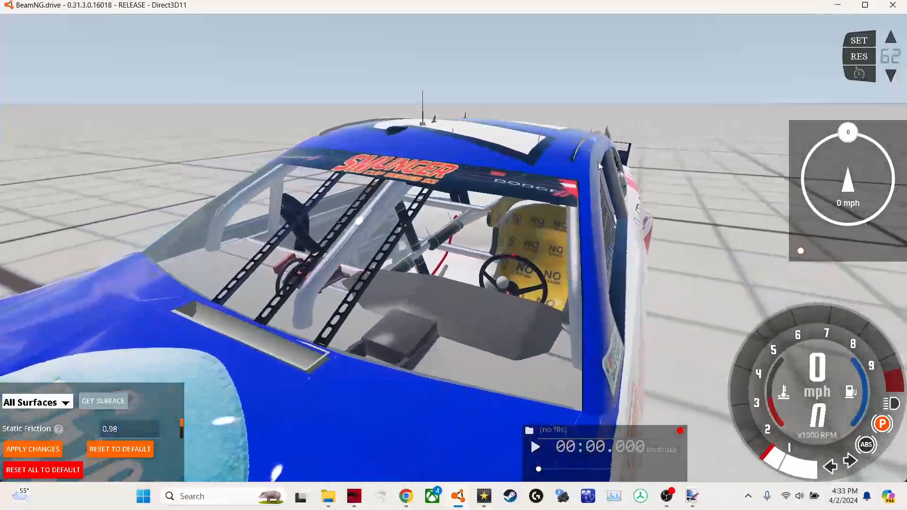
{"action": "left_click_drag", "start_coordinate": [596, 159], "coordinate": [353, 149]}
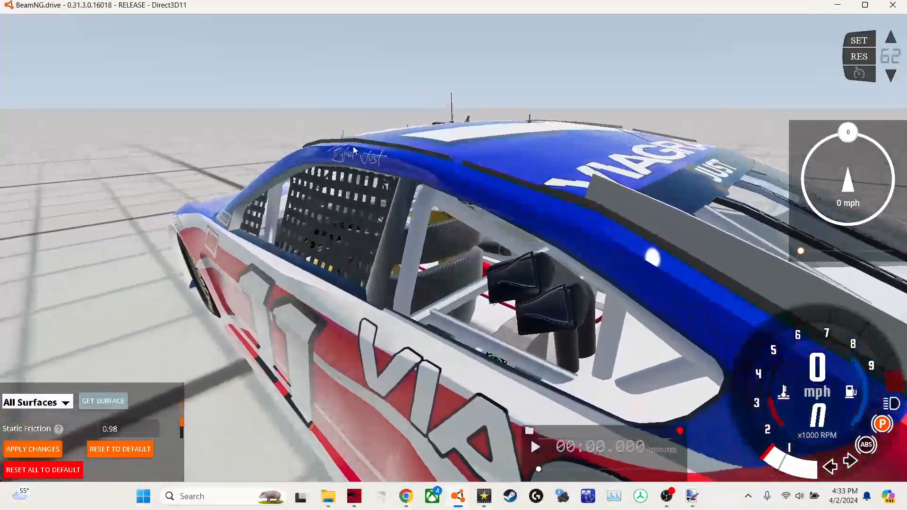
{"action": "key", "text": "KP_6"}
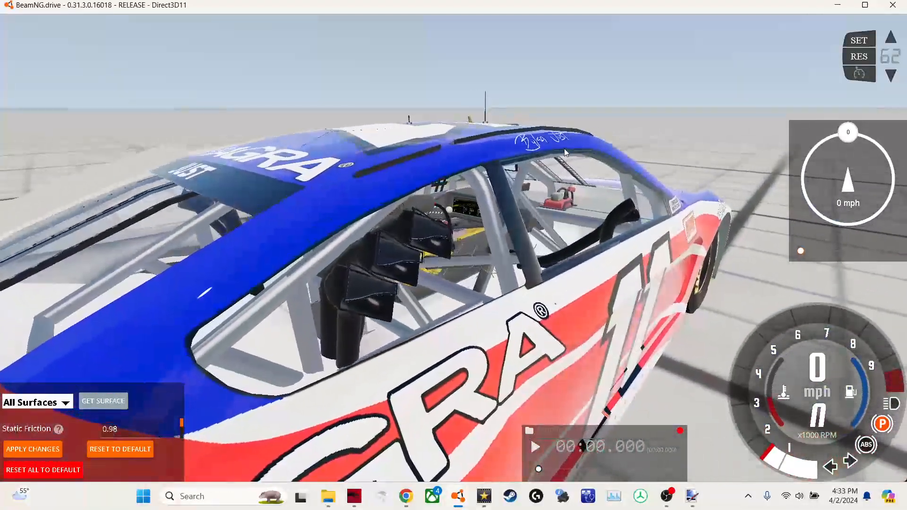
{"action": "left_click_drag", "start_coordinate": [564, 153], "coordinate": [530, 175]}
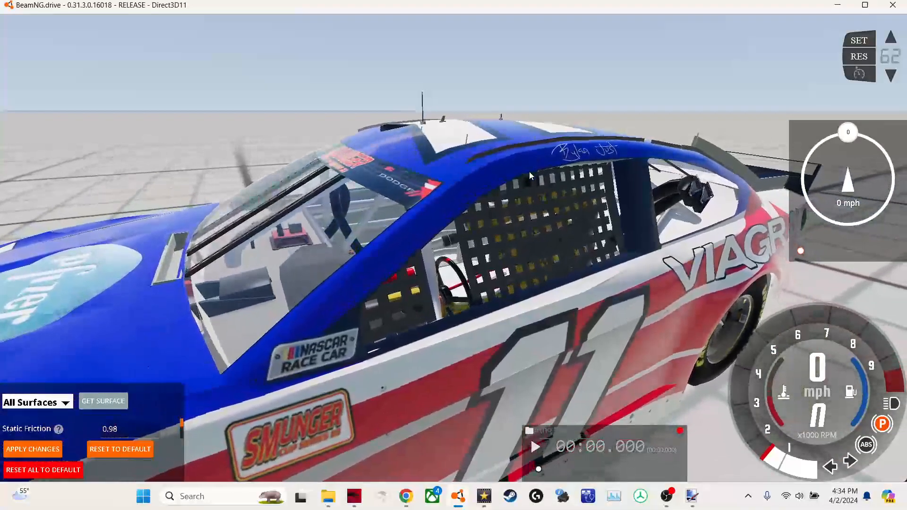
{"action": "scroll", "coordinate": [530, 176], "scroll_direction": "down", "scroll_amount": 10}
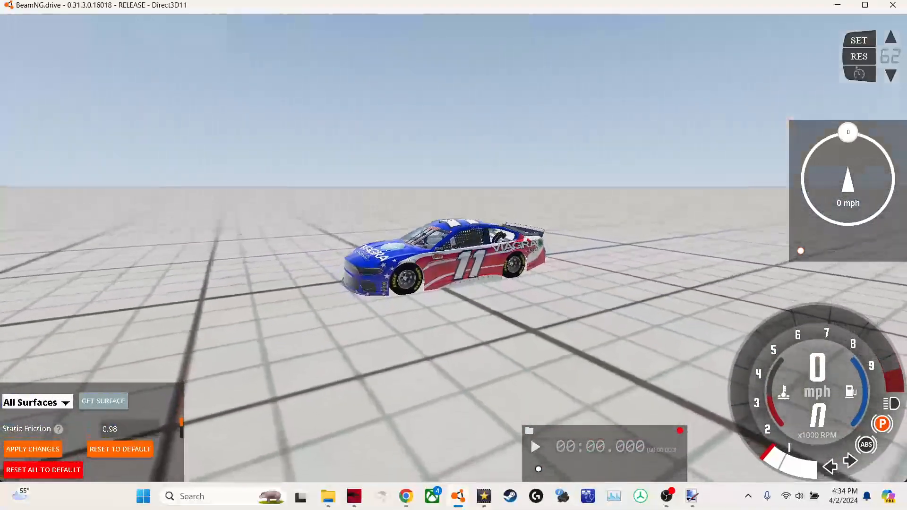
- Set the game's overall graphics quality to Ultra and return to the car
{"action": "key", "text": "Escape"}
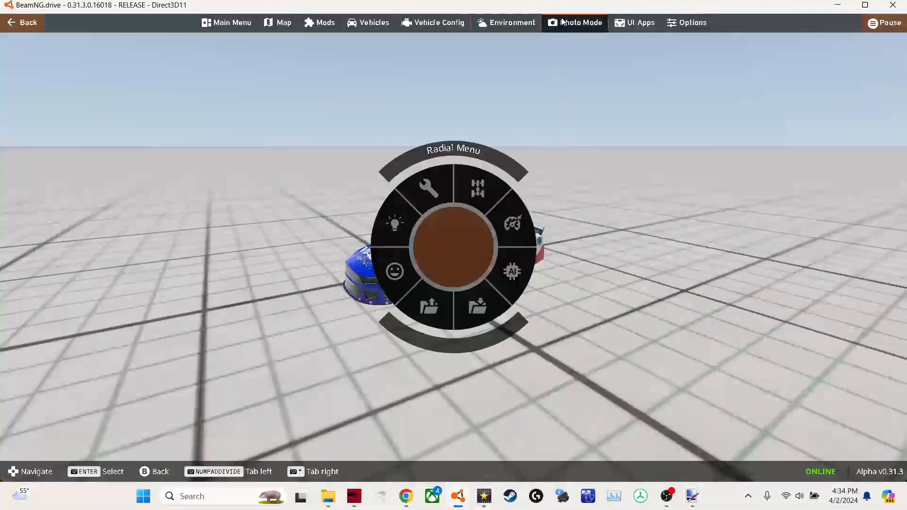
{"action": "left_click", "coordinate": [670, 23]}
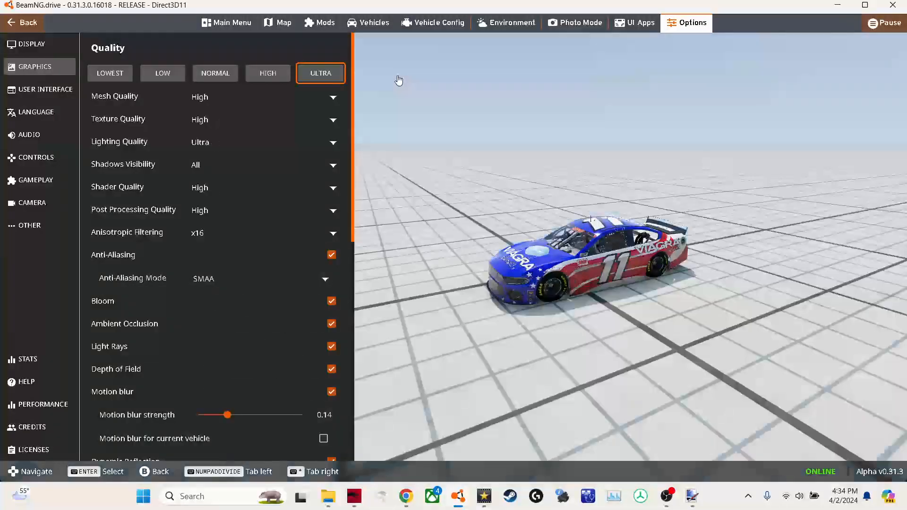
{"action": "key", "text": "Escape"}
{"action": "key", "text": "Escape"}
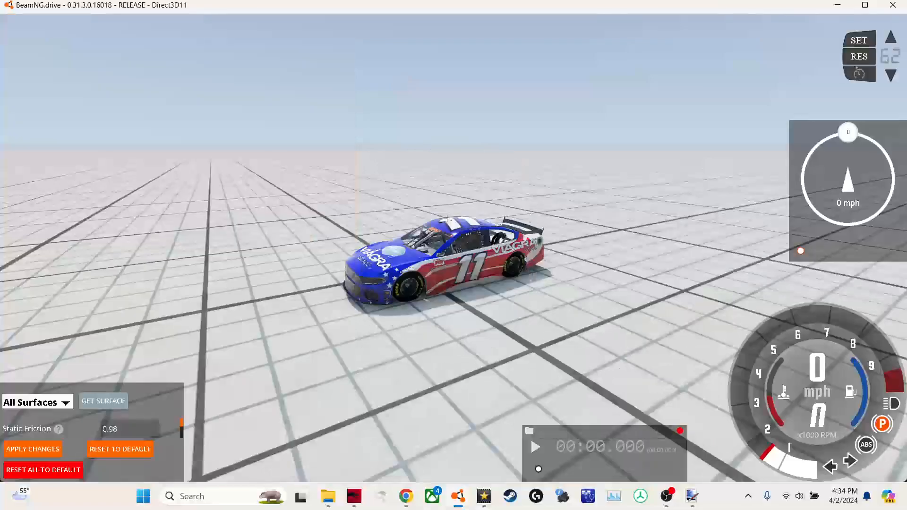
- Examine the number 11 car from the front and both sides and compare it with the reference photo in the browser
{"action": "scroll", "coordinate": [453, 255], "scroll_direction": "up", "scroll_amount": 5}
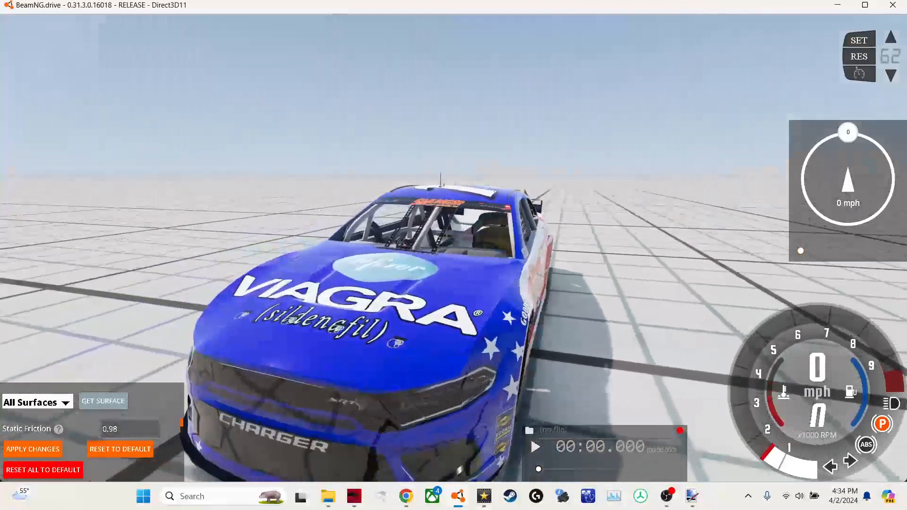
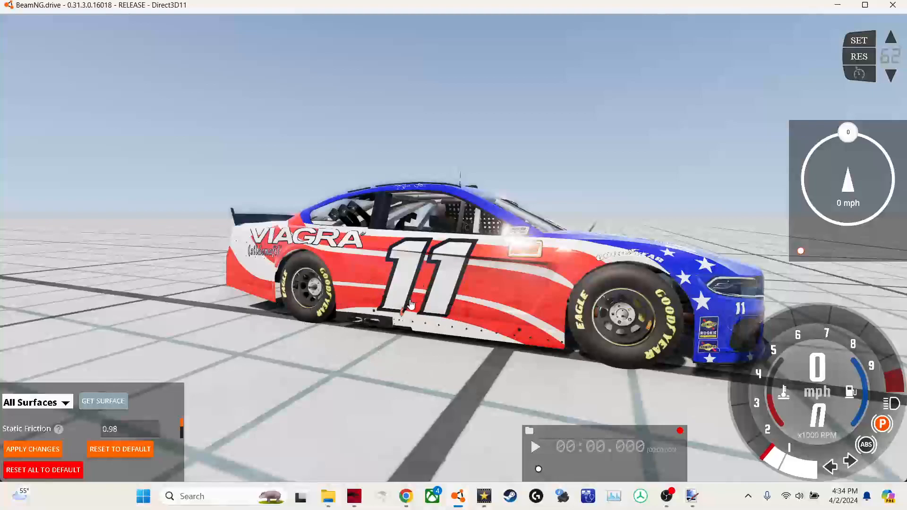
{"action": "left_click_drag", "start_coordinate": [411, 305], "coordinate": [199, 305]}
{"action": "mouse_move", "coordinate": [401, 374]}
{"action": "left_mouse_down"}
{"action": "mouse_move", "coordinate": [425, 357]}
{"action": "mouse_move", "coordinate": [391, 373]}
{"action": "left_mouse_up"}
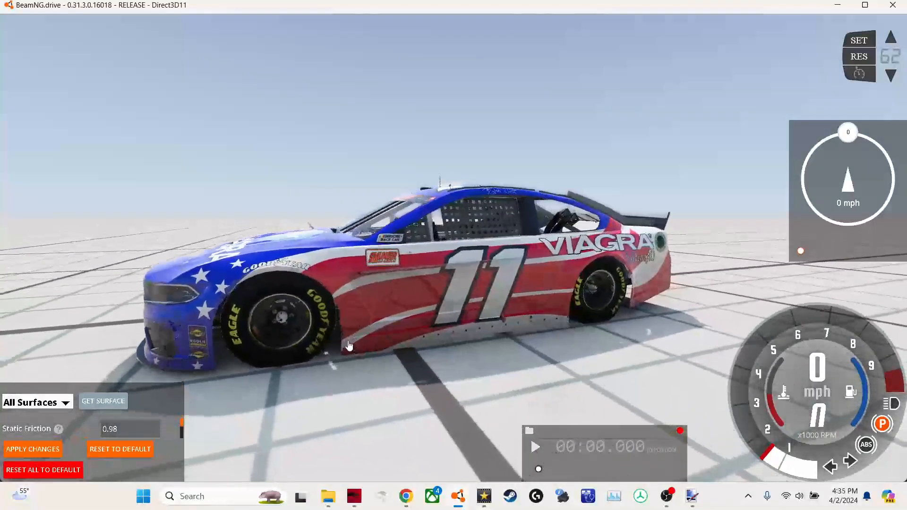
{"action": "left_click", "coordinate": [404, 496]}
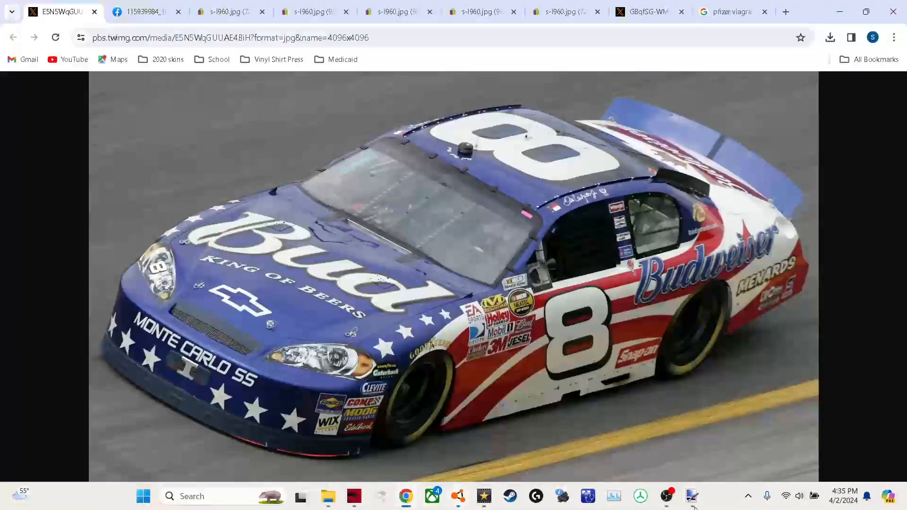
{"action": "left_click", "coordinate": [463, 497]}
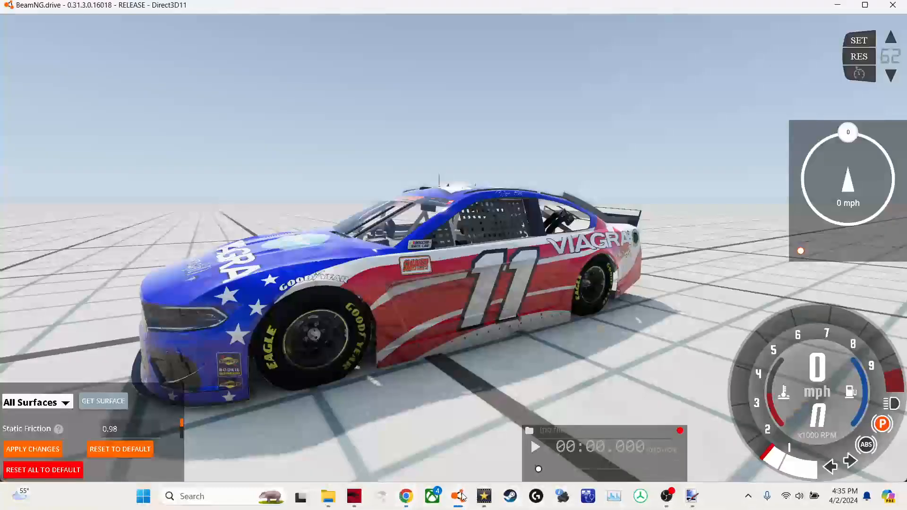
{"action": "left_click_drag", "start_coordinate": [465, 337], "coordinate": [392, 334]}
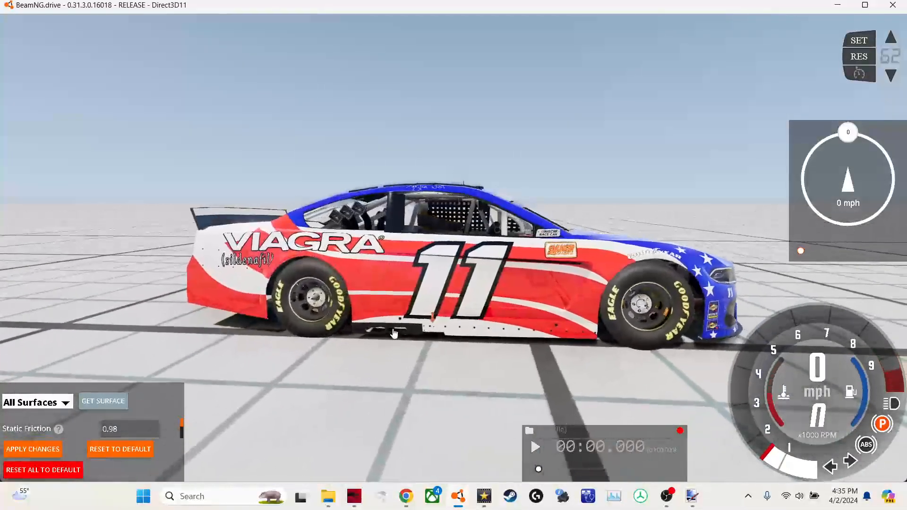
{"action": "left_click_drag", "start_coordinate": [443, 201], "coordinate": [682, 494]}
- Switch to paint.net and undo the flattening of the skin image to bring back its separate layers
{"action": "left_click", "coordinate": [691, 496]}
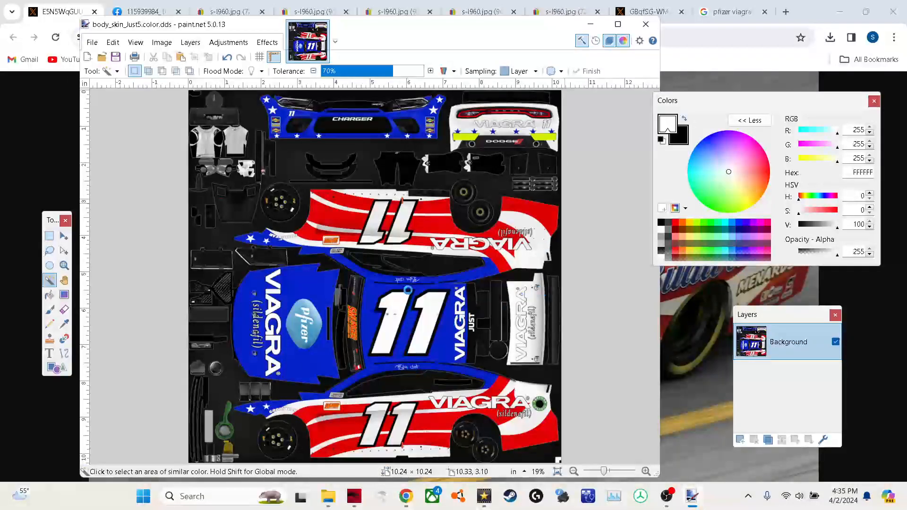
{"action": "key", "text": "ctrl+z"}
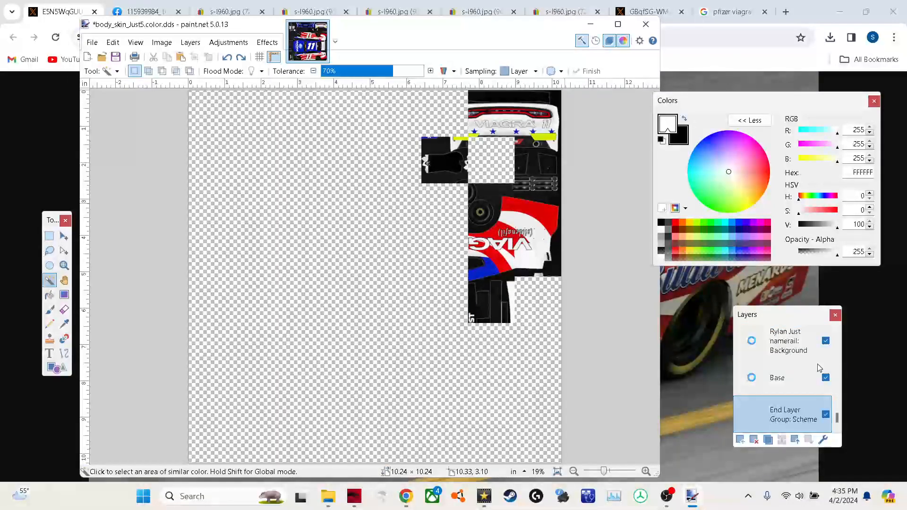
{"action": "scroll", "coordinate": [811, 376], "scroll_direction": "up", "scroll_amount": 5}
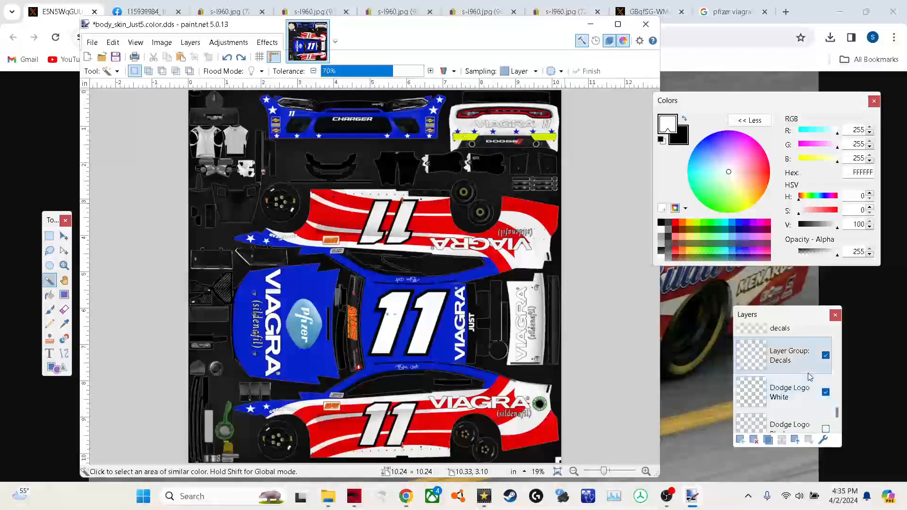
{"action": "scroll", "coordinate": [808, 375], "scroll_direction": "up", "scroll_amount": 6}
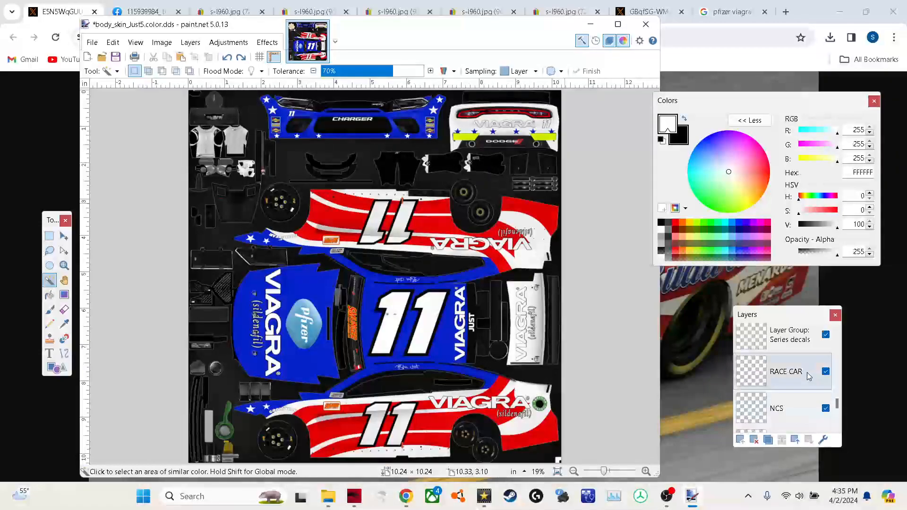
- Hide the exhaust heat shield and stain layers of the car skin
{"action": "left_click", "coordinate": [836, 428]}
{"action": "left_click", "coordinate": [836, 428]}
{"action": "left_click", "coordinate": [837, 428]}
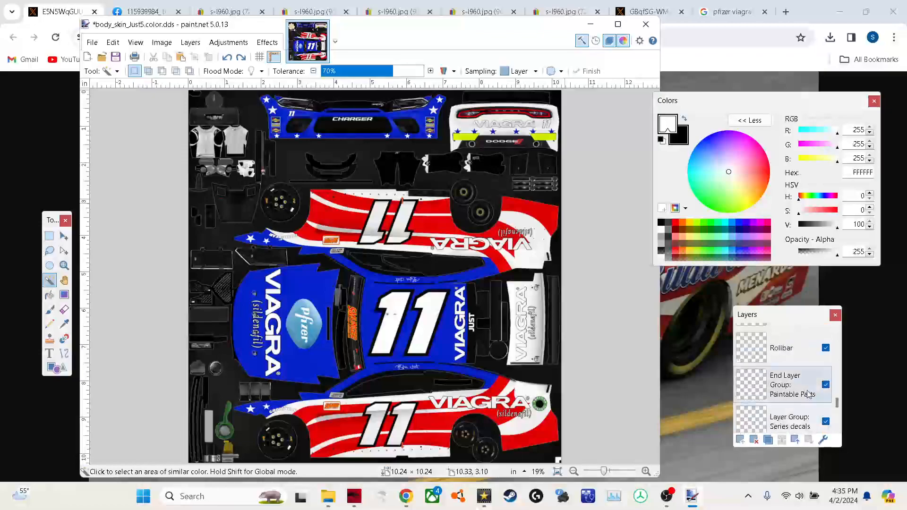
{"action": "left_click", "coordinate": [836, 330]}
{"action": "left_click", "coordinate": [836, 331]}
{"action": "left_click", "coordinate": [836, 330]}
{"action": "left_click", "coordinate": [837, 331]}
{"action": "left_click", "coordinate": [837, 331]}
{"action": "left_click", "coordinate": [836, 330]}
{"action": "left_click", "coordinate": [837, 331]}
{"action": "left_click", "coordinate": [836, 330]}
{"action": "left_click", "coordinate": [837, 331]}
{"action": "left_click", "coordinate": [810, 380]}
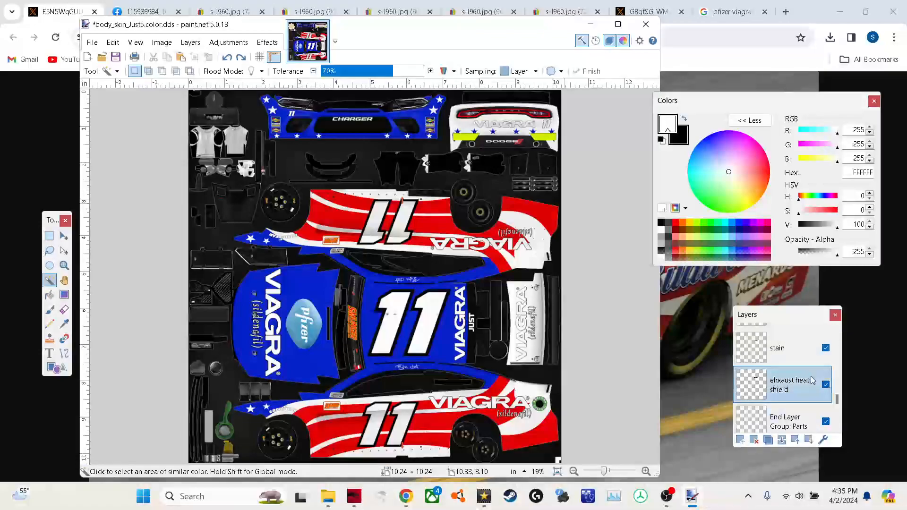
{"action": "left_click", "coordinate": [827, 385]}
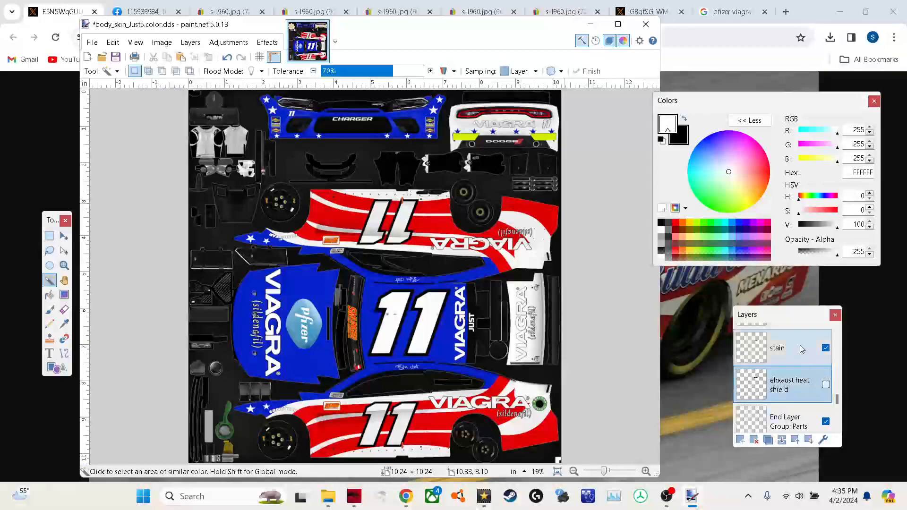
{"action": "left_click", "coordinate": [802, 348]}
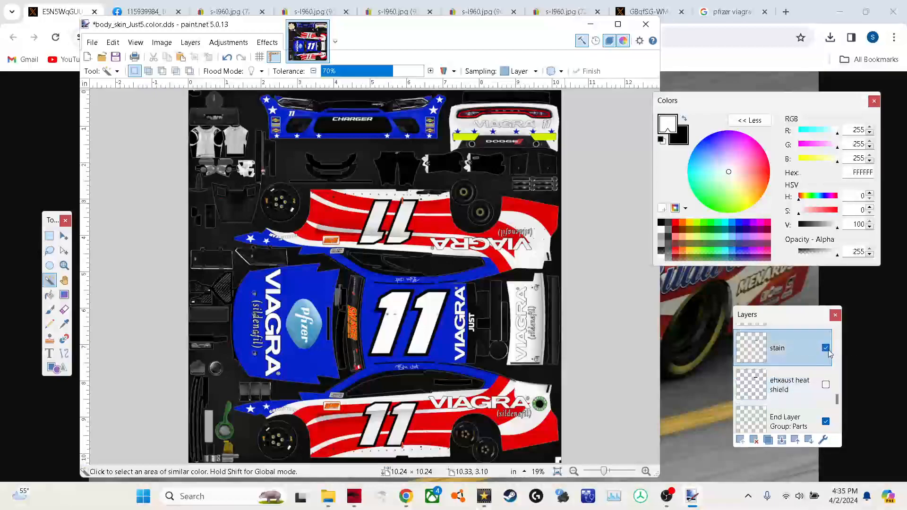
{"action": "left_click", "coordinate": [835, 330]}
{"action": "left_click", "coordinate": [800, 346]}
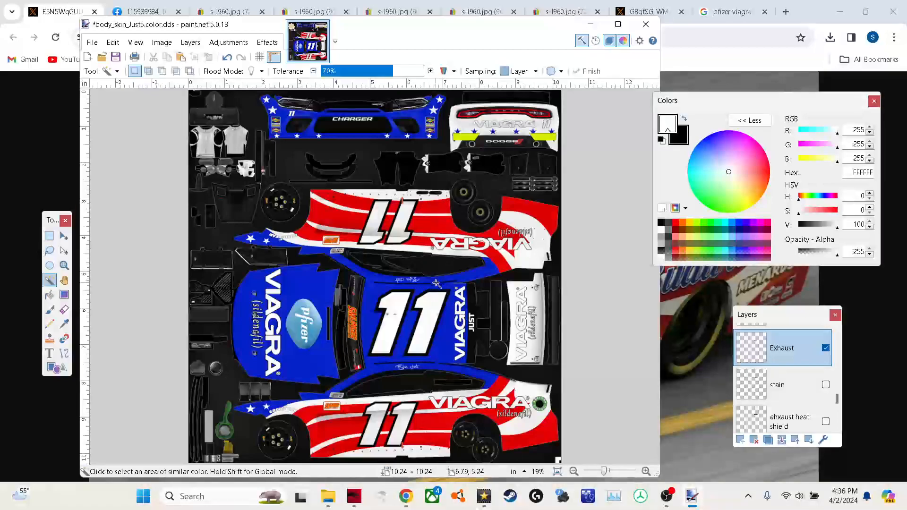
- On the driver's namerail layer, select the signature below the roof number and squash it to about 0.15 in high
{"action": "scroll", "coordinate": [803, 374], "scroll_direction": "down", "scroll_amount": 5}
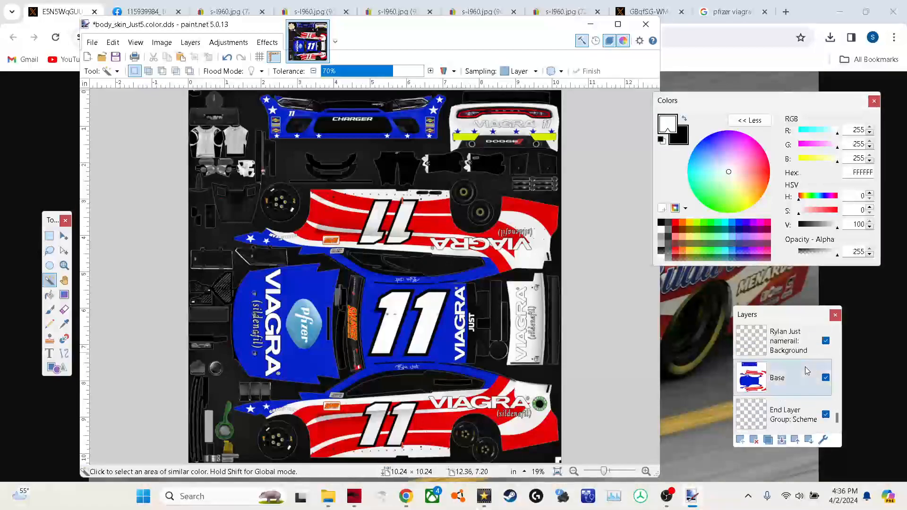
{"action": "left_click", "coordinate": [803, 347]}
{"action": "left_click", "coordinate": [645, 472]}
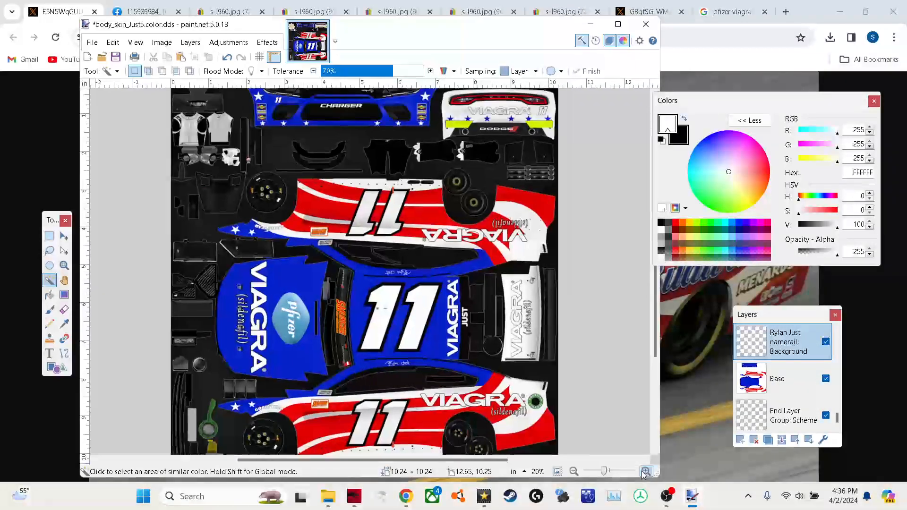
{"action": "left_click", "coordinate": [645, 471]}
{"action": "left_click", "coordinate": [645, 471]}
{"action": "left_click", "coordinate": [646, 471]}
{"action": "left_click", "coordinate": [646, 472]}
{"action": "scroll", "coordinate": [616, 380], "scroll_direction": "down", "scroll_amount": 6}
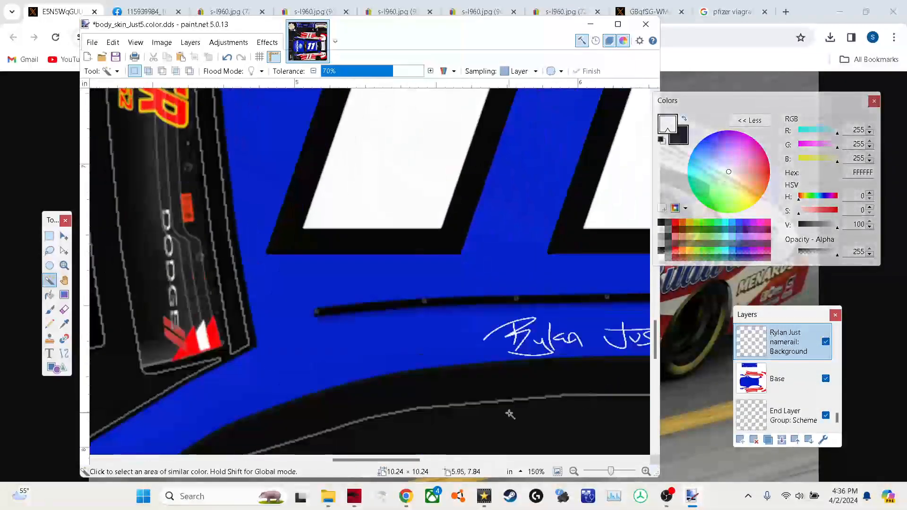
{"action": "scroll", "coordinate": [400, 452], "scroll_direction": "right", "scroll_amount": 5}
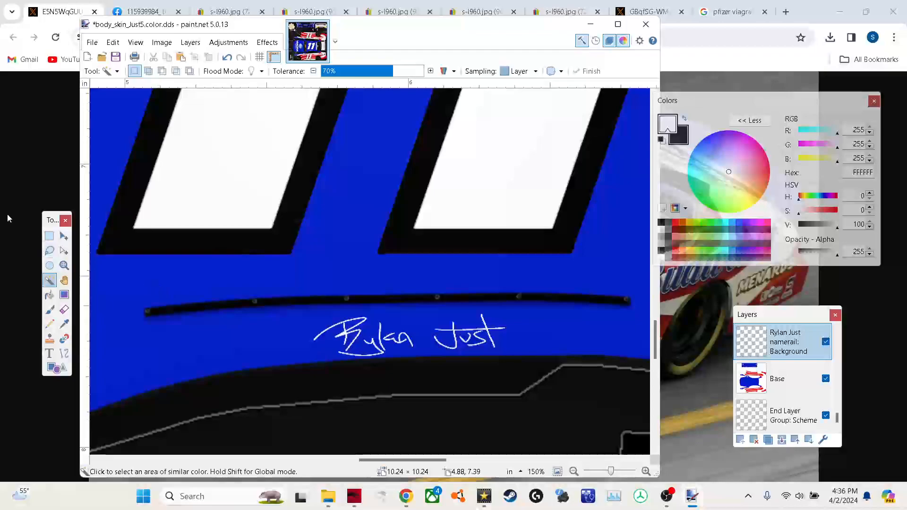
{"action": "left_click", "coordinate": [48, 236]}
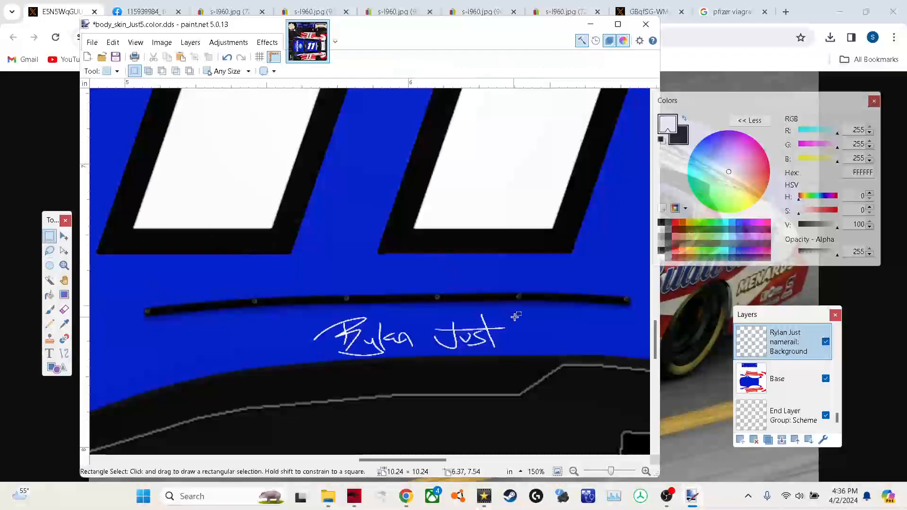
{"action": "mouse_move", "coordinate": [514, 311]}
{"action": "left_mouse_down"}
{"action": "mouse_move", "coordinate": [366, 356]}
{"action": "mouse_move", "coordinate": [308, 356]}
{"action": "left_mouse_up"}
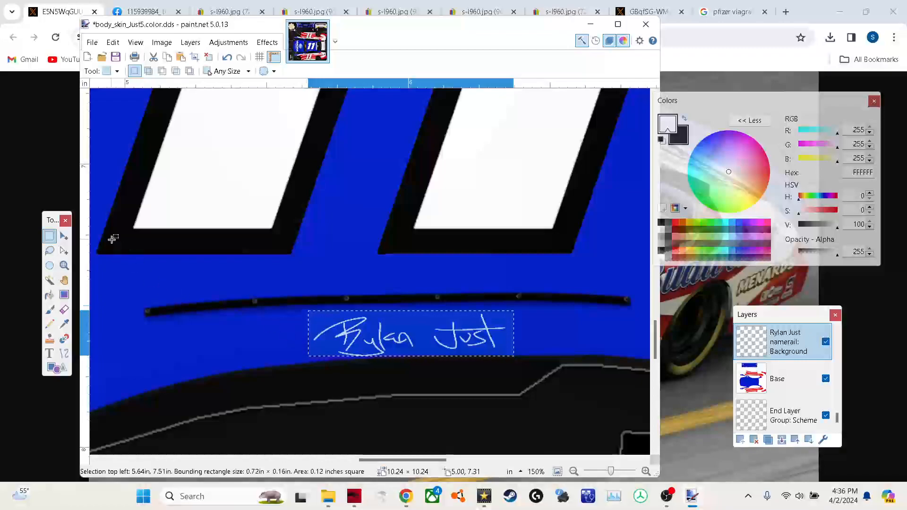
{"action": "left_click", "coordinate": [64, 236]}
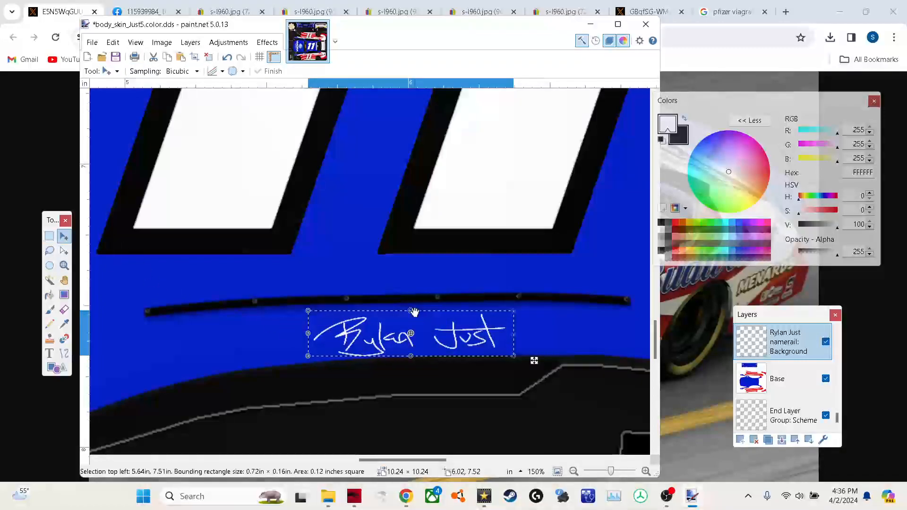
{"action": "left_click_drag", "start_coordinate": [412, 314], "coordinate": [413, 314]}
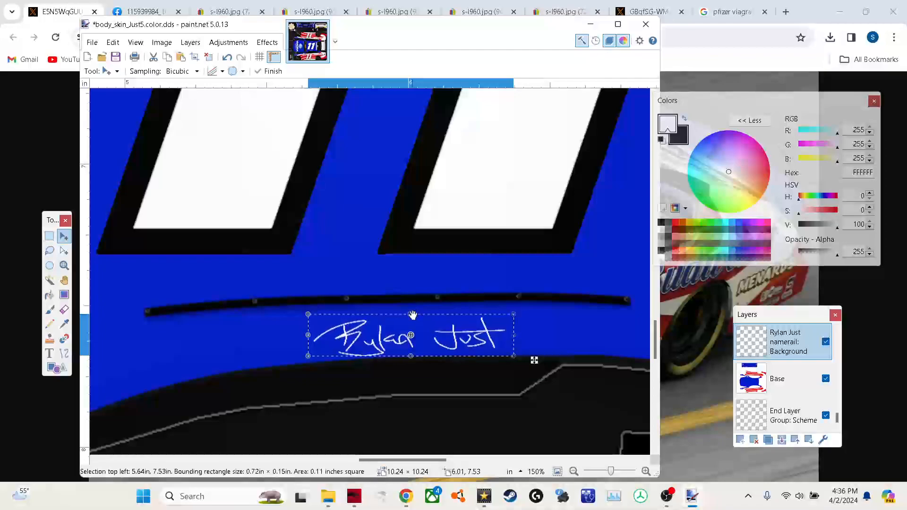
- Select the upside-down signature above the roof number, nudge it up slightly and squash it to about 0.14 in high
{"action": "key", "text": "ctrl+j"}
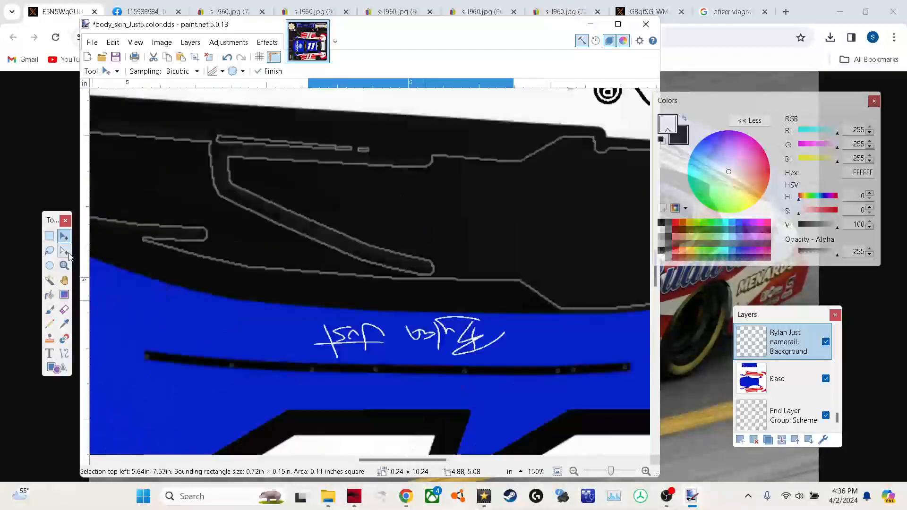
{"action": "left_click", "coordinate": [49, 236]}
{"action": "mouse_move", "coordinate": [515, 313]}
{"action": "left_mouse_down"}
{"action": "mouse_move", "coordinate": [378, 337]}
{"action": "mouse_move", "coordinate": [311, 363]}
{"action": "left_mouse_up"}
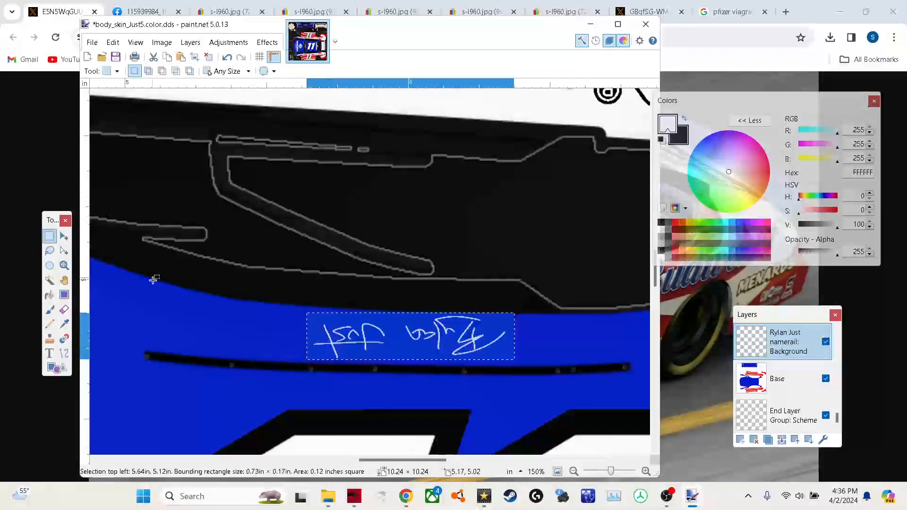
{"action": "left_click", "coordinate": [64, 251]}
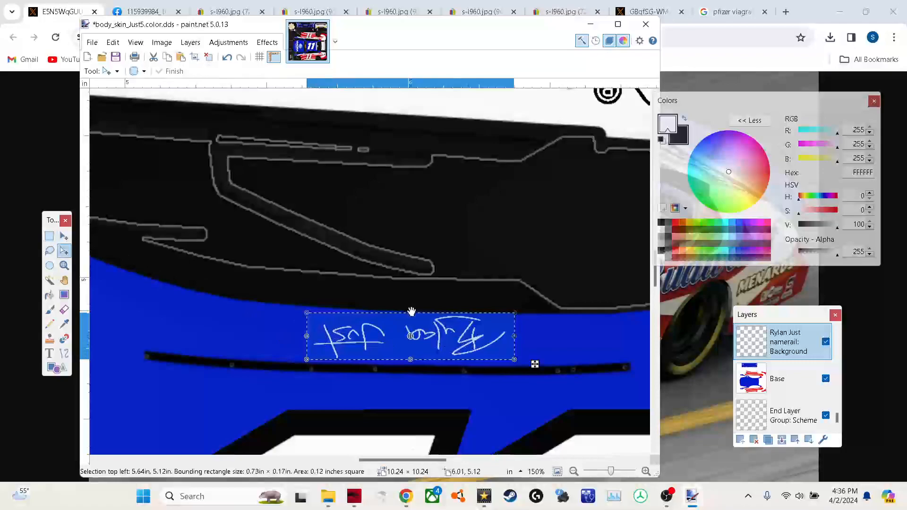
{"action": "left_click_drag", "start_coordinate": [411, 312], "coordinate": [412, 315]}
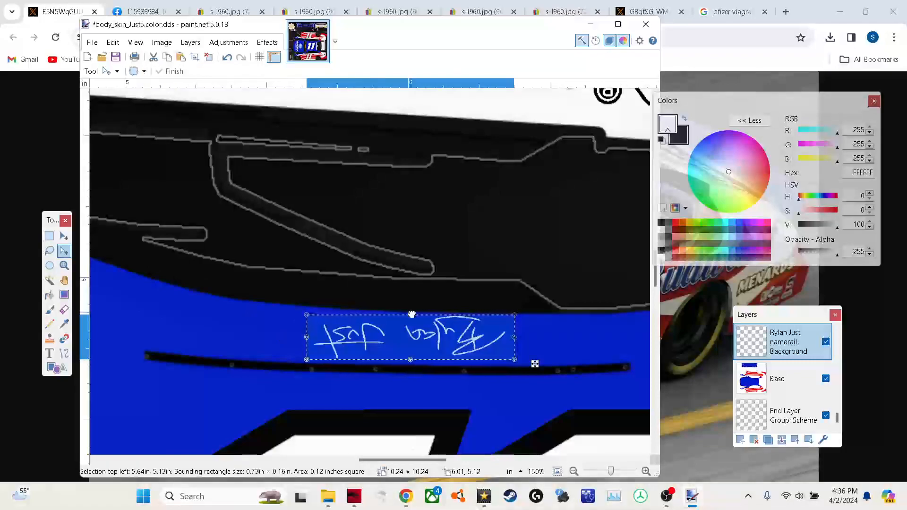
{"action": "left_click", "coordinate": [63, 236]}
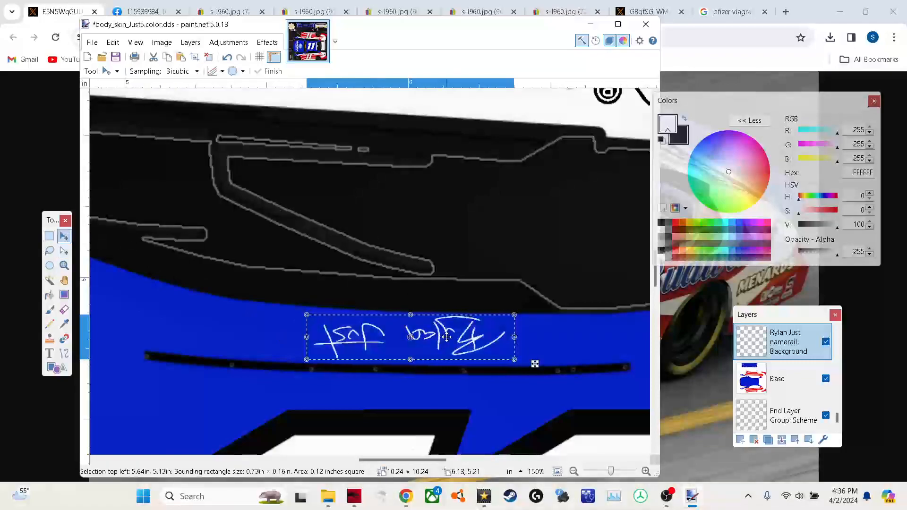
{"action": "left_click_drag", "start_coordinate": [446, 337], "coordinate": [447, 335]}
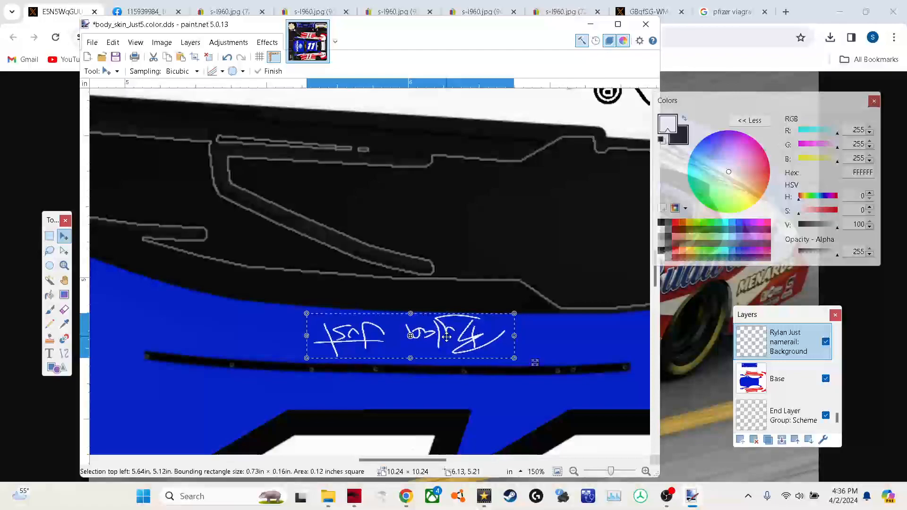
{"action": "left_click_drag", "start_coordinate": [413, 364], "coordinate": [411, 356]}
- Save the skin as a flattened DDS over body_skin_Just5.color, using BC7 (sRGB, DX 11+) with medium compression speed
{"action": "left_click", "coordinate": [92, 42]}
{"action": "left_click", "coordinate": [116, 132]}
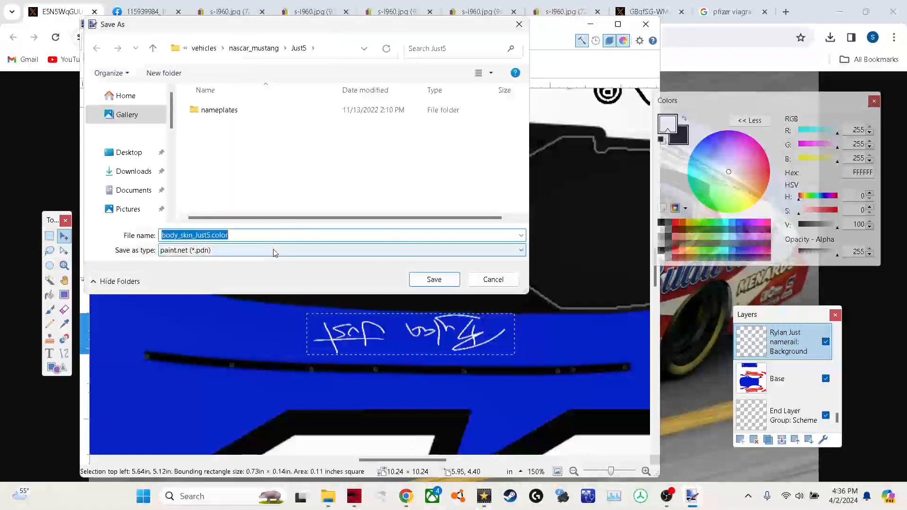
{"action": "left_click", "coordinate": [274, 250]}
{"action": "left_click", "coordinate": [302, 328]}
{"action": "left_click", "coordinate": [435, 280]}
{"action": "left_click", "coordinate": [481, 249]}
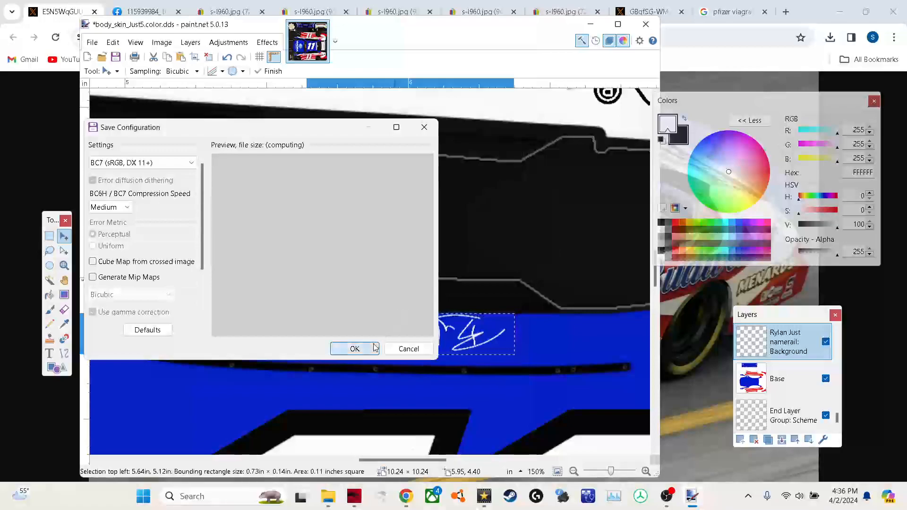
{"action": "left_click", "coordinate": [359, 349]}
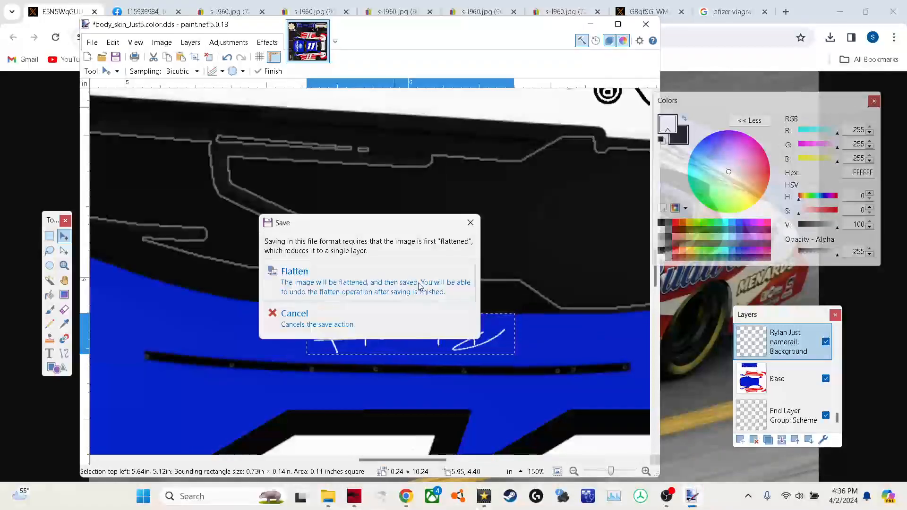
{"action": "left_click", "coordinate": [418, 280]}
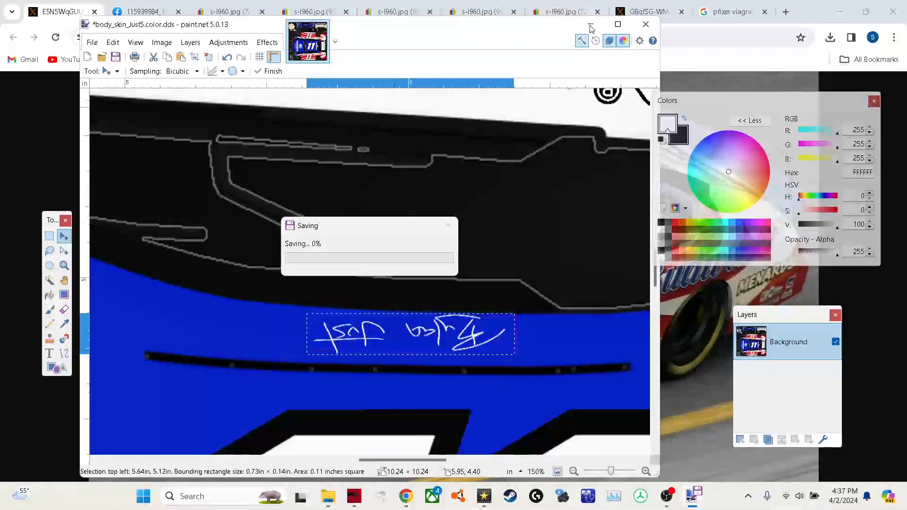
- Minimise the image editor and browser, close the open Just5 folder windows and bring up the BeamNG.drive mods folder
{"action": "left_click", "coordinate": [590, 25]}
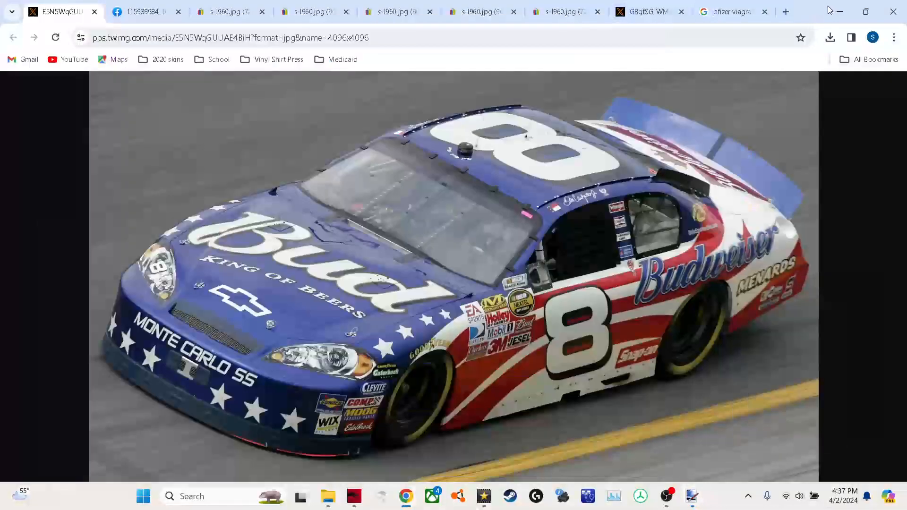
{"action": "left_click", "coordinate": [834, 10]}
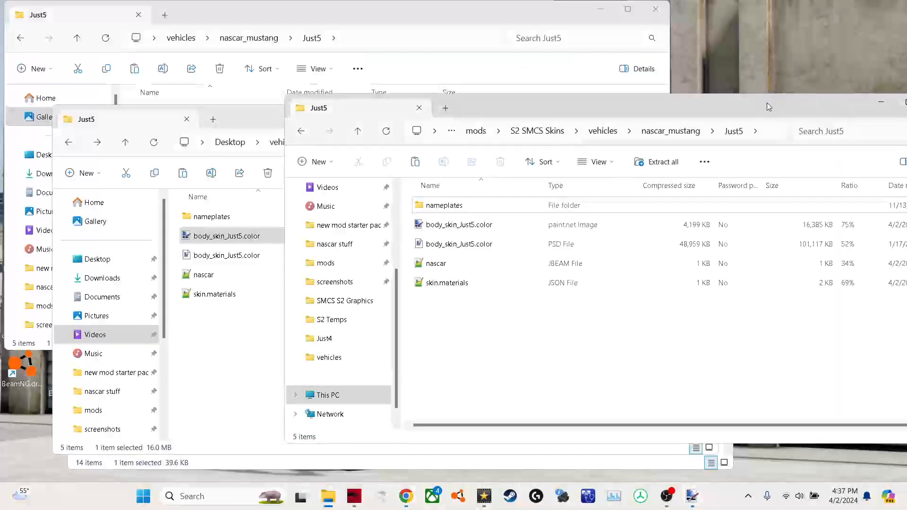
{"action": "left_click_drag", "start_coordinate": [767, 107], "coordinate": [647, 103]}
{"action": "left_click", "coordinate": [814, 100]}
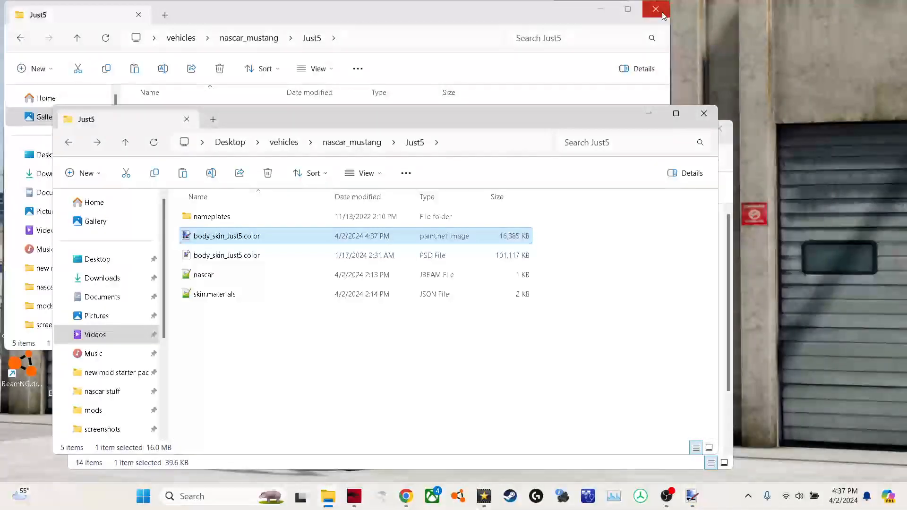
{"action": "left_click", "coordinate": [704, 114]}
{"action": "scroll", "coordinate": [122, 333], "scroll_direction": "down", "scroll_amount": 5}
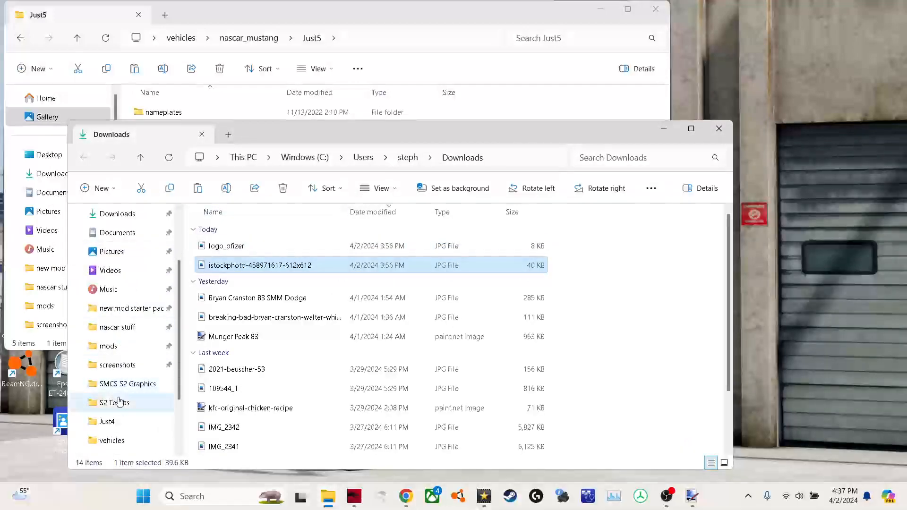
{"action": "left_click", "coordinate": [108, 271]}
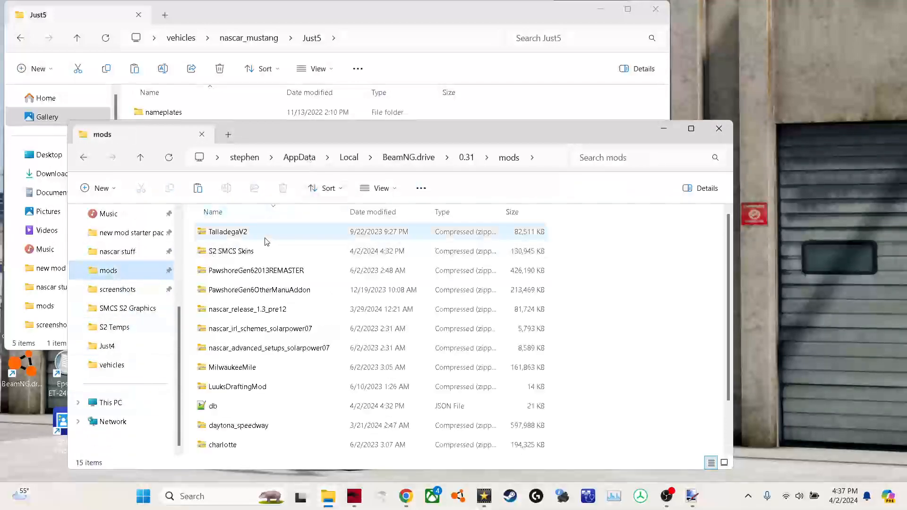
{"action": "left_click_drag", "start_coordinate": [540, 89], "coordinate": [543, 86]}
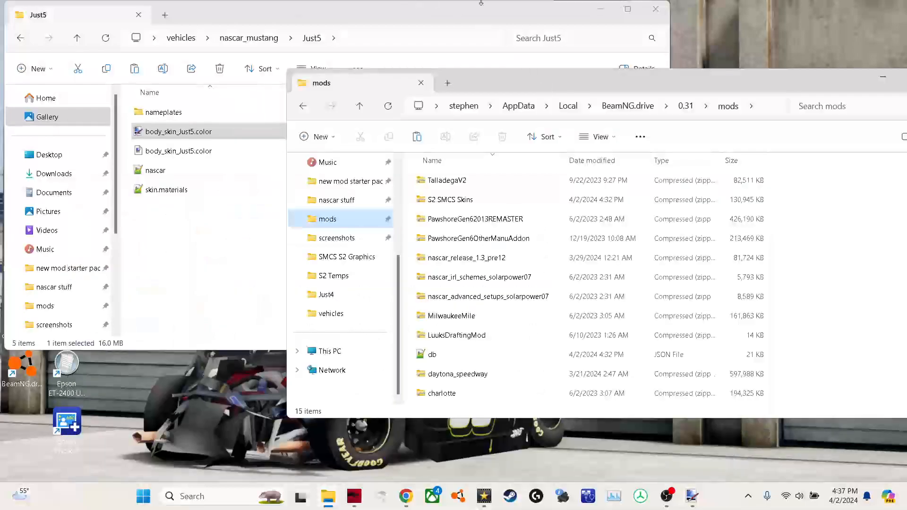
{"action": "left_click", "coordinate": [655, 9]}
- Compress the desktop vehicles folder into a ZIP named S2 SMCS Skins and move it into the mods folder, replacing the existing archive
{"action": "left_click", "coordinate": [16, 17]}
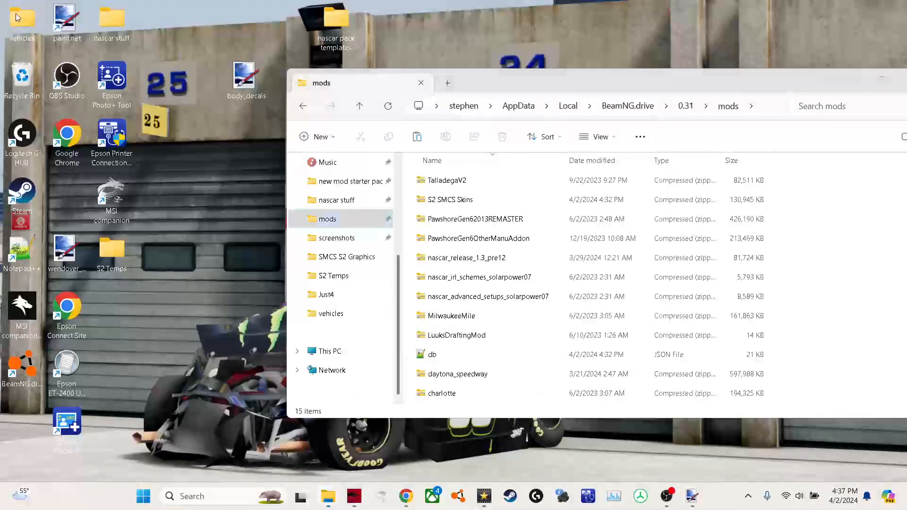
{"action": "right_click", "coordinate": [17, 15]}
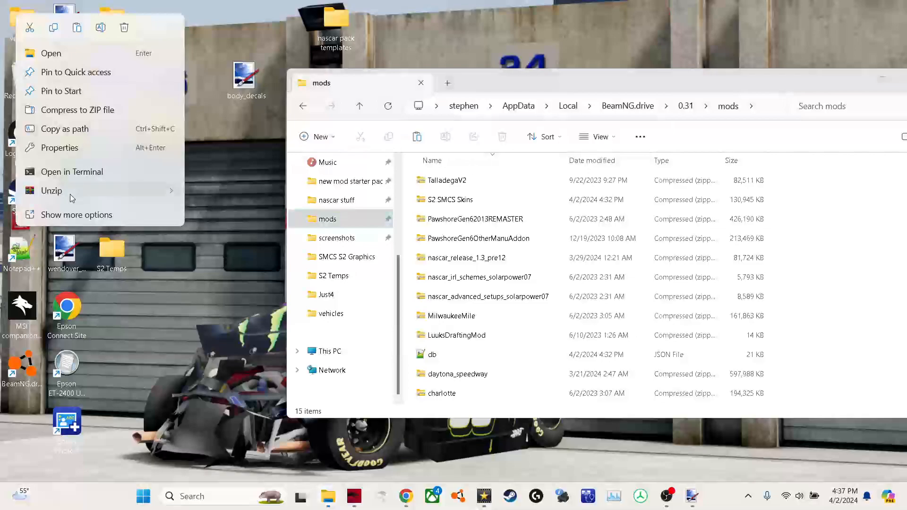
{"action": "left_click", "coordinate": [81, 104]}
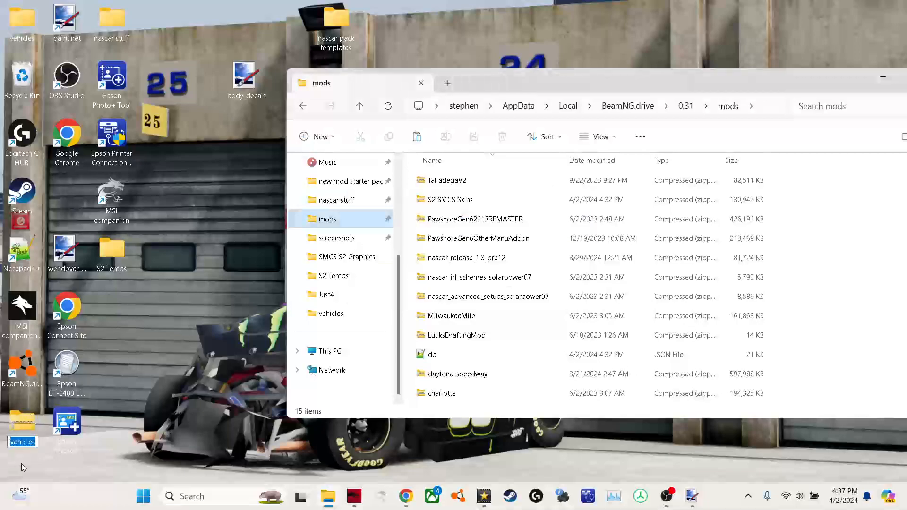
{"action": "type", "text": "S"}
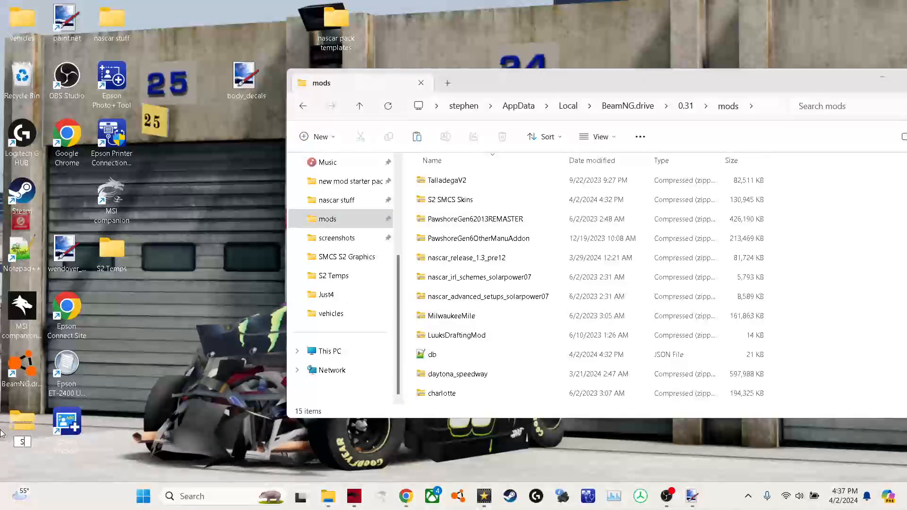
{"action": "type", "text": "2 SMCS Skins"}
{"action": "key", "text": "Return"}
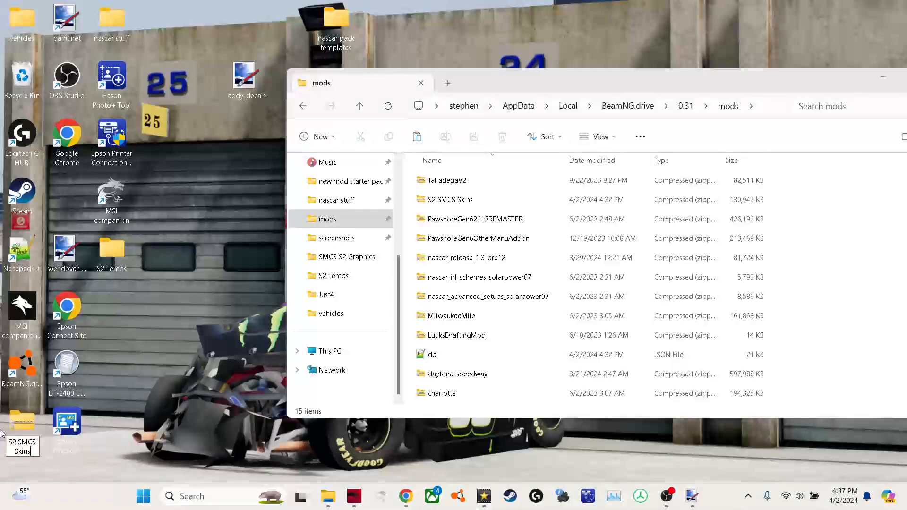
{"action": "left_click_drag", "start_coordinate": [23, 420], "coordinate": [807, 287]}
{"action": "left_click", "coordinate": [492, 197]}
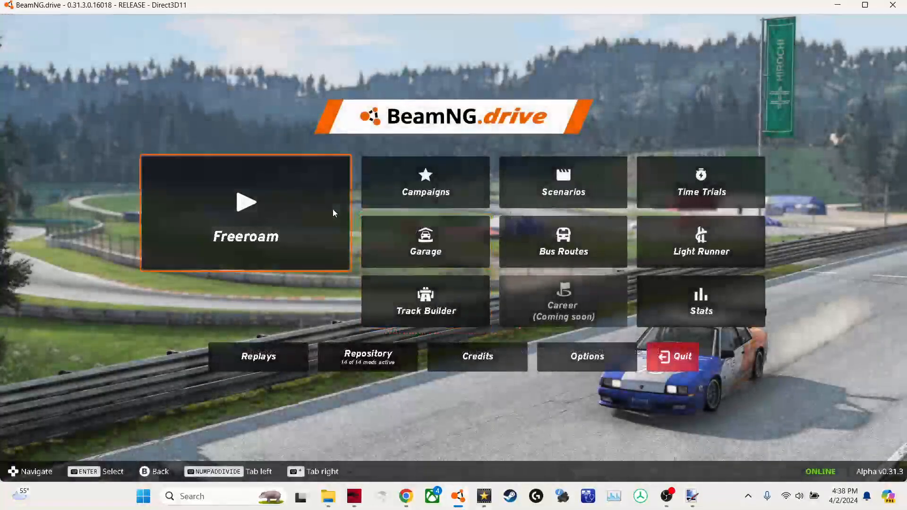
- In BeamNG.drive, load the Grid, Small, Pure map in Freeroam and spawn the NASCAR Ford Mustang
{"action": "left_click", "coordinate": [270, 210]}
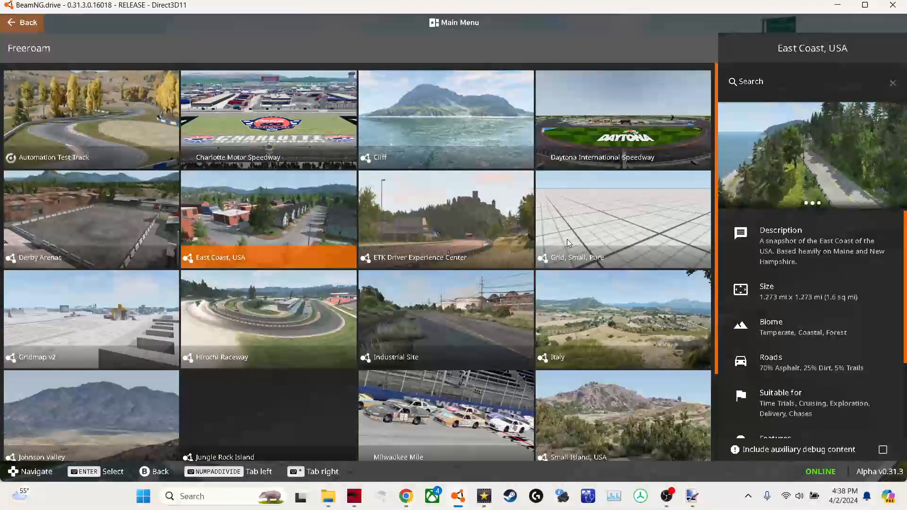
{"action": "left_click", "coordinate": [567, 240]}
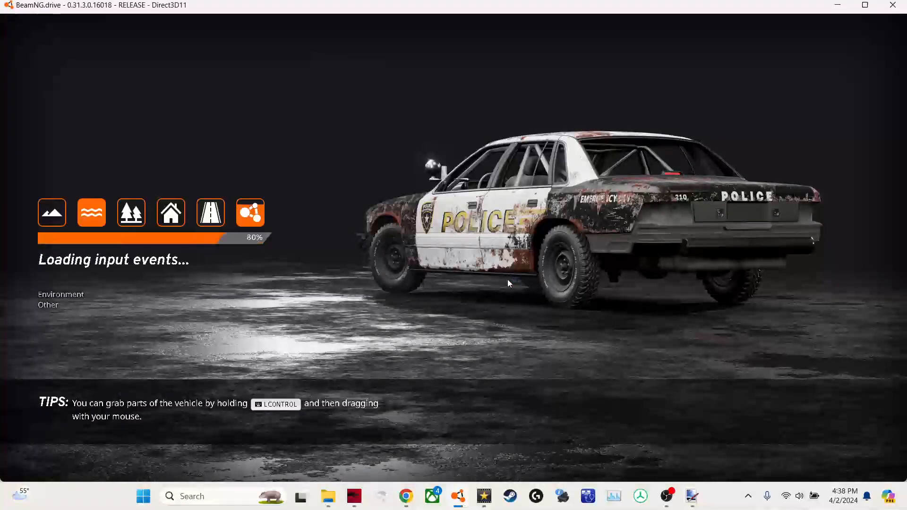
{"action": "key", "text": "ctrl+e"}
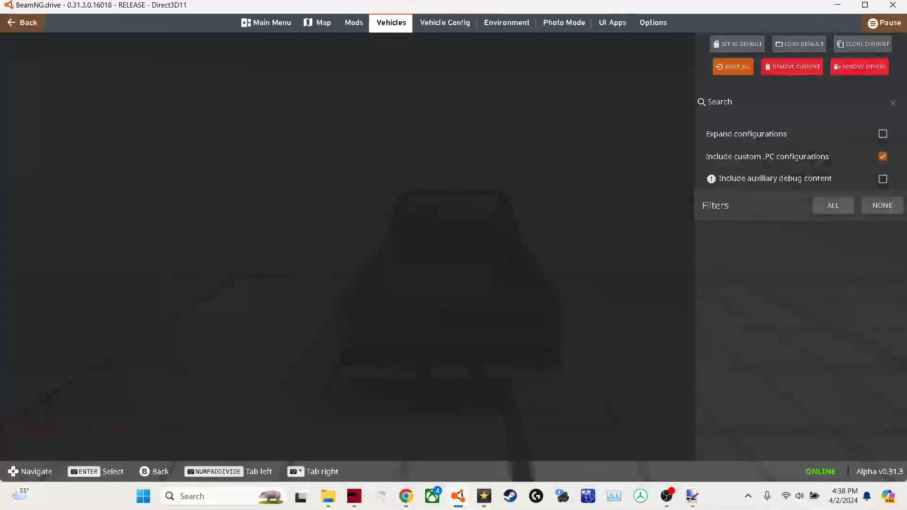
{"action": "scroll", "coordinate": [338, 345], "scroll_direction": "down", "scroll_amount": 6}
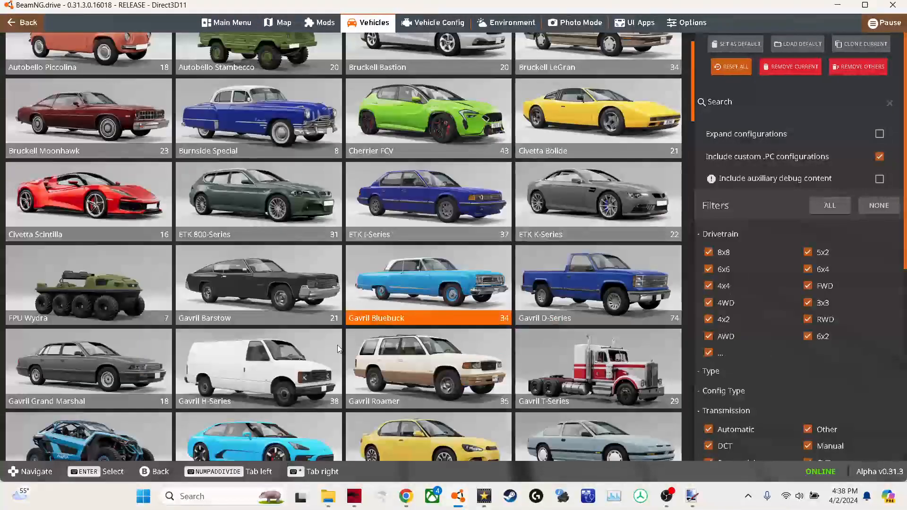
{"action": "scroll", "coordinate": [319, 370], "scroll_direction": "down", "scroll_amount": 2}
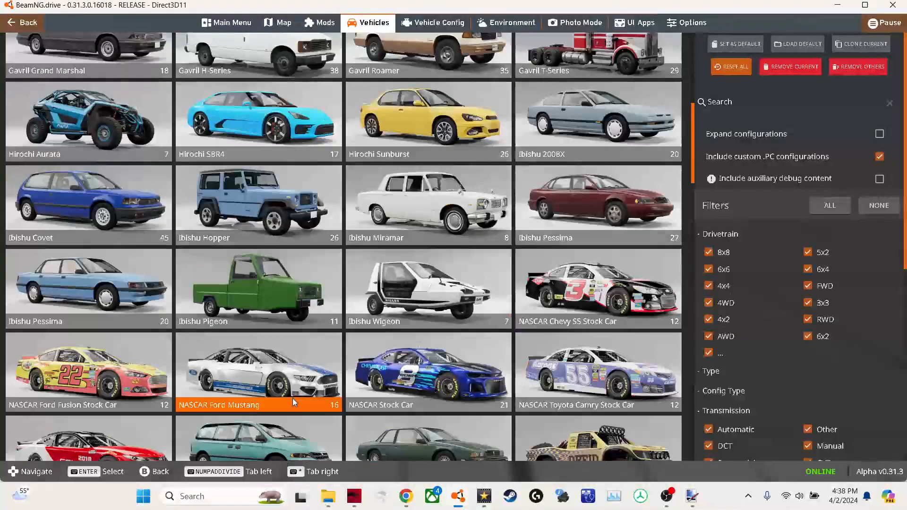
{"action": "double_click", "coordinate": [290, 375]}
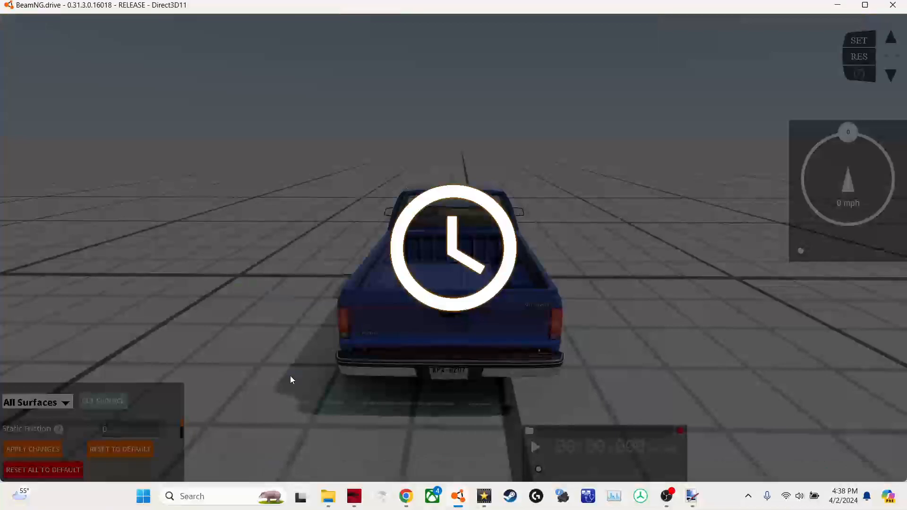
- Set the car's paint design to the SMCS S2 number 11 Viagra Patriotic skin and close the vehicle configuration
{"action": "key", "text": "Escape"}
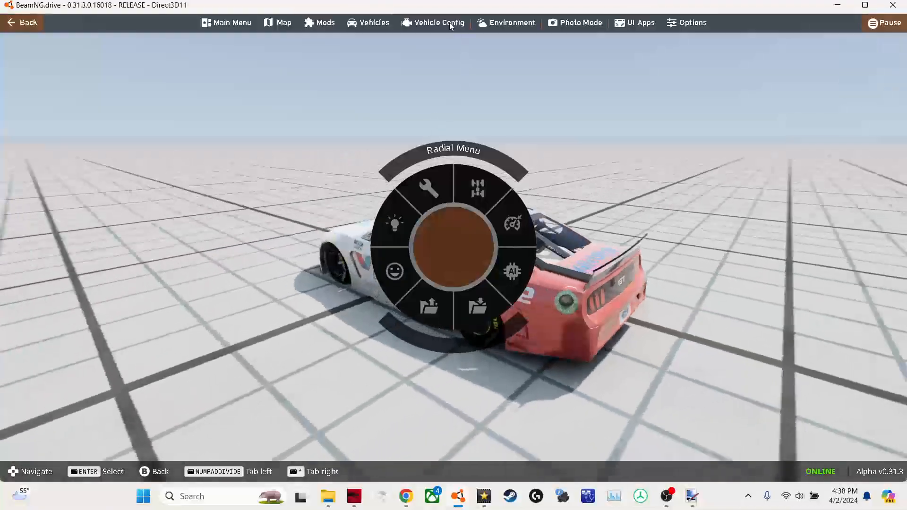
{"action": "left_click", "coordinate": [449, 21]}
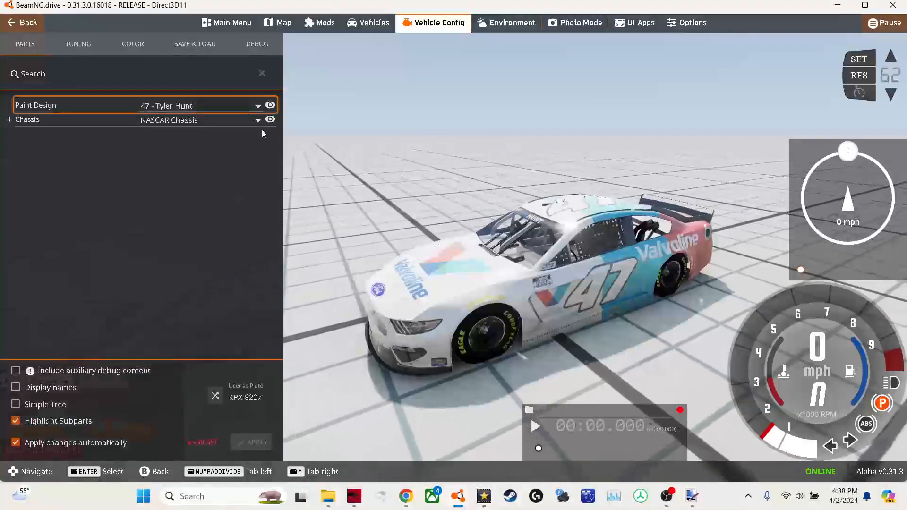
{"action": "scroll", "coordinate": [262, 136], "scroll_direction": "up", "scroll_amount": 10}
{"action": "scroll", "coordinate": [262, 138], "scroll_direction": "up", "scroll_amount": 10}
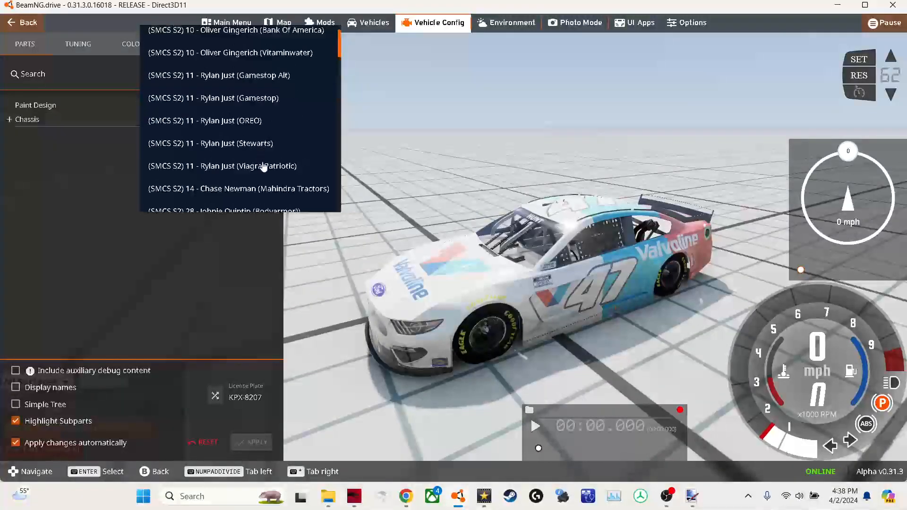
{"action": "key", "text": "Return"}
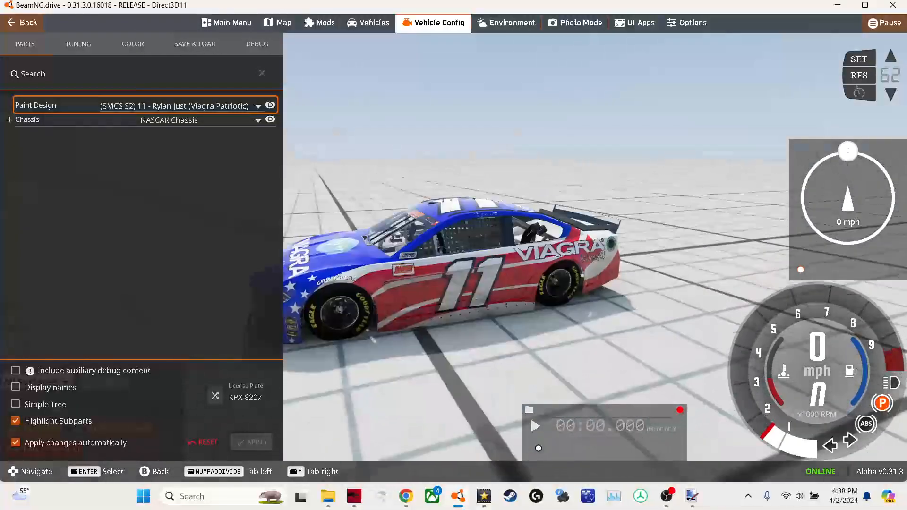
{"action": "key", "text": "Escape"}
- Inspect the number 11 car up close and from both sides, checking the namerail signatures and the exhaust area
{"action": "scroll", "coordinate": [454, 255], "scroll_direction": "up", "scroll_amount": 4}
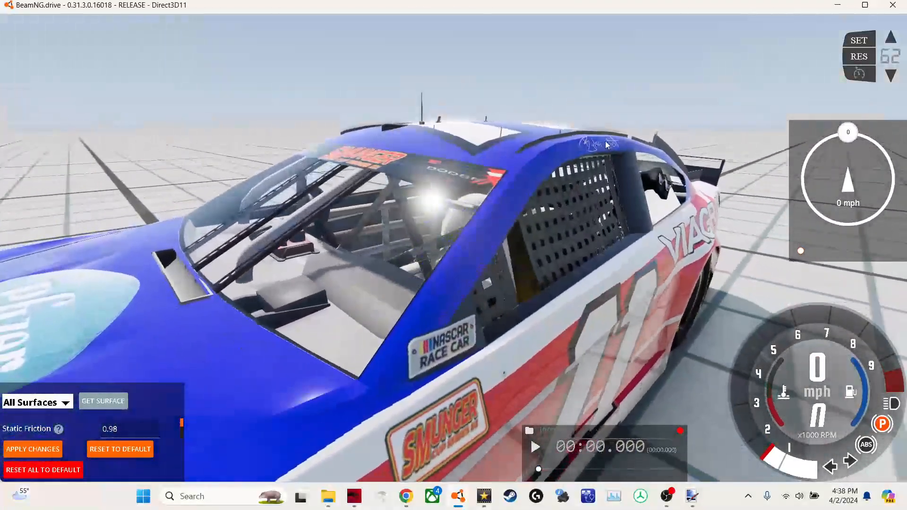
{"action": "left_click_drag", "start_coordinate": [580, 143], "coordinate": [524, 199]}
{"action": "scroll", "coordinate": [523, 199], "scroll_direction": "down", "scroll_amount": 10}
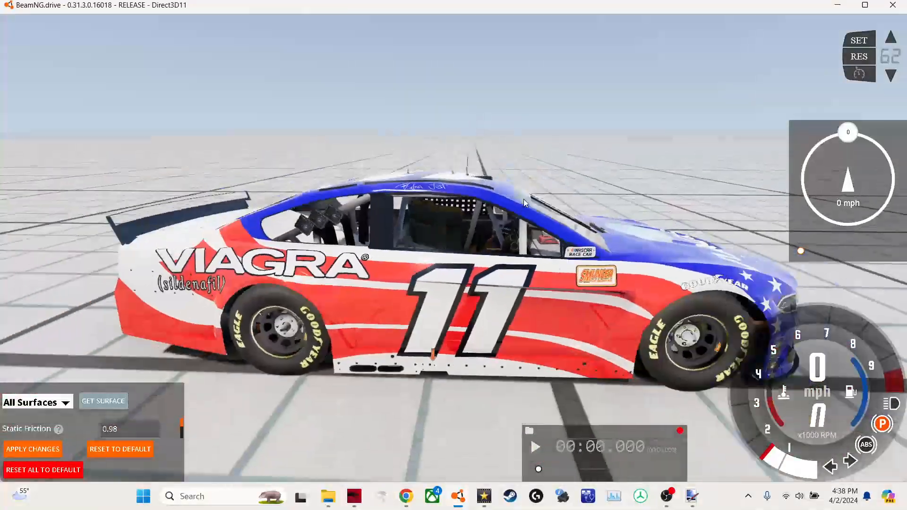
{"action": "key", "text": "KP_6"}
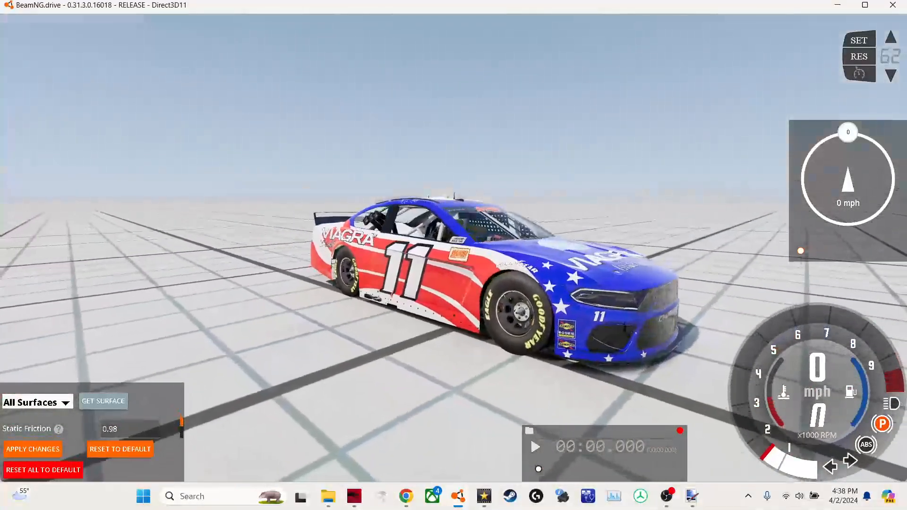
{"action": "key", "text": "KP_6"}
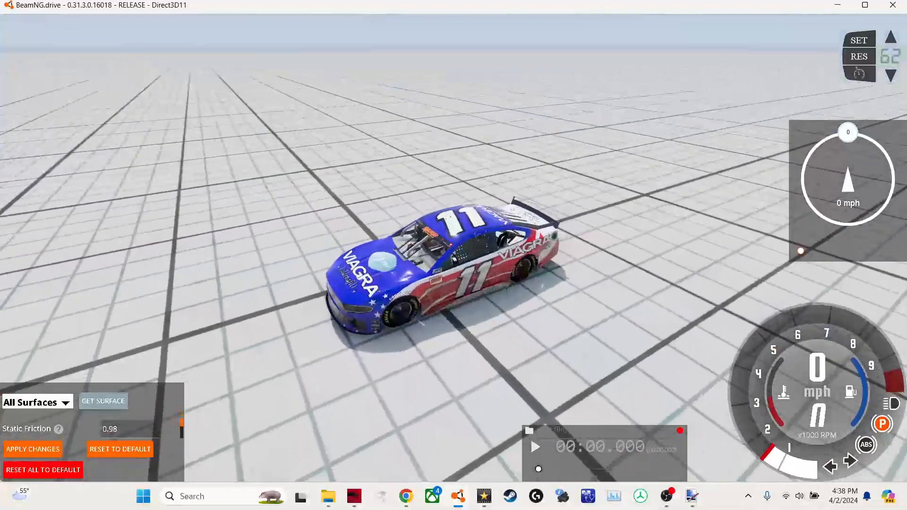
{"action": "key", "text": "KP_2"}
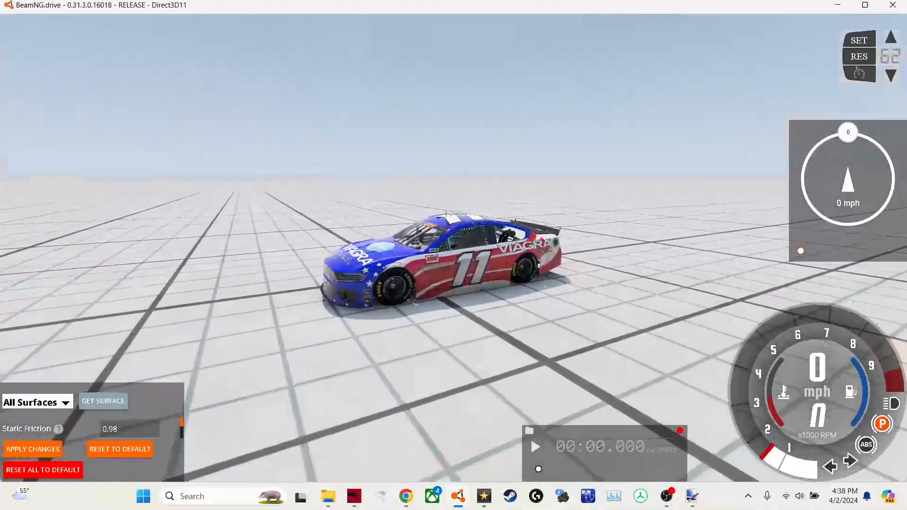